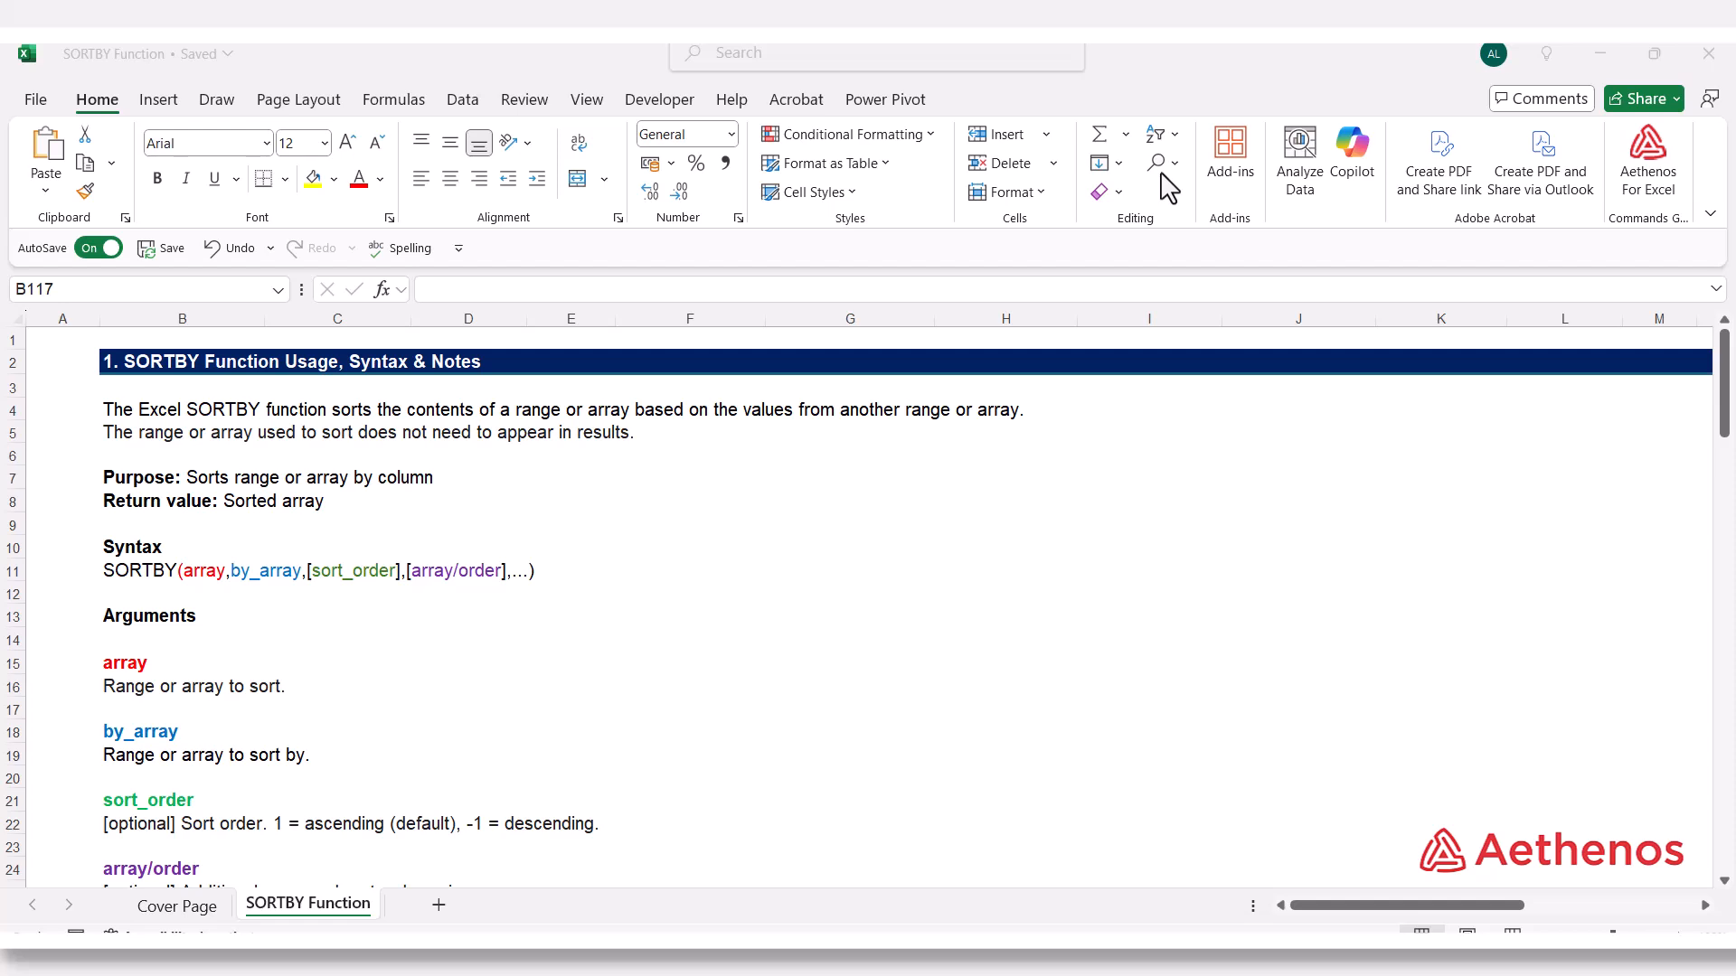
Read the SORTBY syntax, arguments and usage notes, and examine the Product, Volume and Price per Unit columns of the example table
{"action": "scroll", "coordinate": [347, 535], "scroll_direction": "down", "scroll_amount": 1}
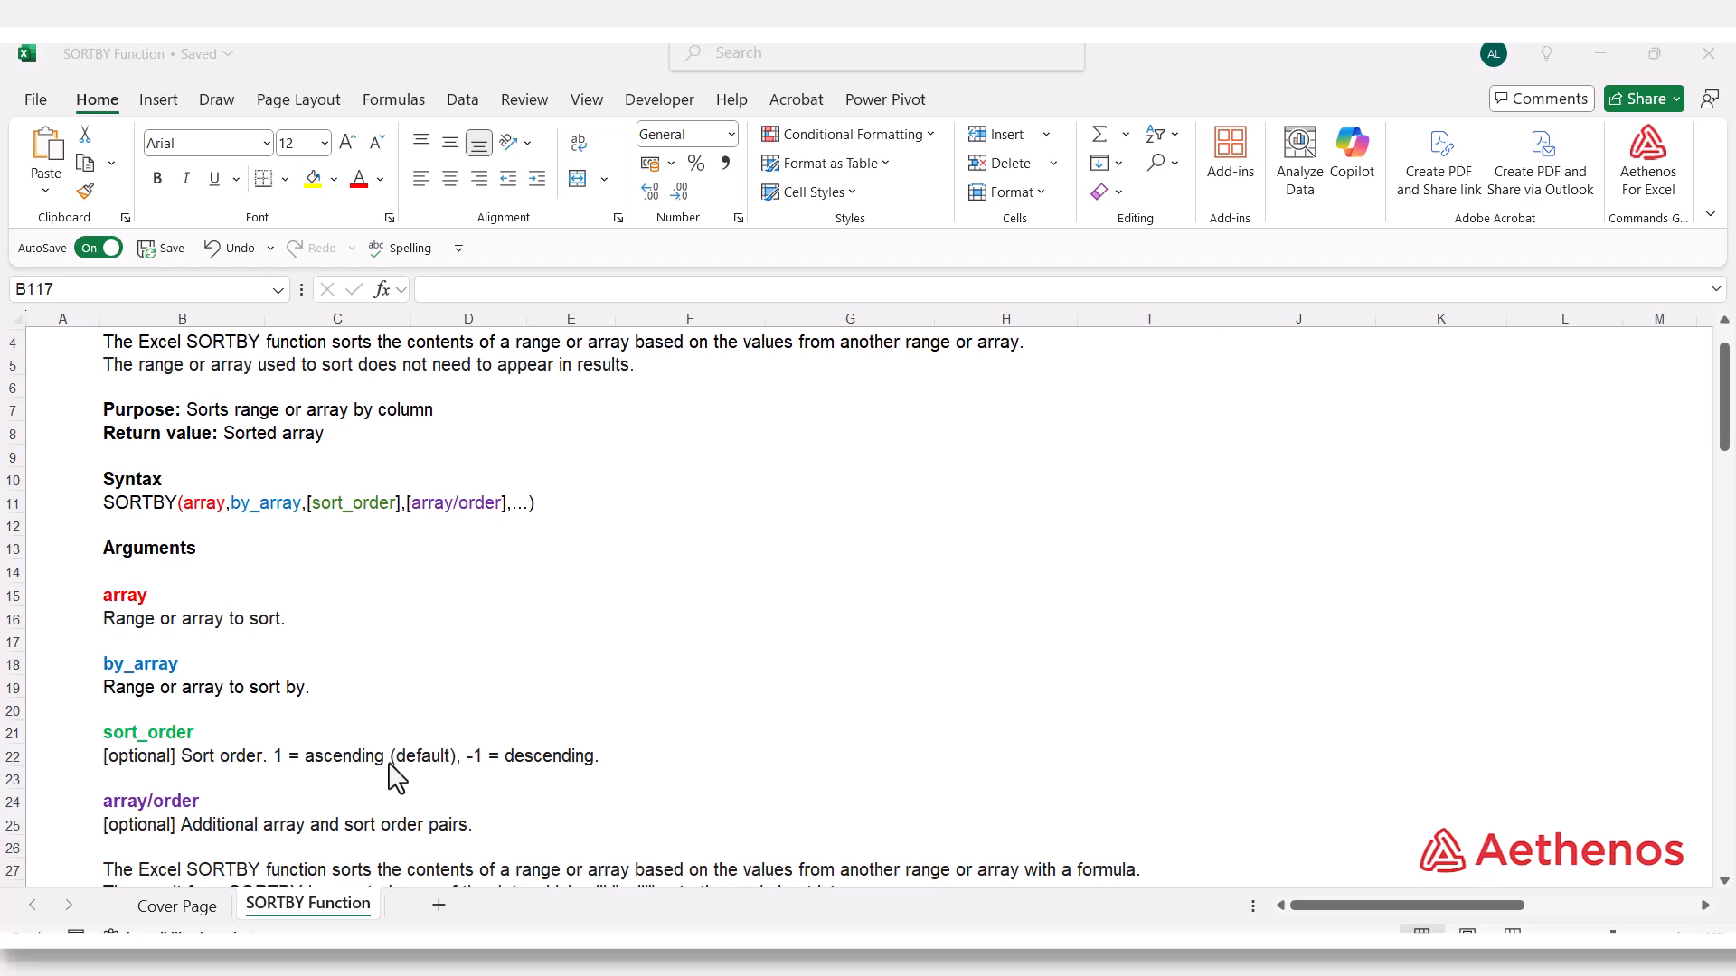
{"action": "scroll", "coordinate": [393, 774], "scroll_direction": "down", "scroll_amount": 2}
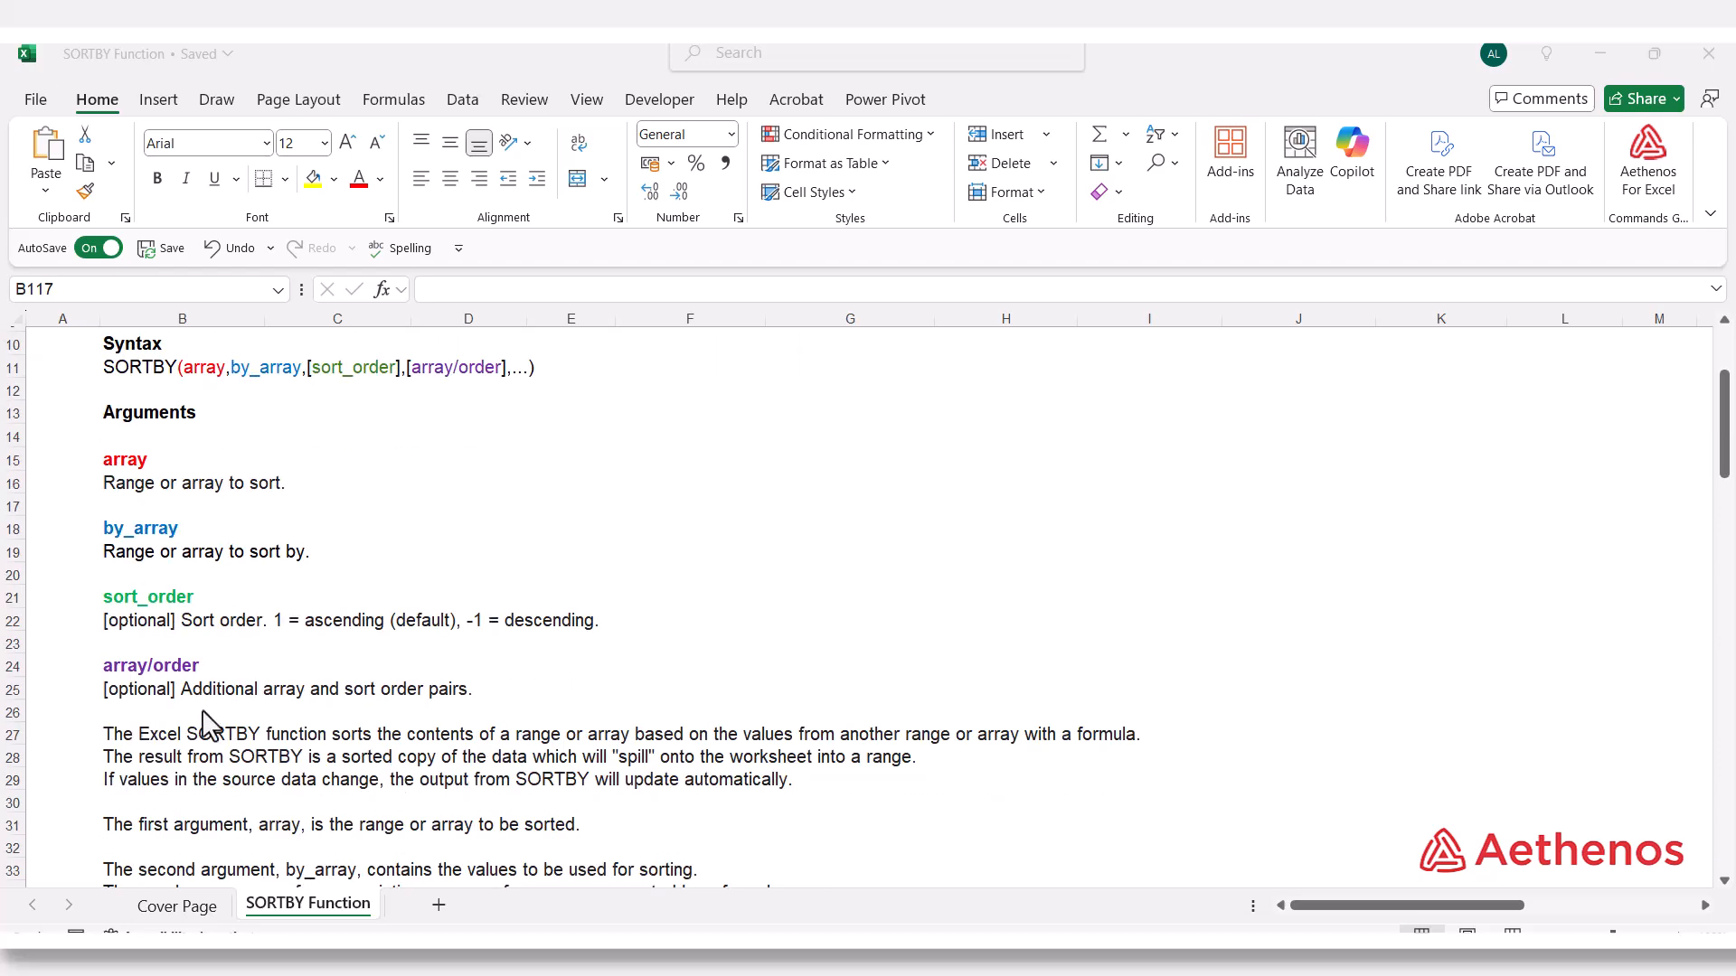
{"action": "scroll", "coordinate": [147, 705], "scroll_direction": "up", "scroll_amount": 1}
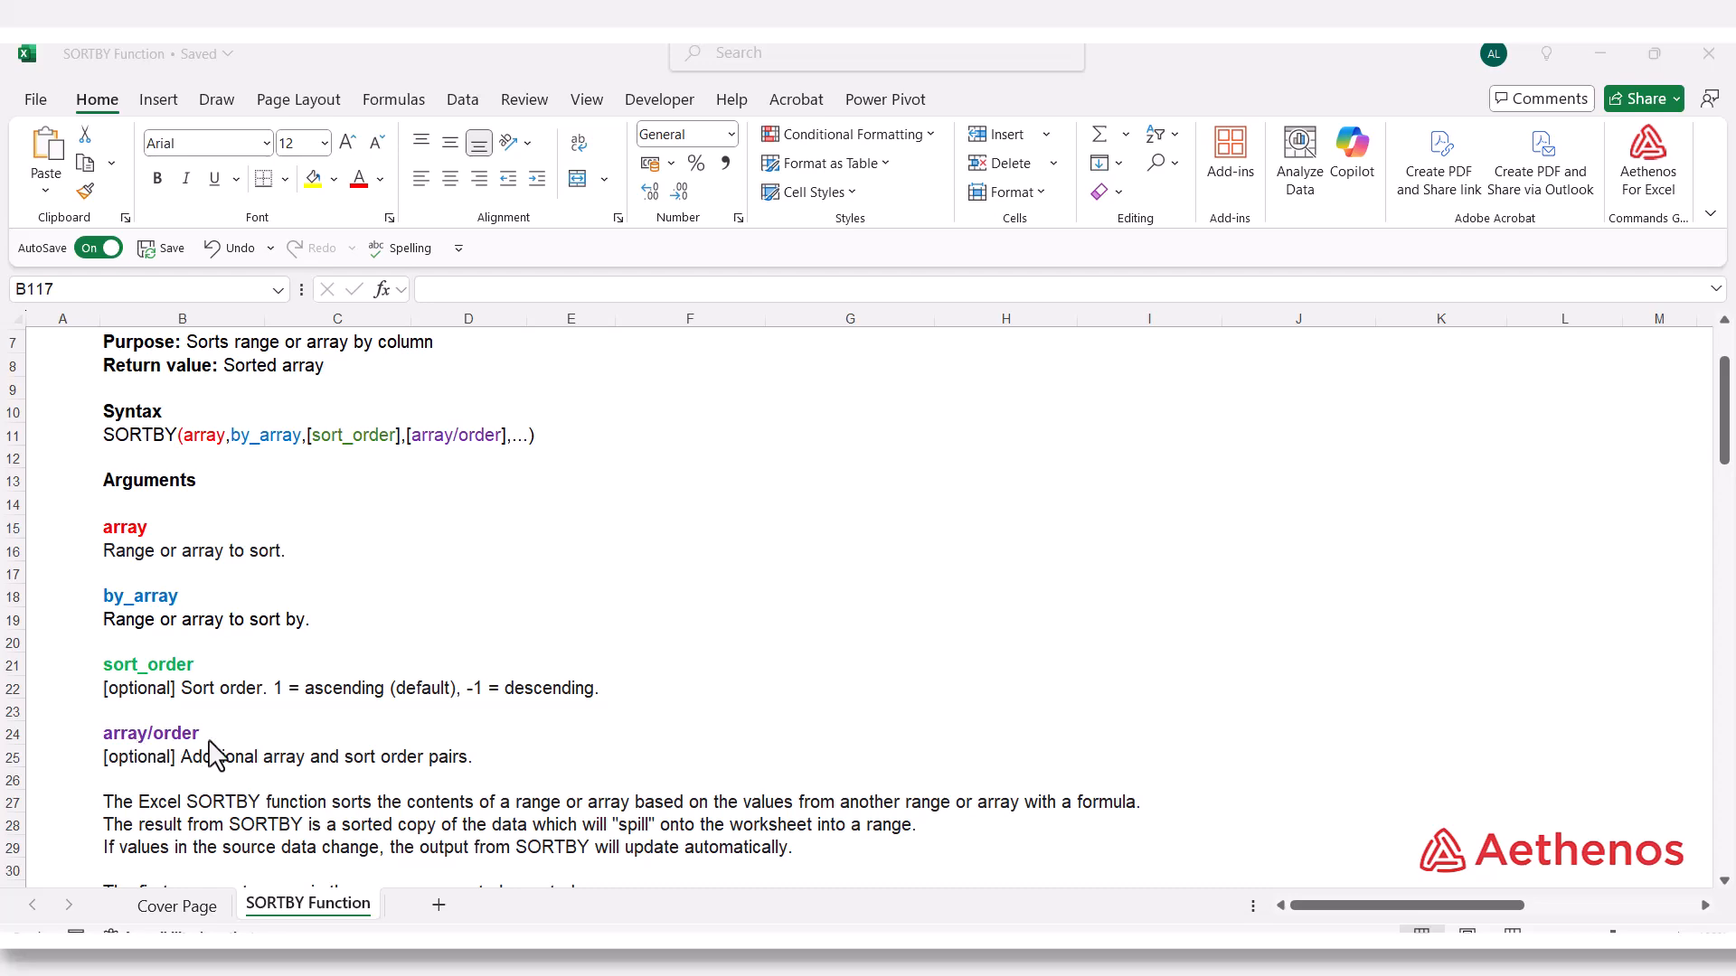
{"action": "scroll", "coordinate": [215, 755], "scroll_direction": "down", "scroll_amount": 6}
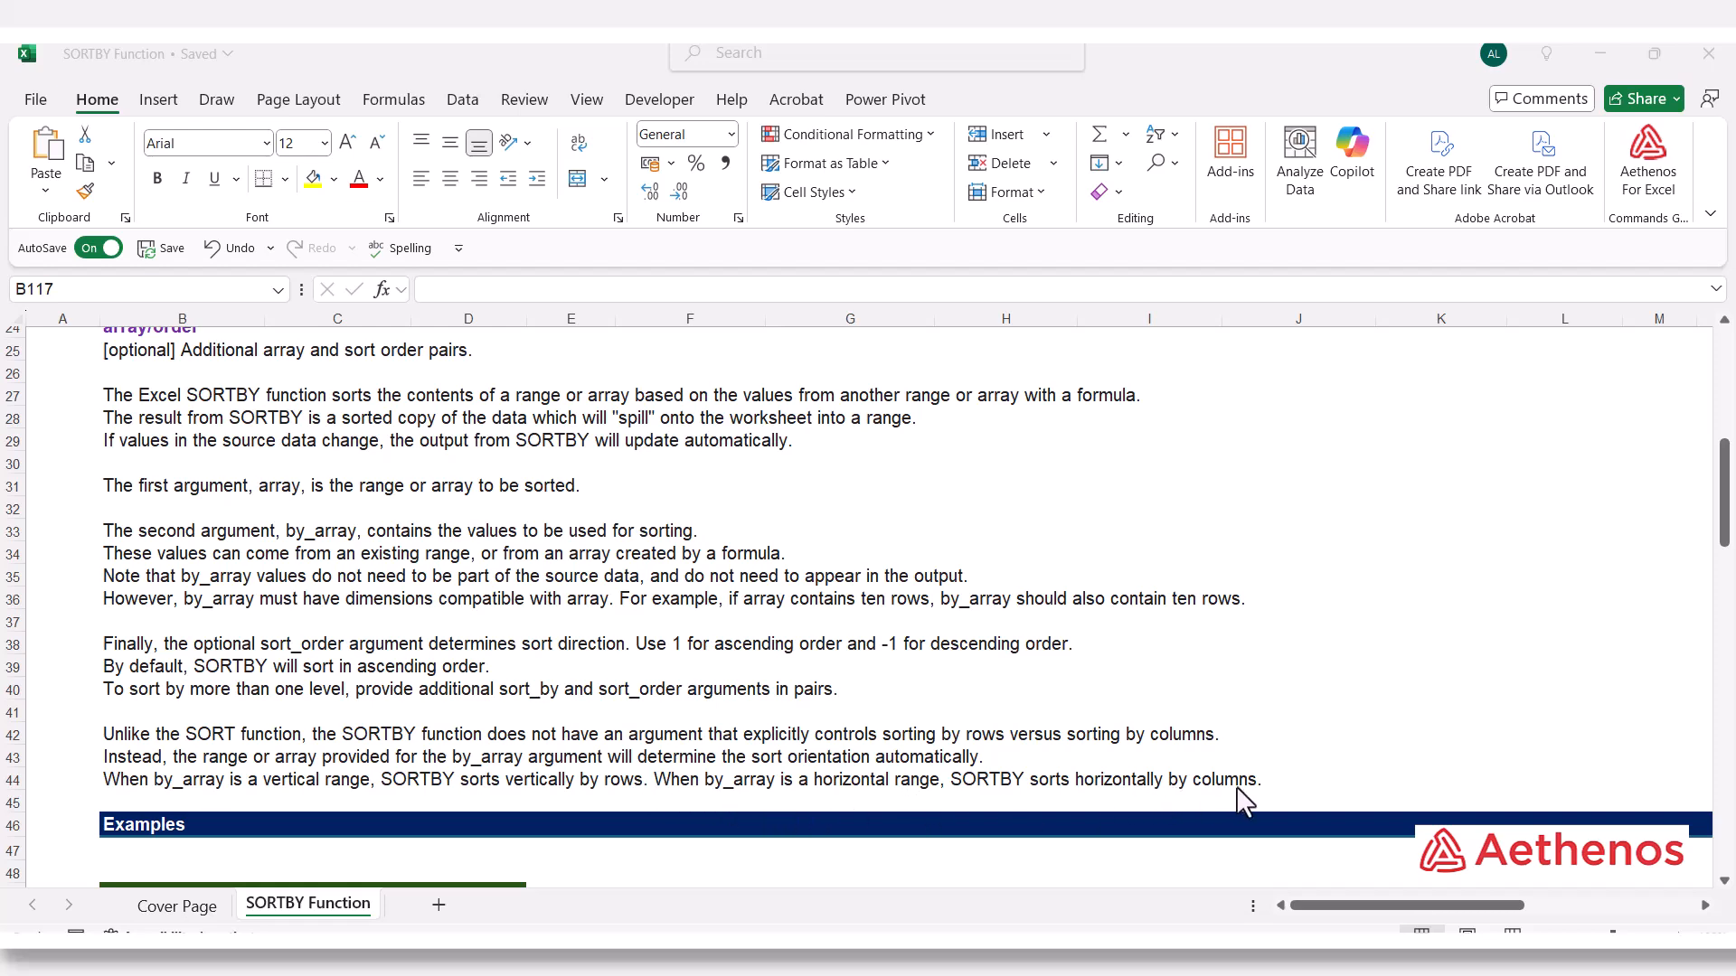
{"action": "scroll", "coordinate": [1020, 769], "scroll_direction": "down", "scroll_amount": 6}
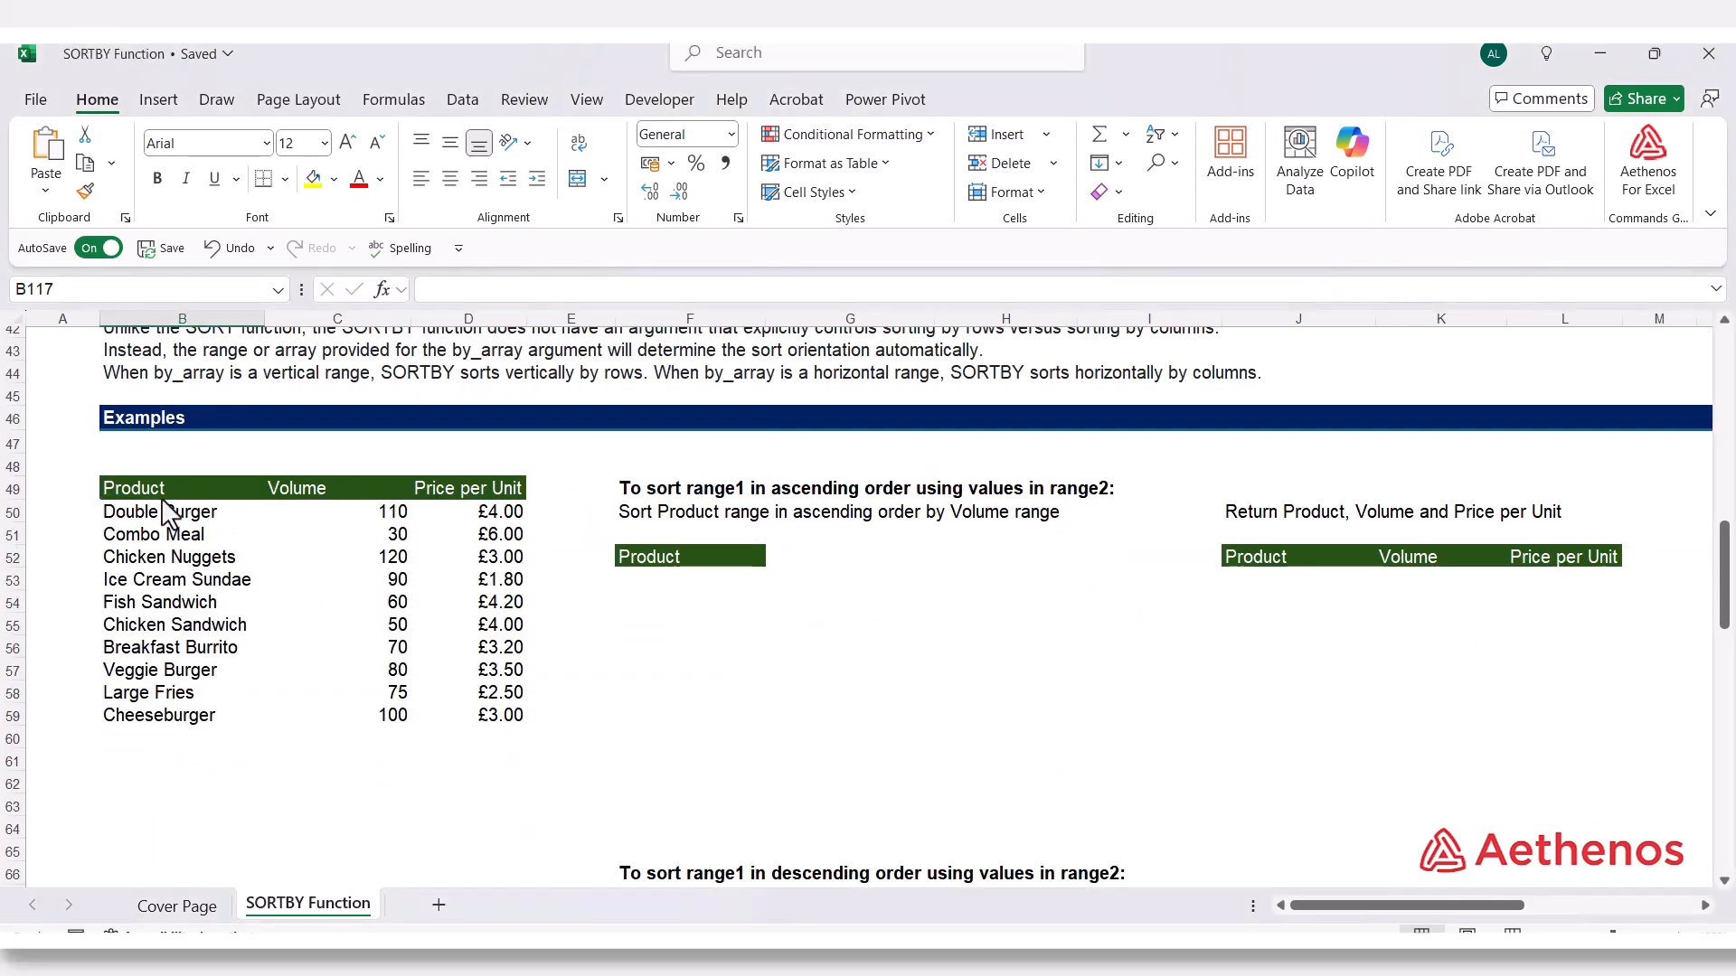
{"action": "left_click", "coordinate": [166, 515]}
{"action": "left_click_drag", "start_coordinate": [166, 515], "coordinate": [230, 647]}
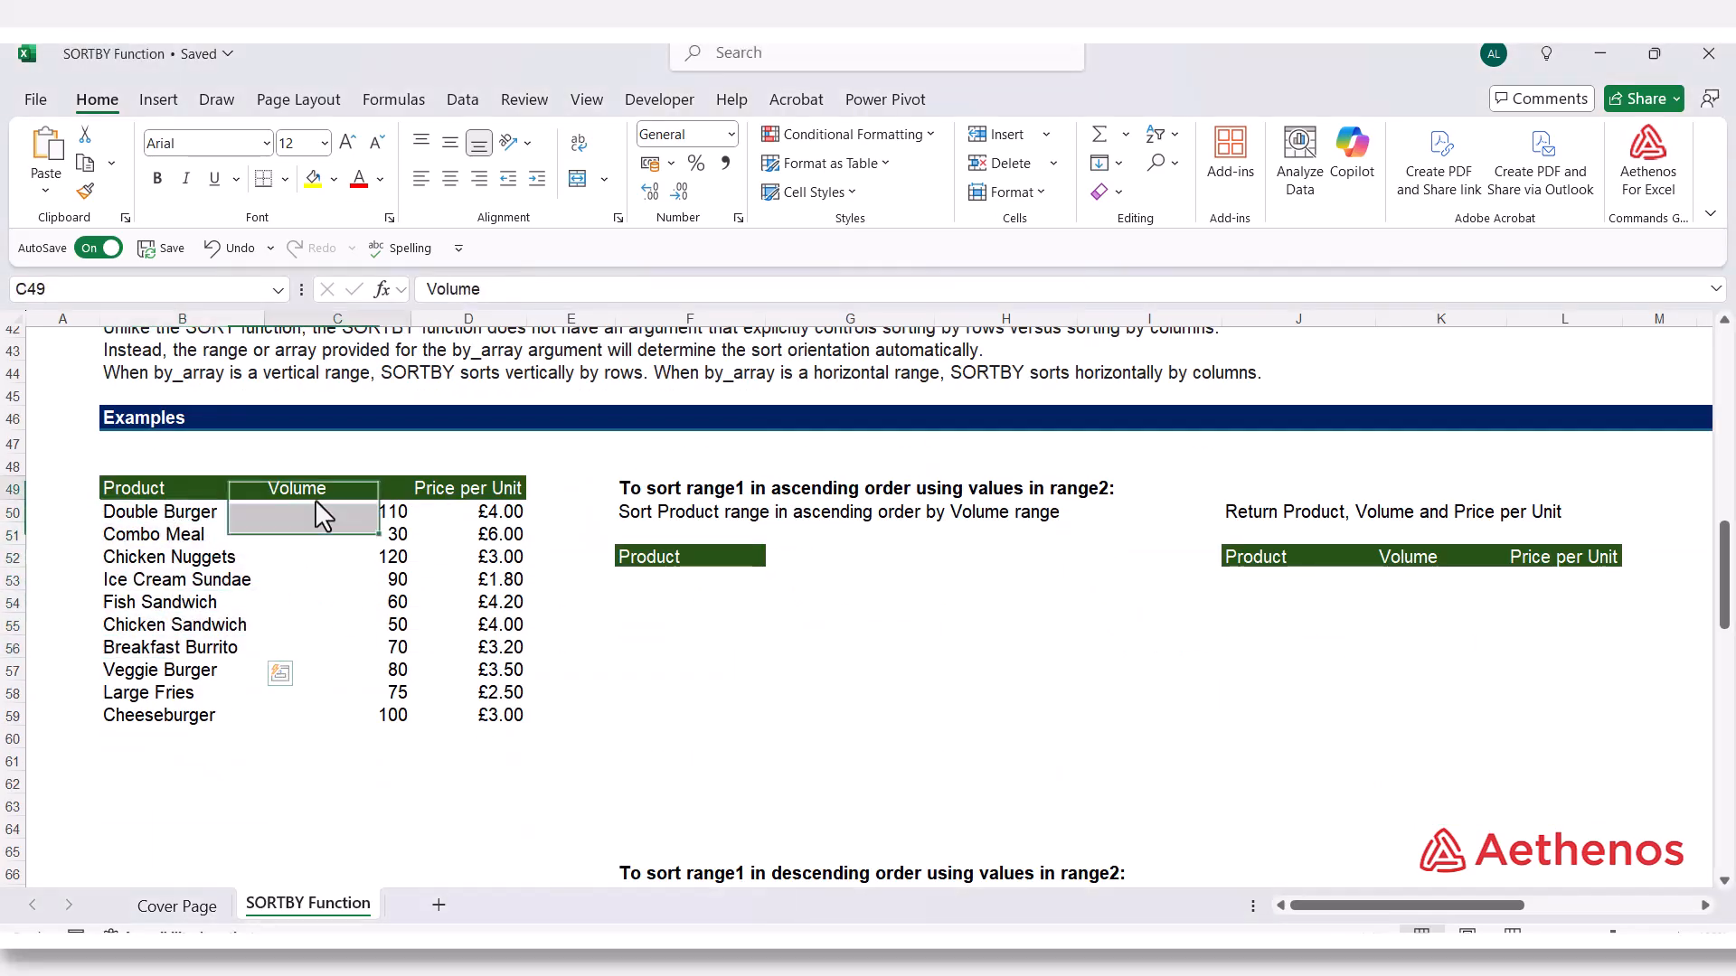
{"action": "left_click_drag", "start_coordinate": [314, 499], "coordinate": [324, 598]}
{"action": "left_click_drag", "start_coordinate": [467, 491], "coordinate": [464, 613]}
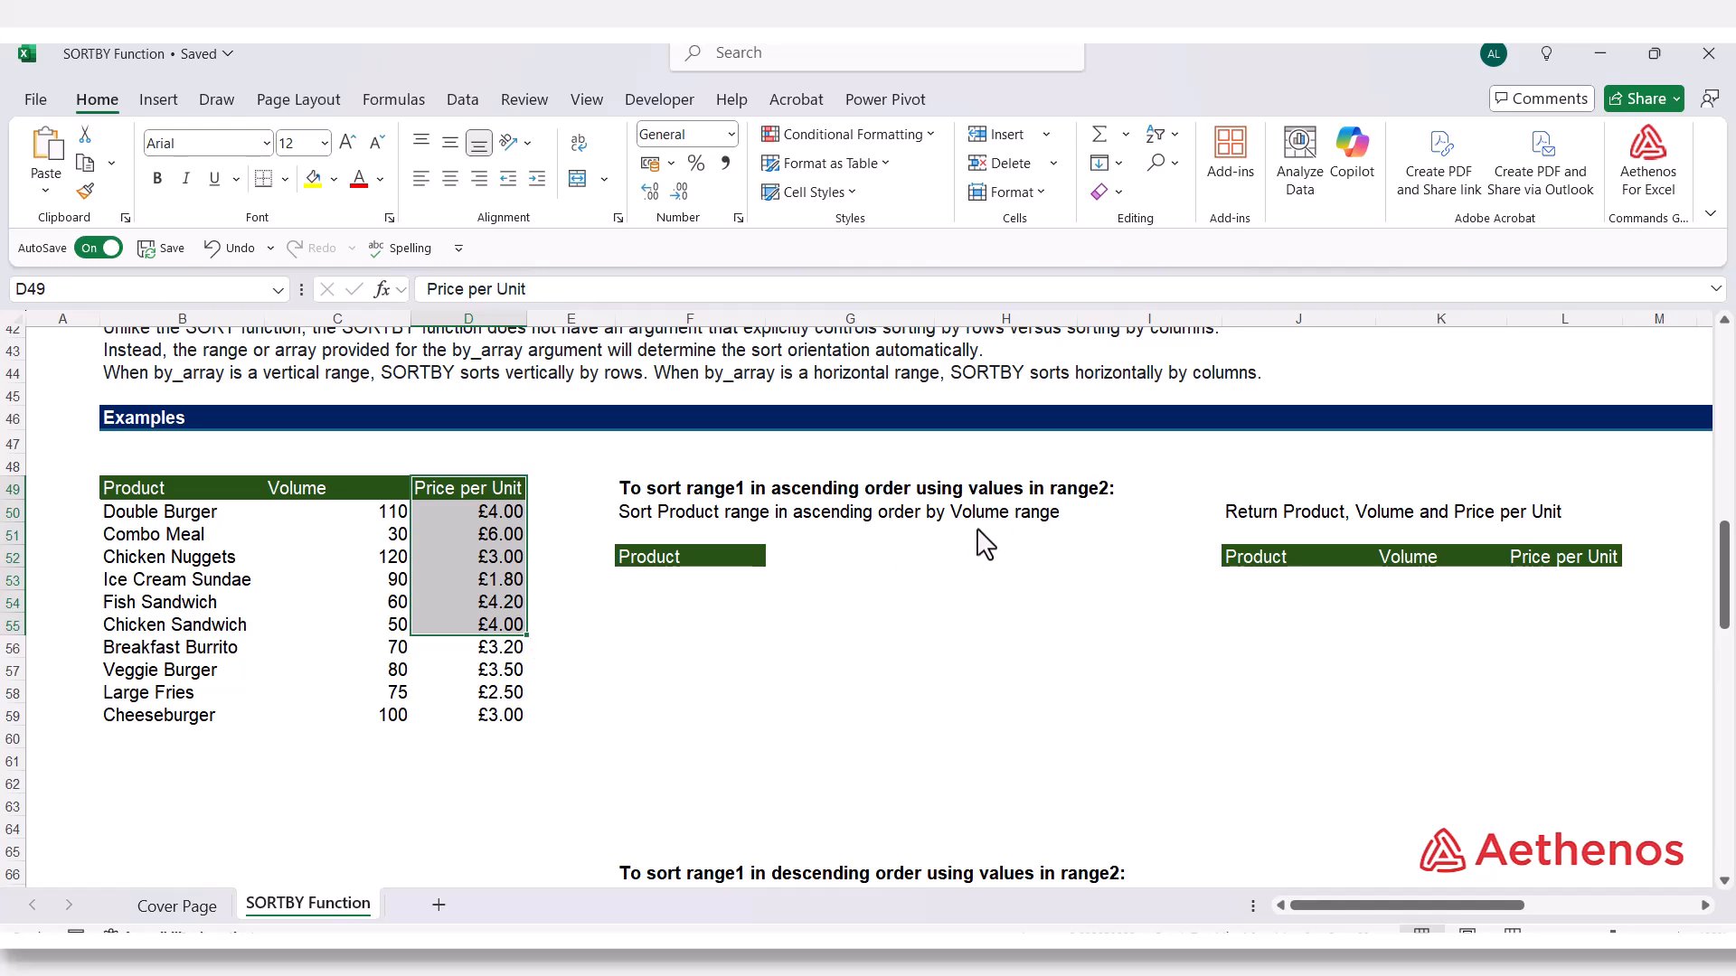
Enter =SORTBY(B50:B59,C50:C59,1) in F53 to list the products in ascending order of Volume
{"action": "left_click", "coordinate": [662, 584]}
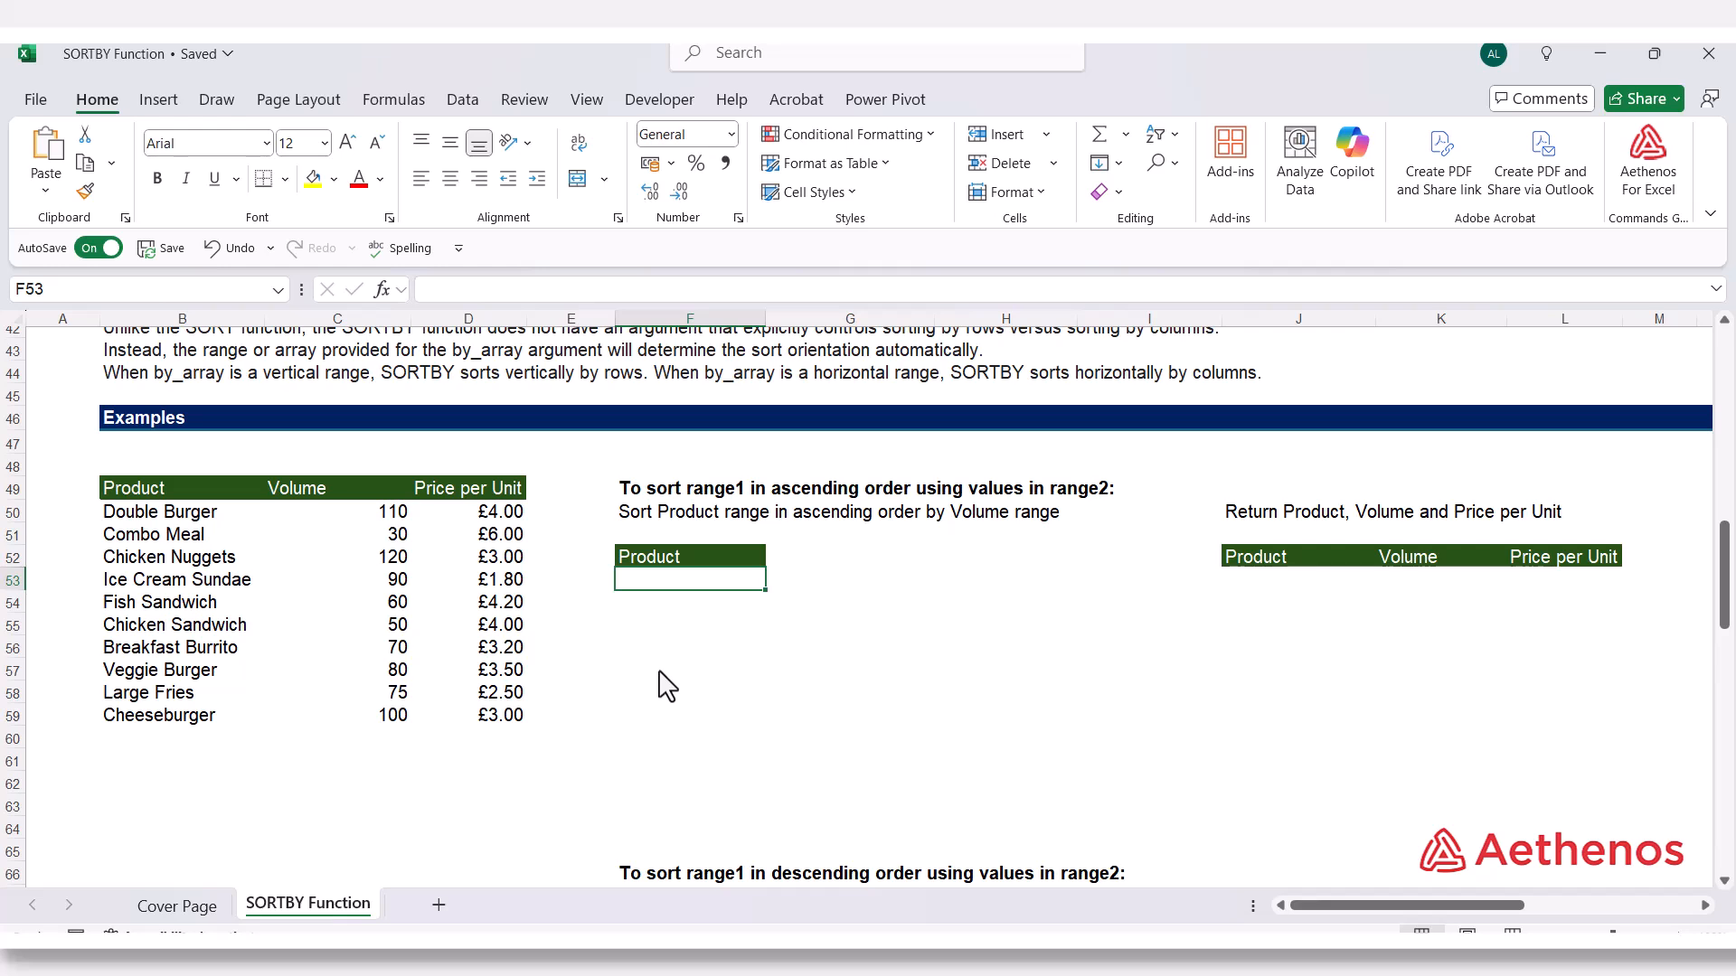
{"action": "type", "text": "=sort"}
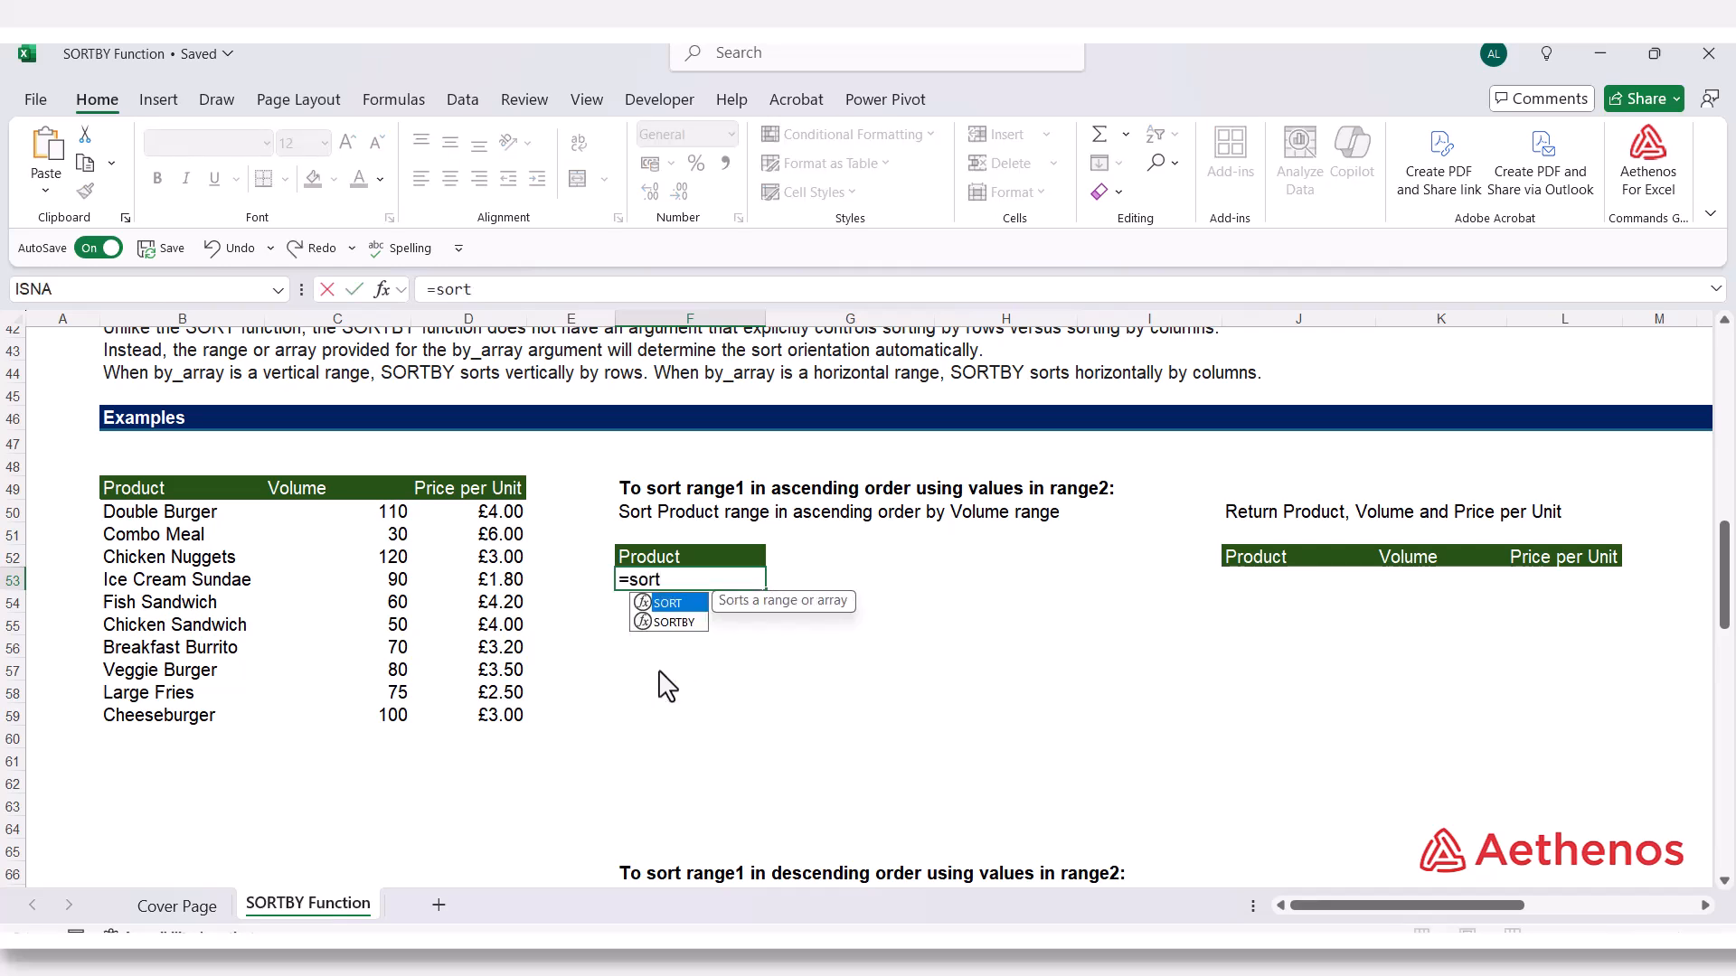
{"action": "key", "text": "Down"}
{"action": "type", "text": "rt"}
{"action": "key", "text": "Tab"}
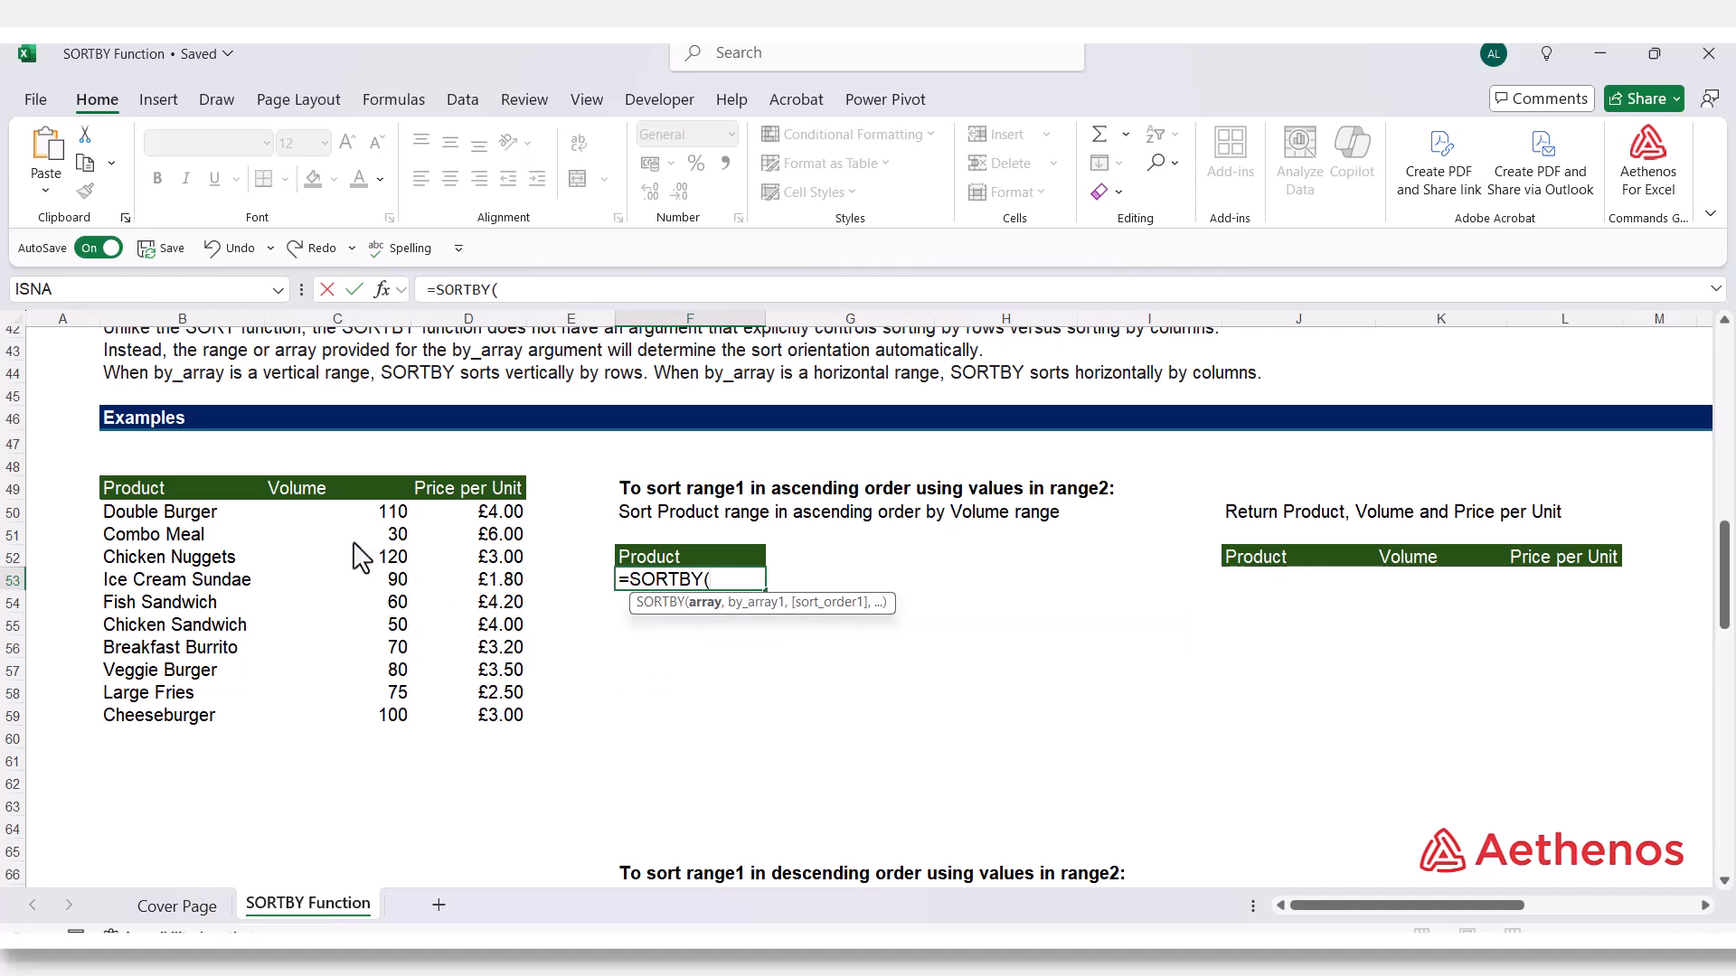
{"action": "left_click_drag", "start_coordinate": [213, 513], "coordinate": [192, 723]}
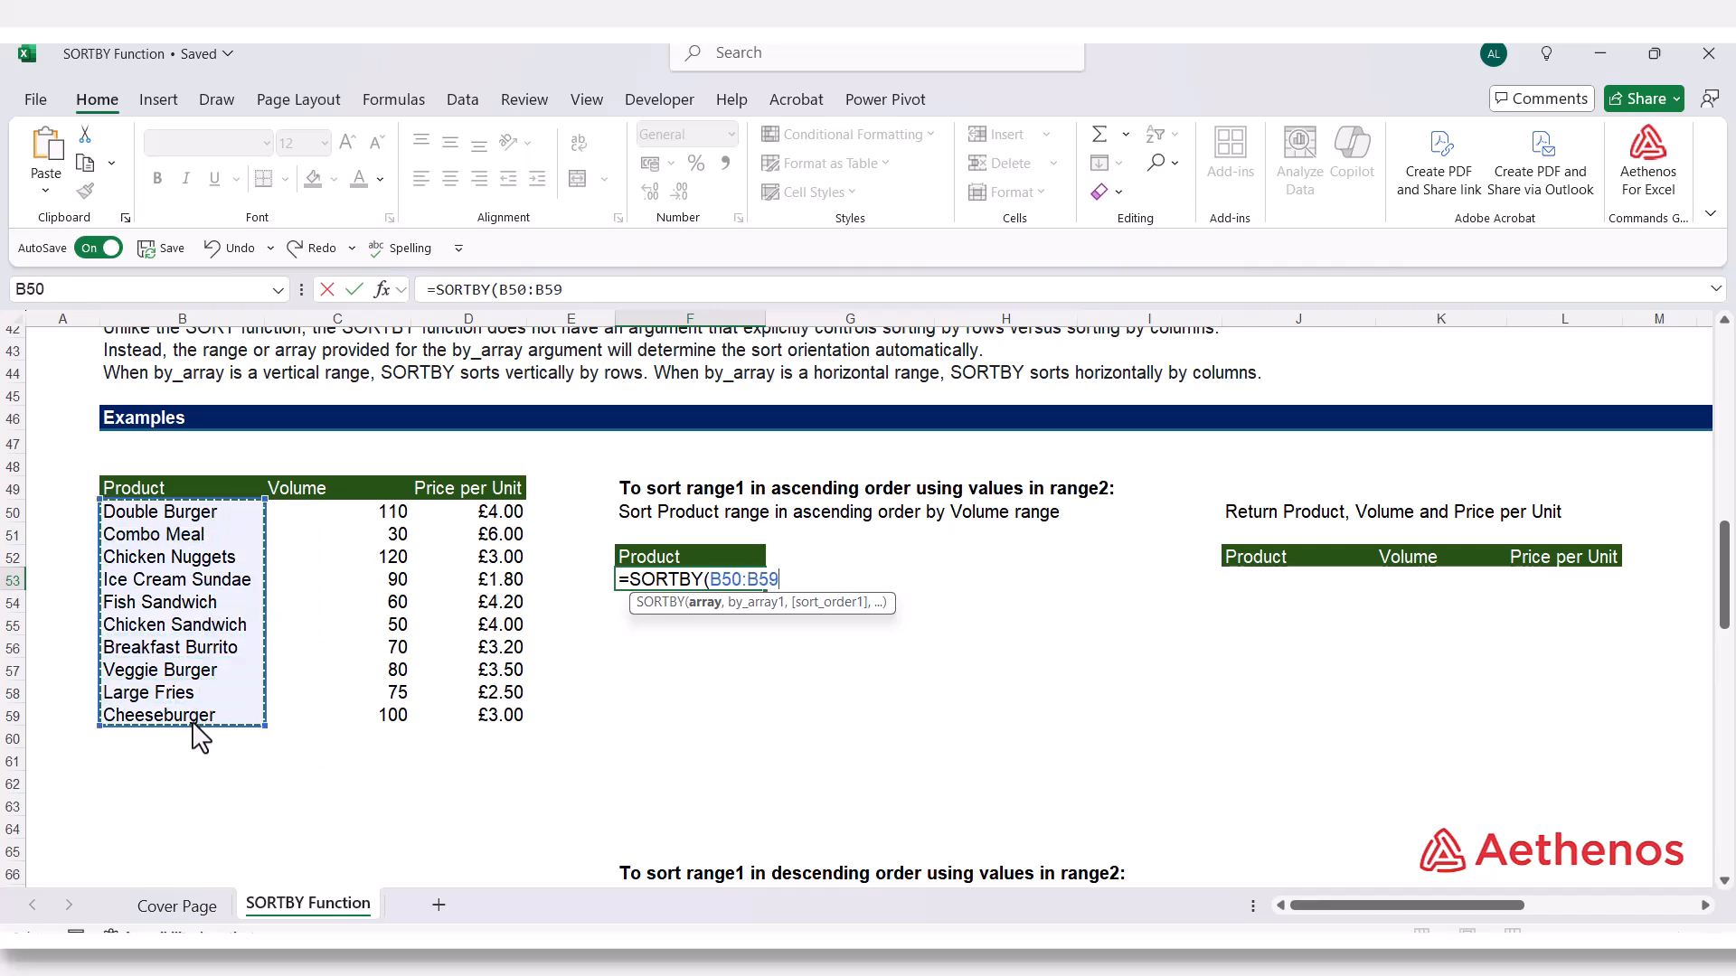
{"action": "type", "text": ","}
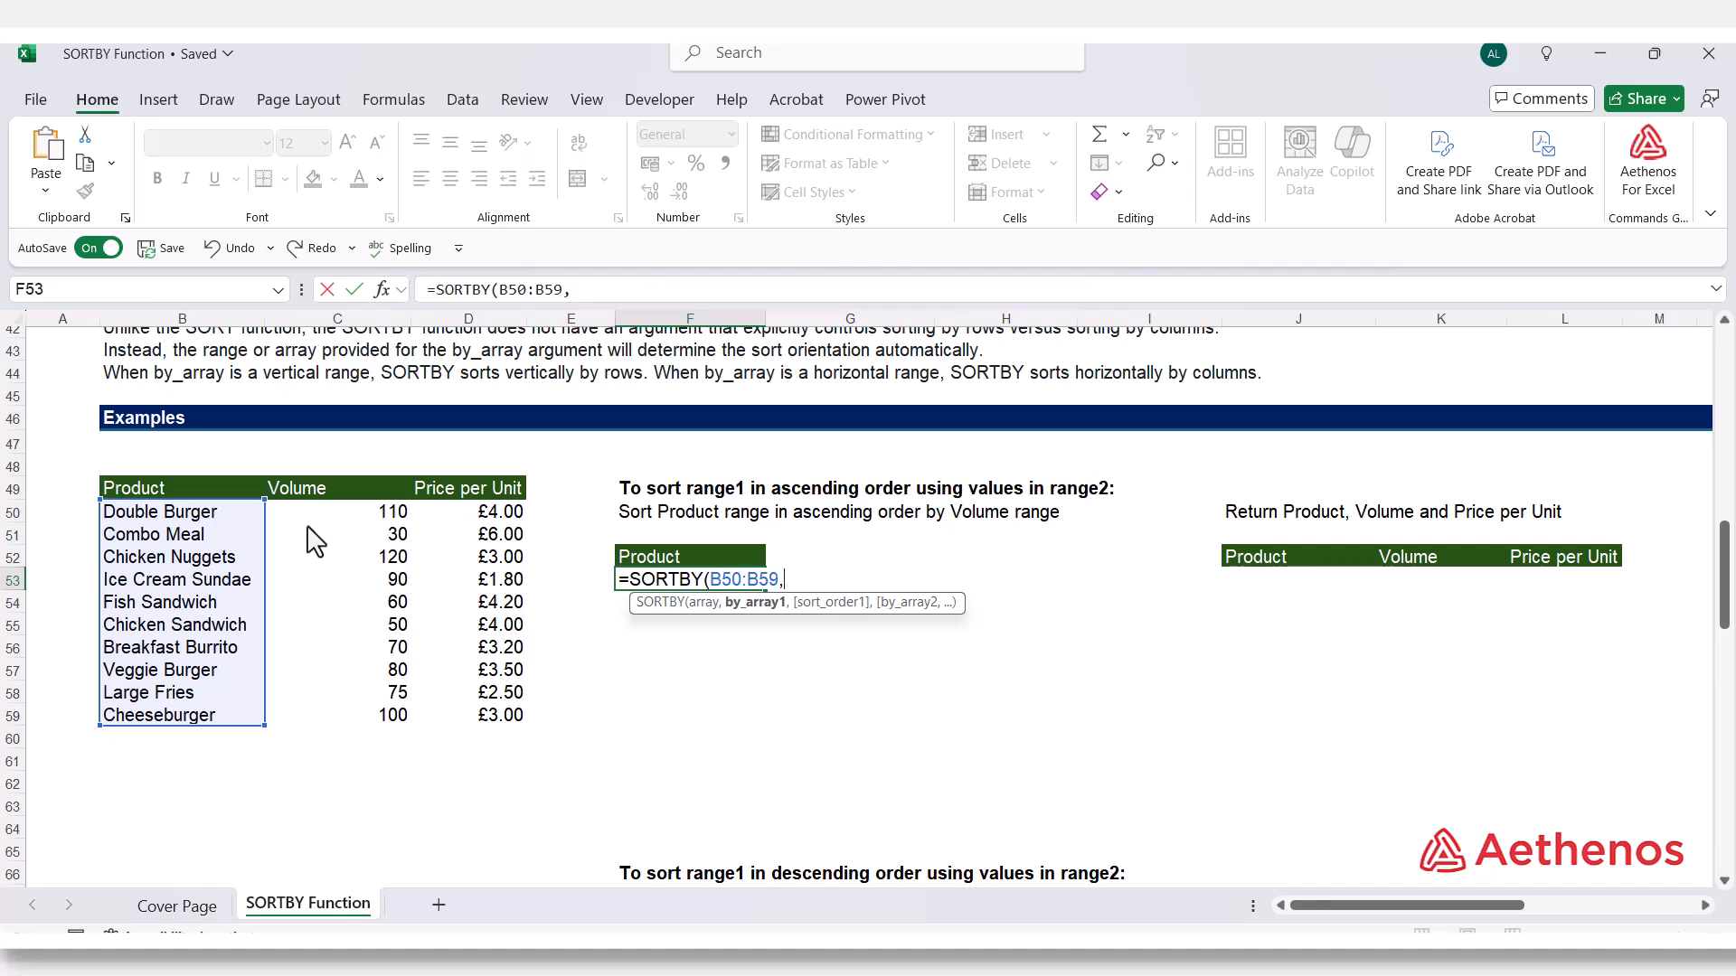
{"action": "left_click_drag", "start_coordinate": [325, 513], "coordinate": [323, 730]}
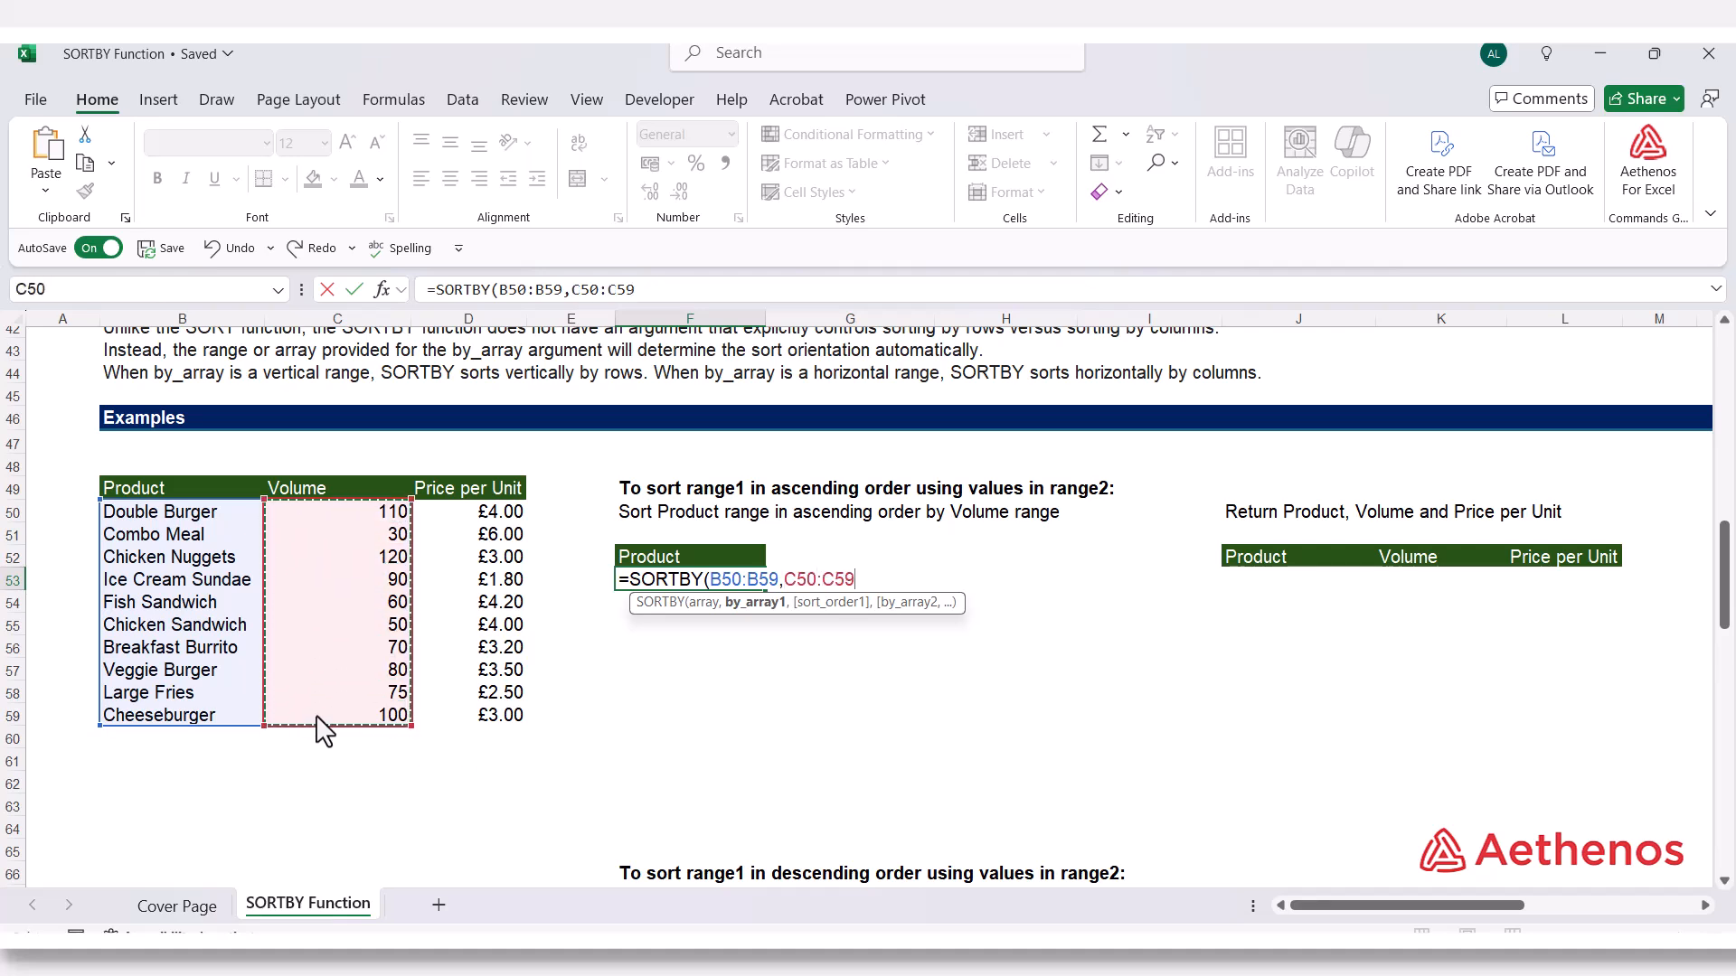
{"action": "type", "text": ","}
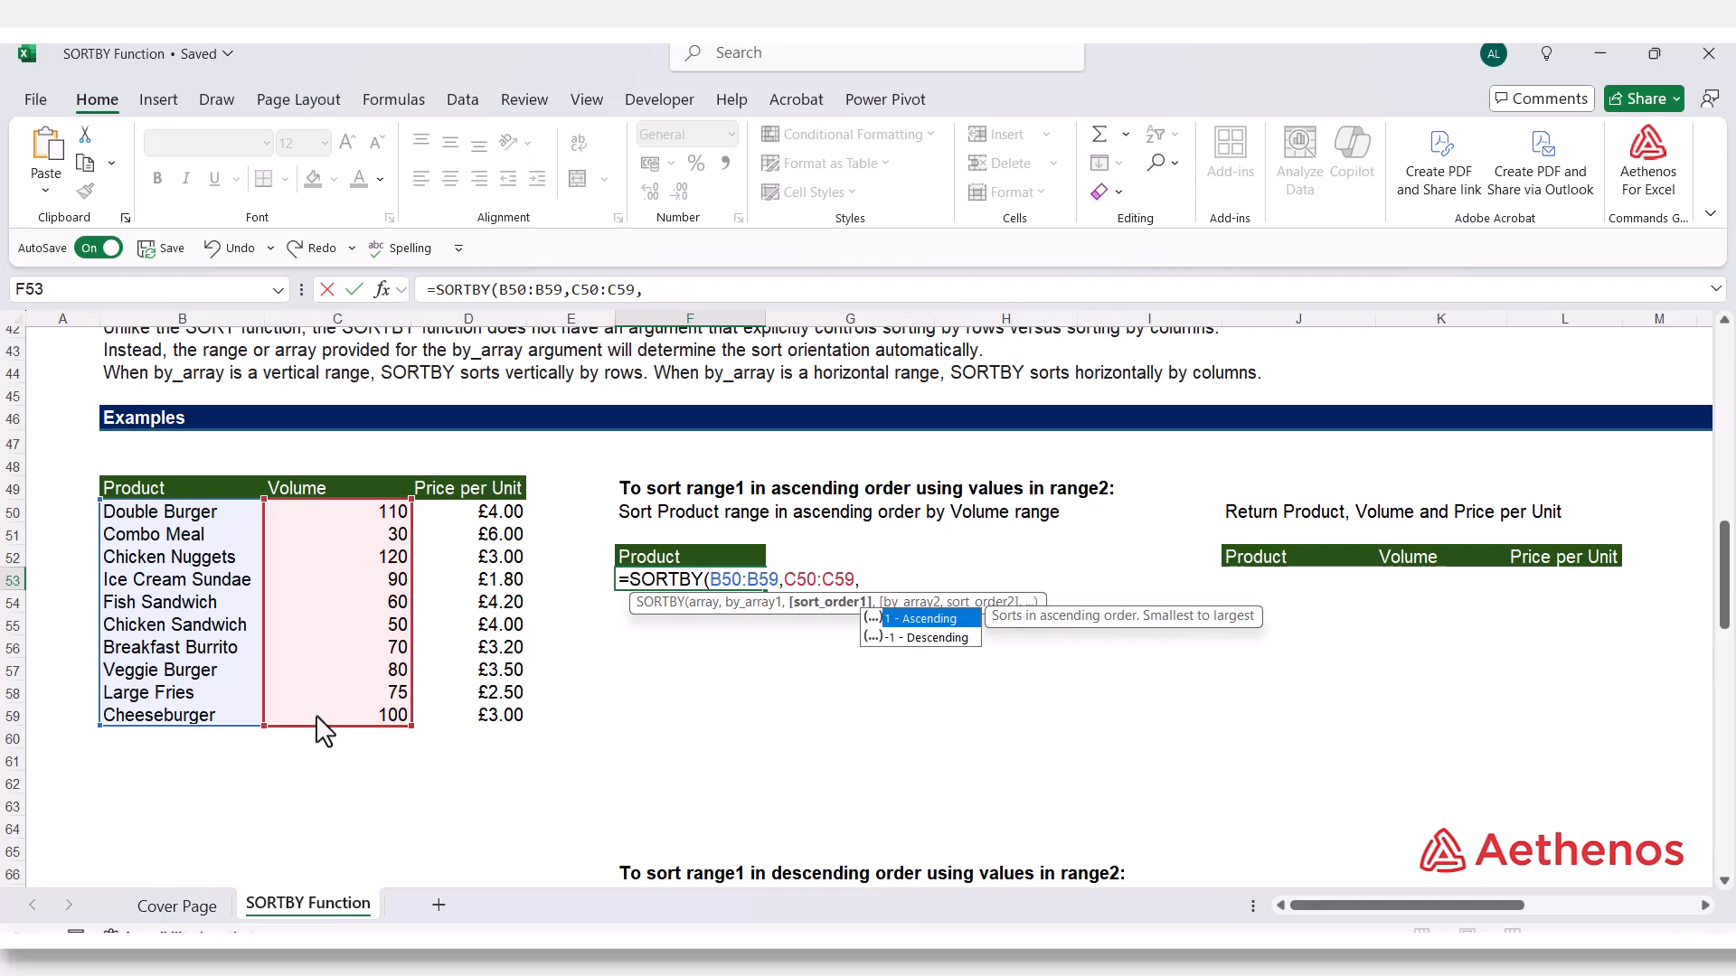
{"action": "type", "text": "1"}
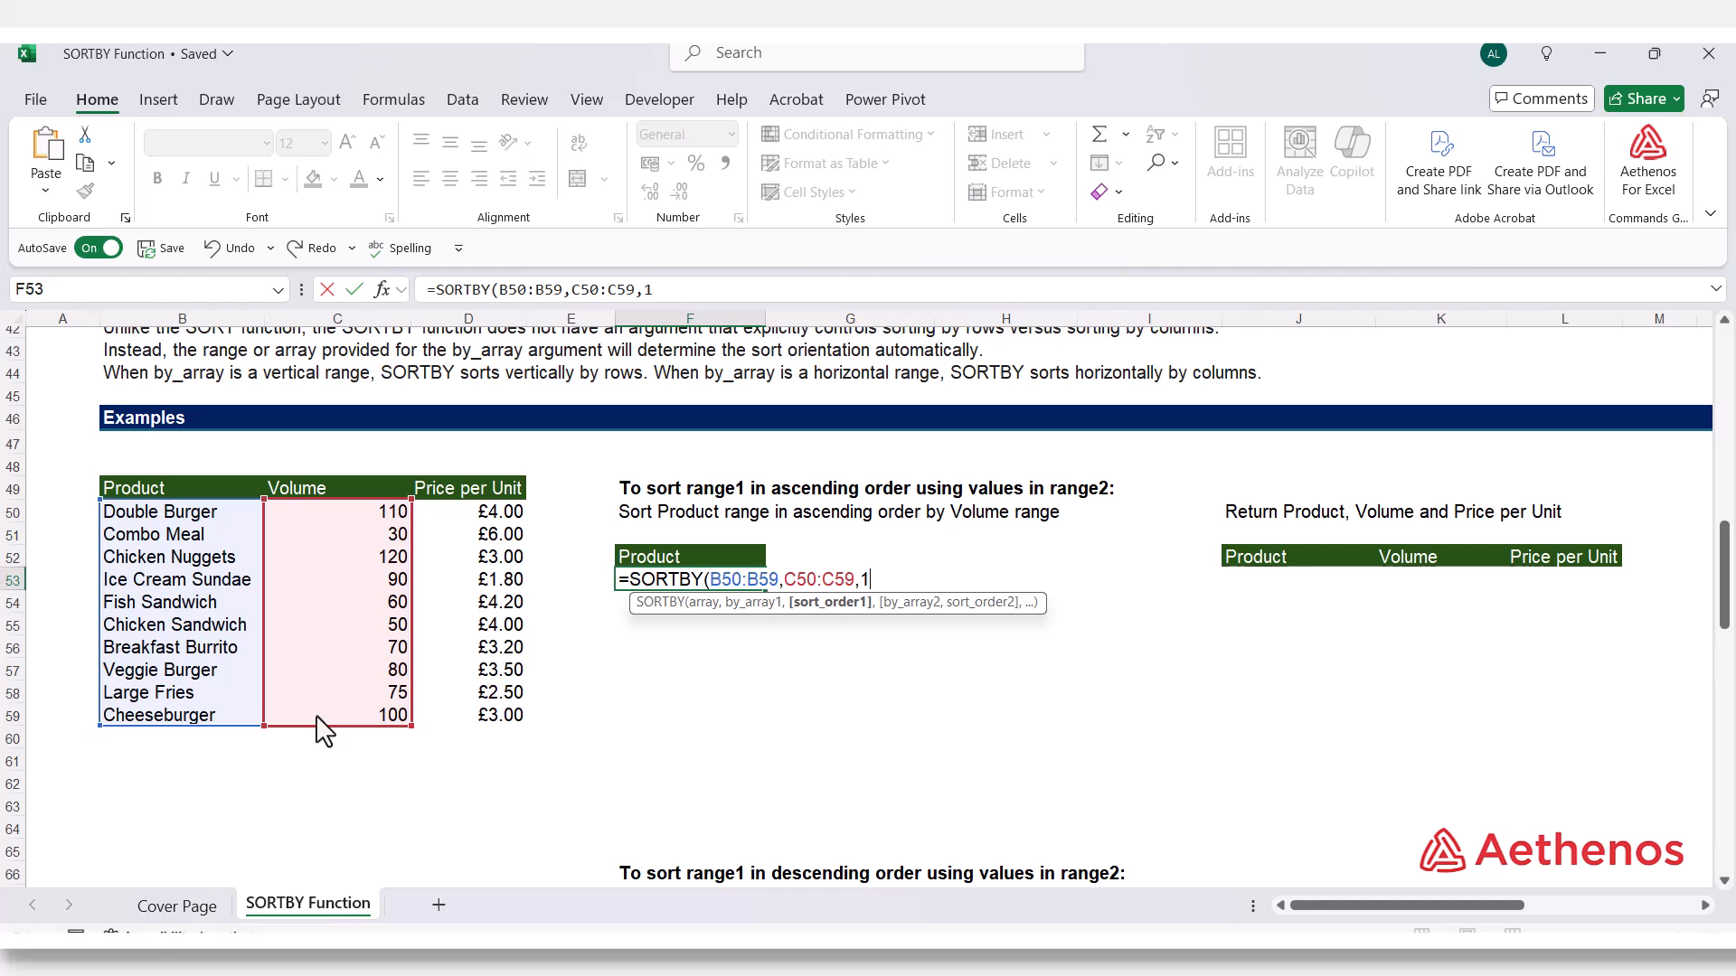
{"action": "type", "text": ")"}
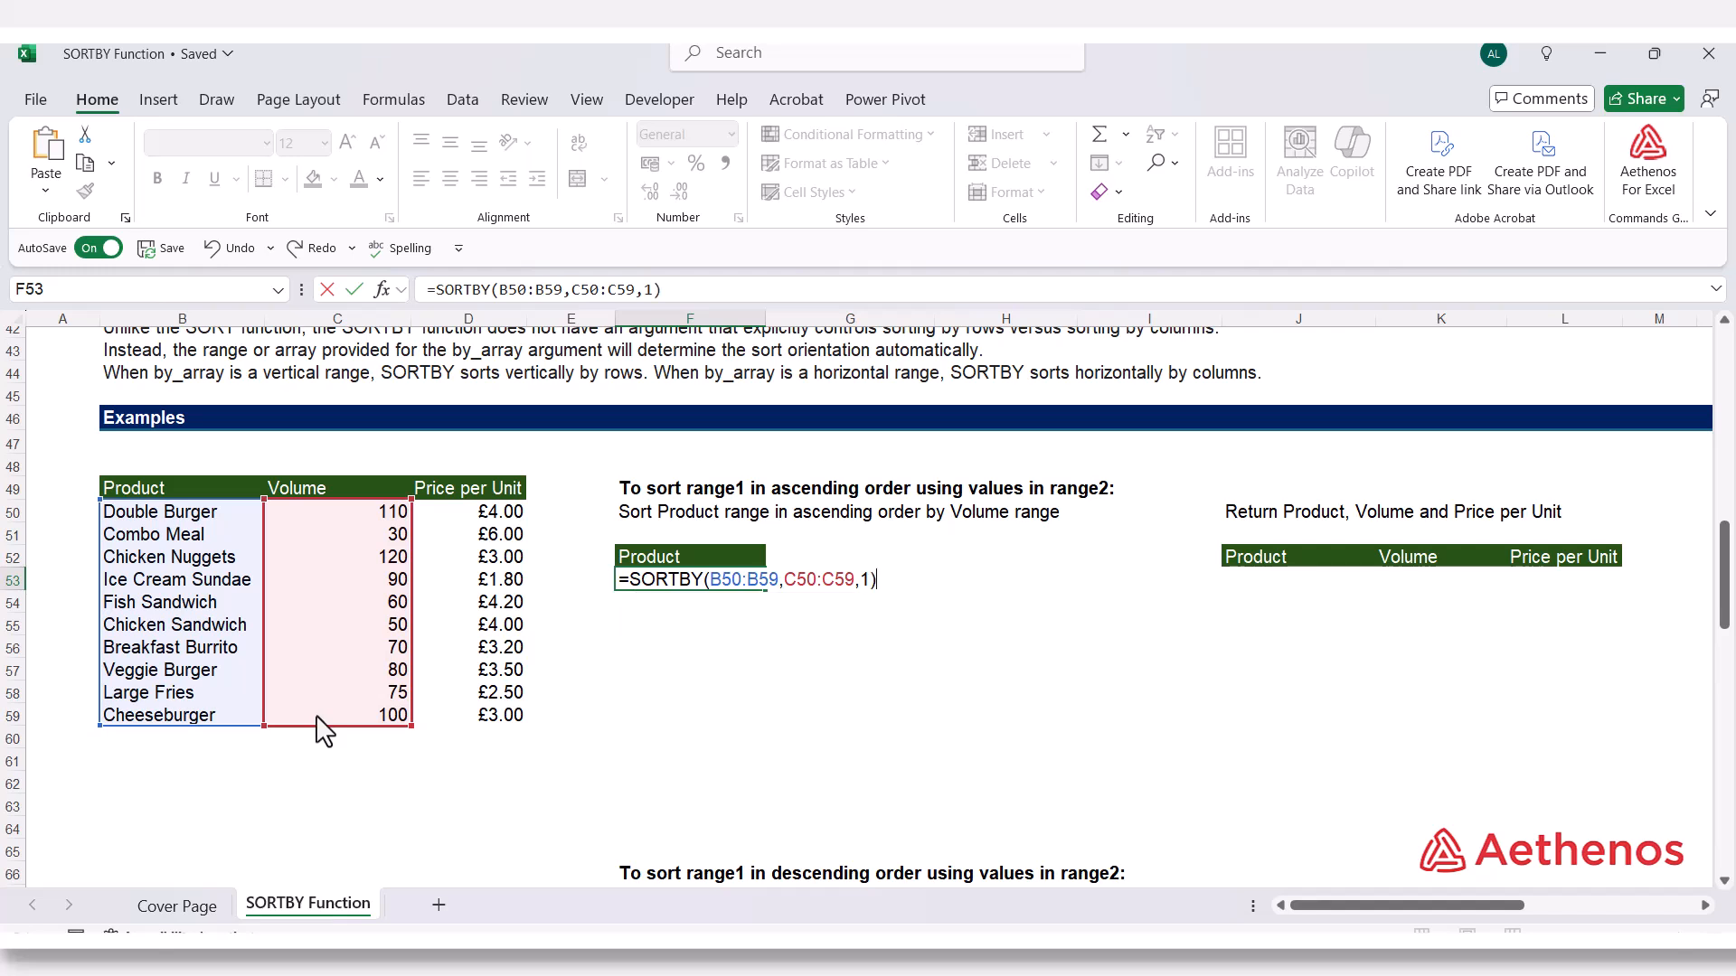
{"action": "key", "text": "Return"}
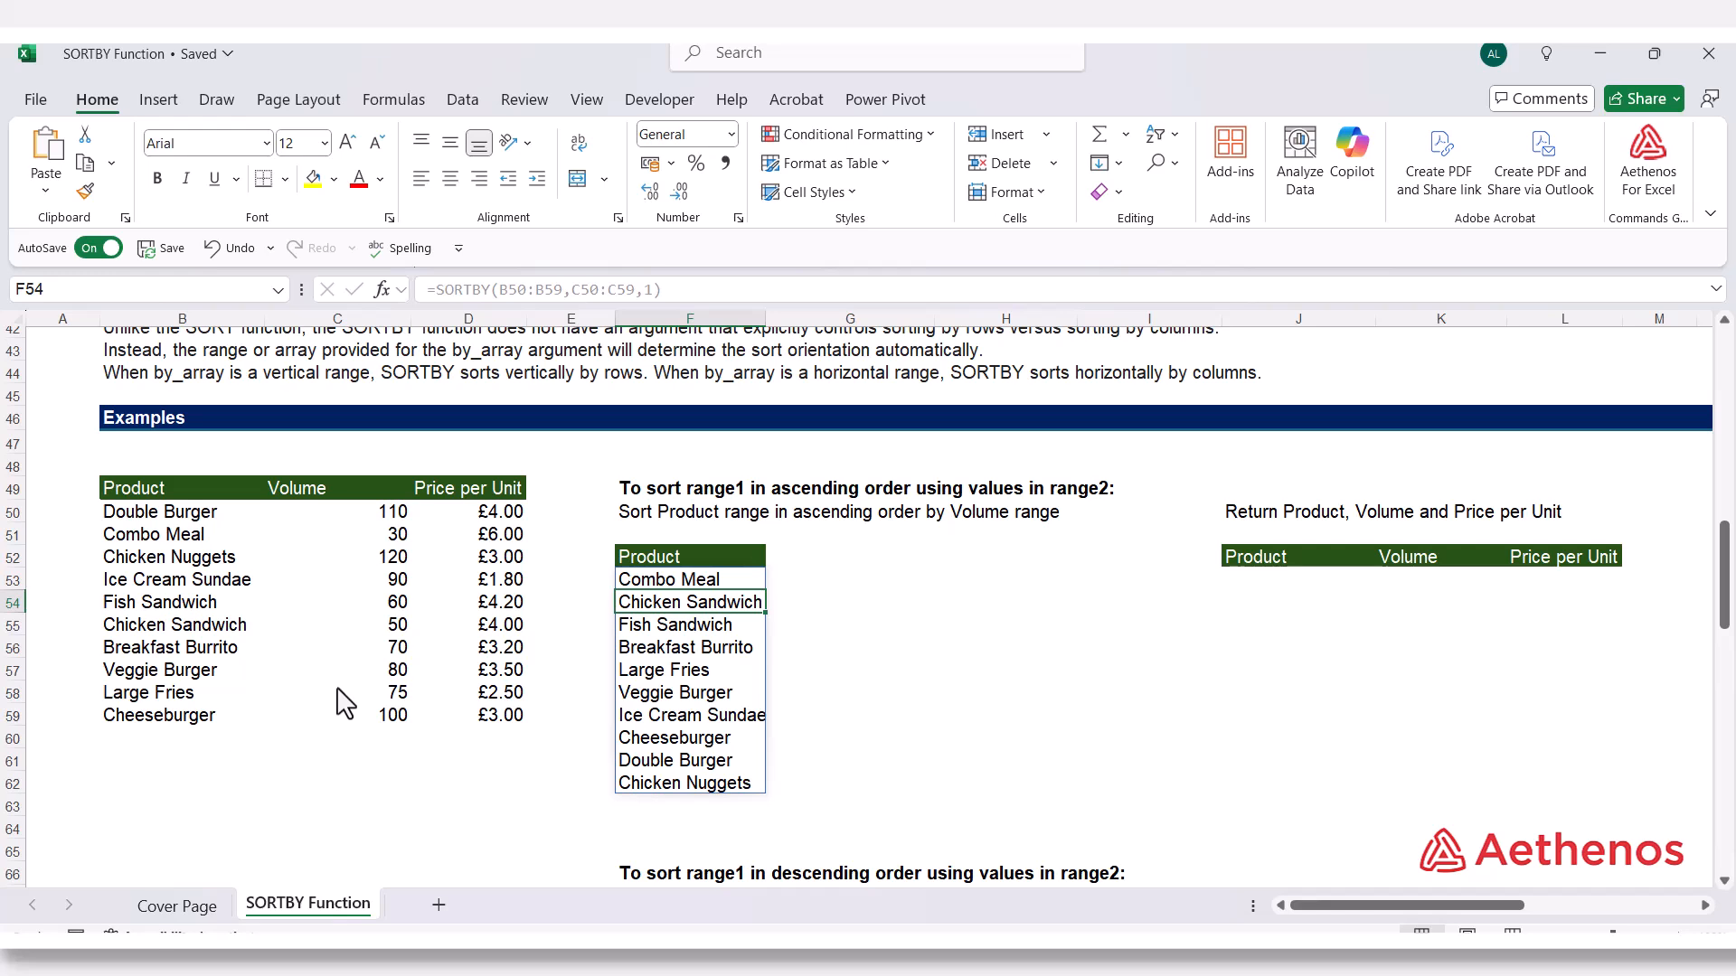
Compare the sorted product list in column F with the source table's Product and Volume values to check the ascending order
{"action": "left_click", "coordinate": [655, 586]}
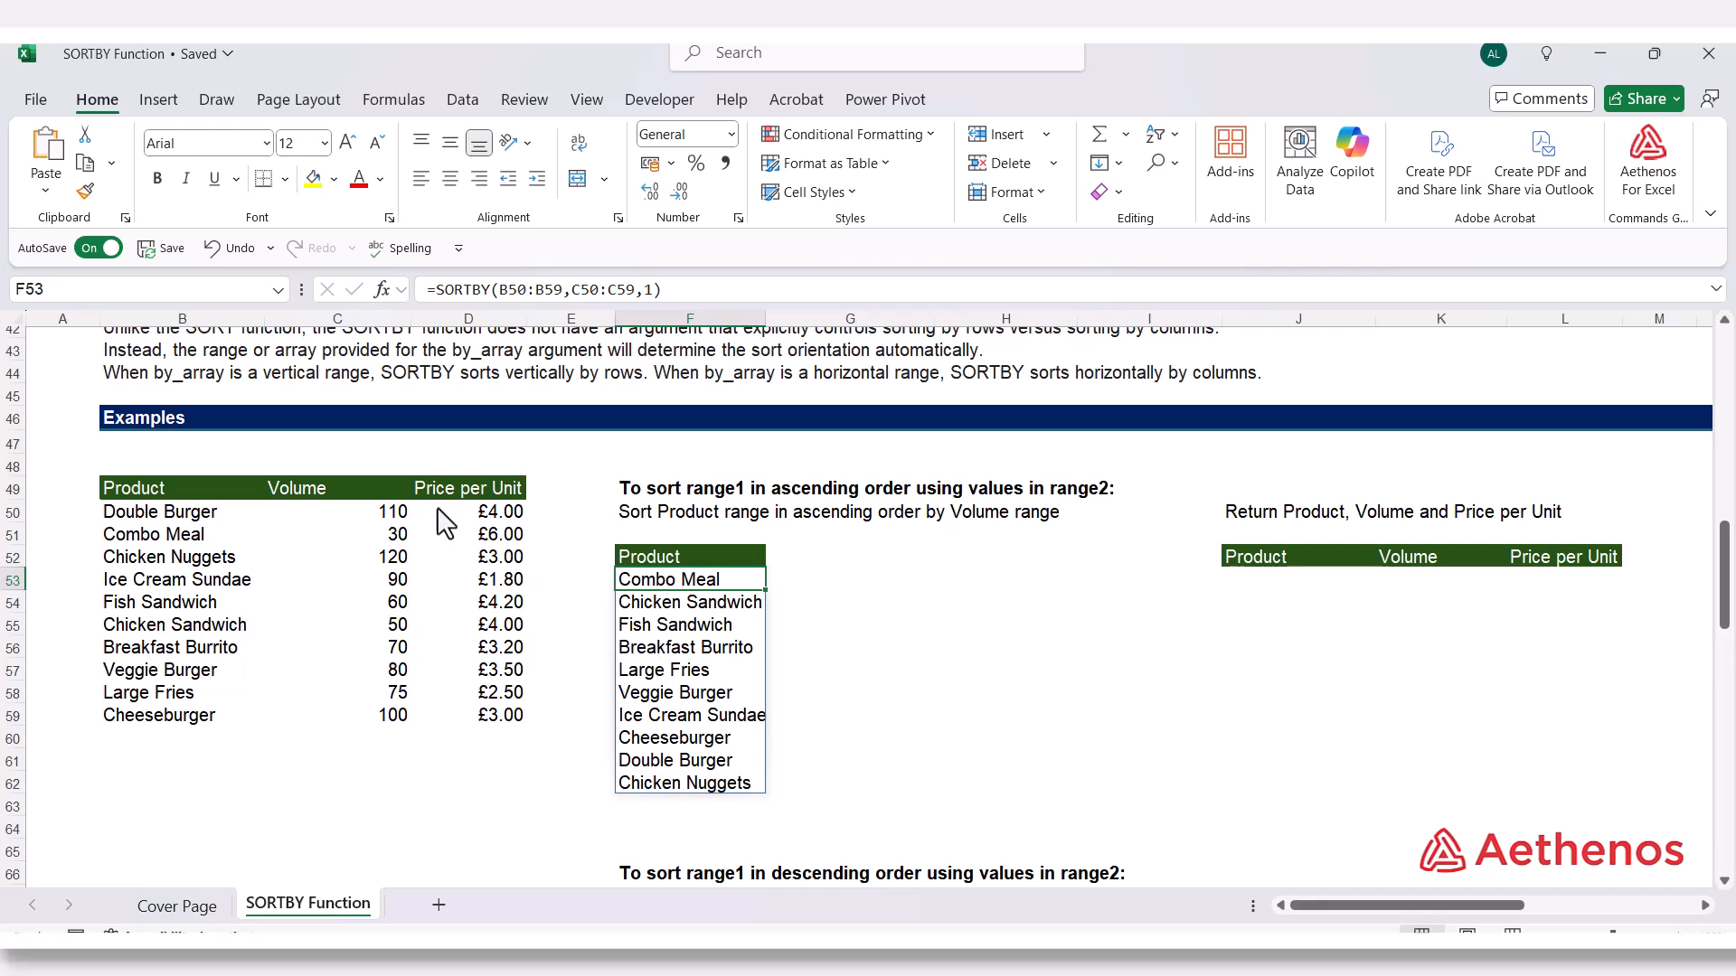
{"action": "left_click", "coordinate": [392, 564]}
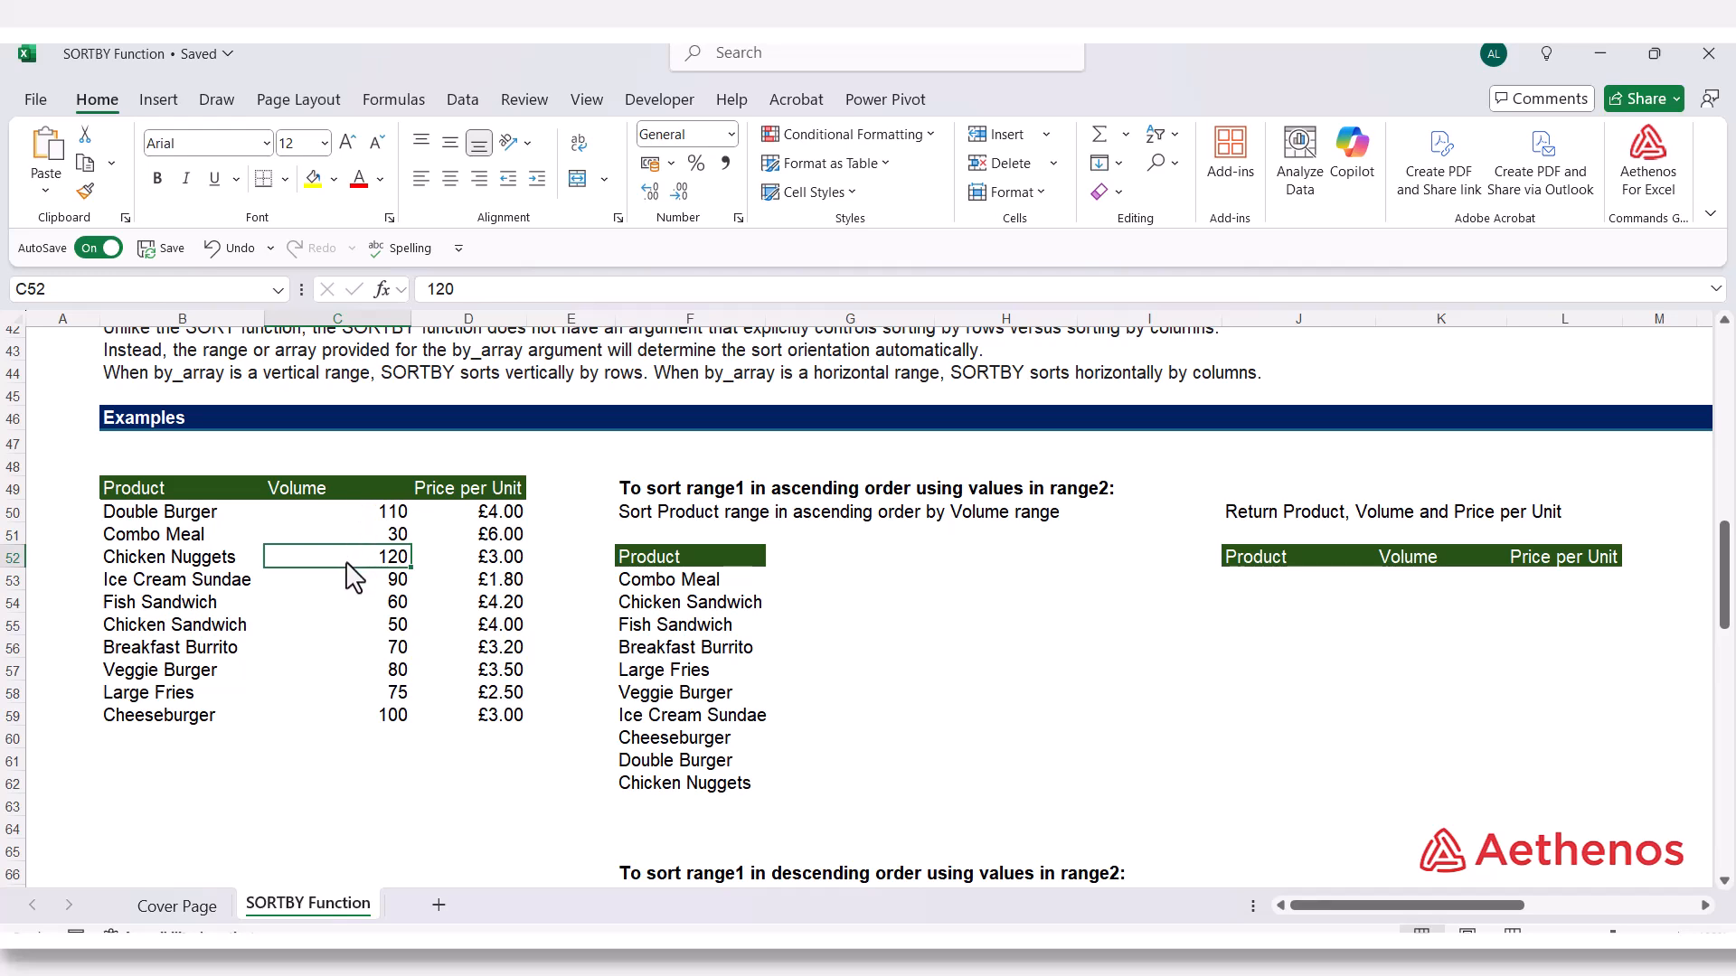
{"action": "left_click", "coordinate": [648, 788]}
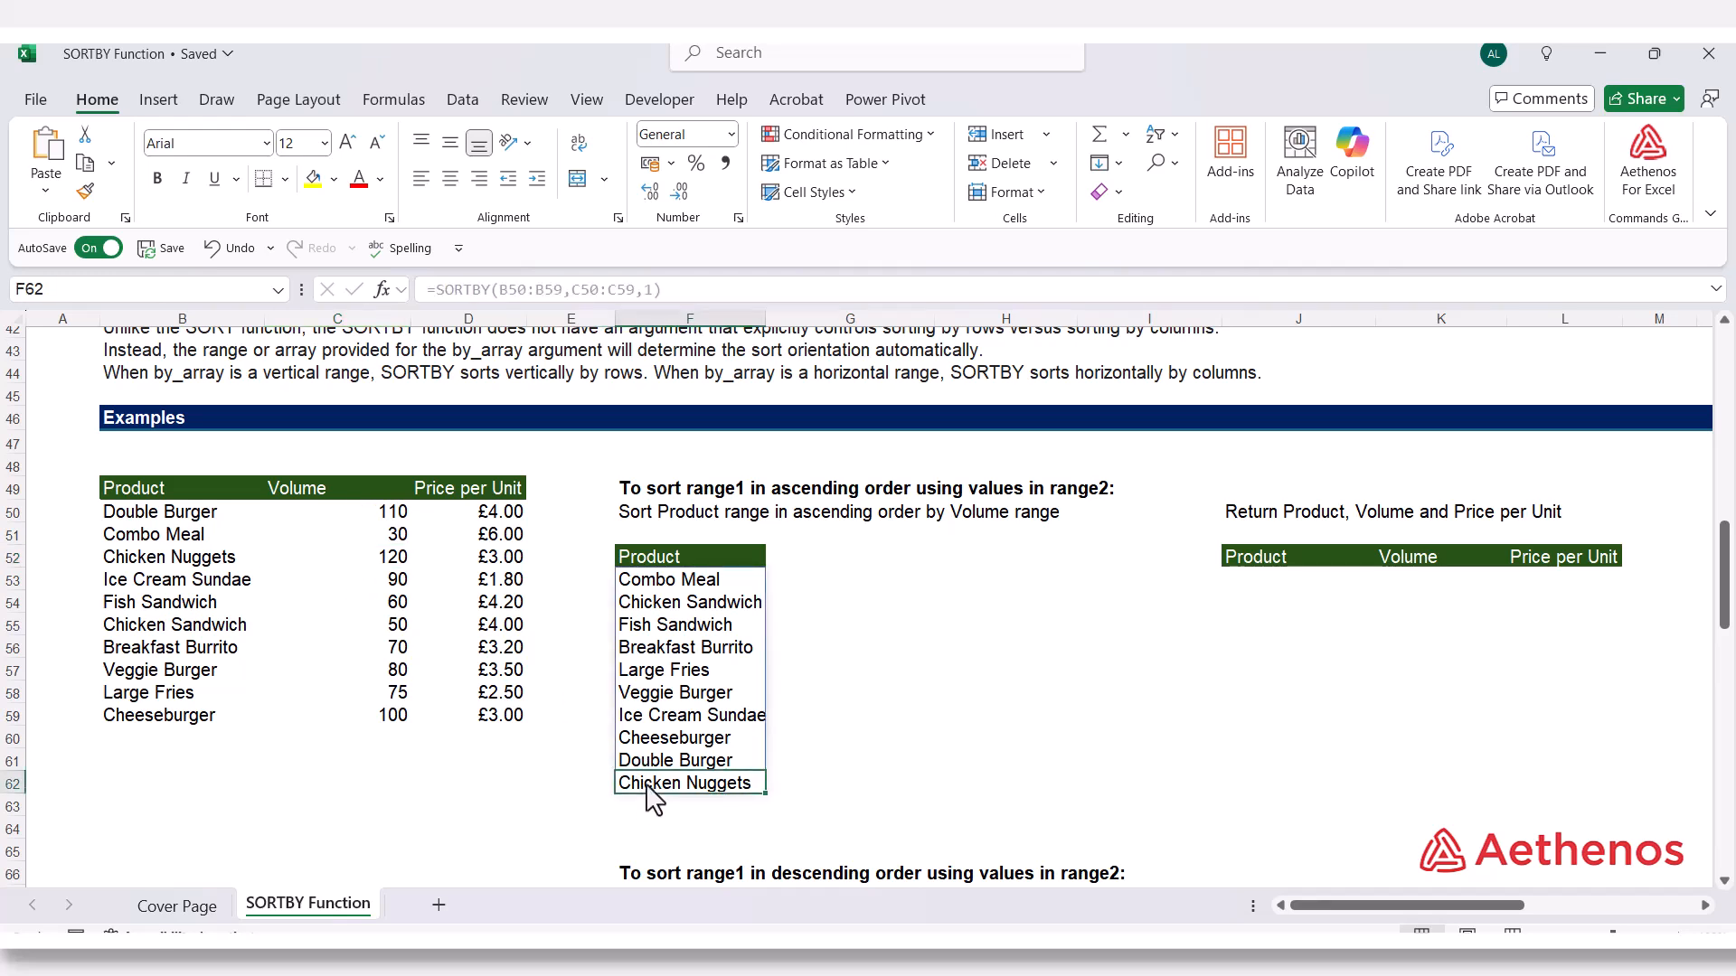
{"action": "left_click", "coordinate": [387, 631]}
{"action": "left_click", "coordinate": [384, 537]}
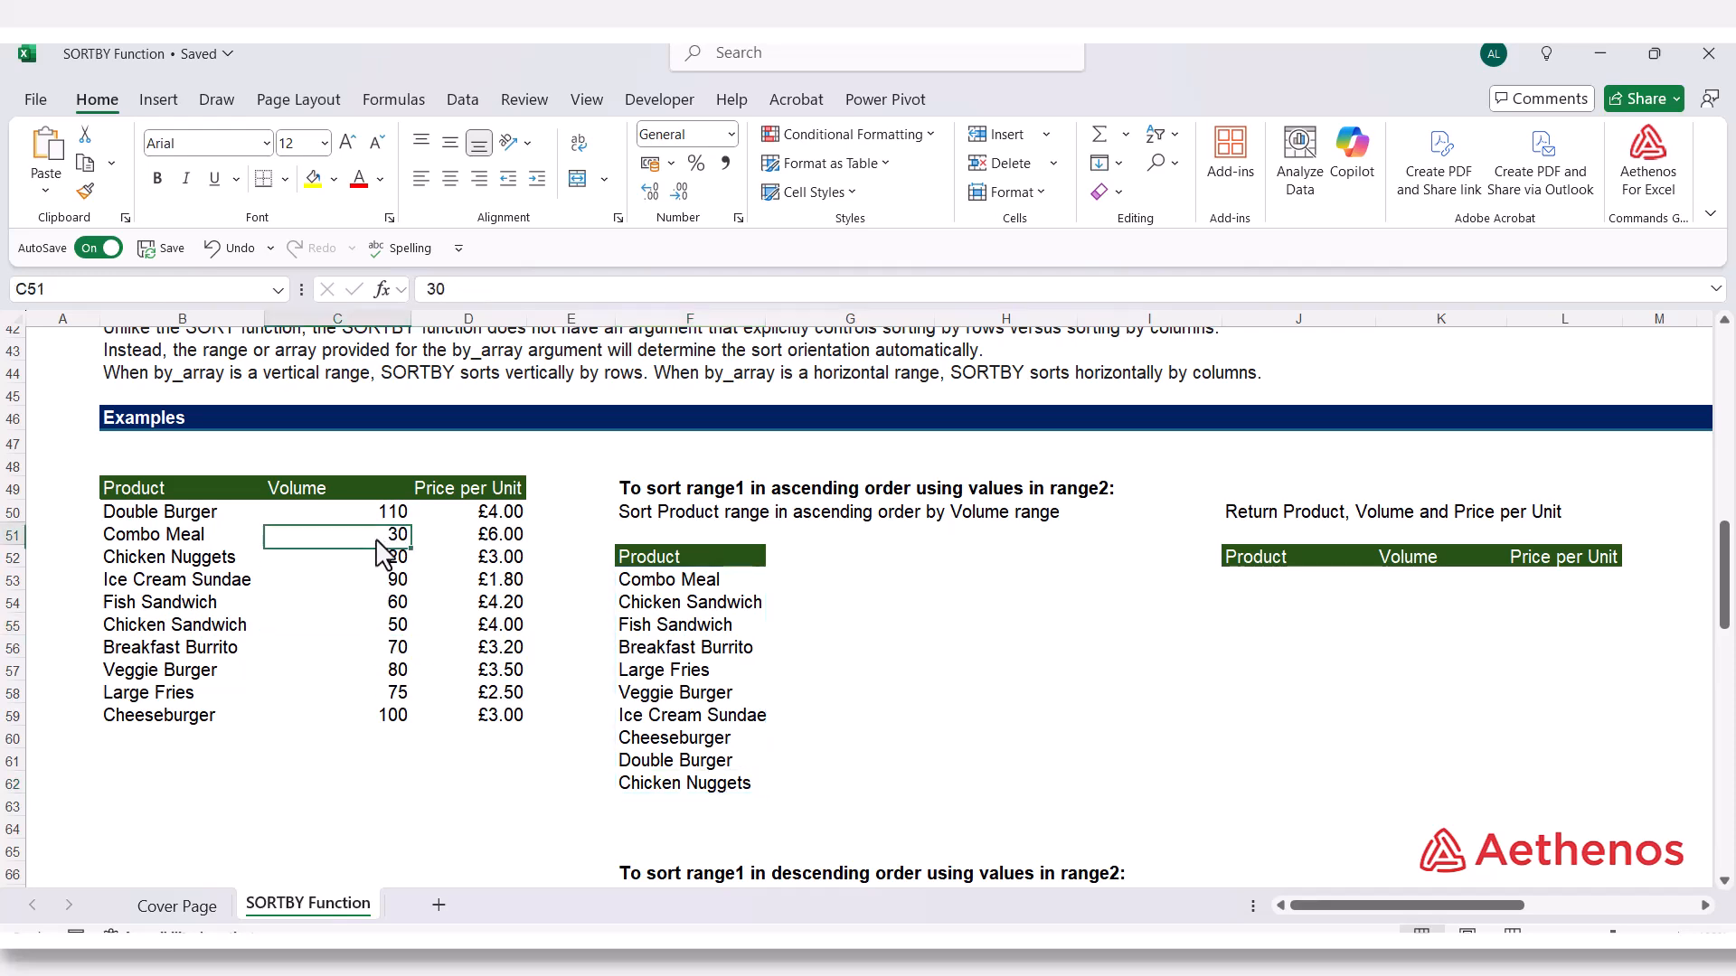
{"action": "left_click", "coordinate": [183, 536]}
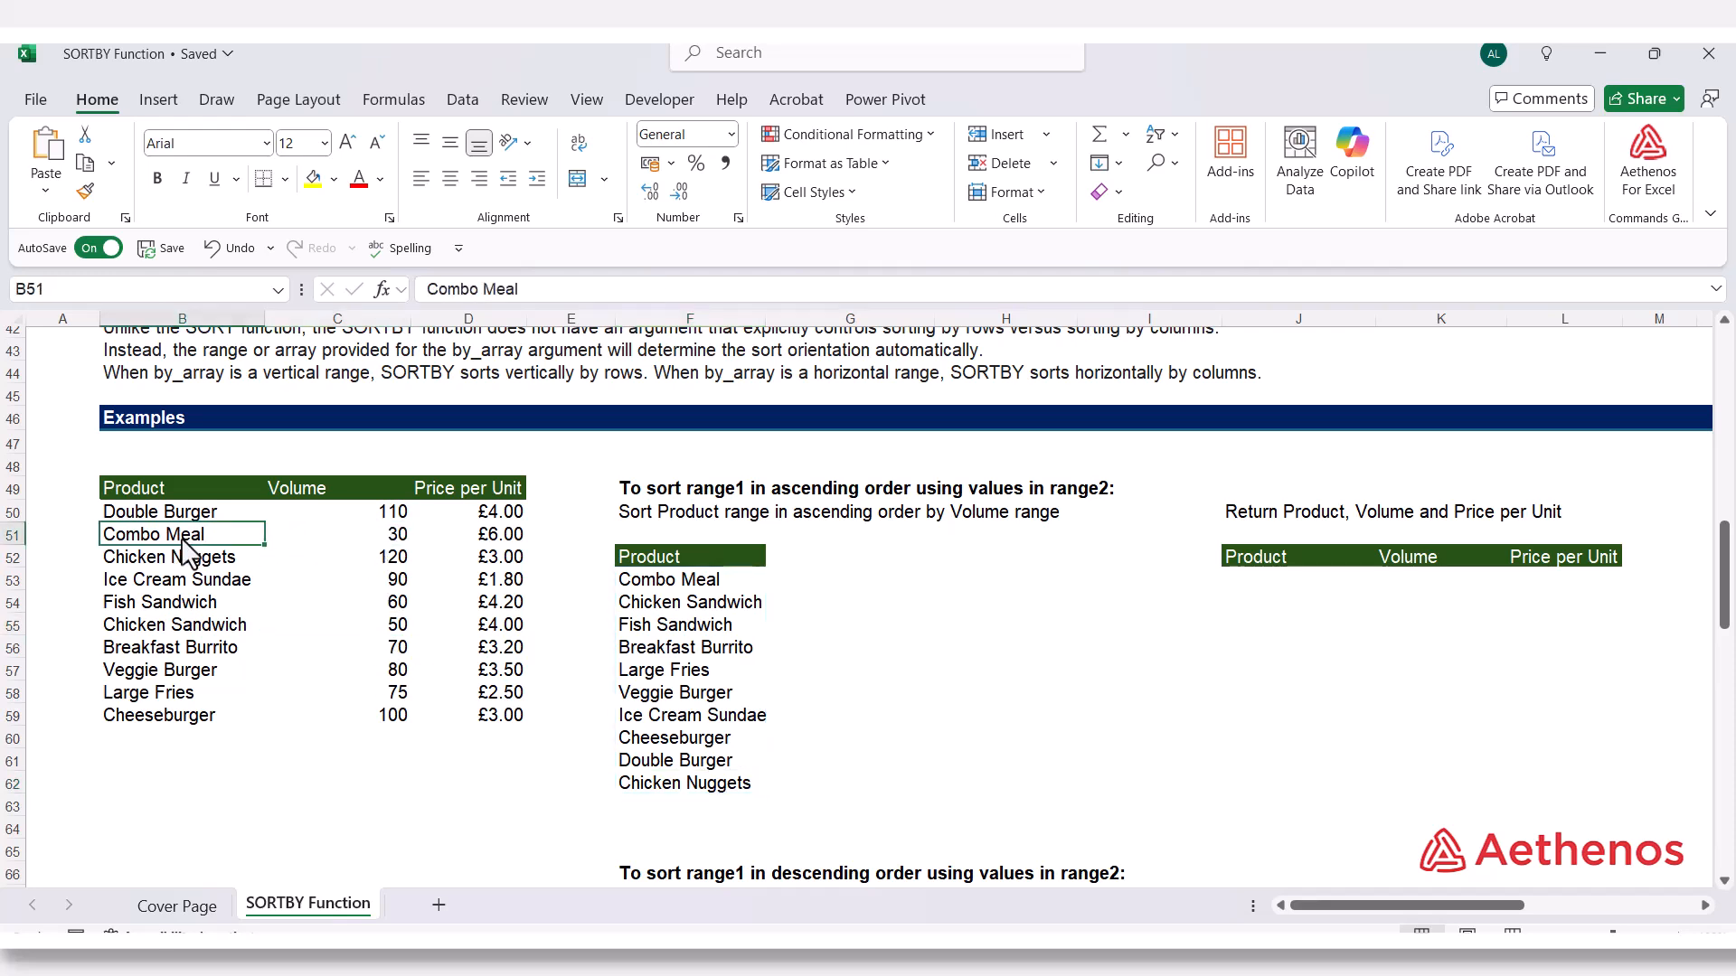
{"action": "left_click", "coordinate": [669, 585]}
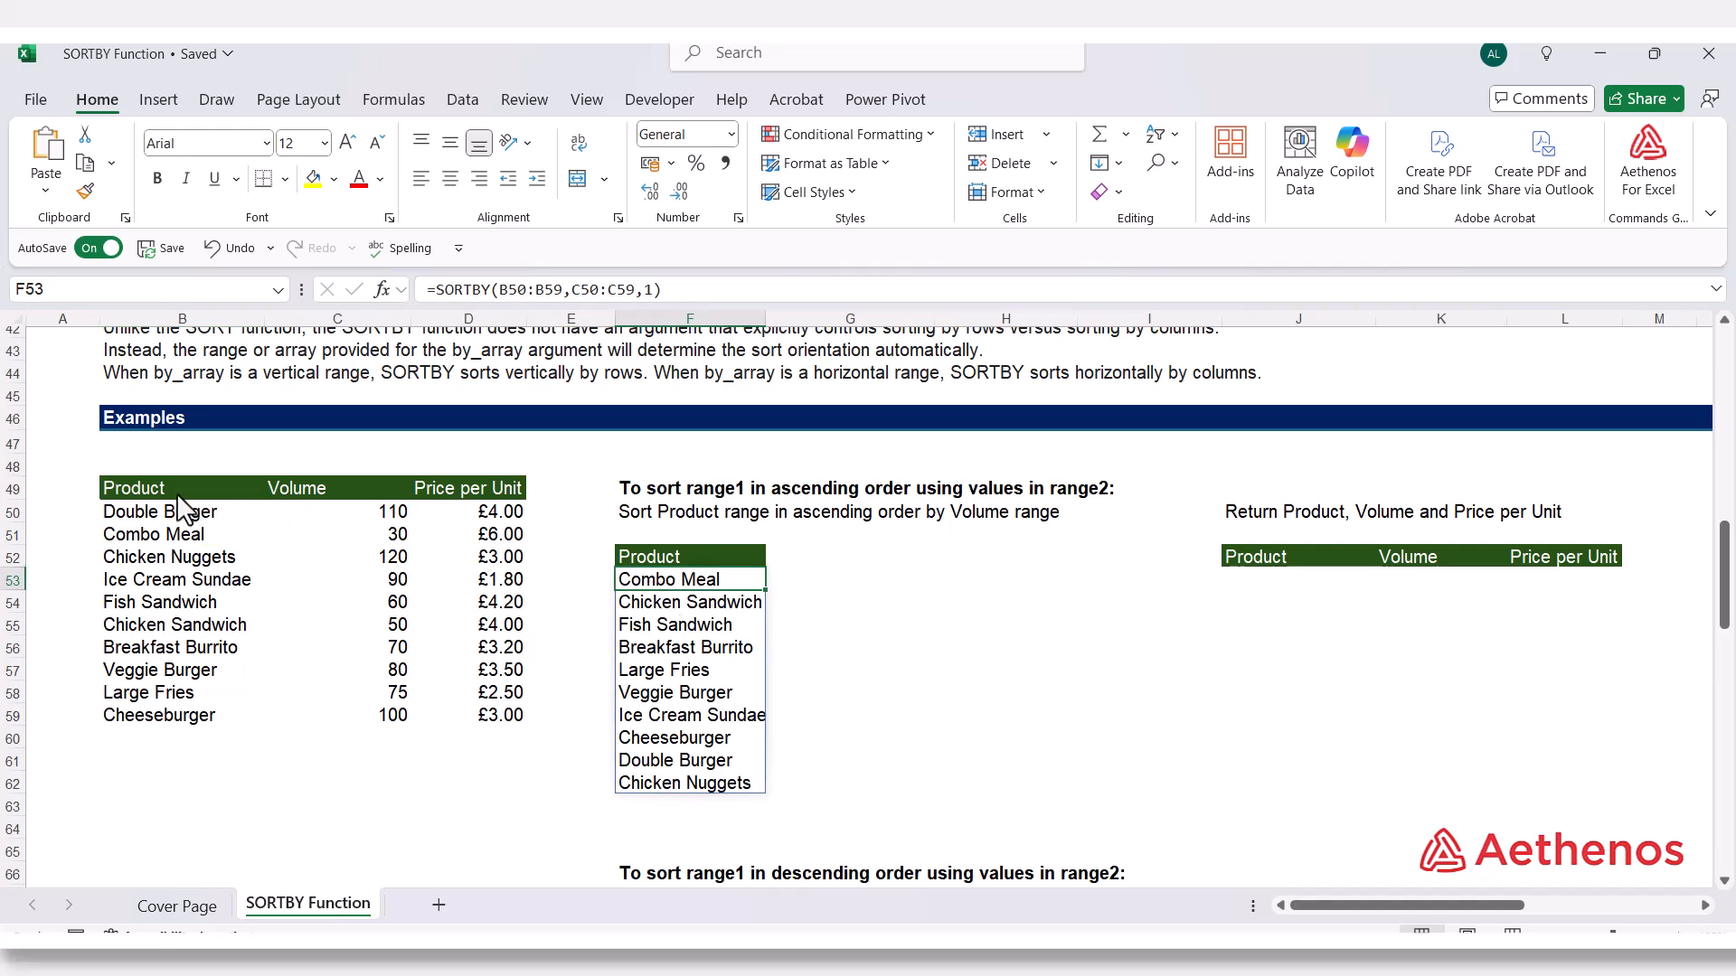
{"action": "left_click", "coordinate": [319, 507]}
{"action": "left_click_drag", "start_coordinate": [337, 486], "coordinate": [350, 713]}
{"action": "left_click_drag", "start_coordinate": [669, 580], "coordinate": [711, 769]}
{"action": "left_click", "coordinate": [900, 676]}
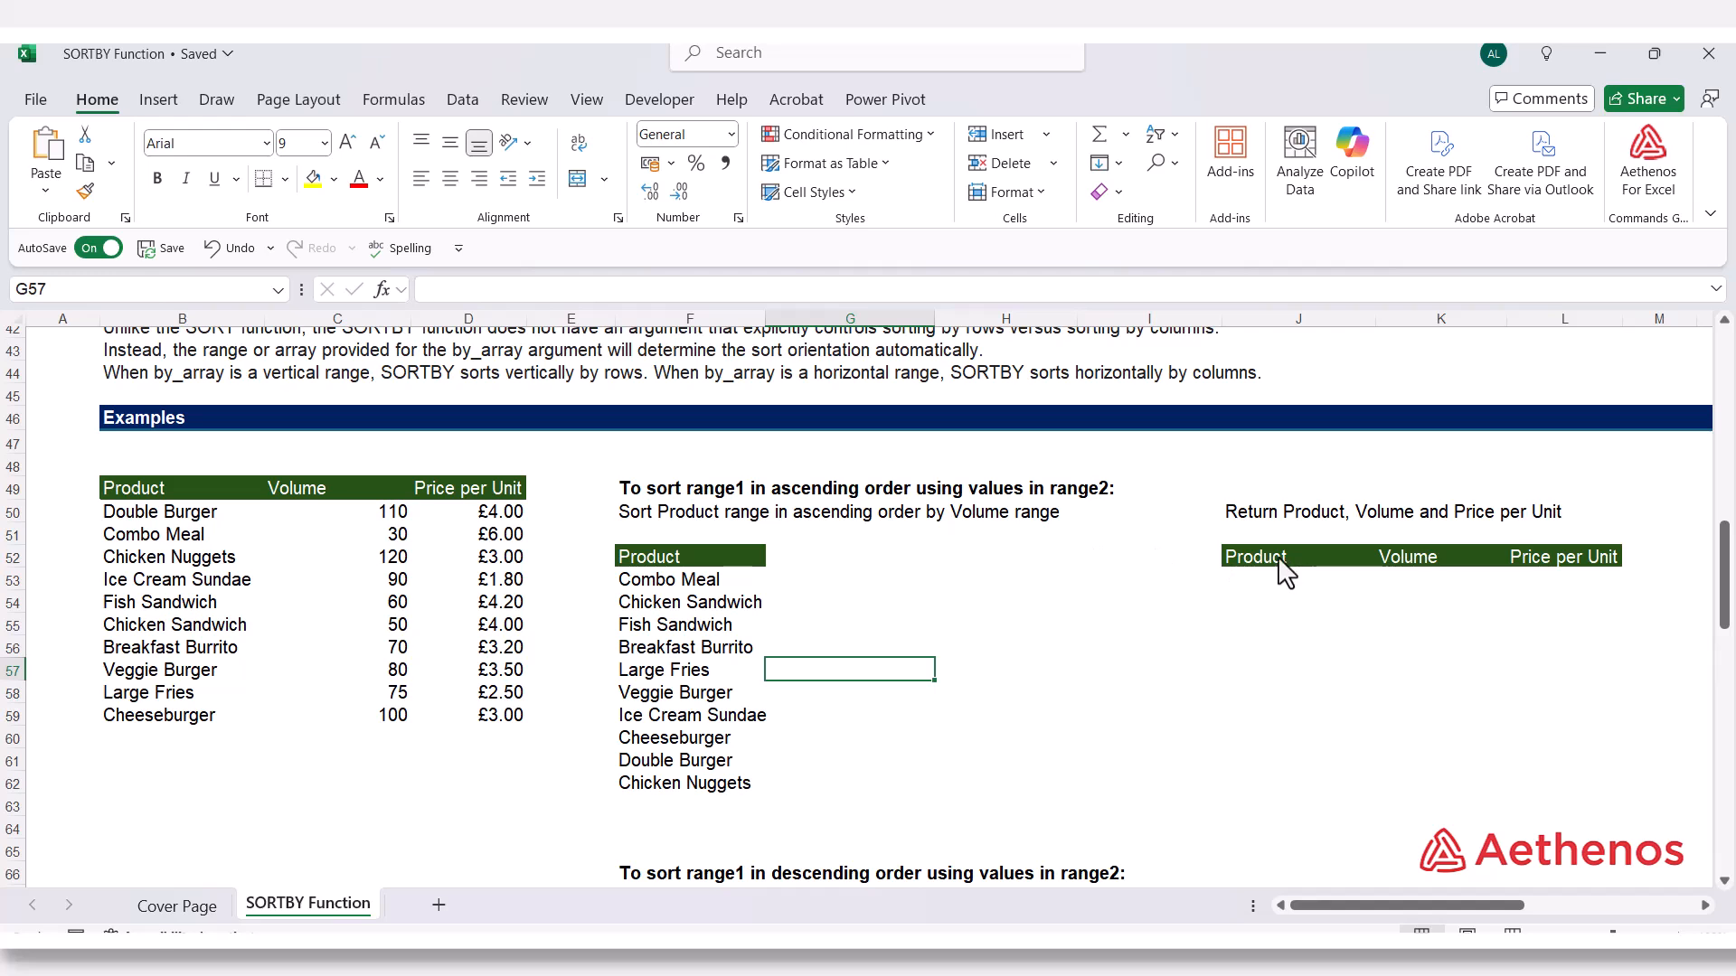
Enter =SORTBY(B50:D59,C50:C59,1) in J53 to return Product, Volume and Price per Unit in ascending order of Volume
{"action": "left_click", "coordinate": [1247, 568]}
{"action": "left_click_drag", "start_coordinate": [1343, 569], "coordinate": [1559, 553]}
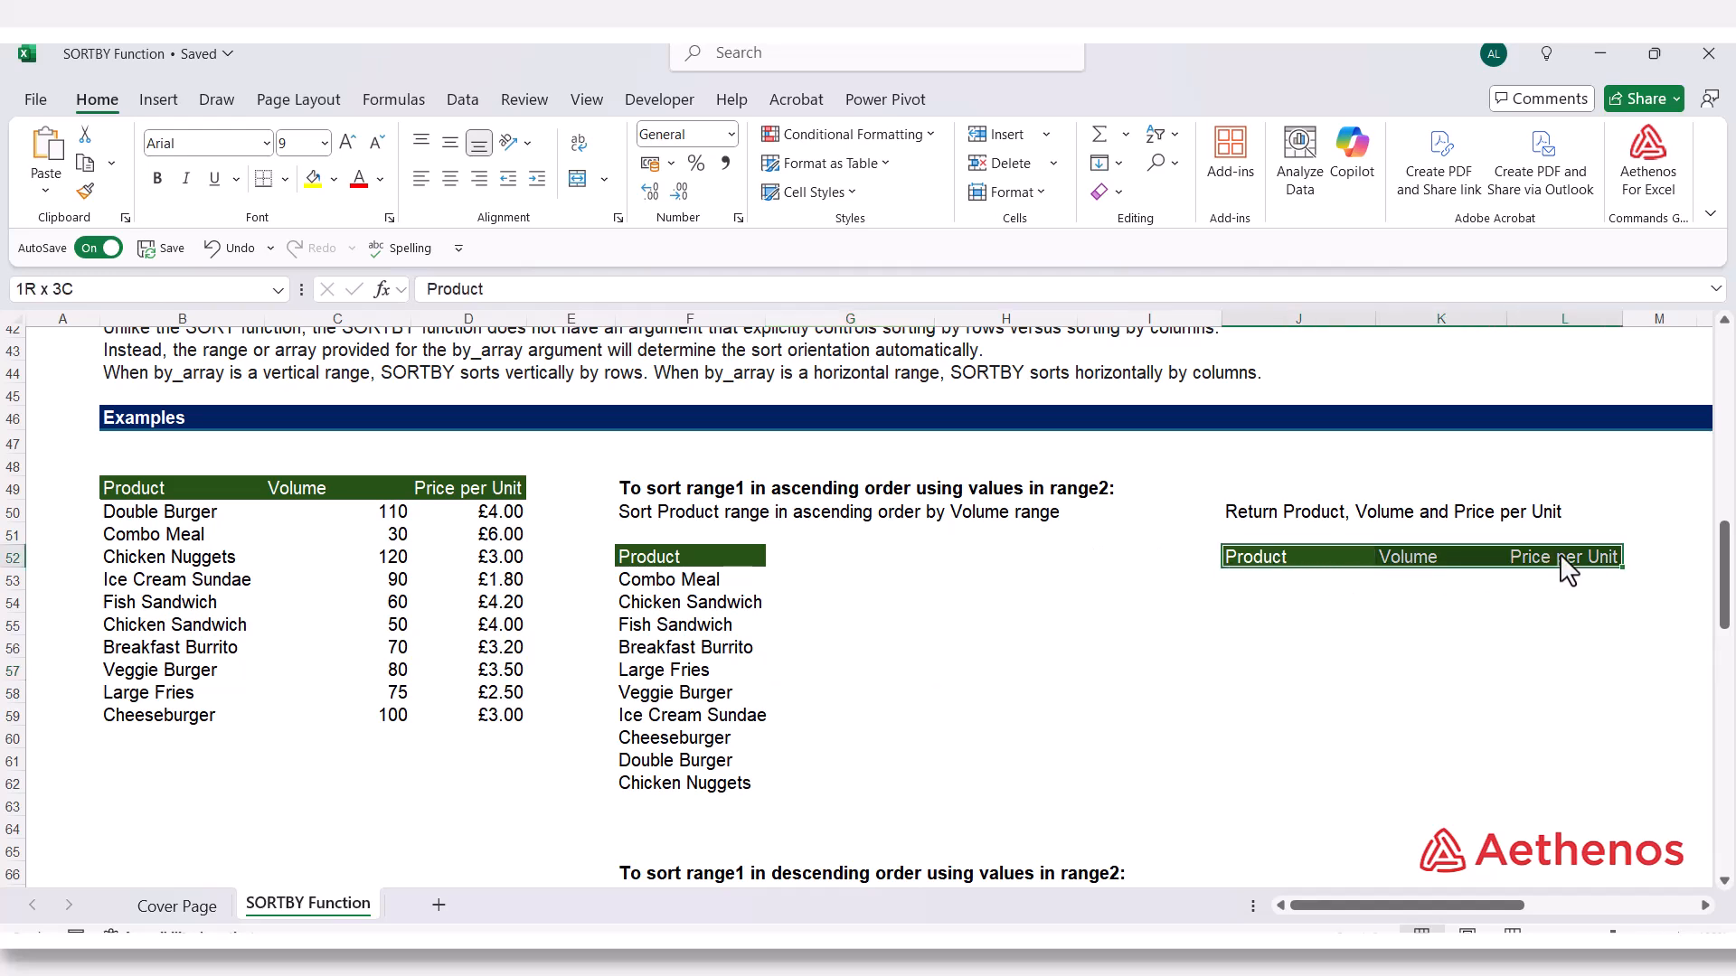
{"action": "left_click", "coordinate": [1252, 587]}
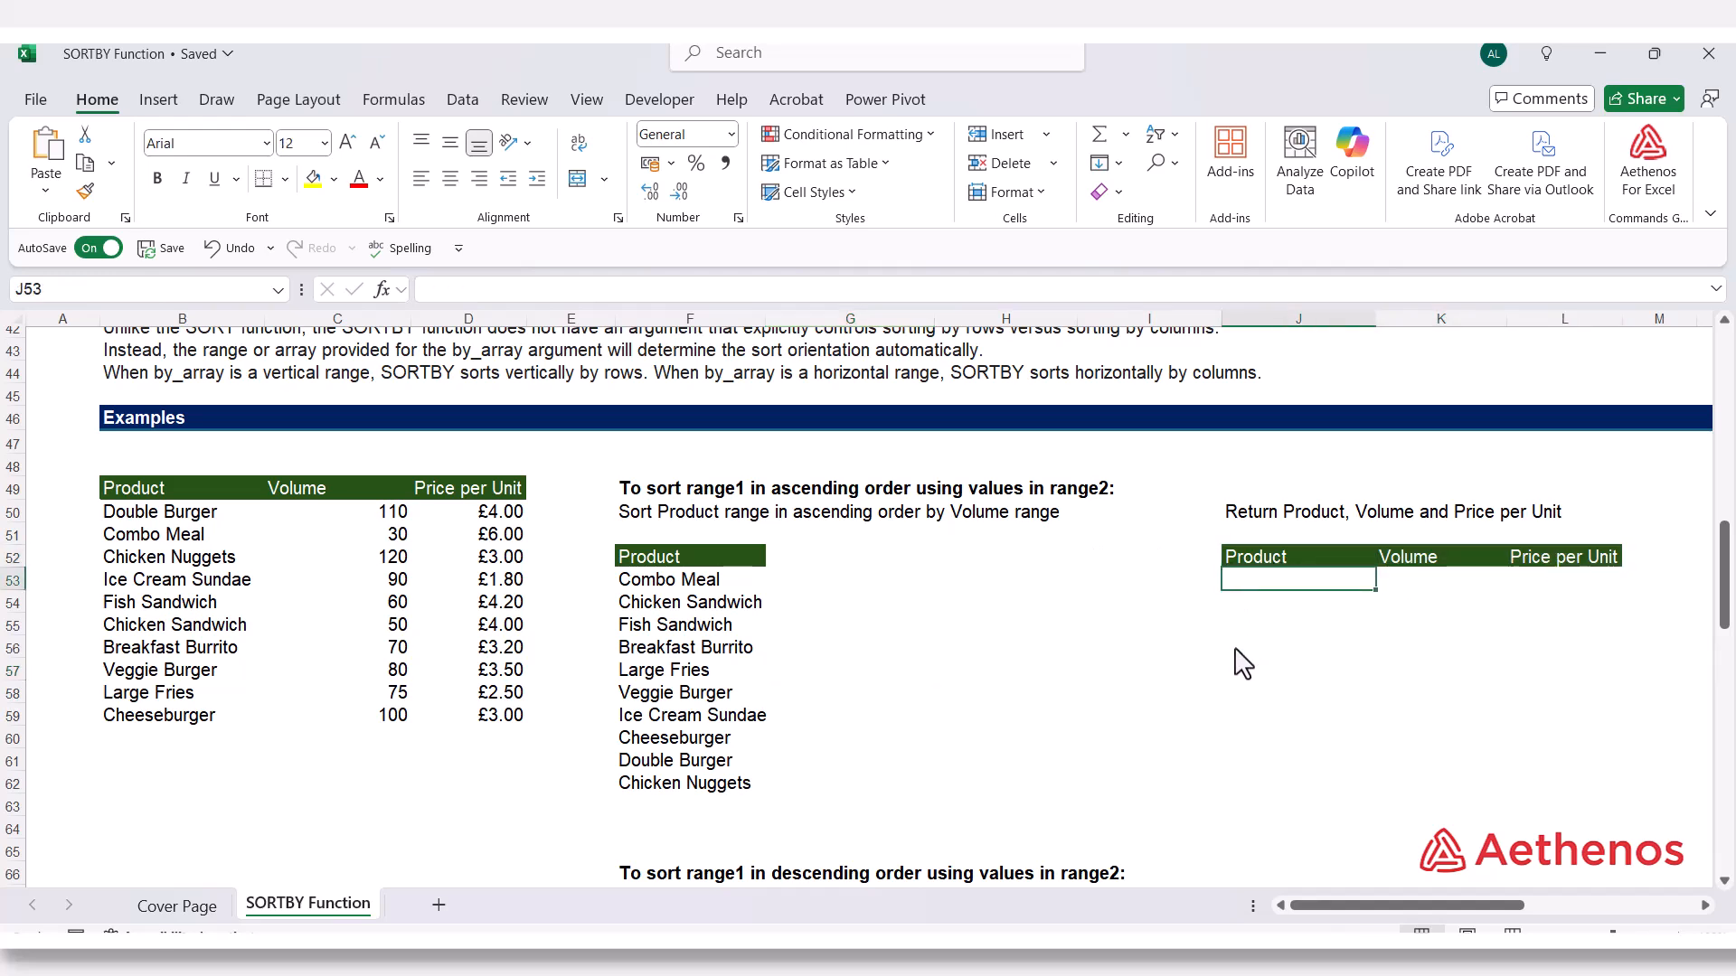
{"action": "type", "text": "=s"}
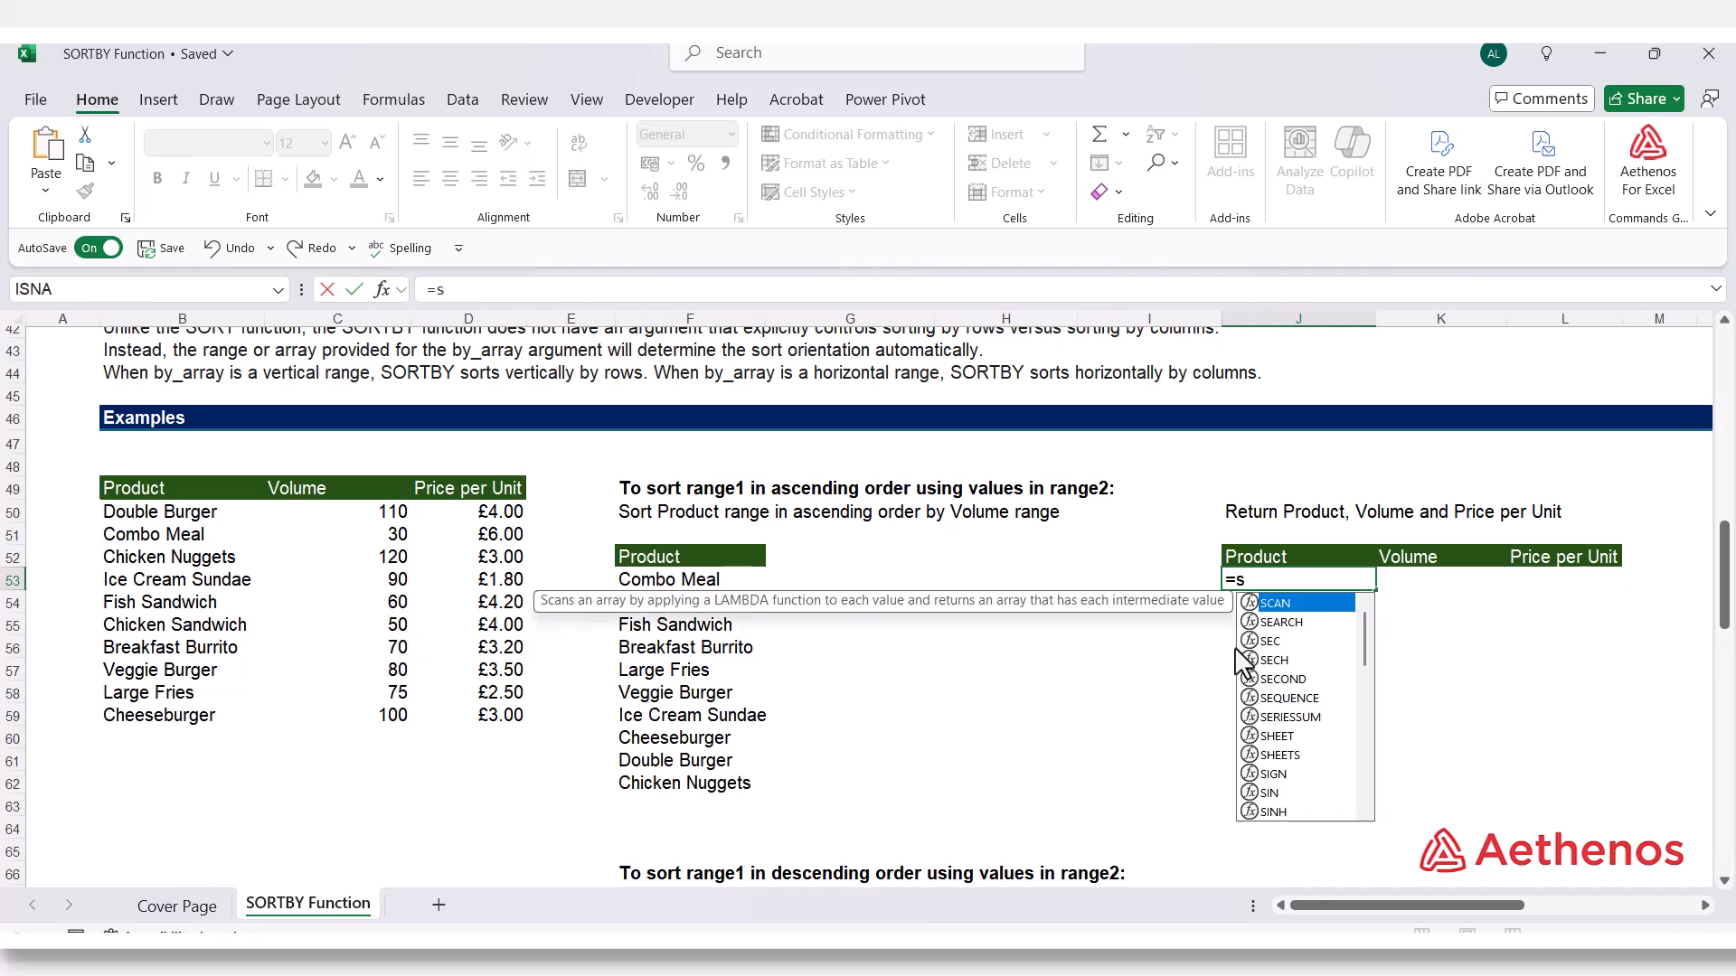
{"action": "type", "text": "ortby"}
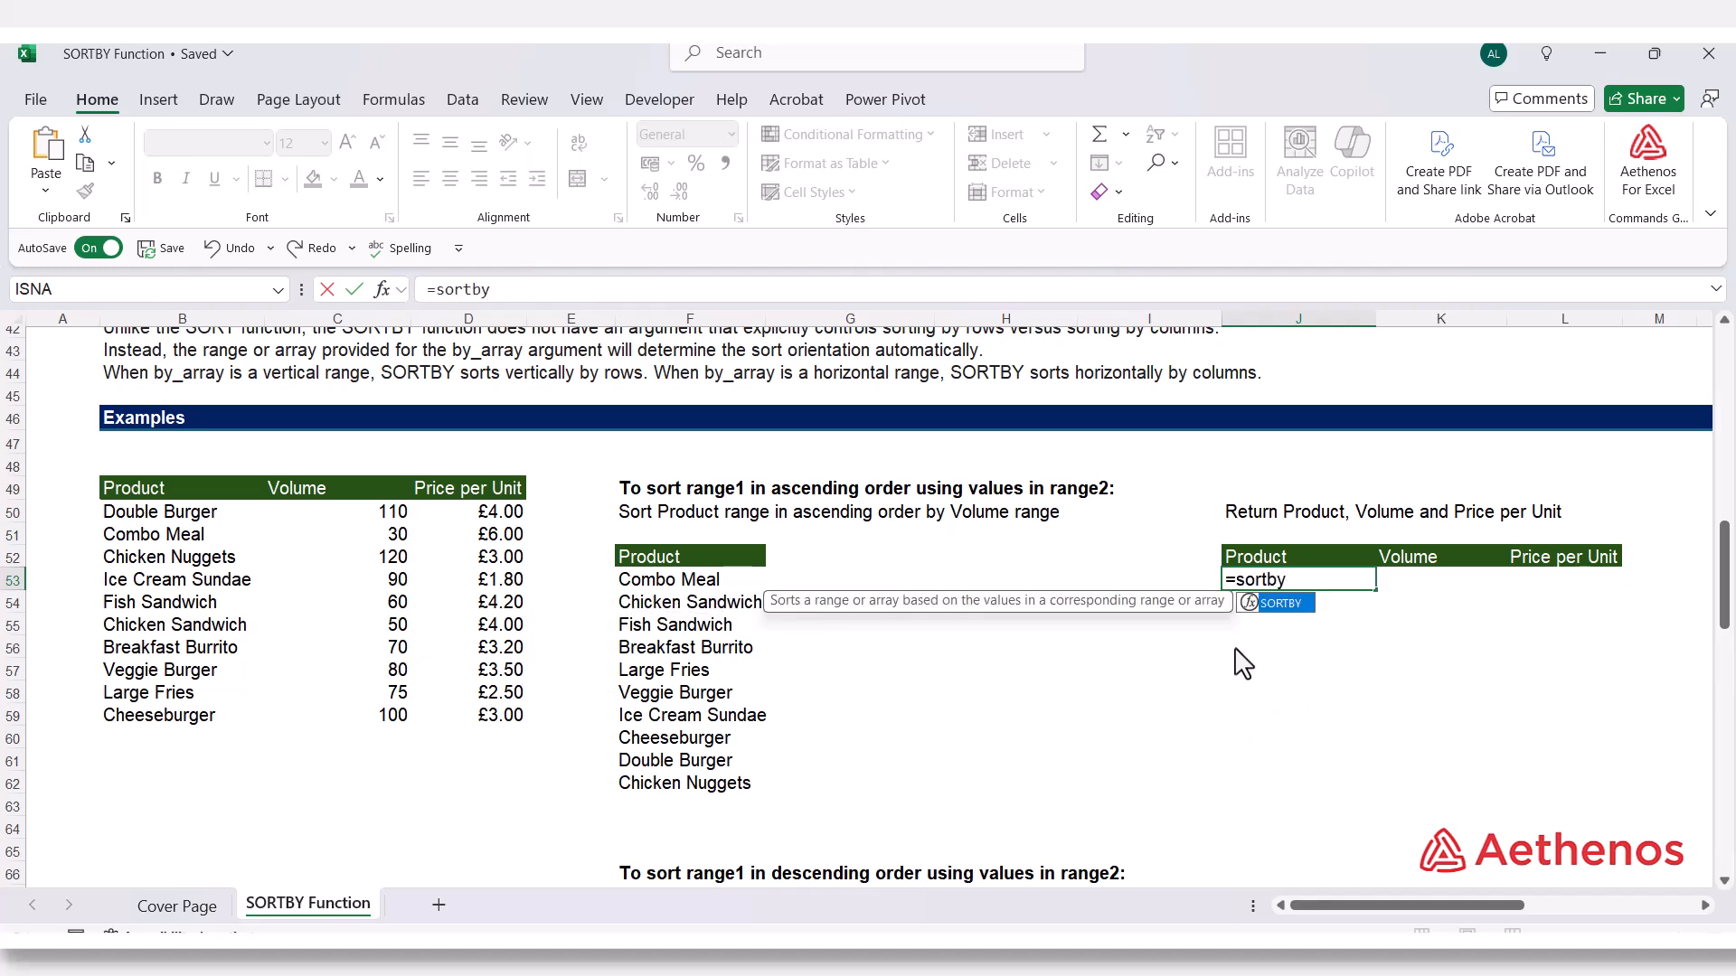
{"action": "key", "text": "Tab"}
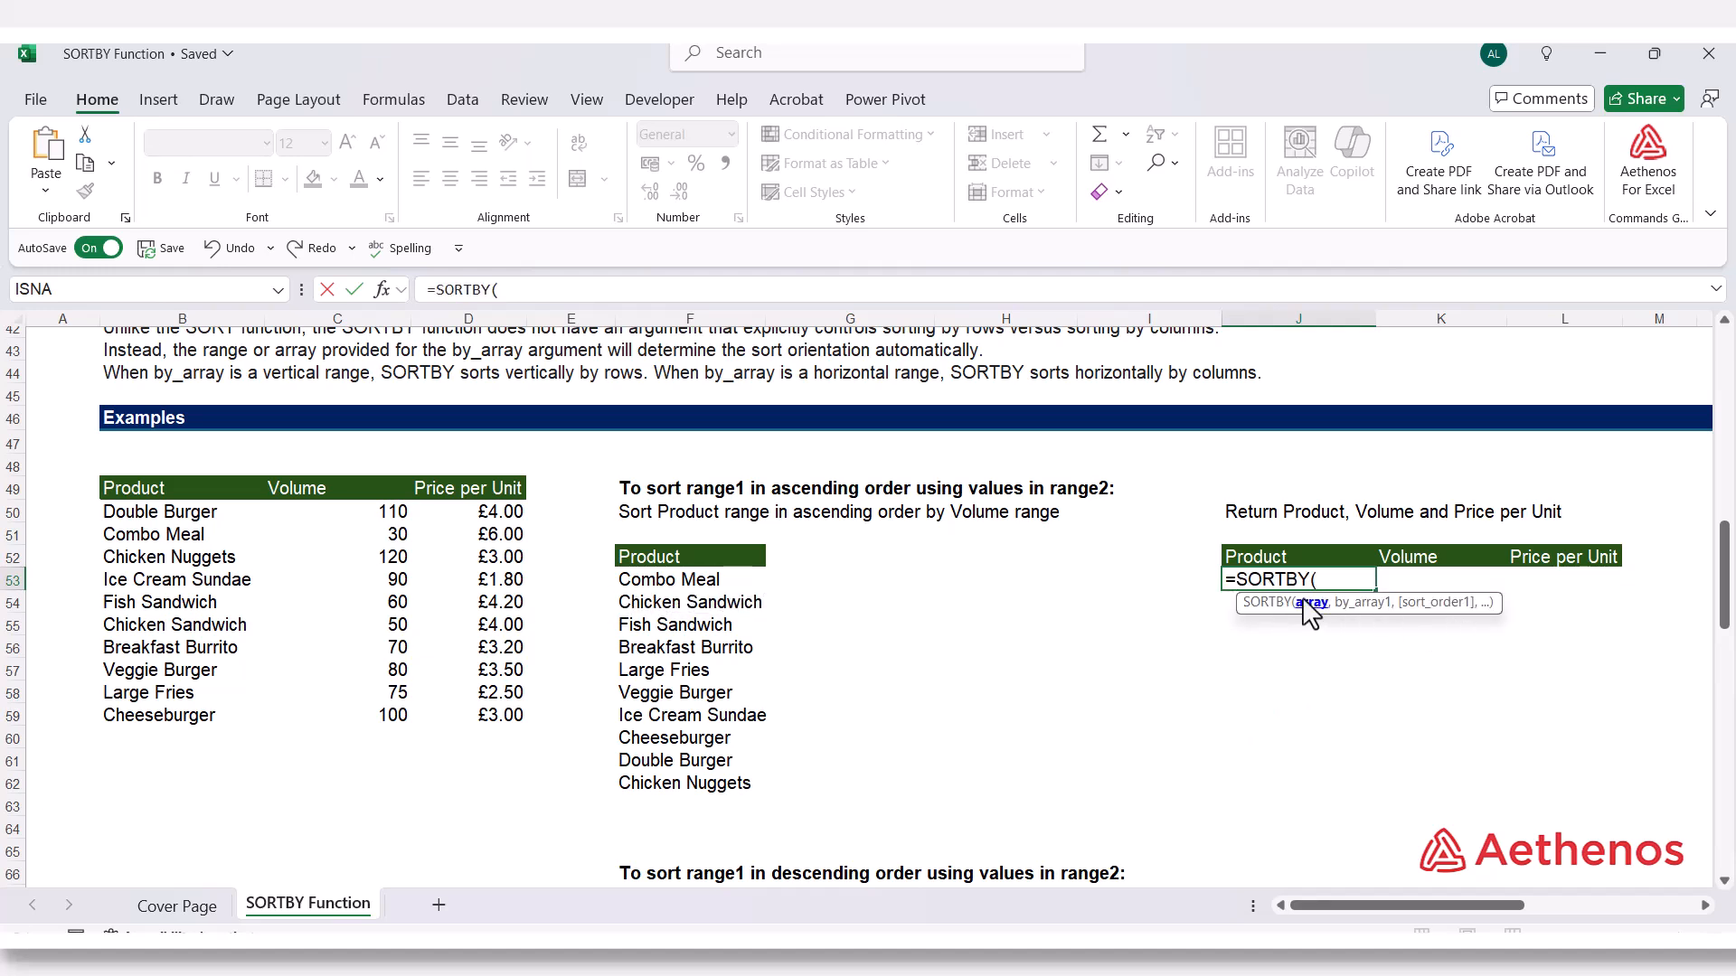
{"action": "left_click_drag", "start_coordinate": [134, 512], "coordinate": [527, 737]}
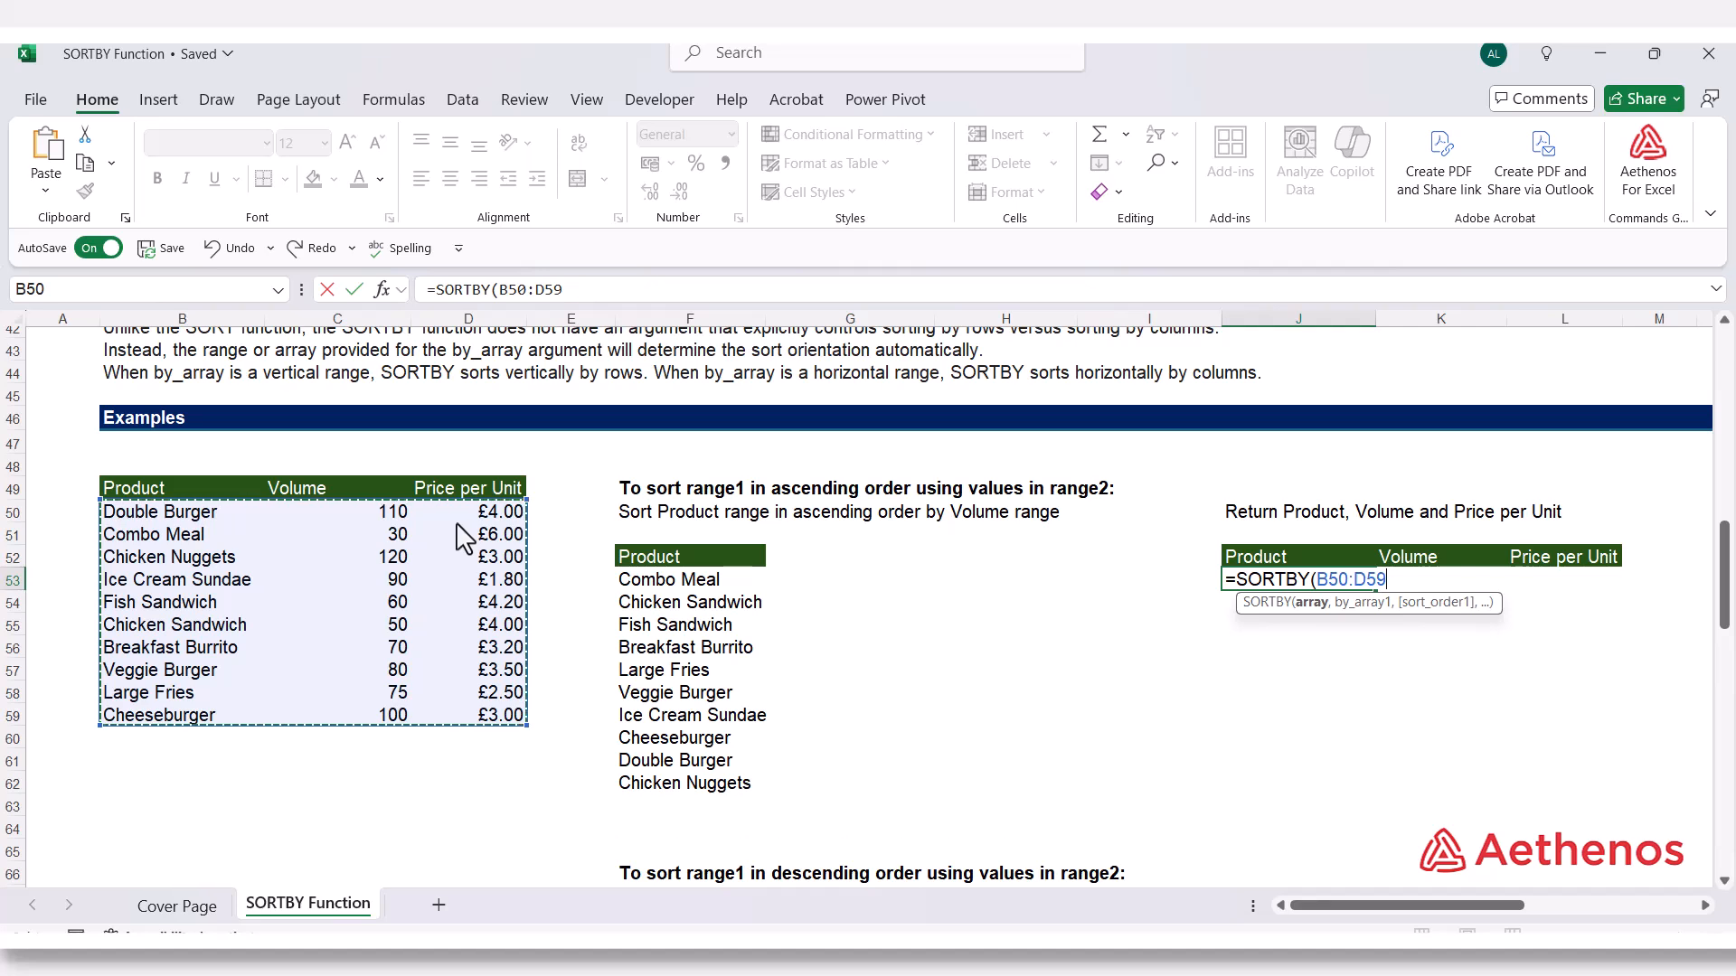
{"action": "type", "text": ","}
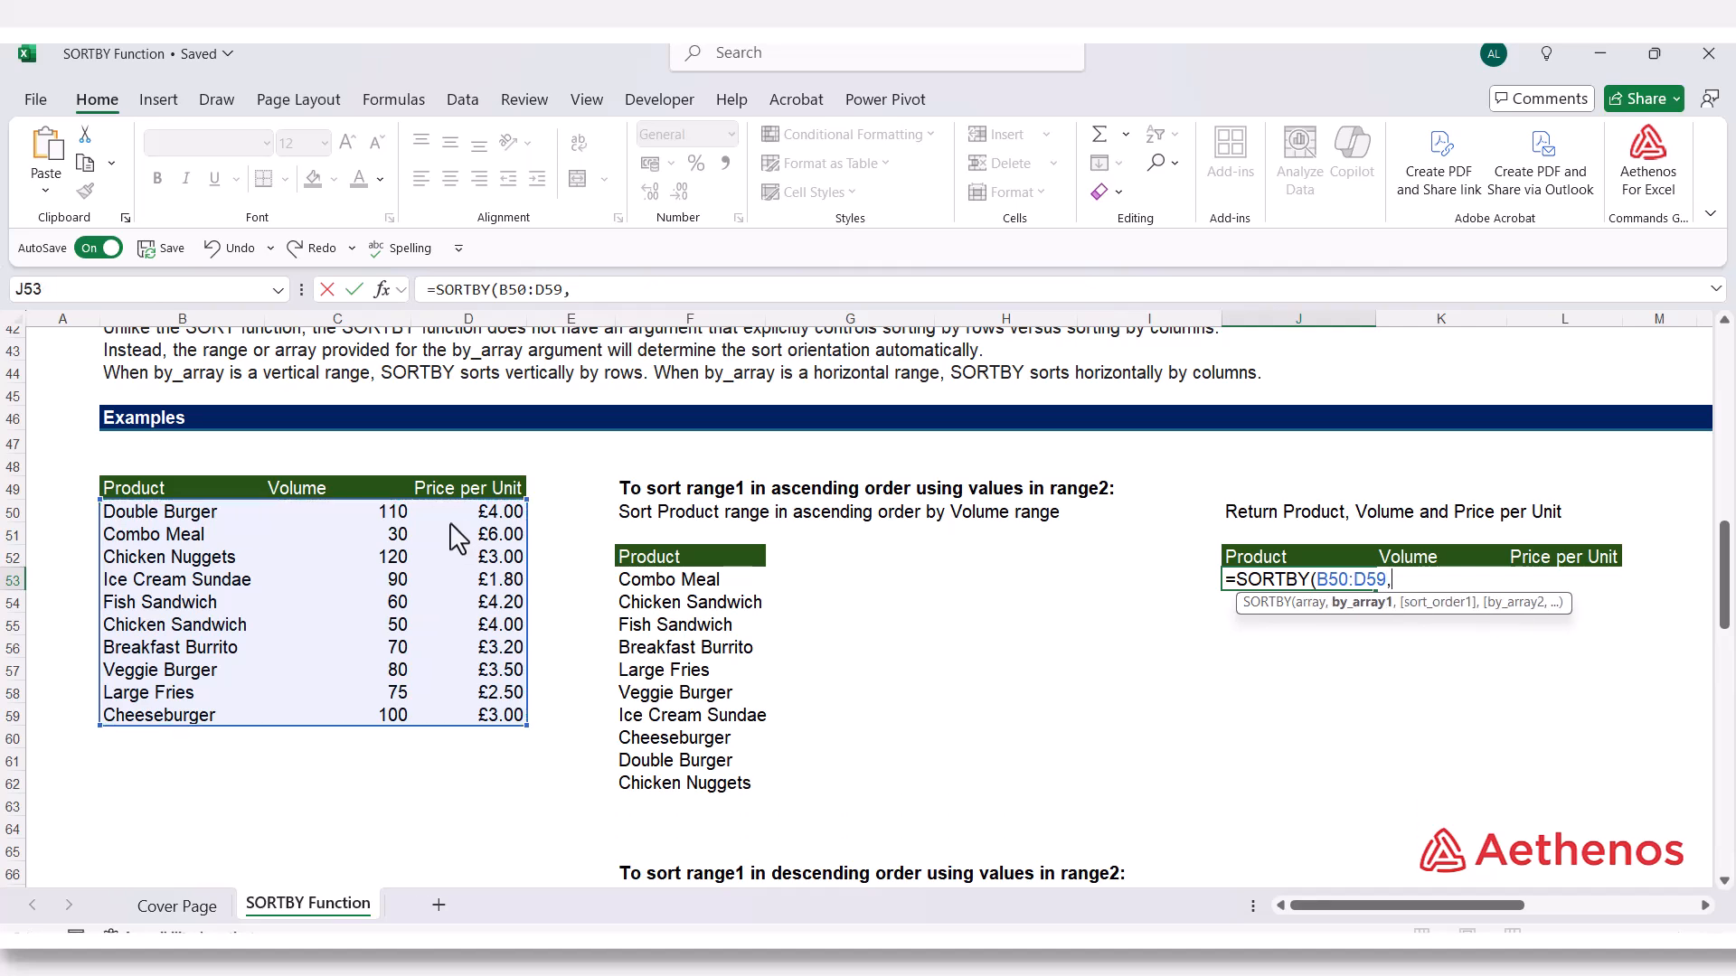
{"action": "left_click_drag", "start_coordinate": [351, 520], "coordinate": [344, 715]}
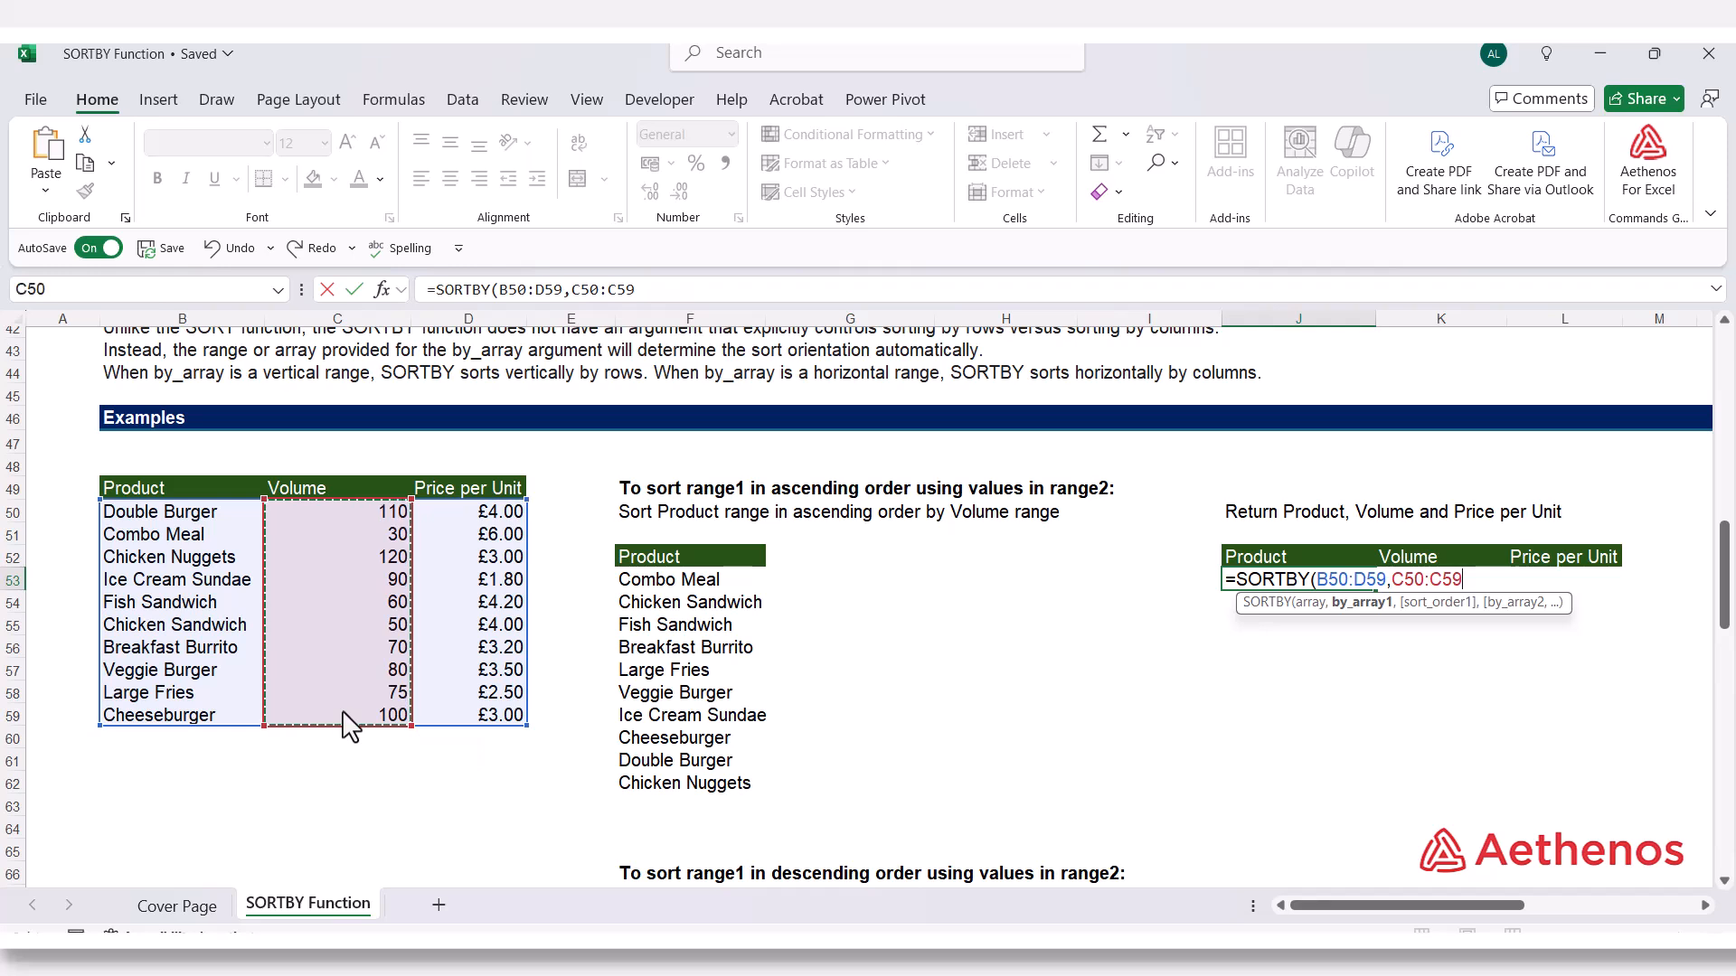
{"action": "type", "text": ","}
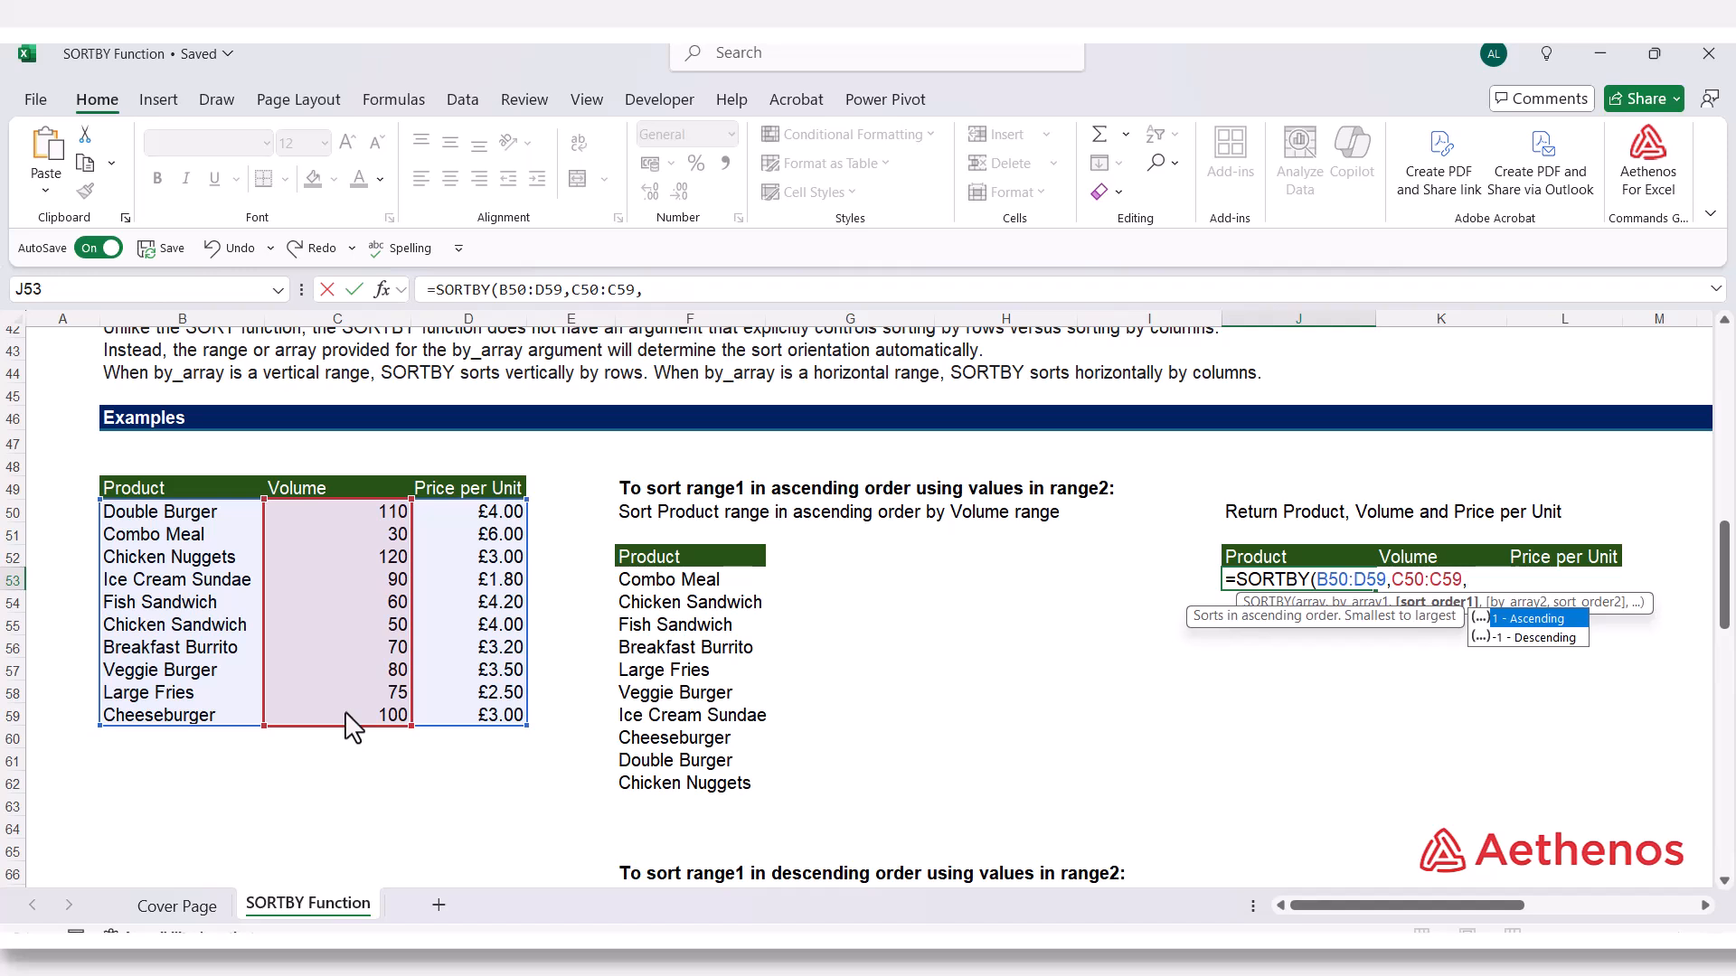
{"action": "type", "text": "1"}
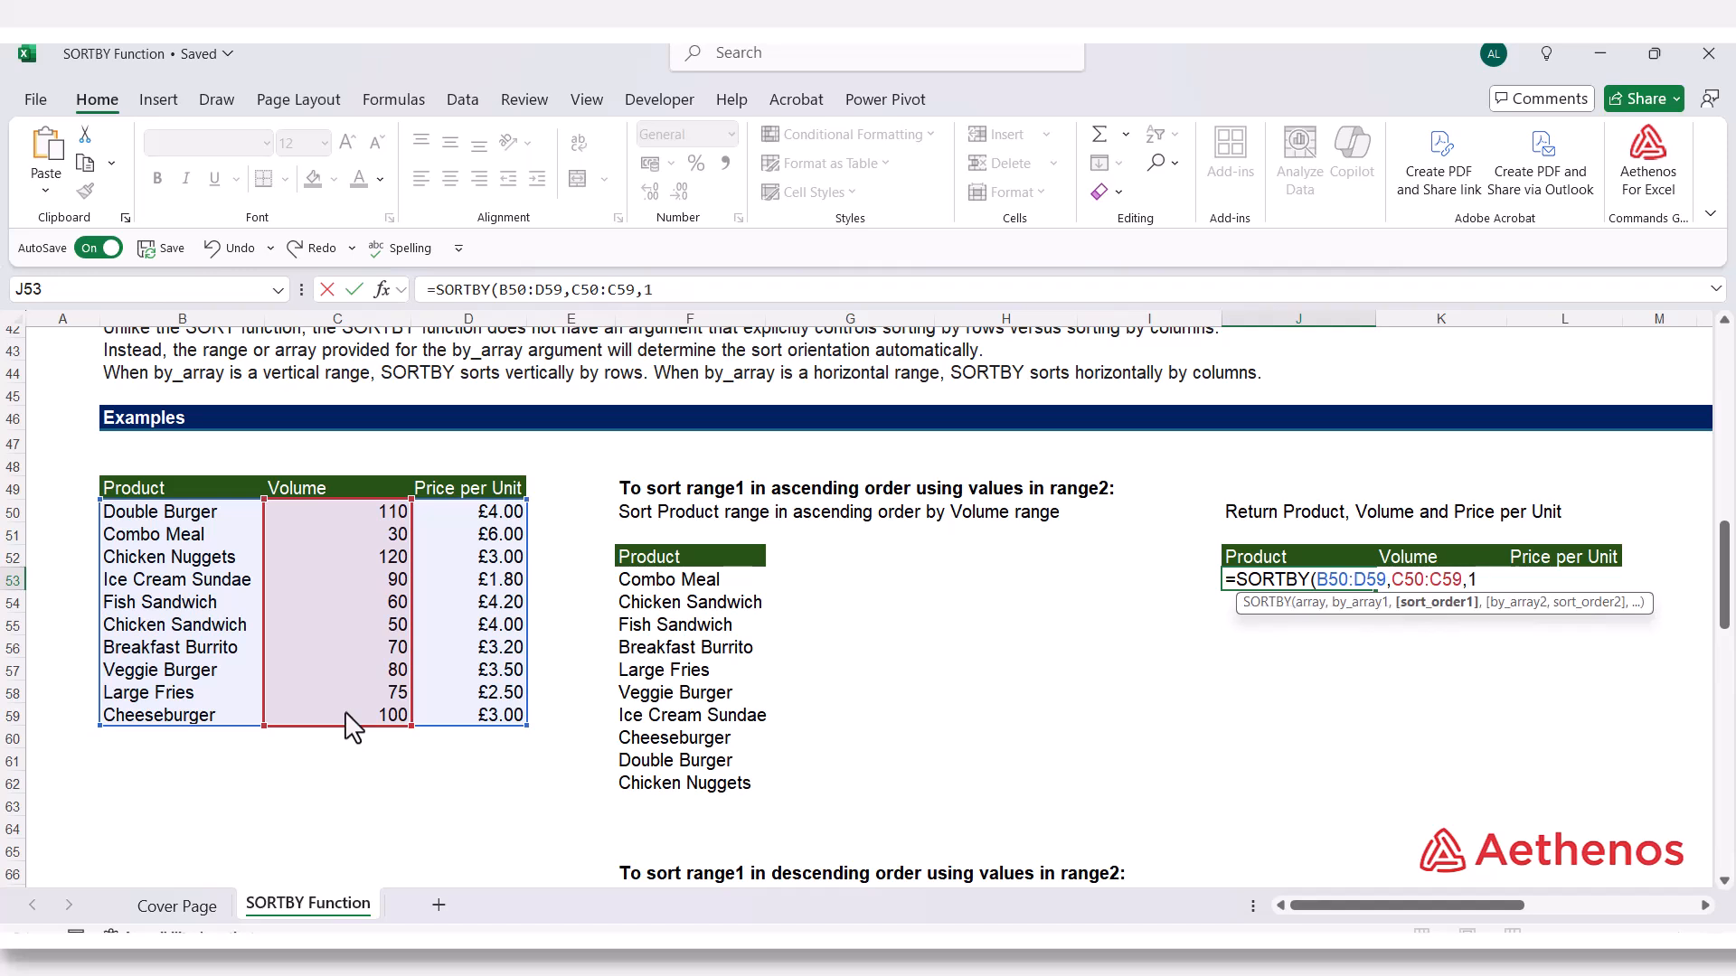
{"action": "type", "text": ")"}
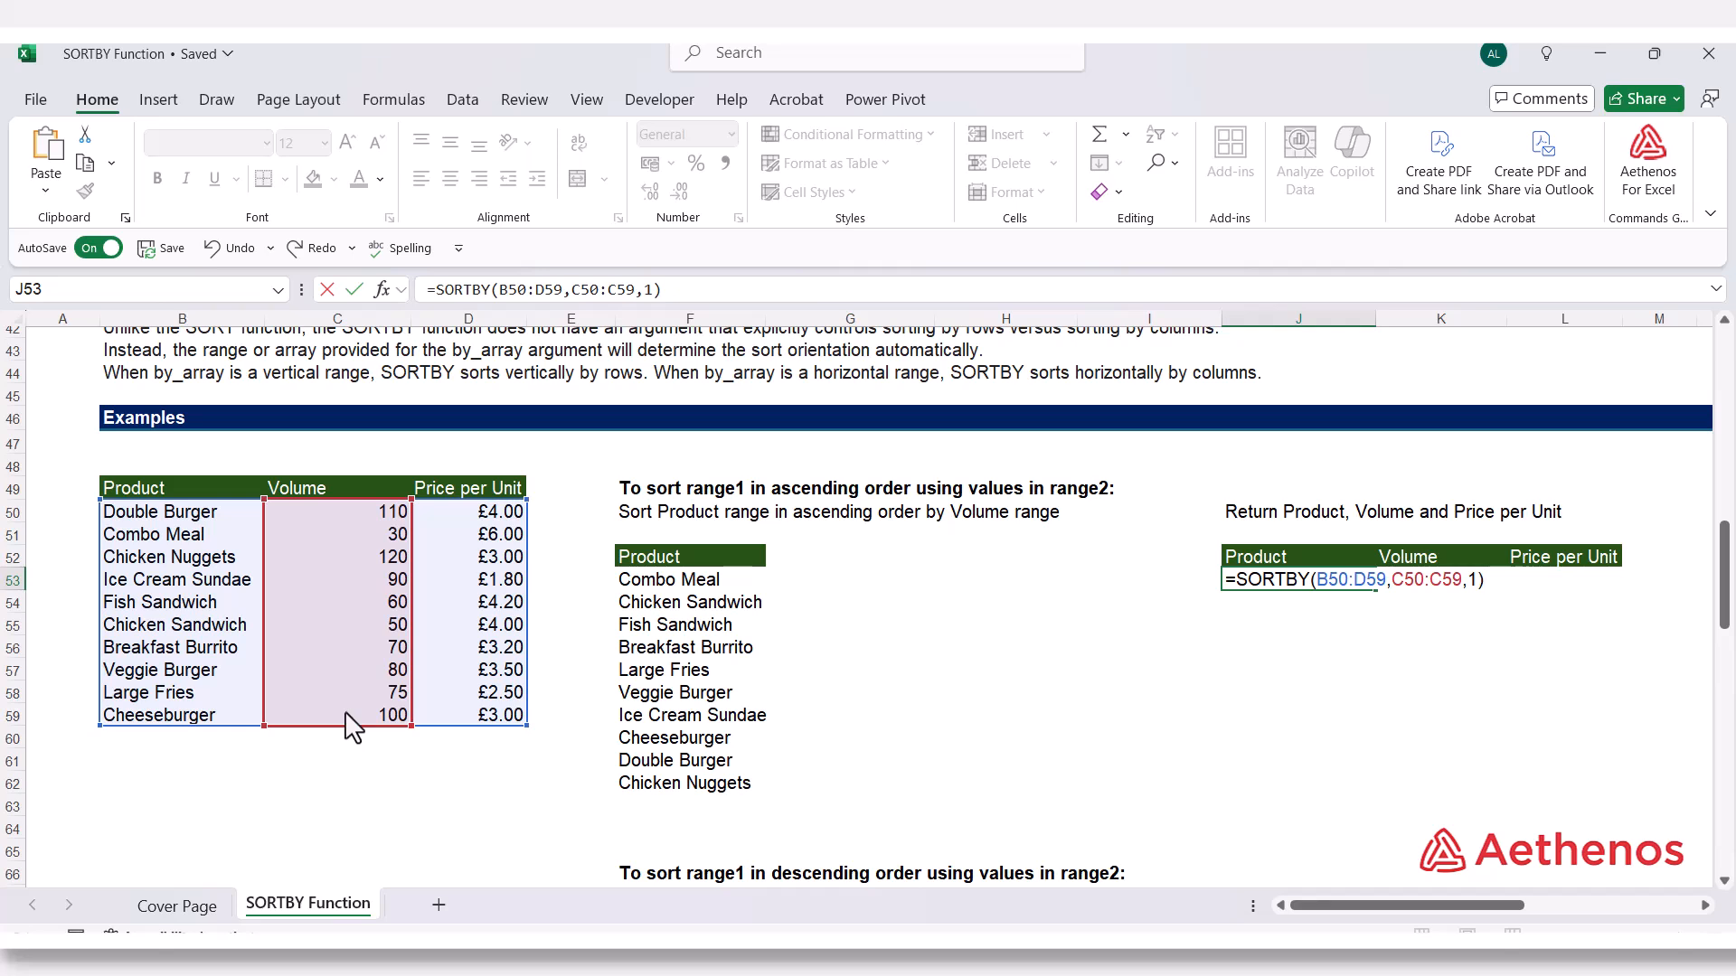
{"action": "key", "text": "Return"}
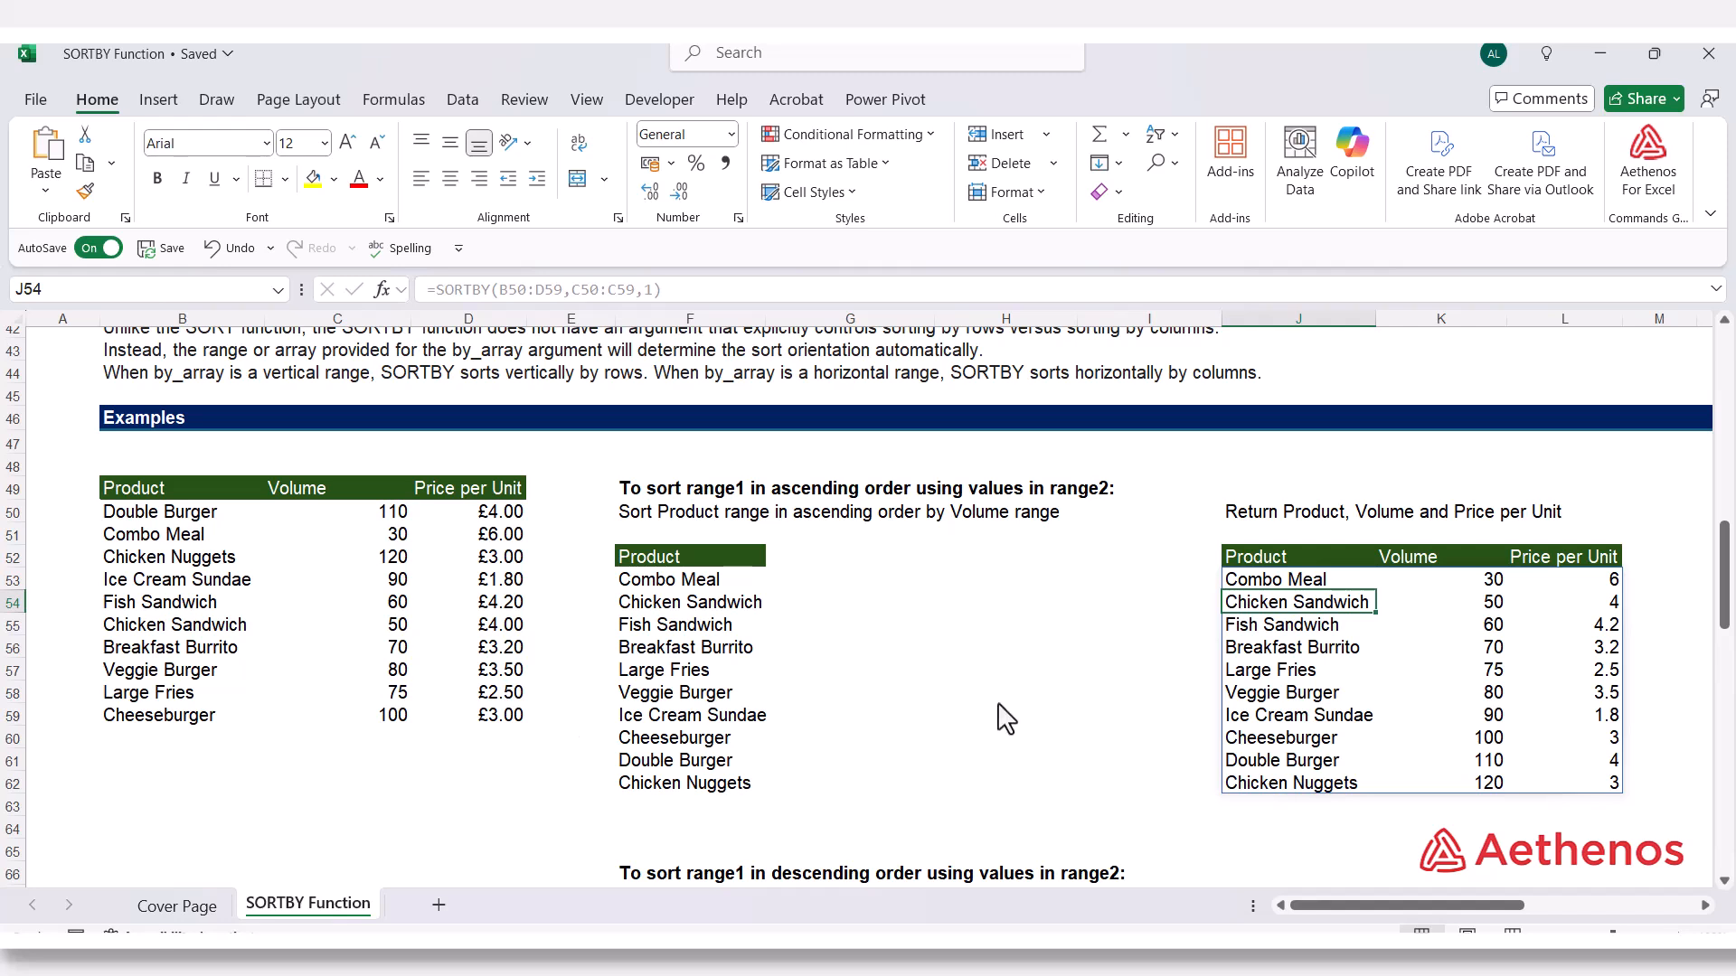
Check the ascending Volume order in the three-column result by inspecting its first and last rows
{"action": "left_click", "coordinate": [1452, 602]}
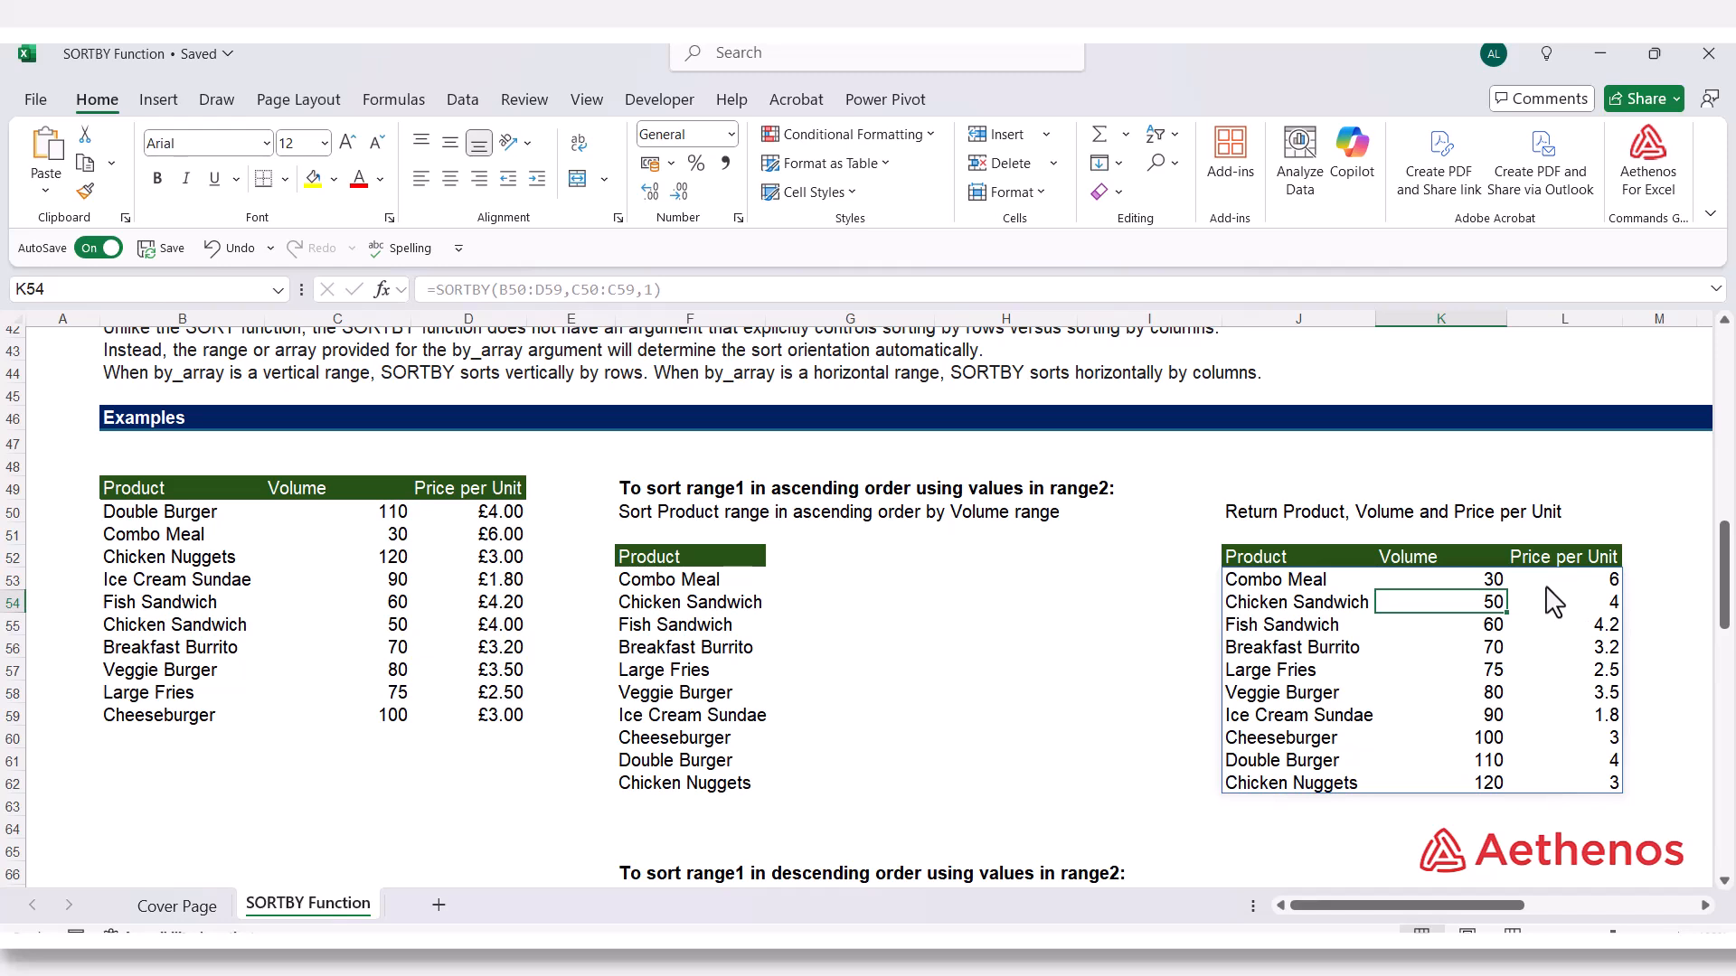
{"action": "left_click", "coordinate": [1490, 585]}
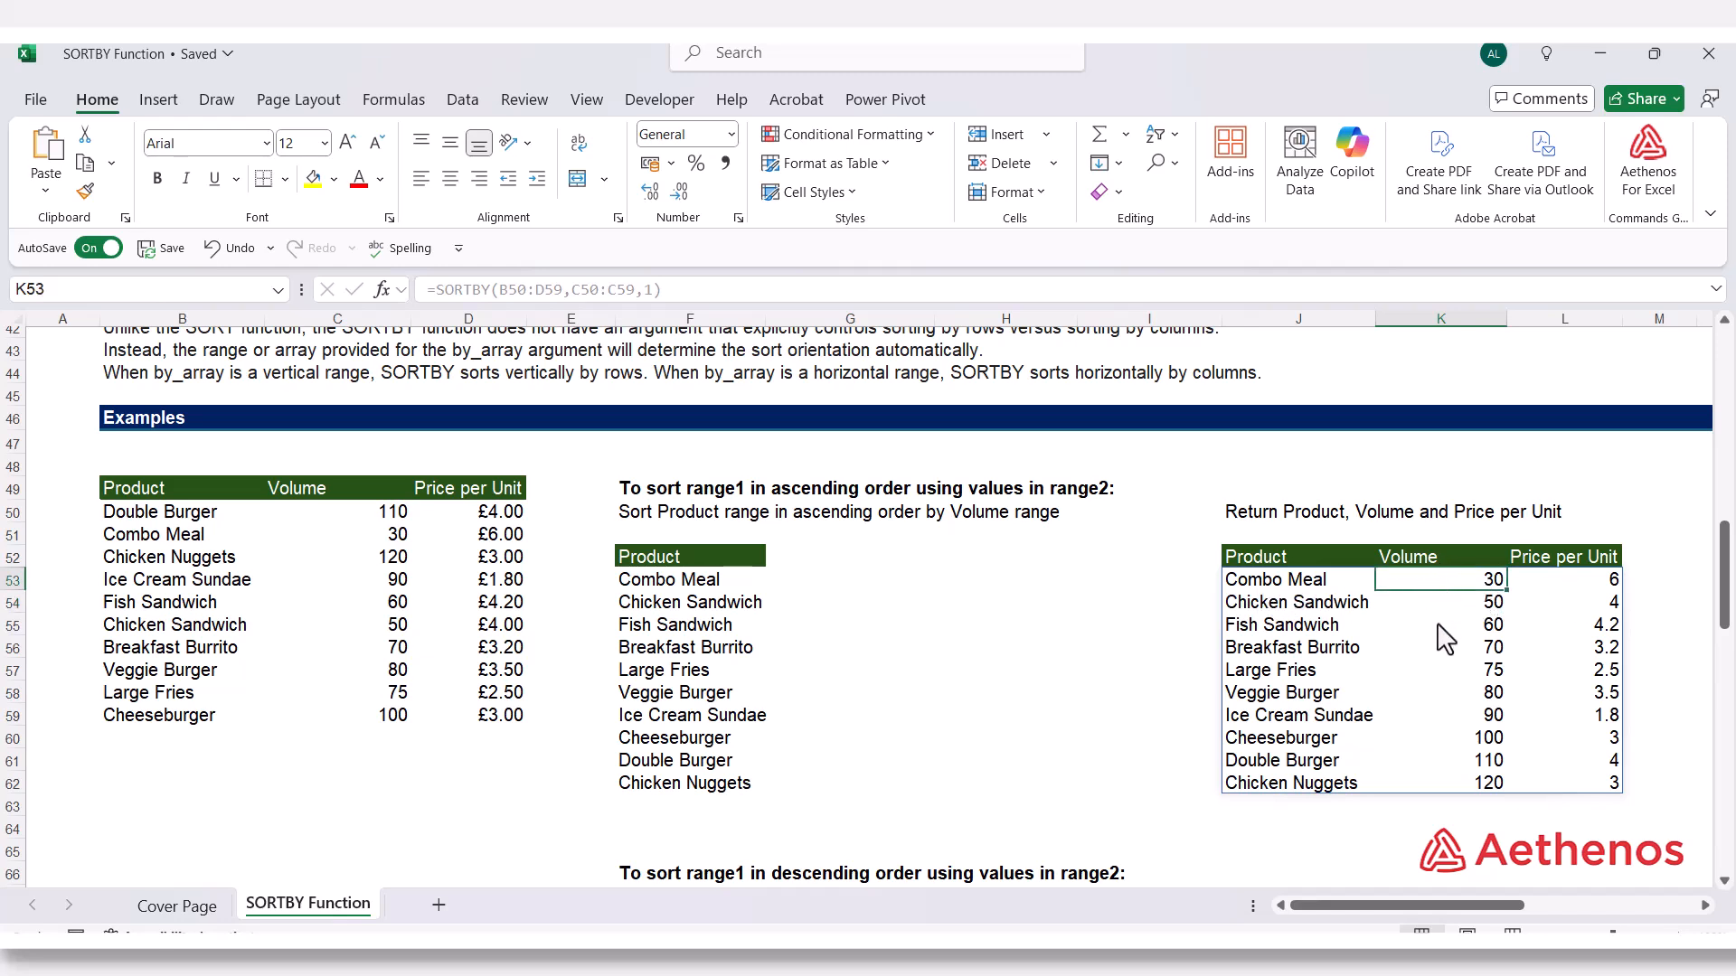
{"action": "left_click", "coordinate": [1325, 785]}
{"action": "left_click", "coordinate": [1479, 787]}
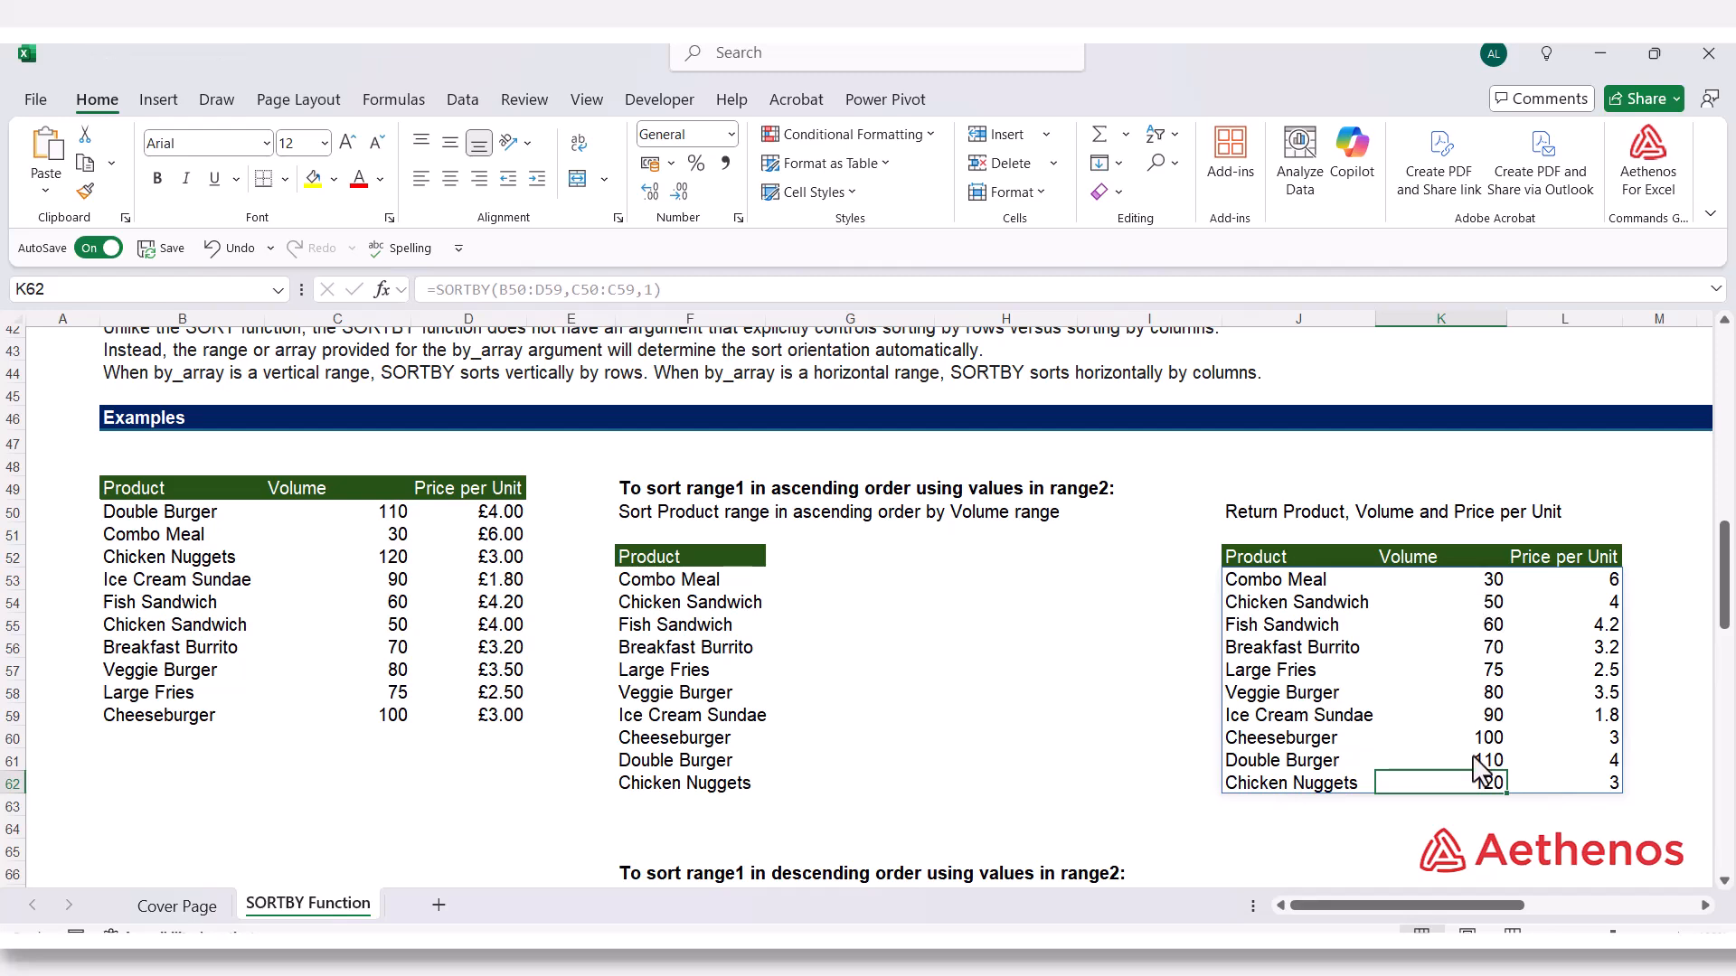
Enter =SORTBY(B50:D59,C50:C59,-1) in F70 to return the whole product table in descending order of Volume
{"action": "left_click", "coordinate": [1088, 809]}
{"action": "scroll", "coordinate": [985, 755], "scroll_direction": "down", "scroll_amount": 2}
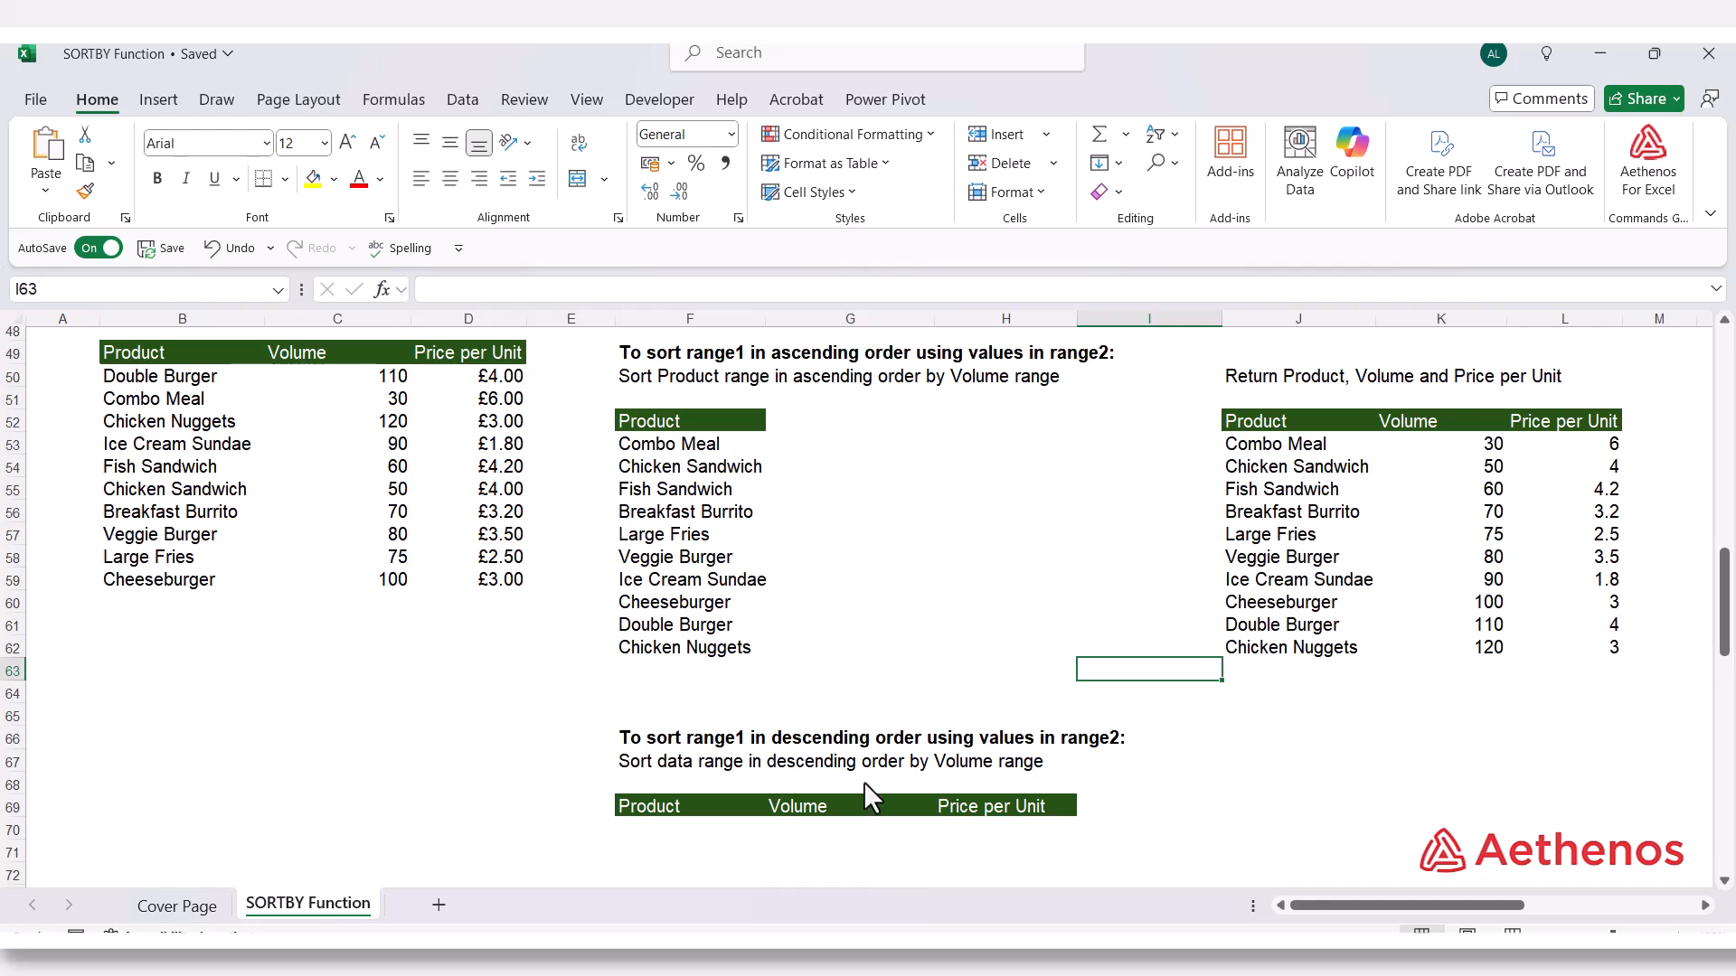
{"action": "left_click", "coordinate": [665, 832]}
{"action": "type", "text": "="}
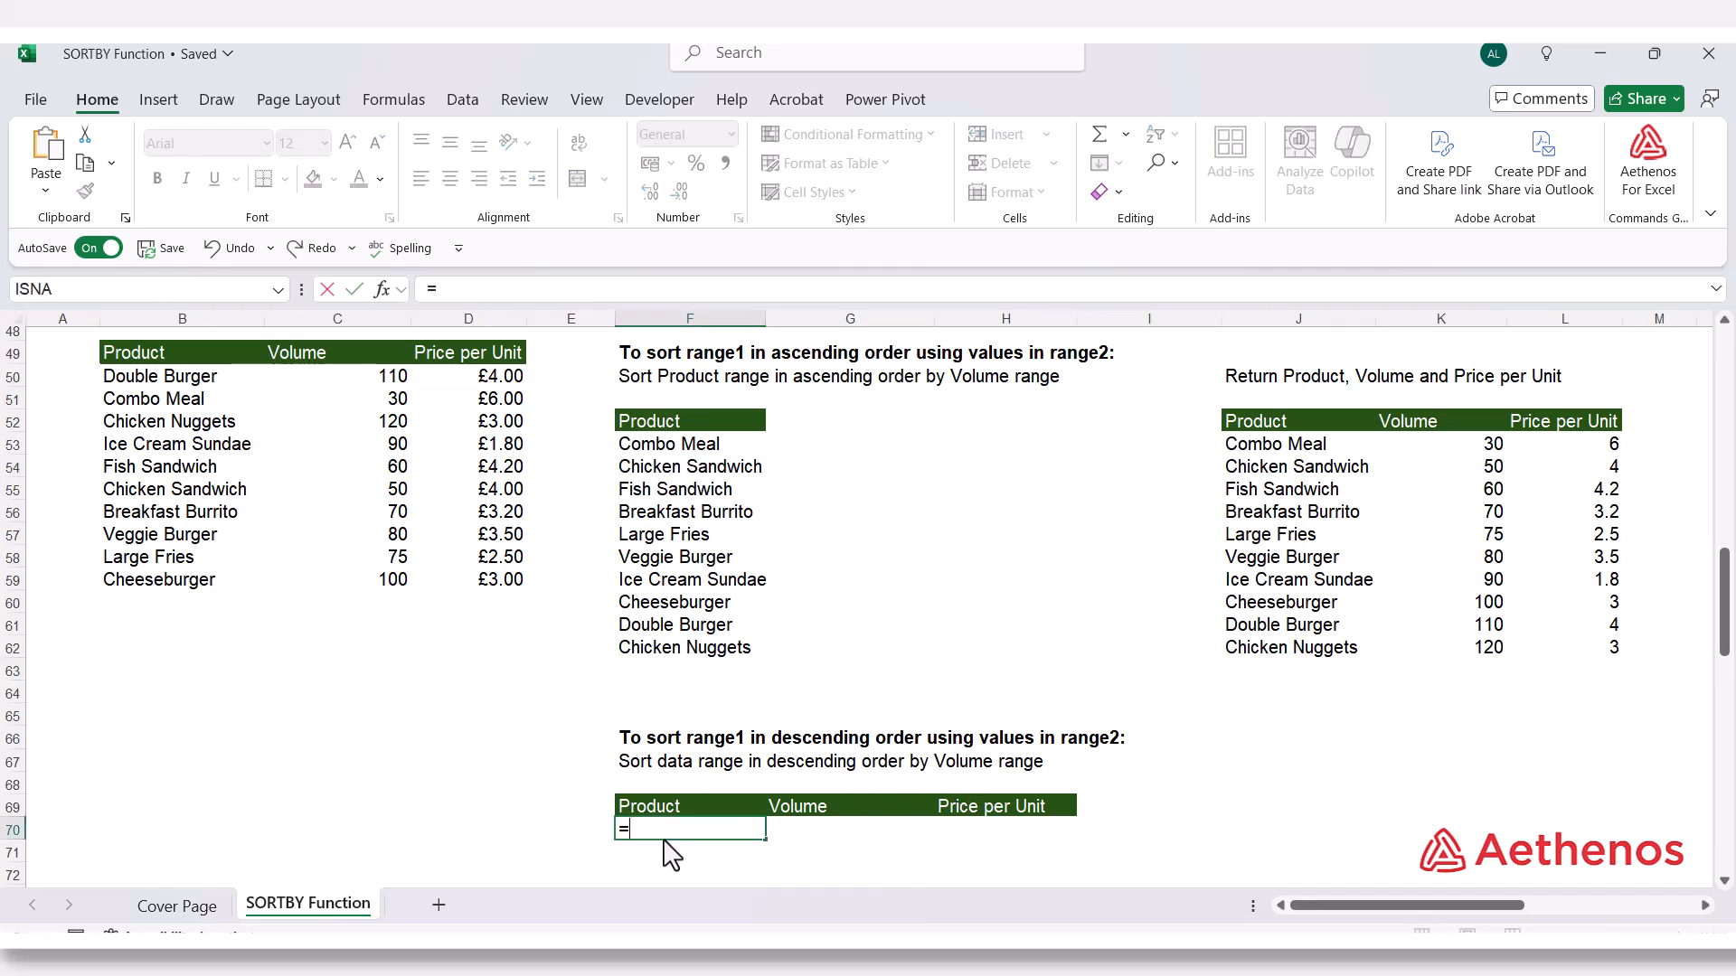
{"action": "type", "text": "sortb"}
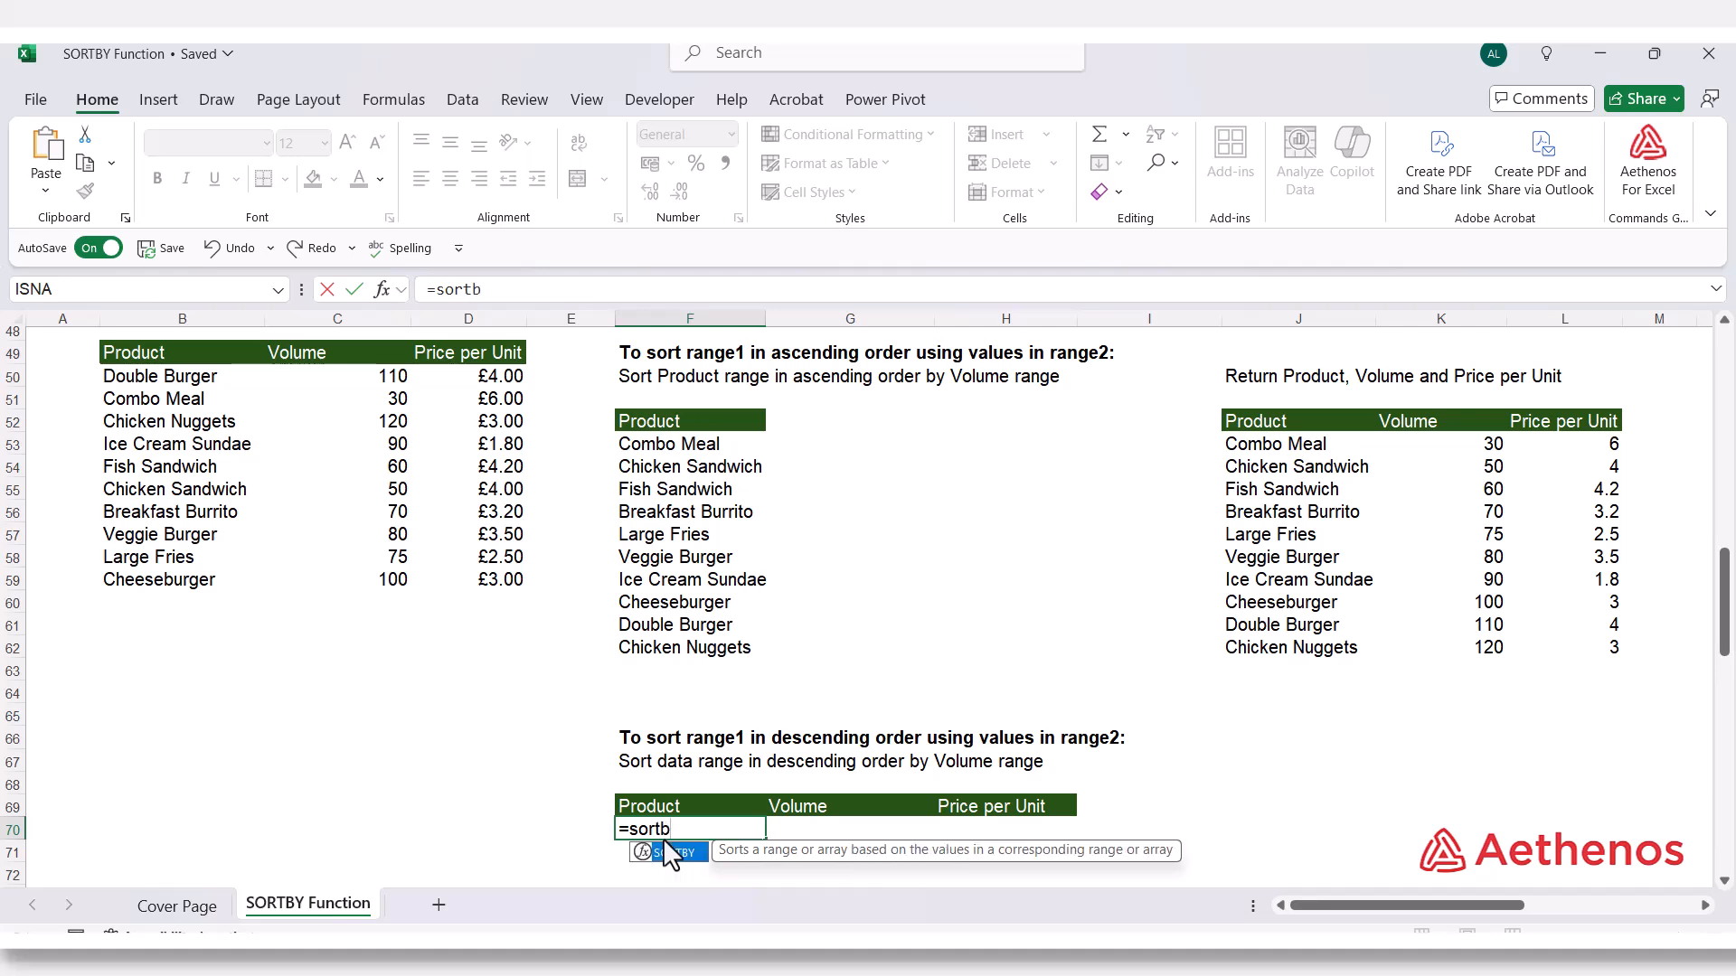
{"action": "key", "text": "Tab"}
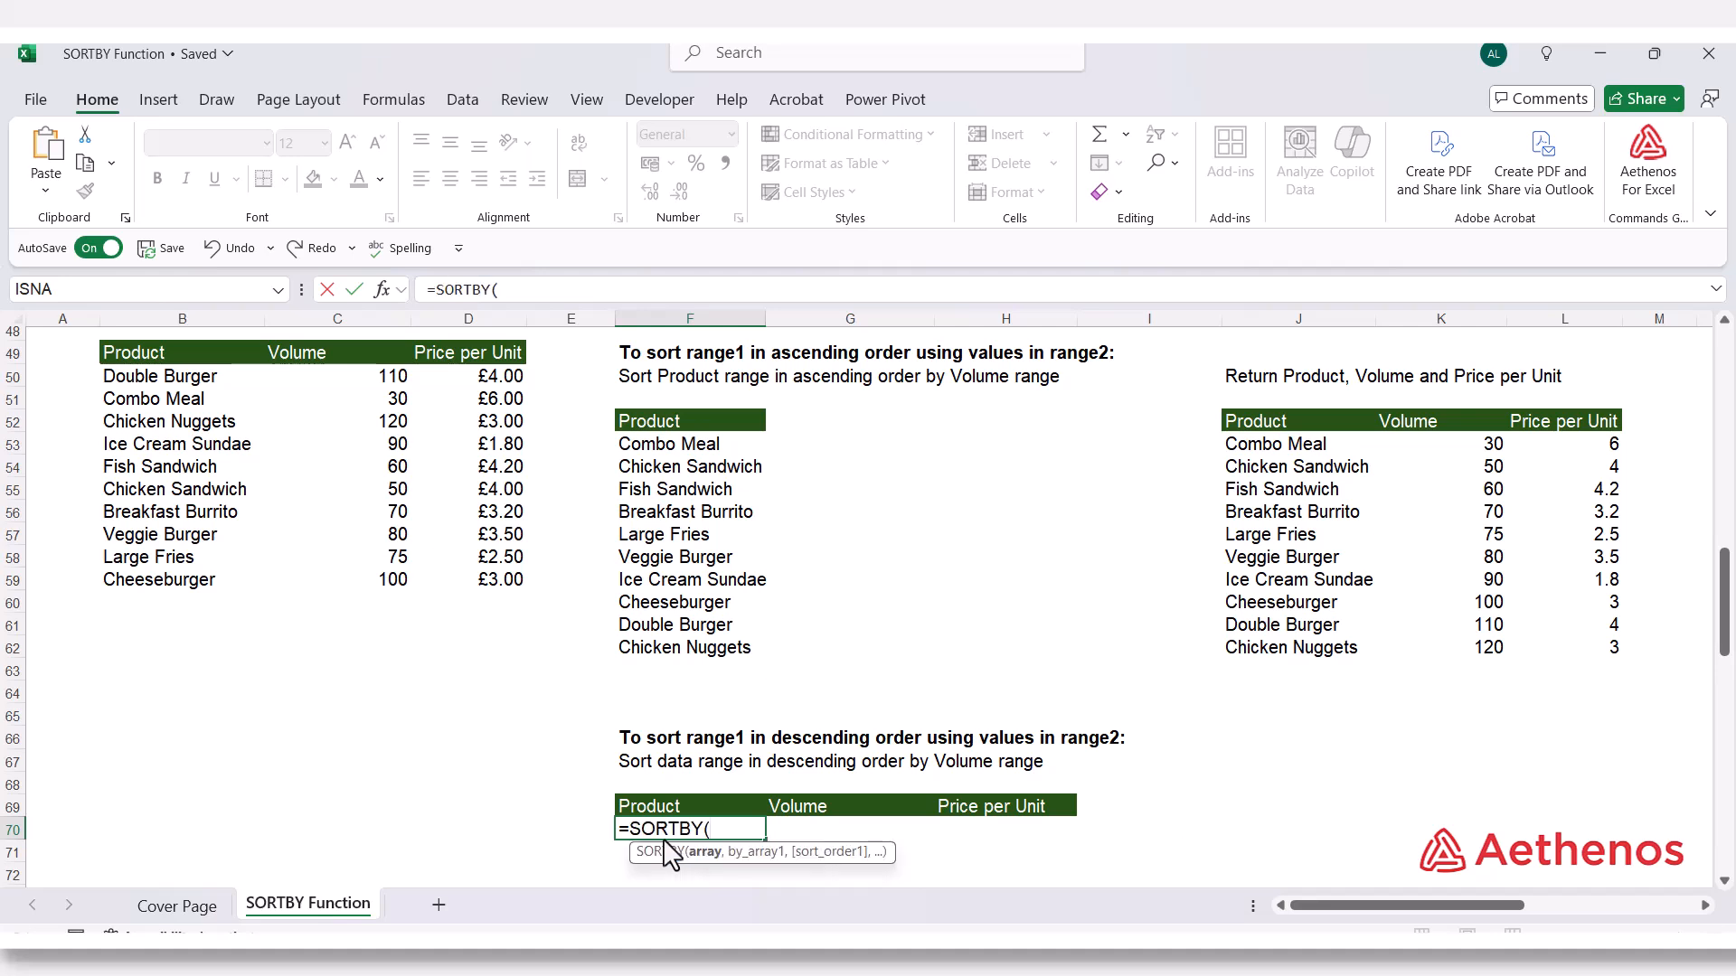
{"action": "left_click_drag", "start_coordinate": [167, 376], "coordinate": [462, 596]}
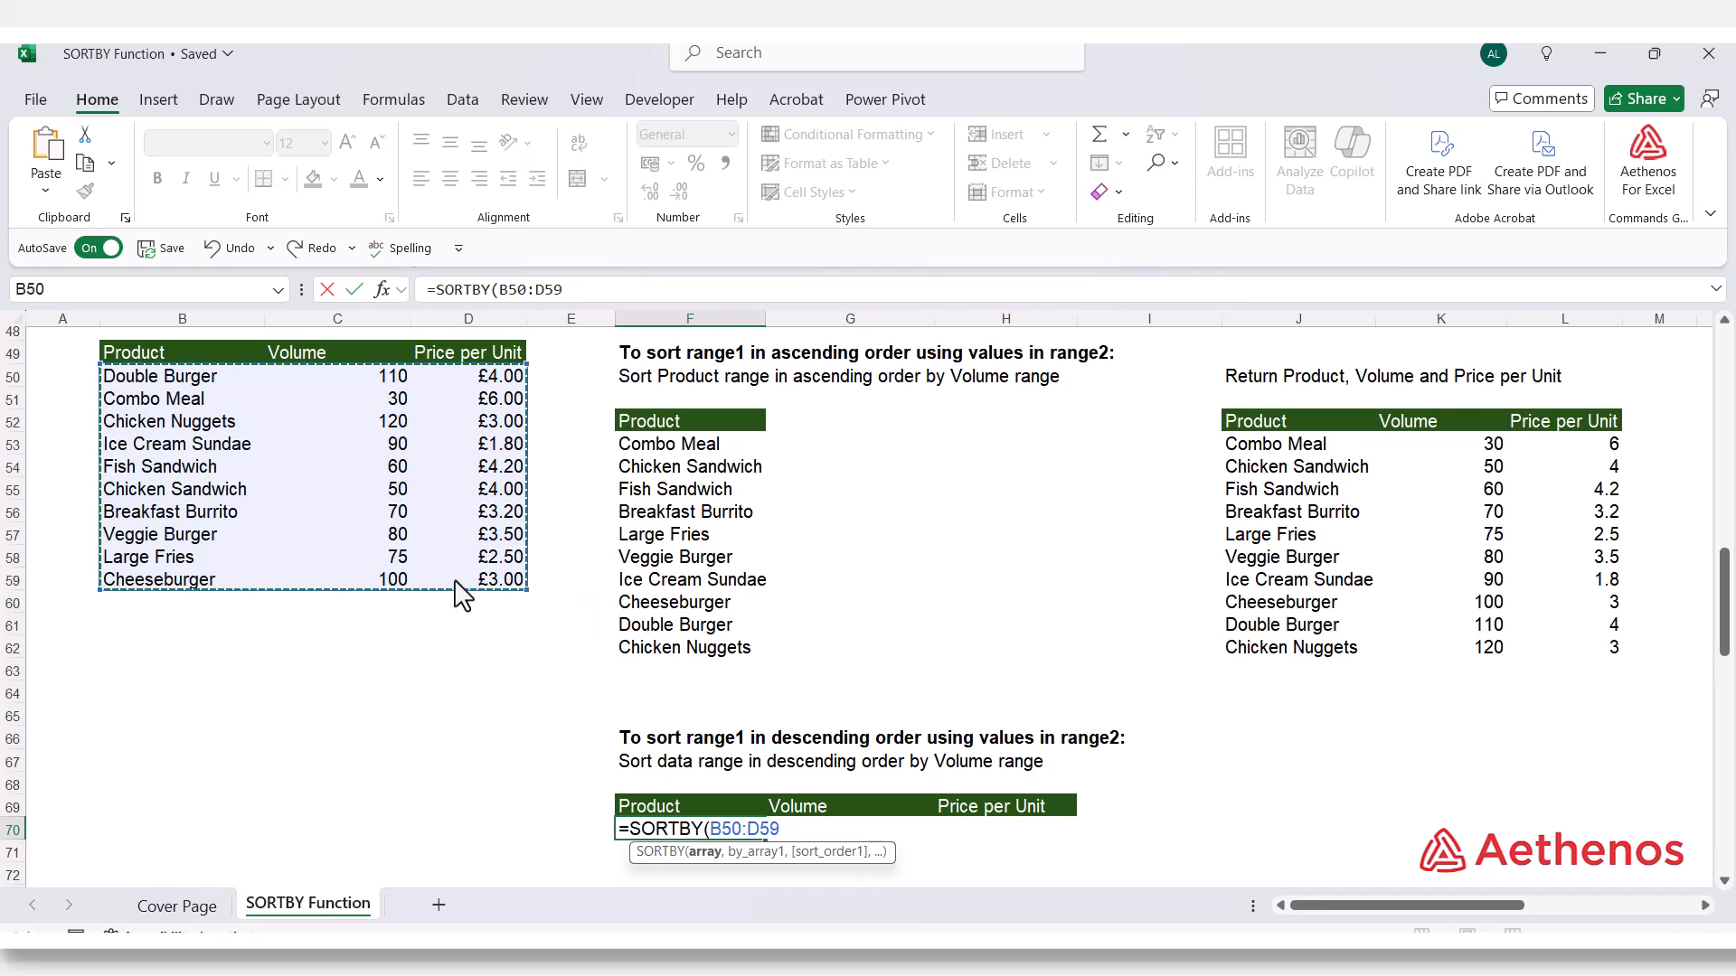
{"action": "type", "text": ","}
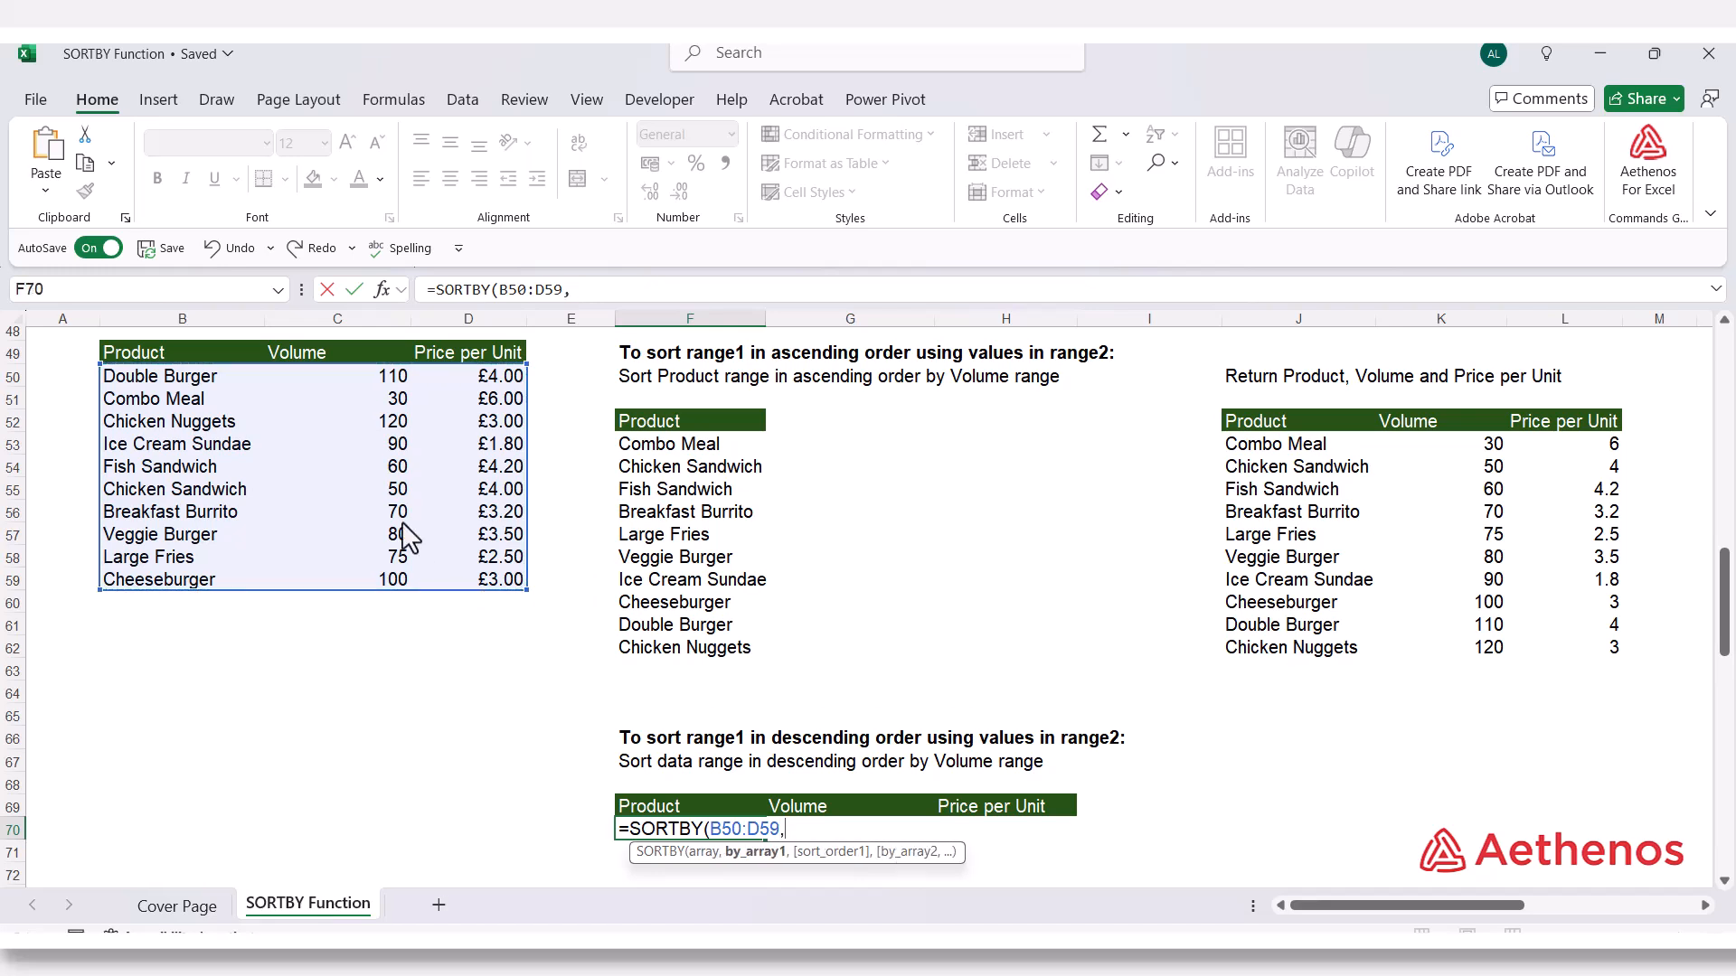
{"action": "left_click_drag", "start_coordinate": [355, 376], "coordinate": [351, 590]}
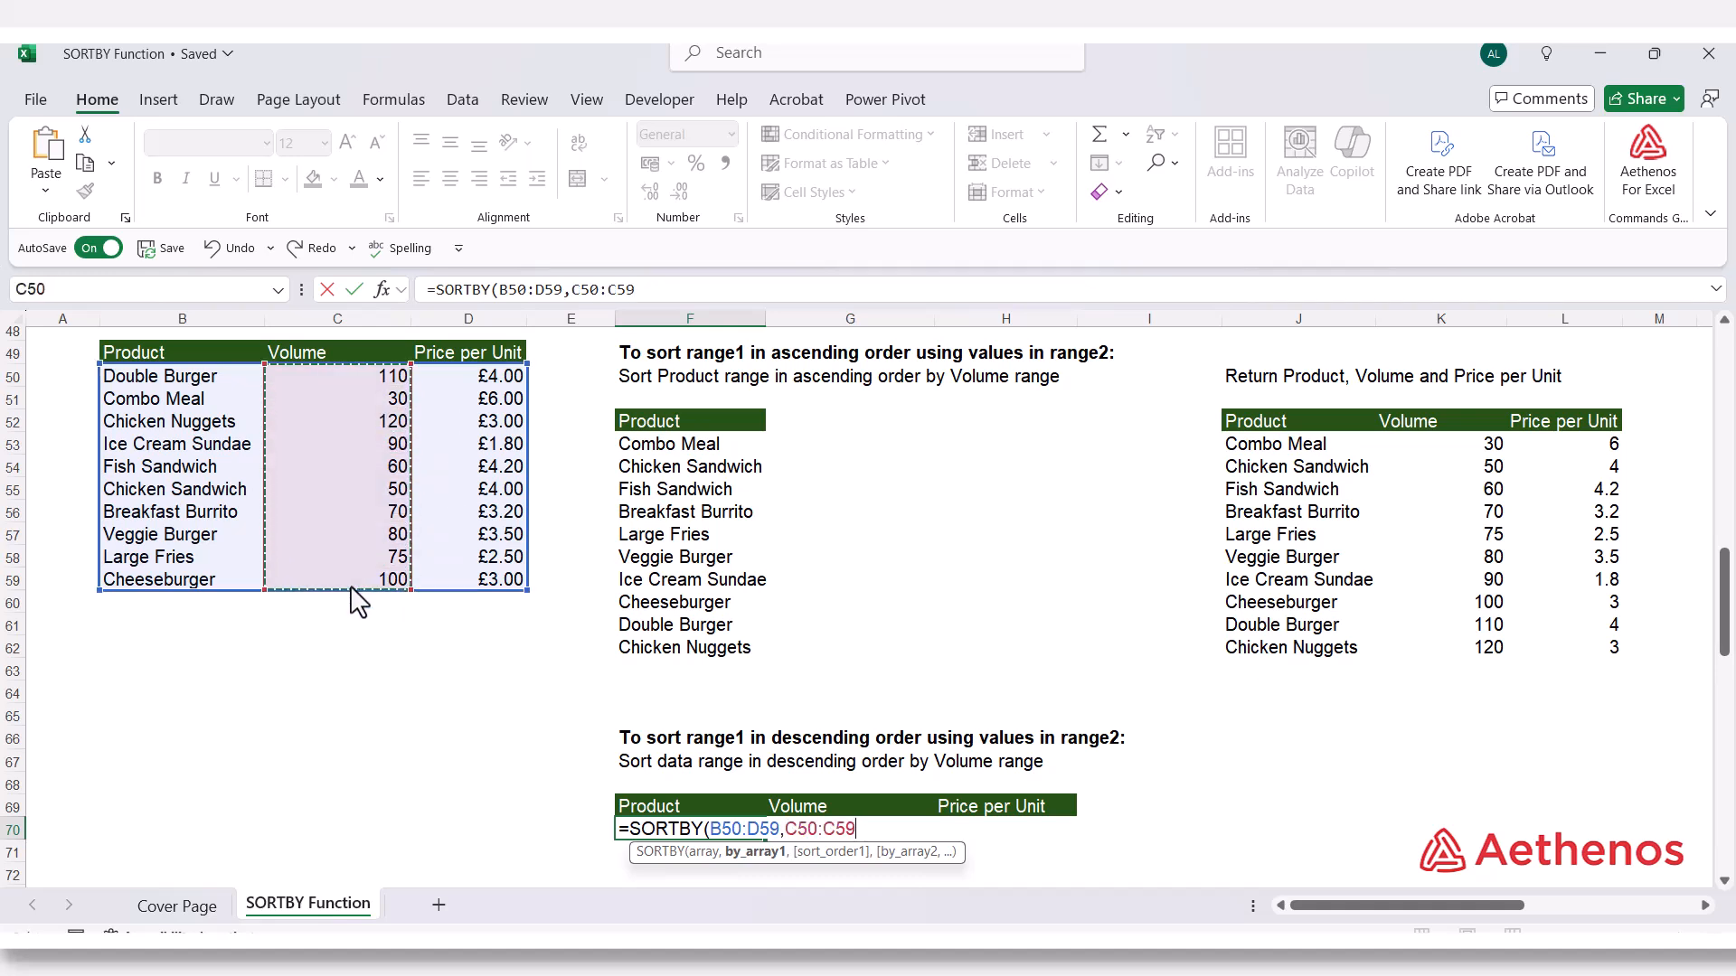
{"action": "type", "text": ","}
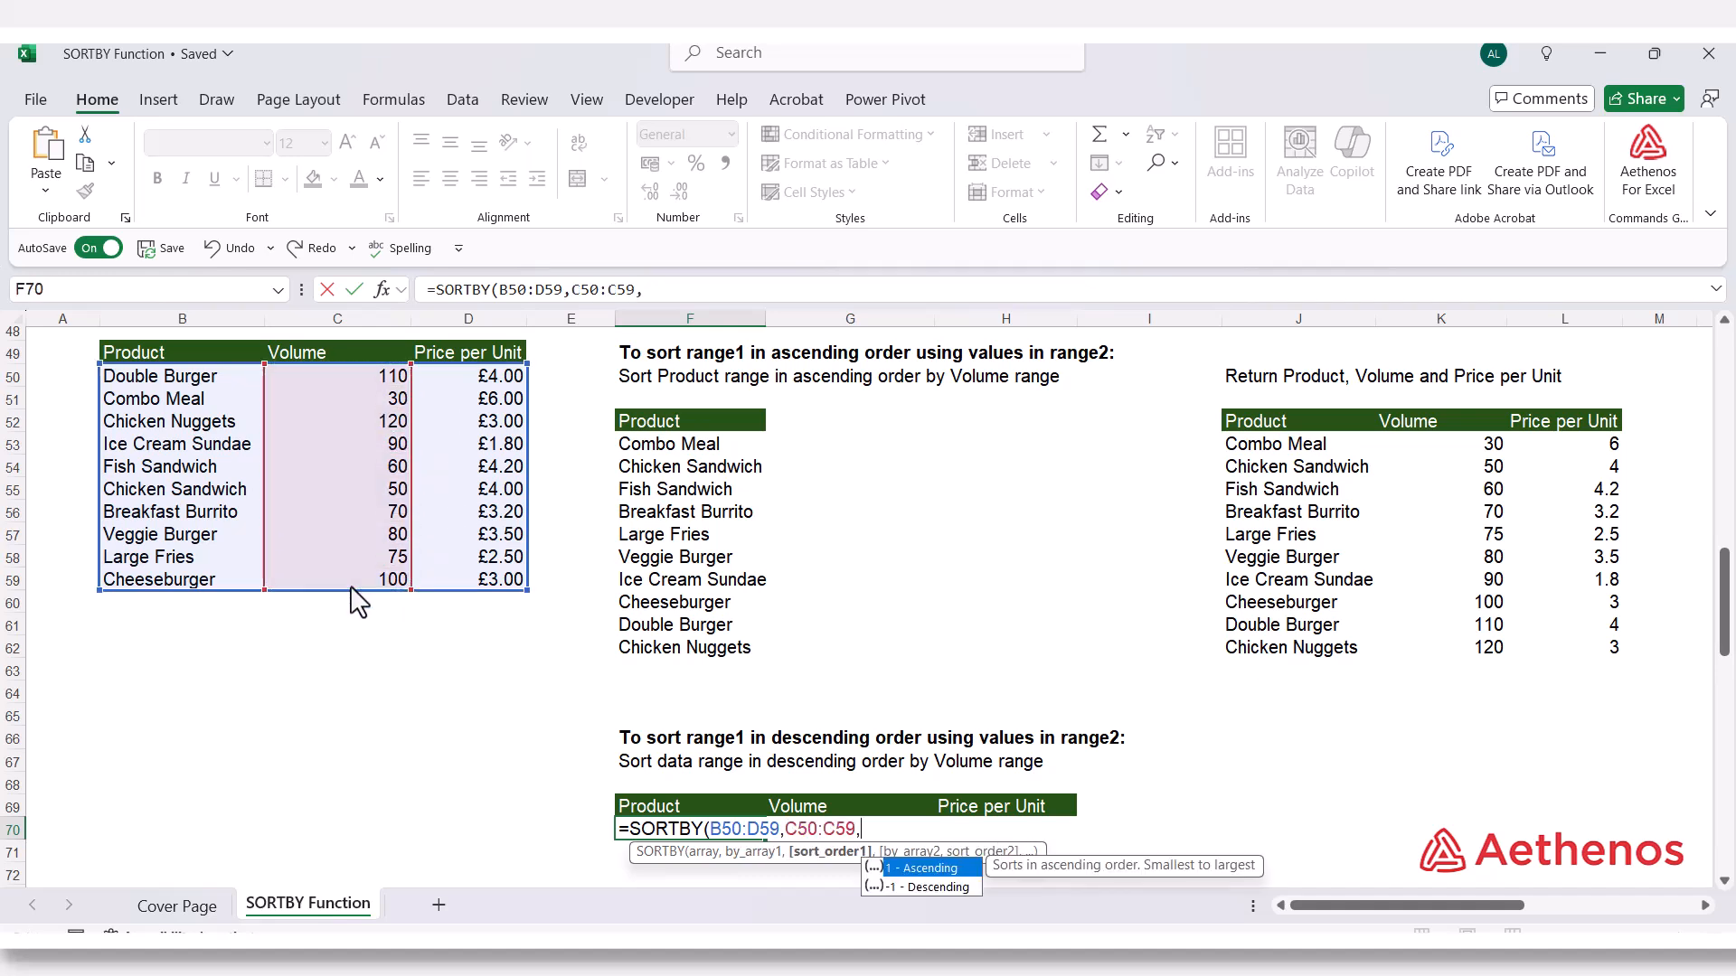
{"action": "key", "text": "Down"}
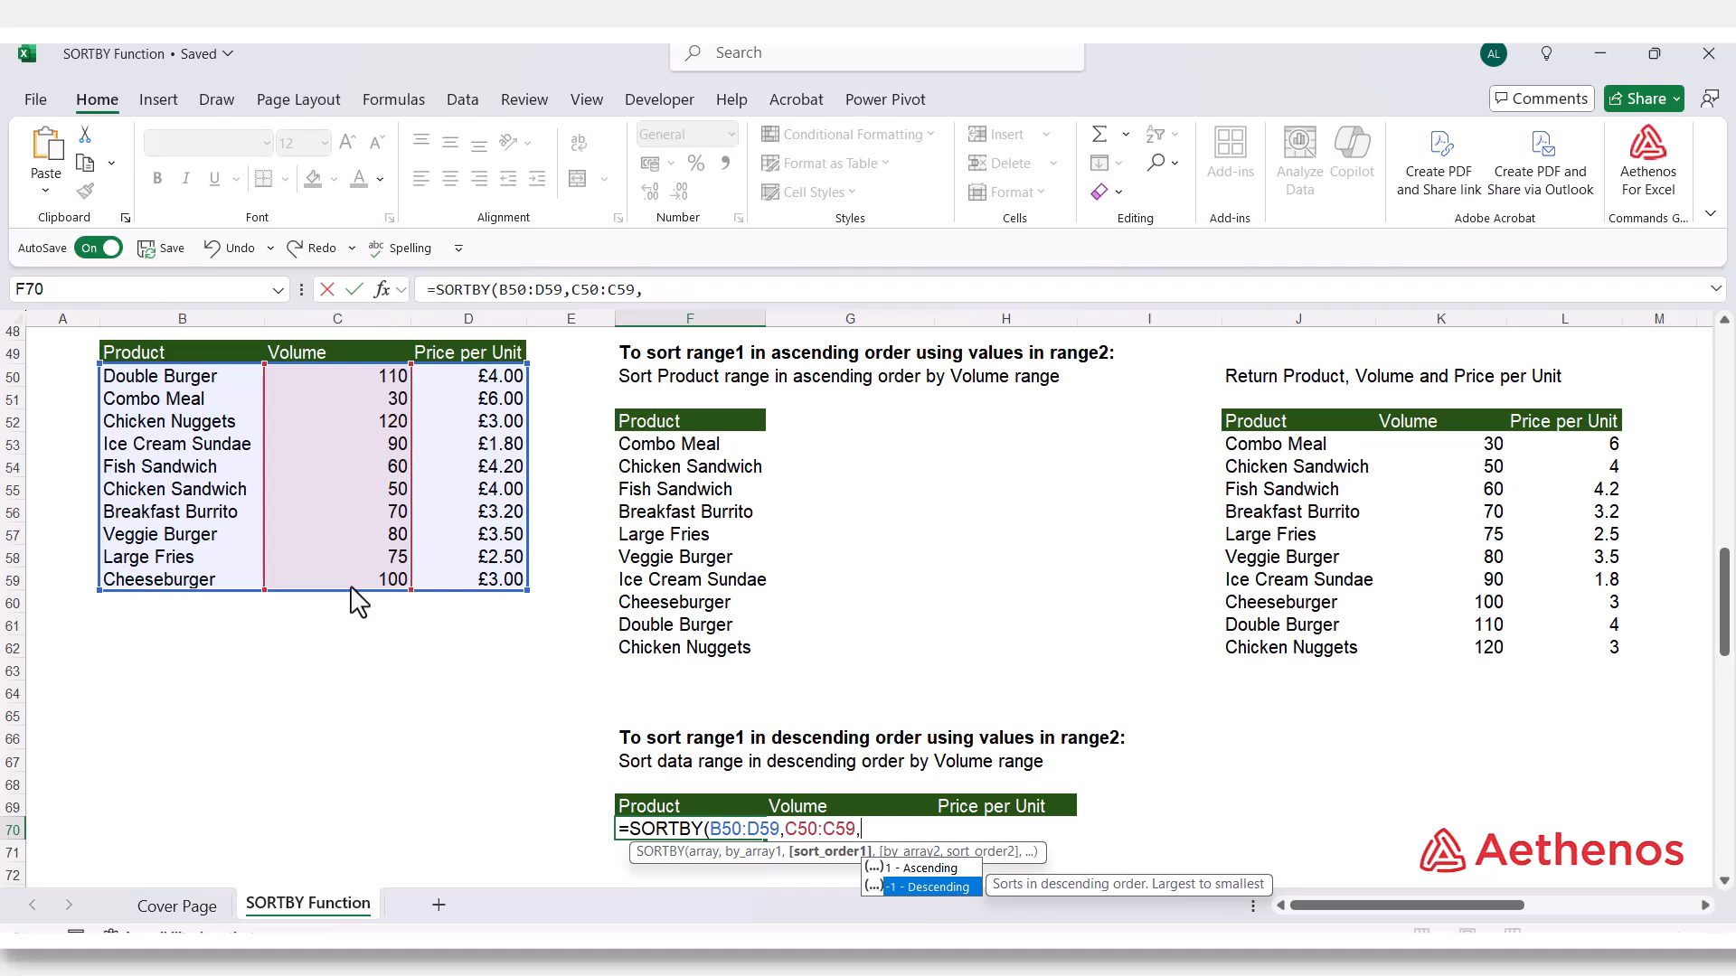
{"action": "key", "text": "Tab"}
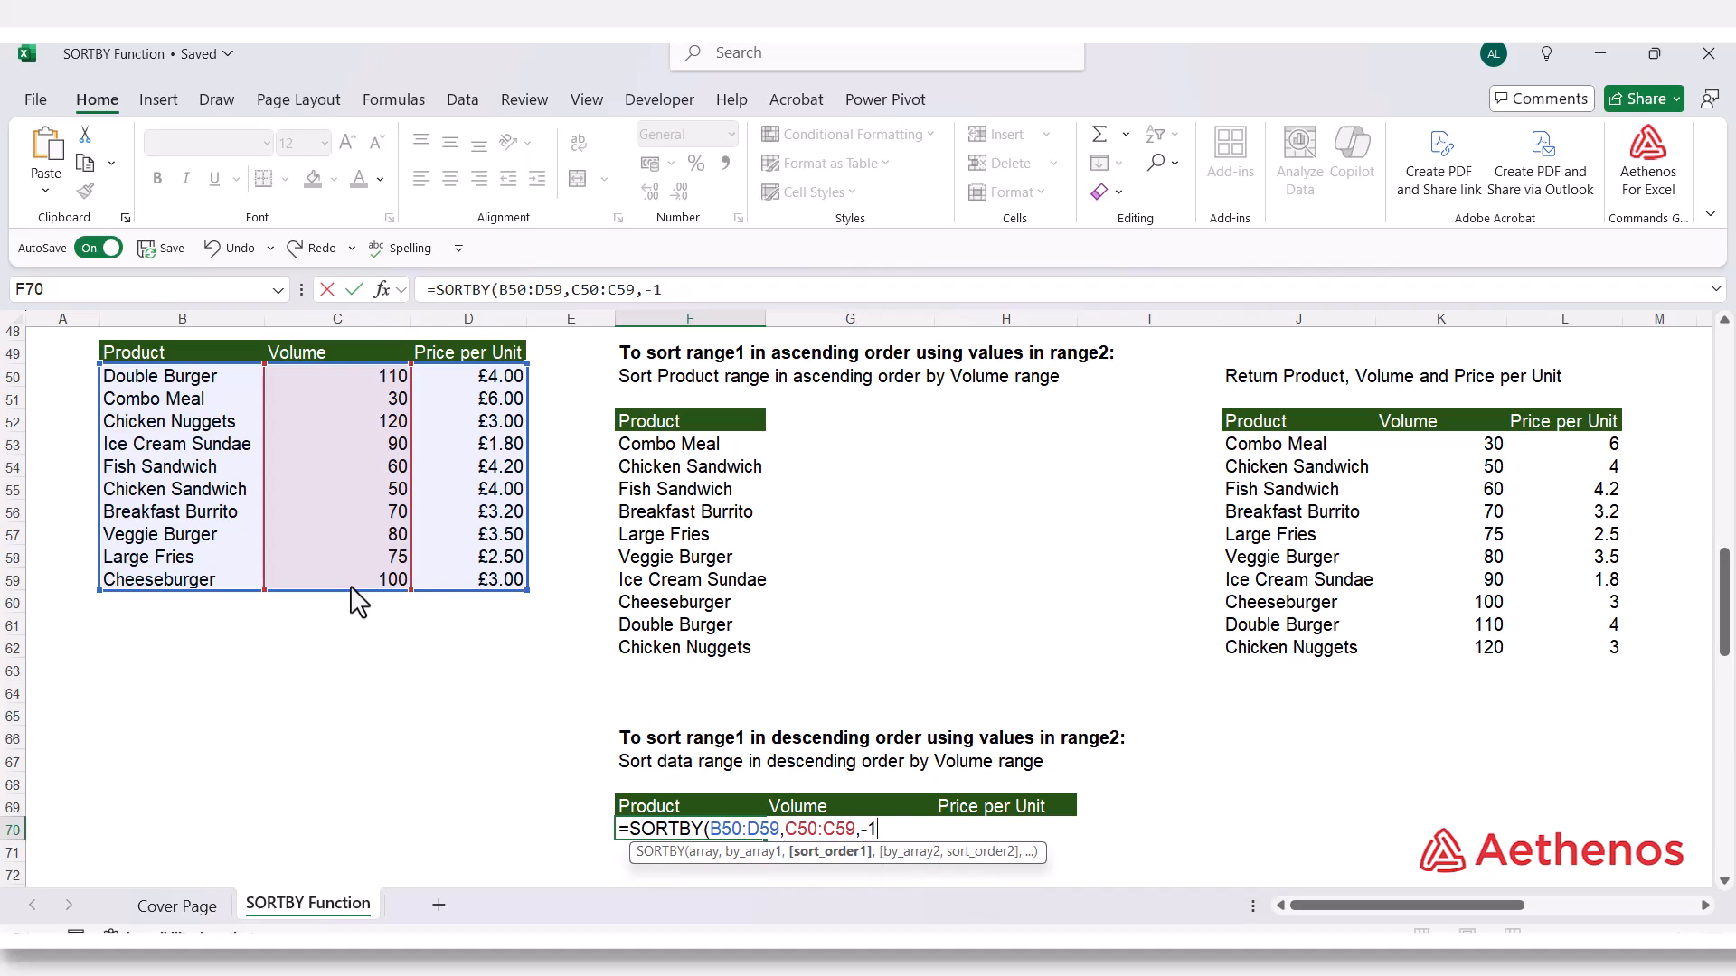
{"action": "type", "text": ")"}
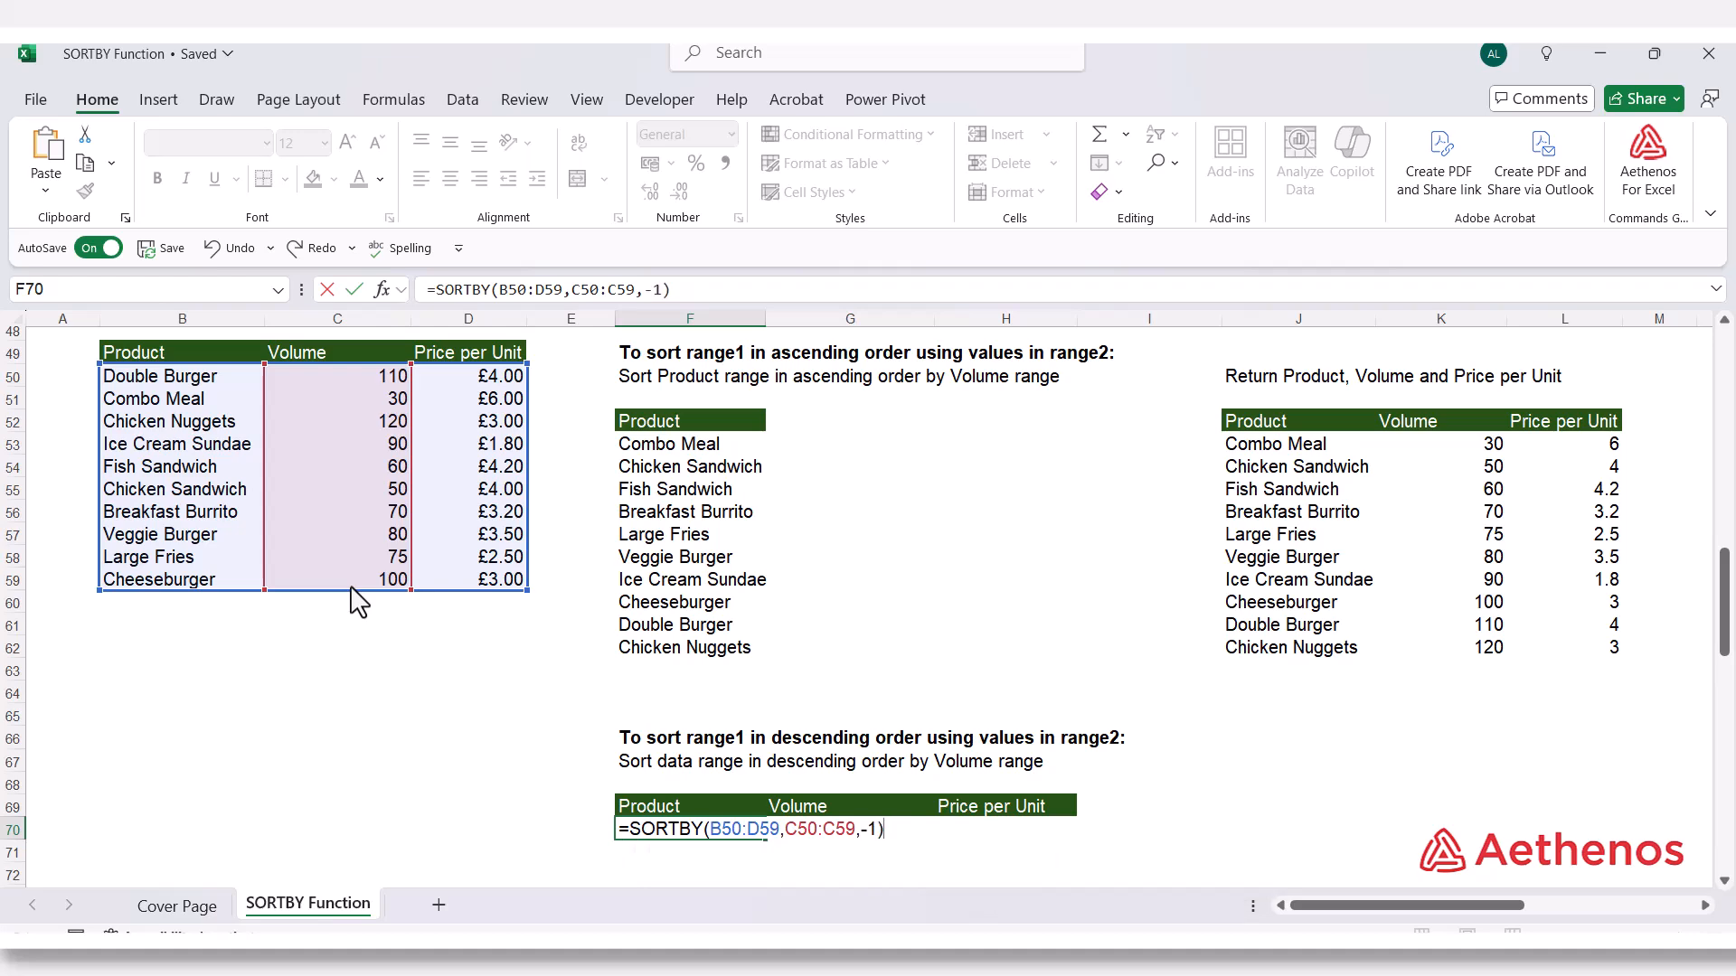
{"action": "key", "text": "Return"}
Check the descending result's first and last rows against the ascending results above it
{"action": "scroll", "coordinate": [895, 600], "scroll_direction": "down", "scroll_amount": 3}
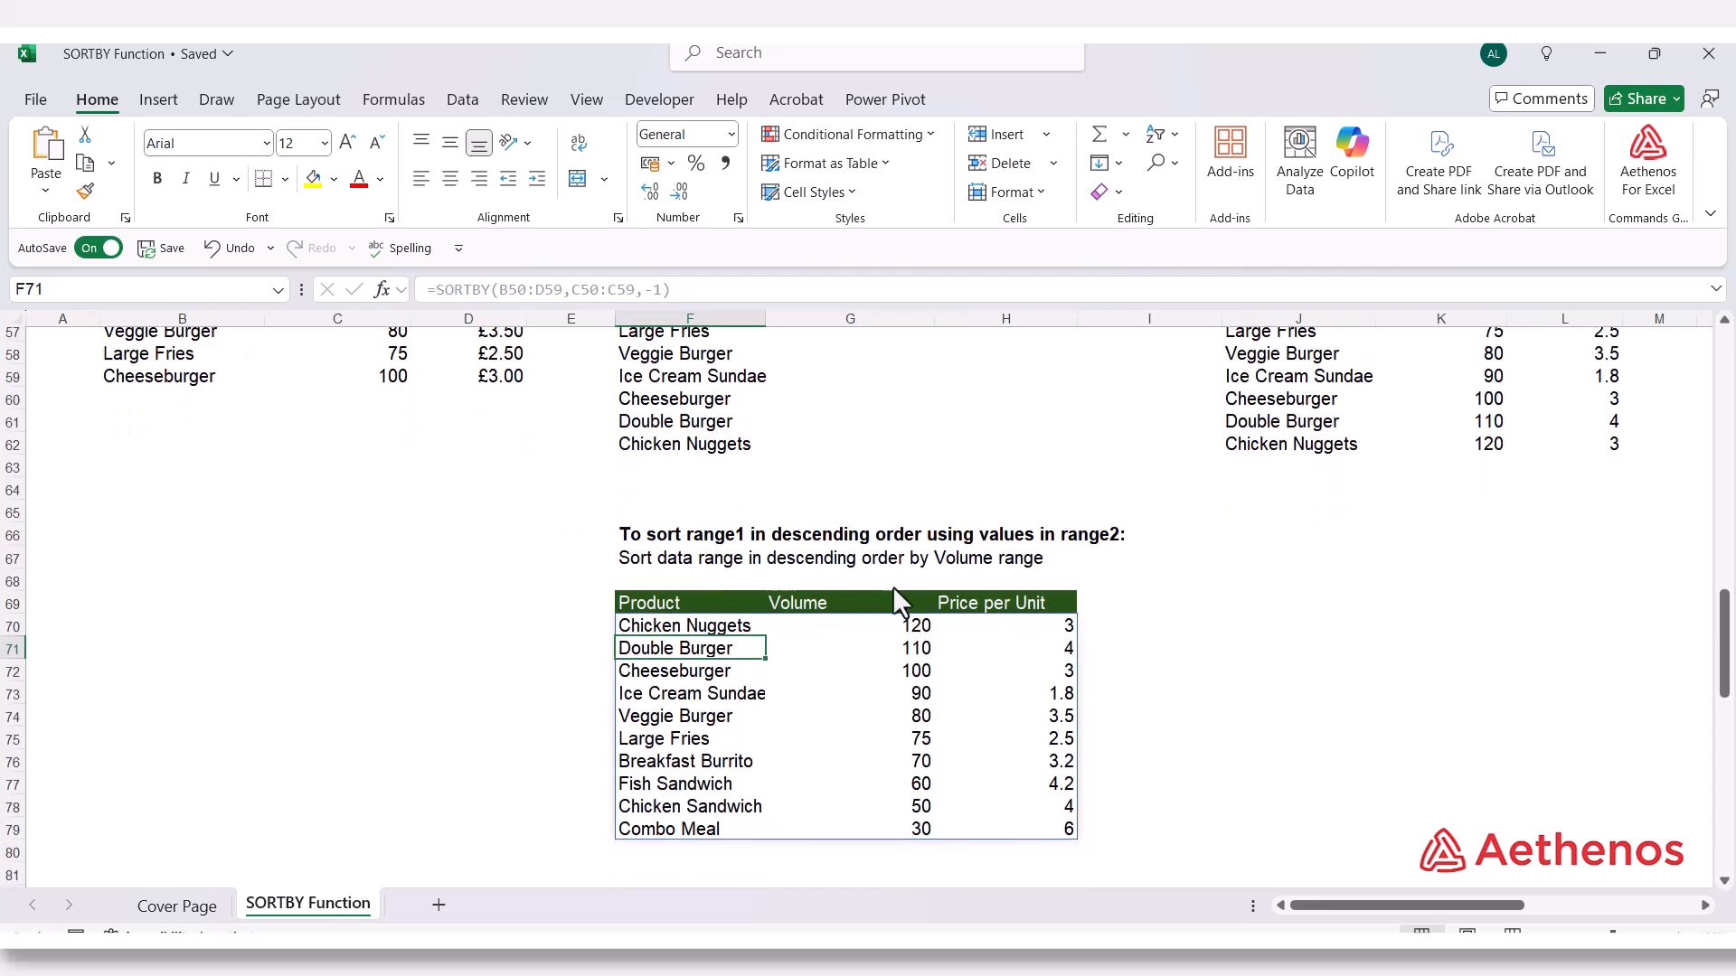
{"action": "left_click", "coordinate": [719, 626]}
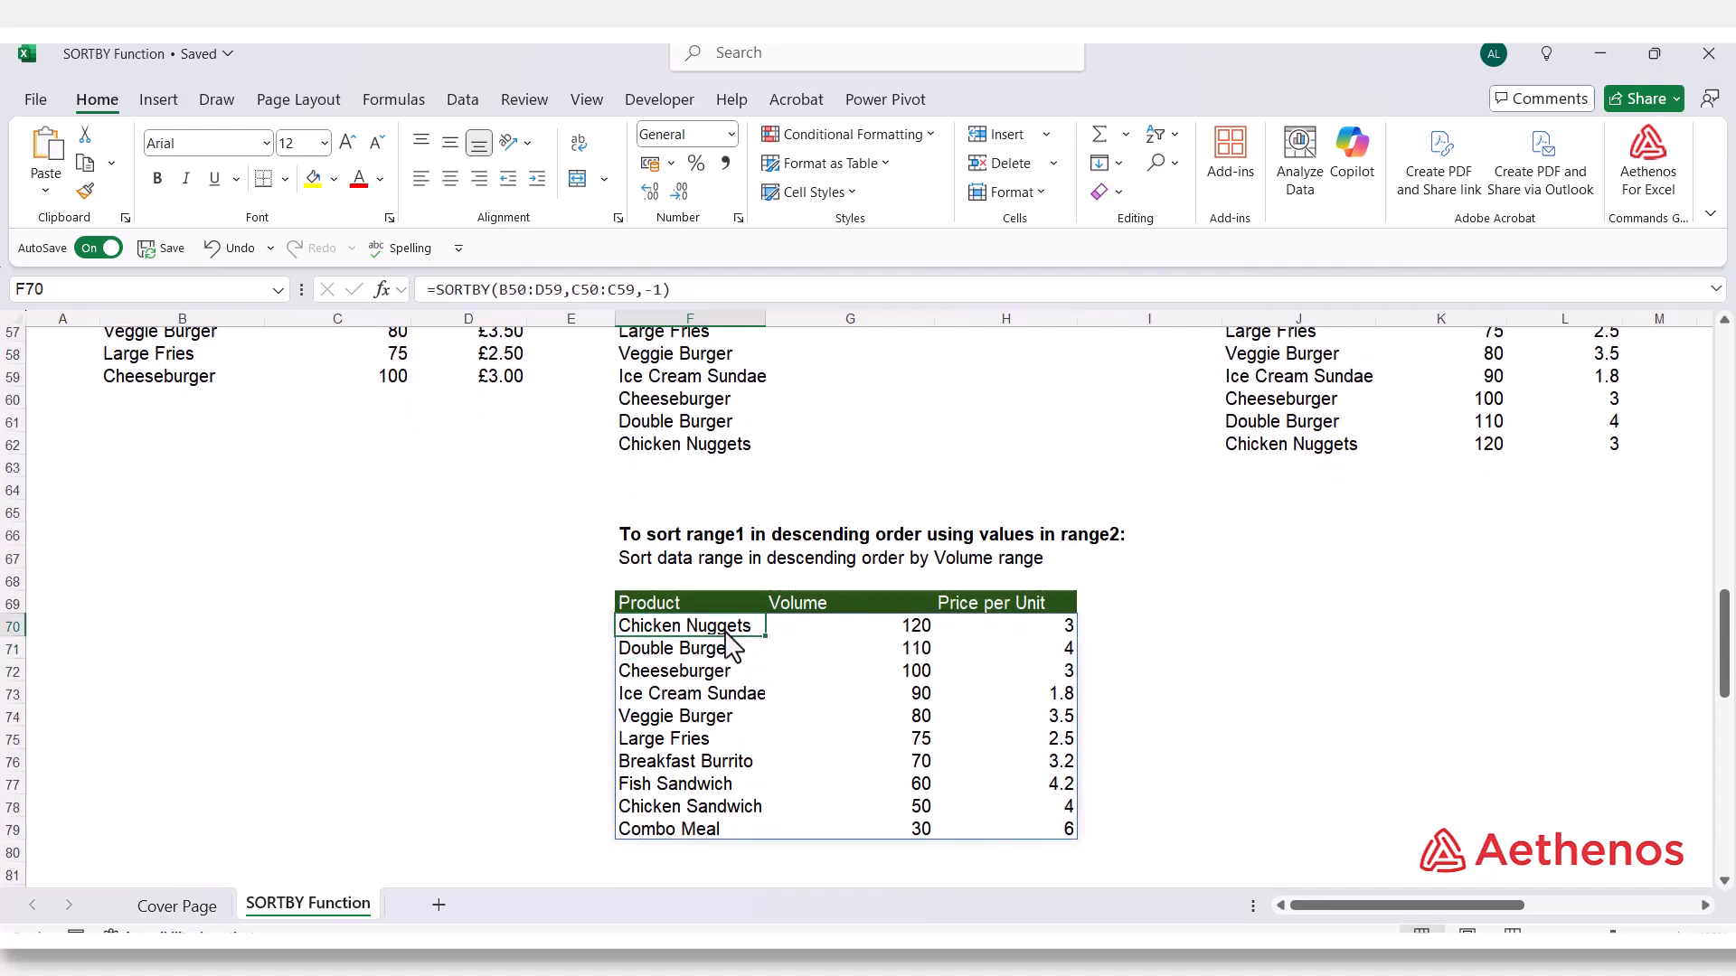
{"action": "left_click", "coordinate": [870, 633]}
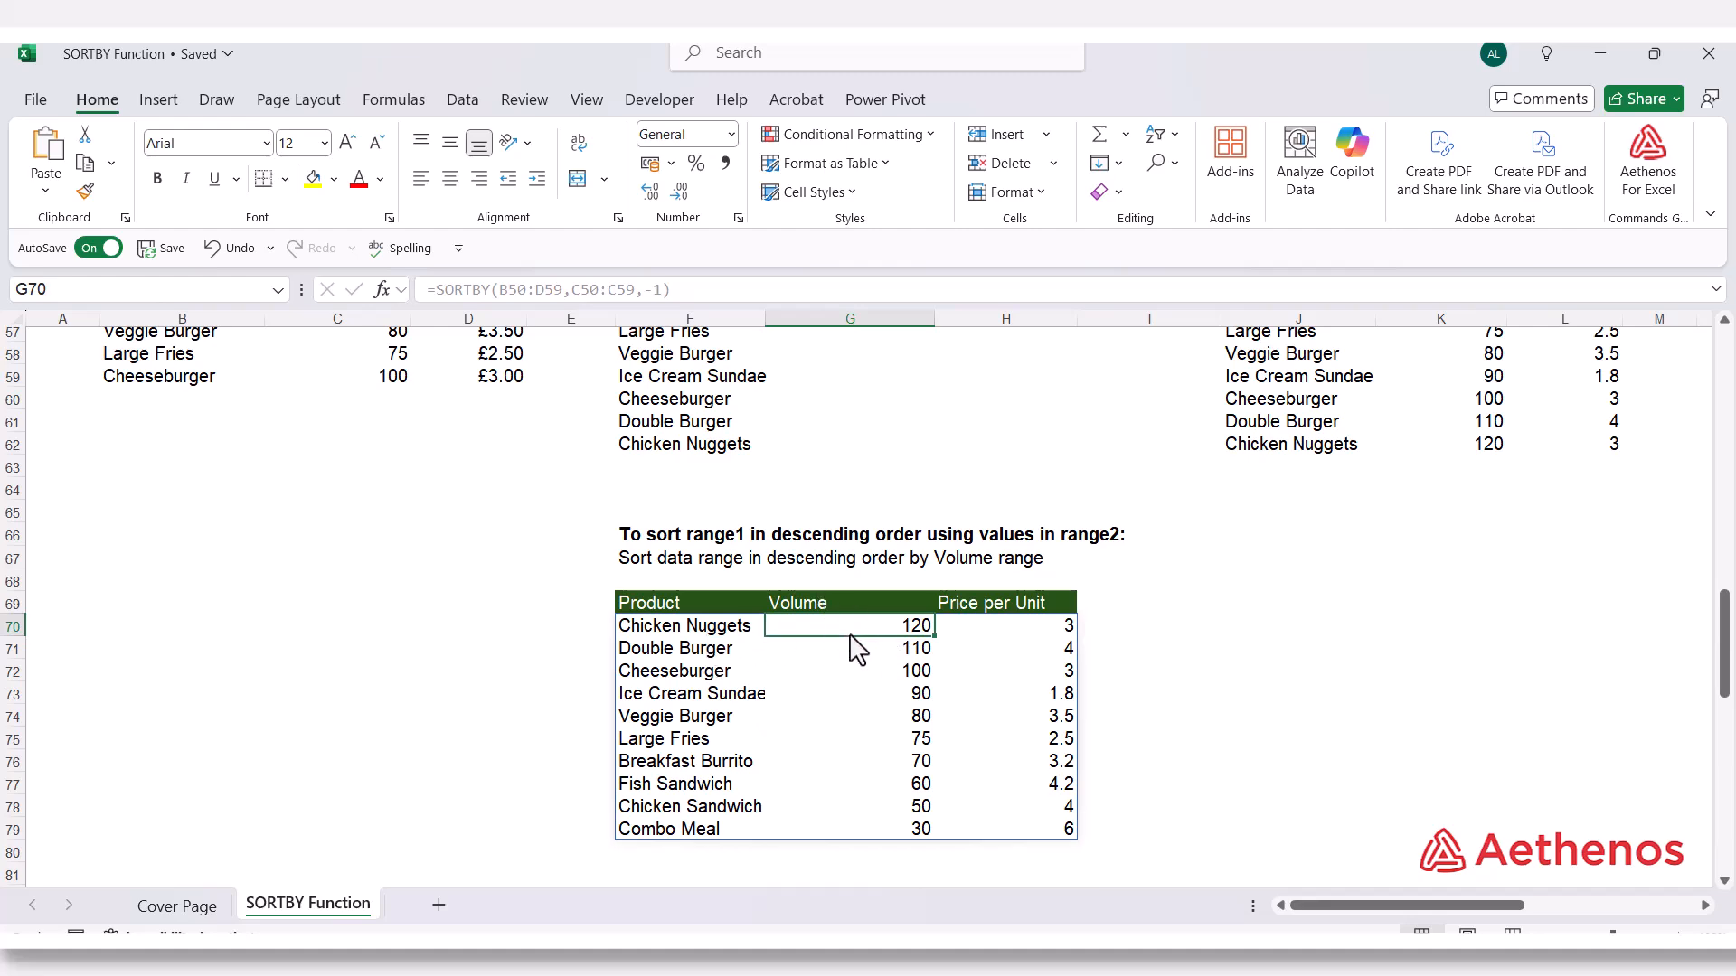
{"action": "scroll", "coordinate": [853, 647], "scroll_direction": "up", "scroll_amount": 3}
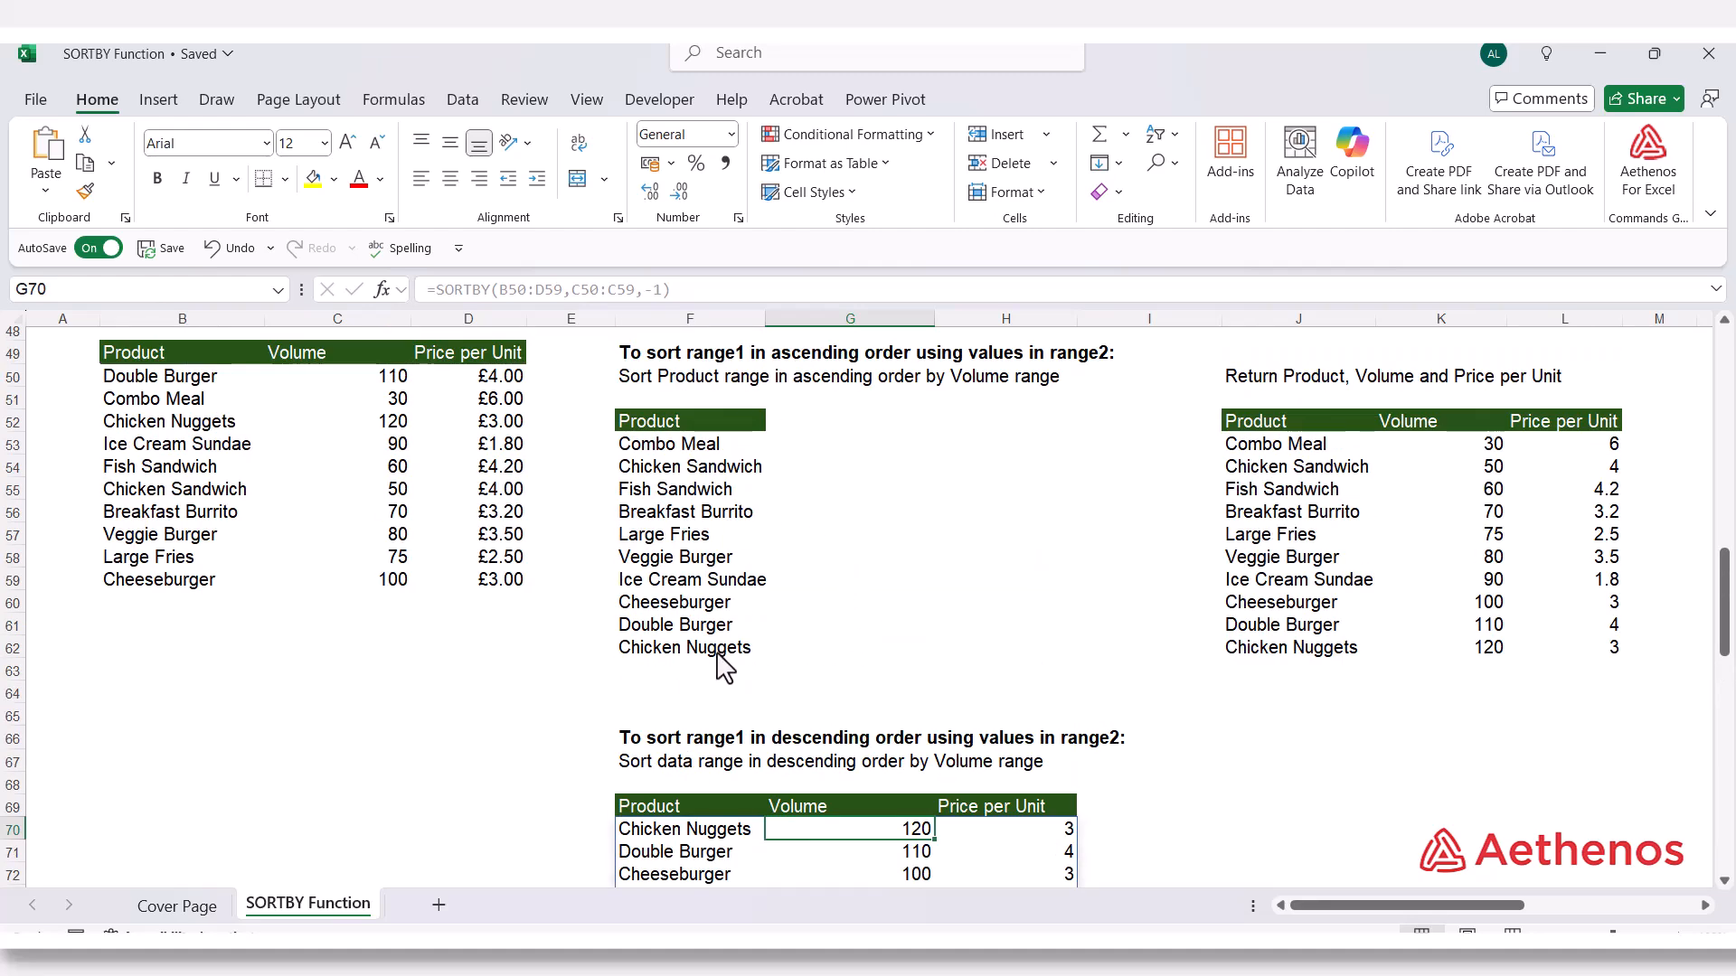
{"action": "scroll", "coordinate": [721, 667], "scroll_direction": "down", "scroll_amount": 4}
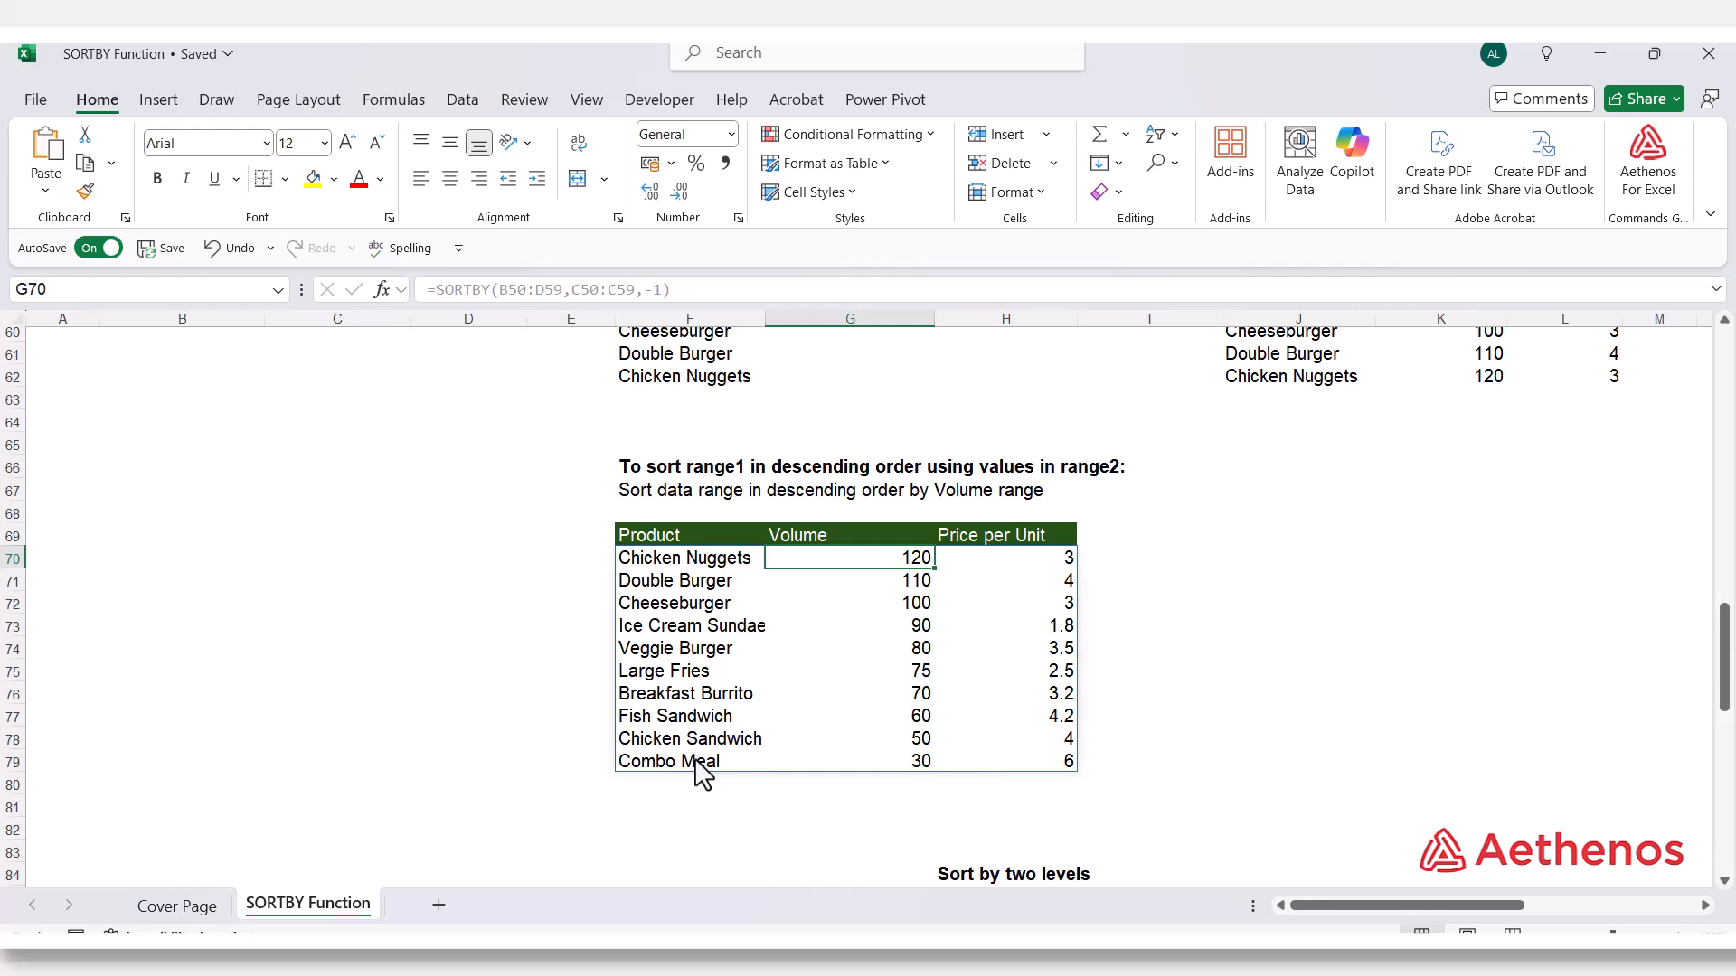
{"action": "left_click", "coordinate": [897, 763]}
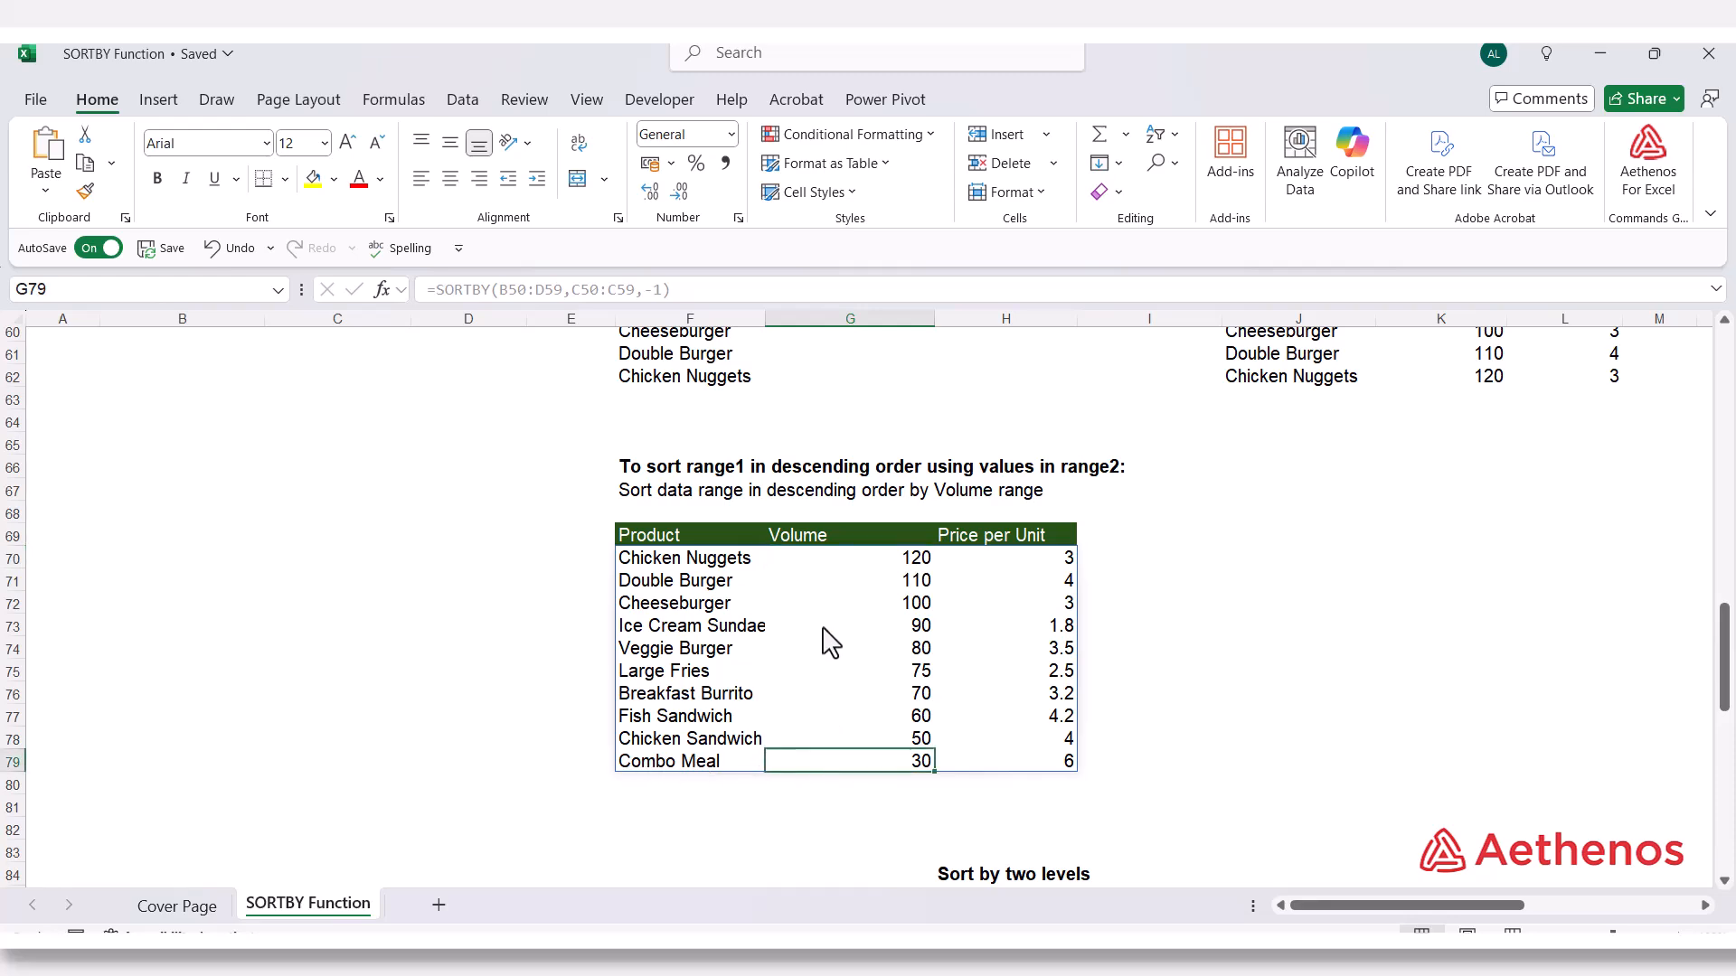
Review the Name, Product, Region, Units and Sales columns of the sales table headed in row 100
{"action": "scroll", "coordinate": [1248, 664], "scroll_direction": "down", "scroll_amount": 5}
{"action": "scroll", "coordinate": [1243, 670], "scroll_direction": "down", "scroll_amount": 4}
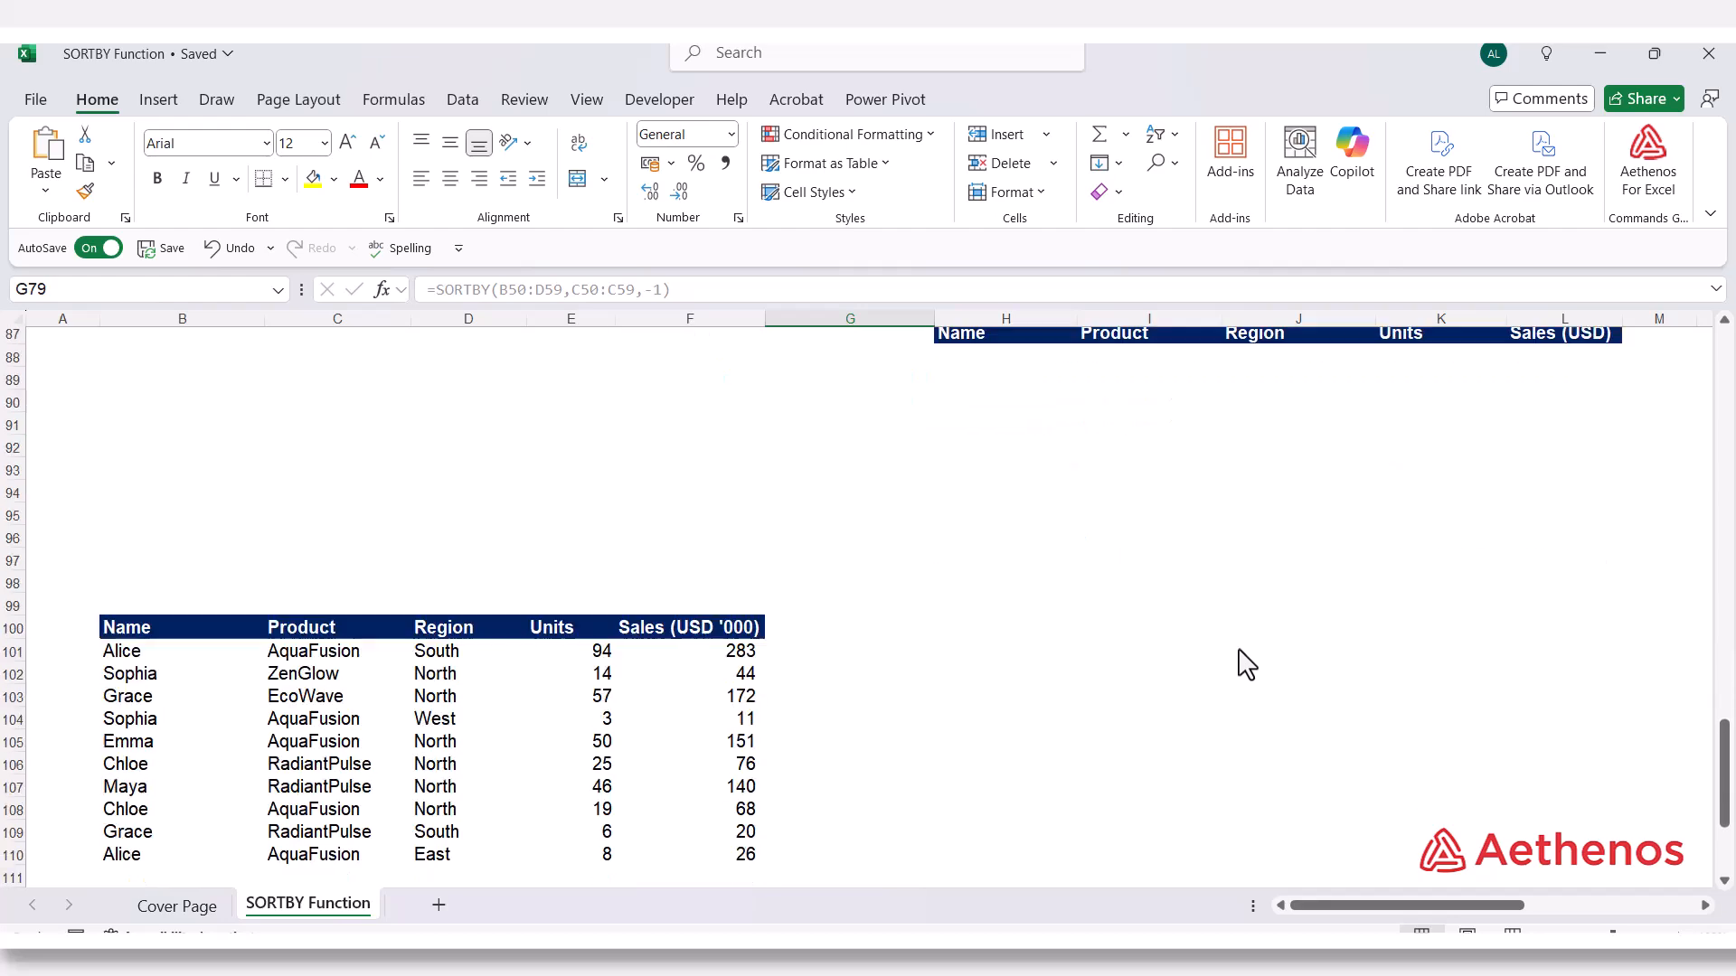
{"action": "scroll", "coordinate": [1101, 627], "scroll_direction": "up", "scroll_amount": 2}
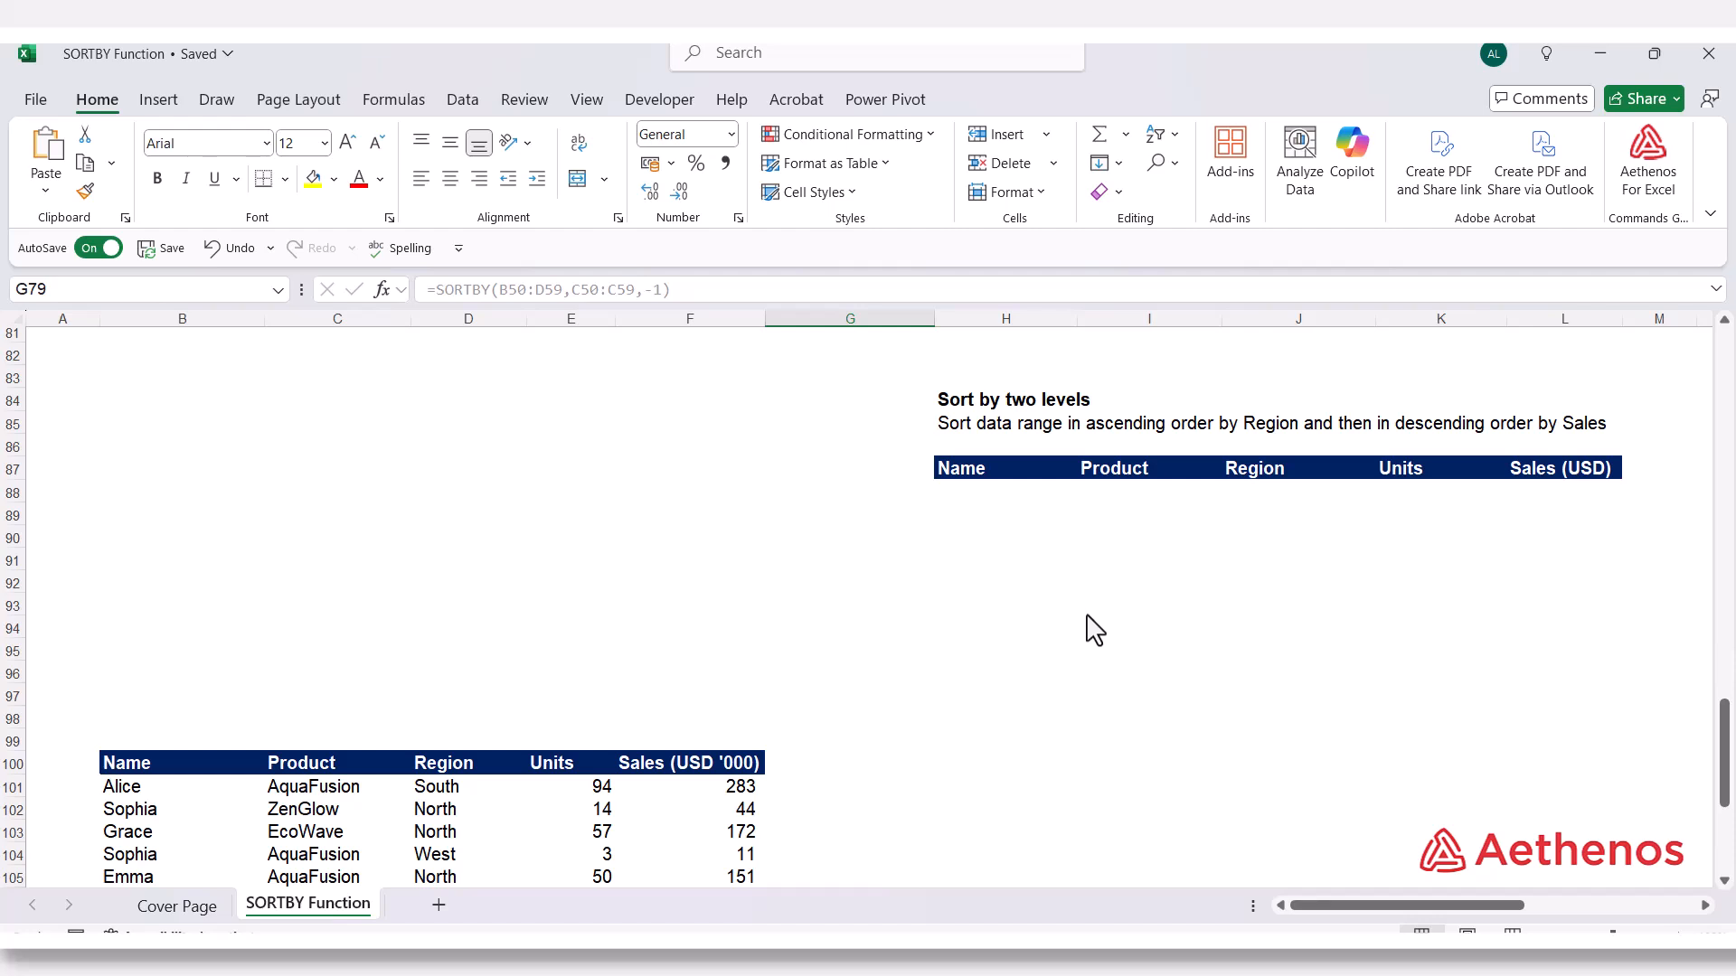
{"action": "scroll", "coordinate": [666, 666], "scroll_direction": "down", "scroll_amount": 2}
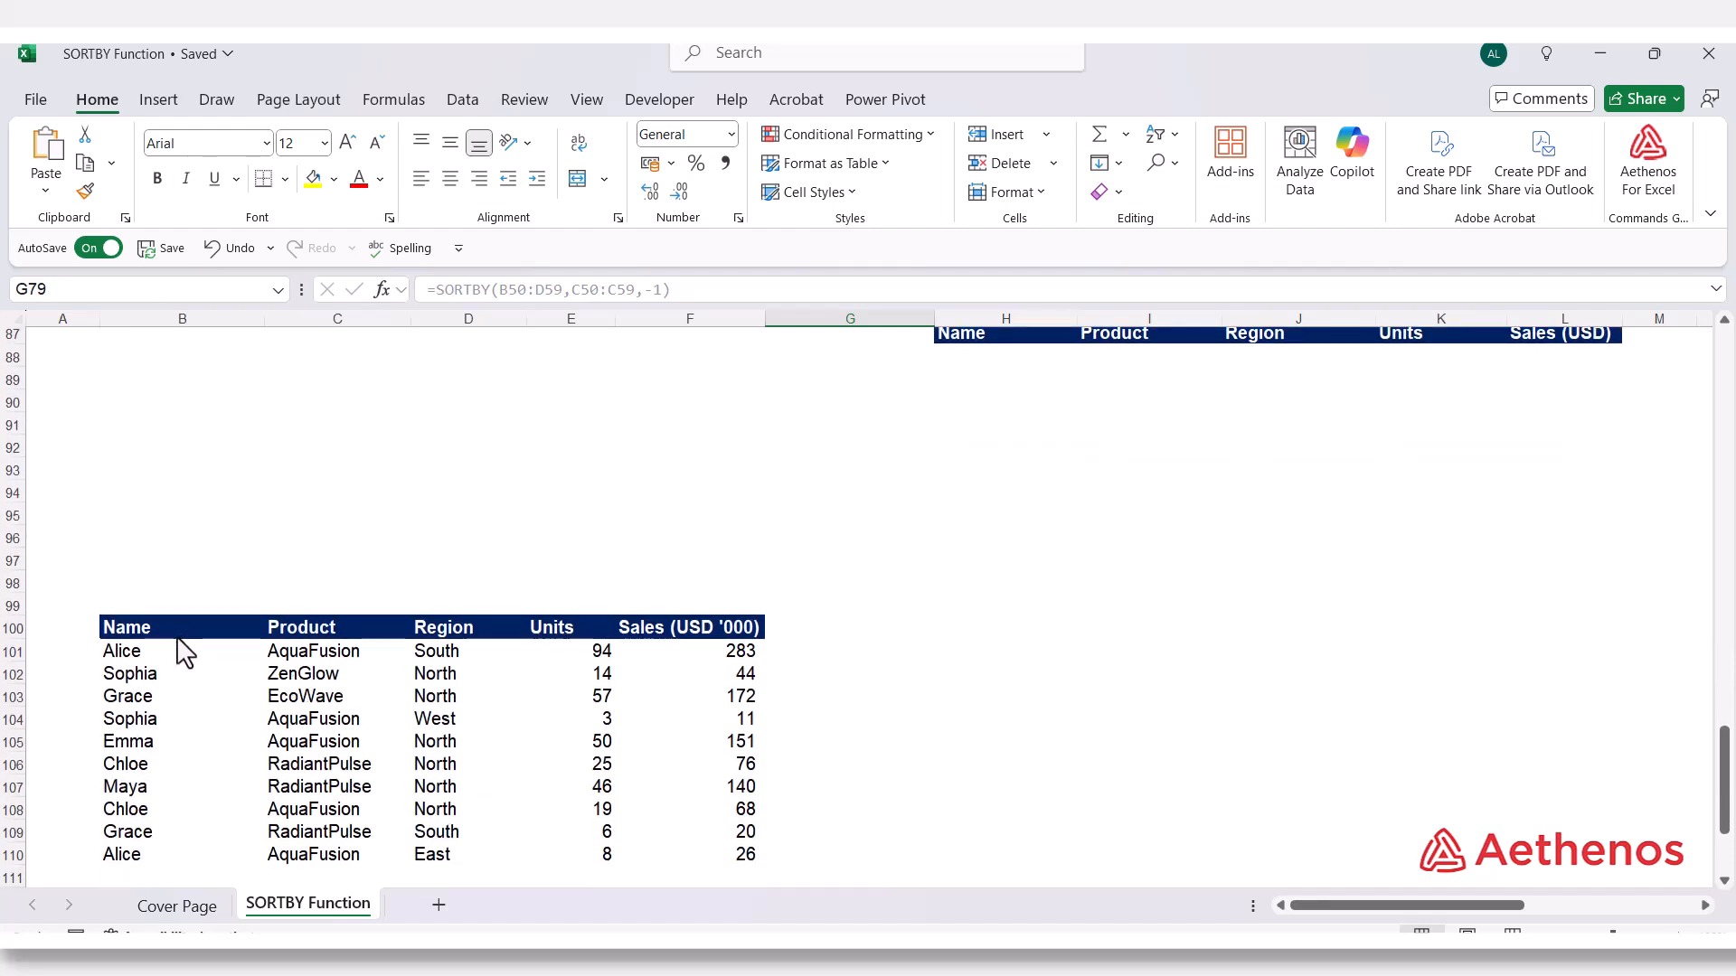
{"action": "left_click_drag", "start_coordinate": [174, 630], "coordinate": [170, 709]}
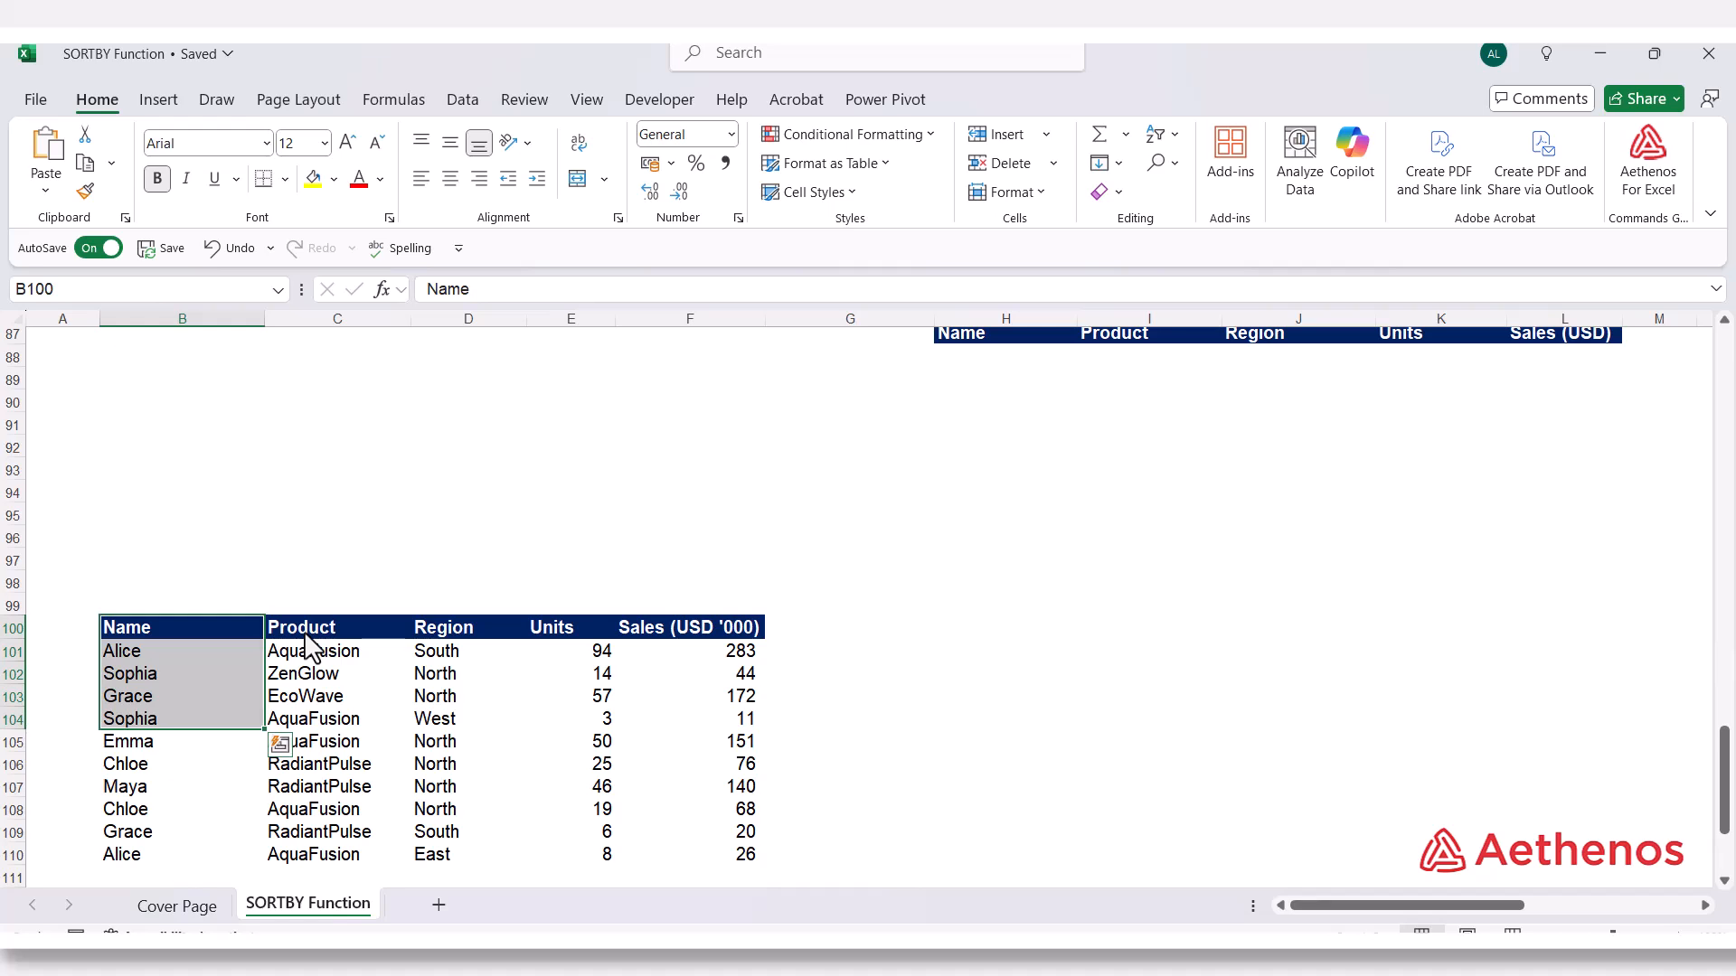
{"action": "left_click_drag", "start_coordinate": [305, 635], "coordinate": [312, 723]}
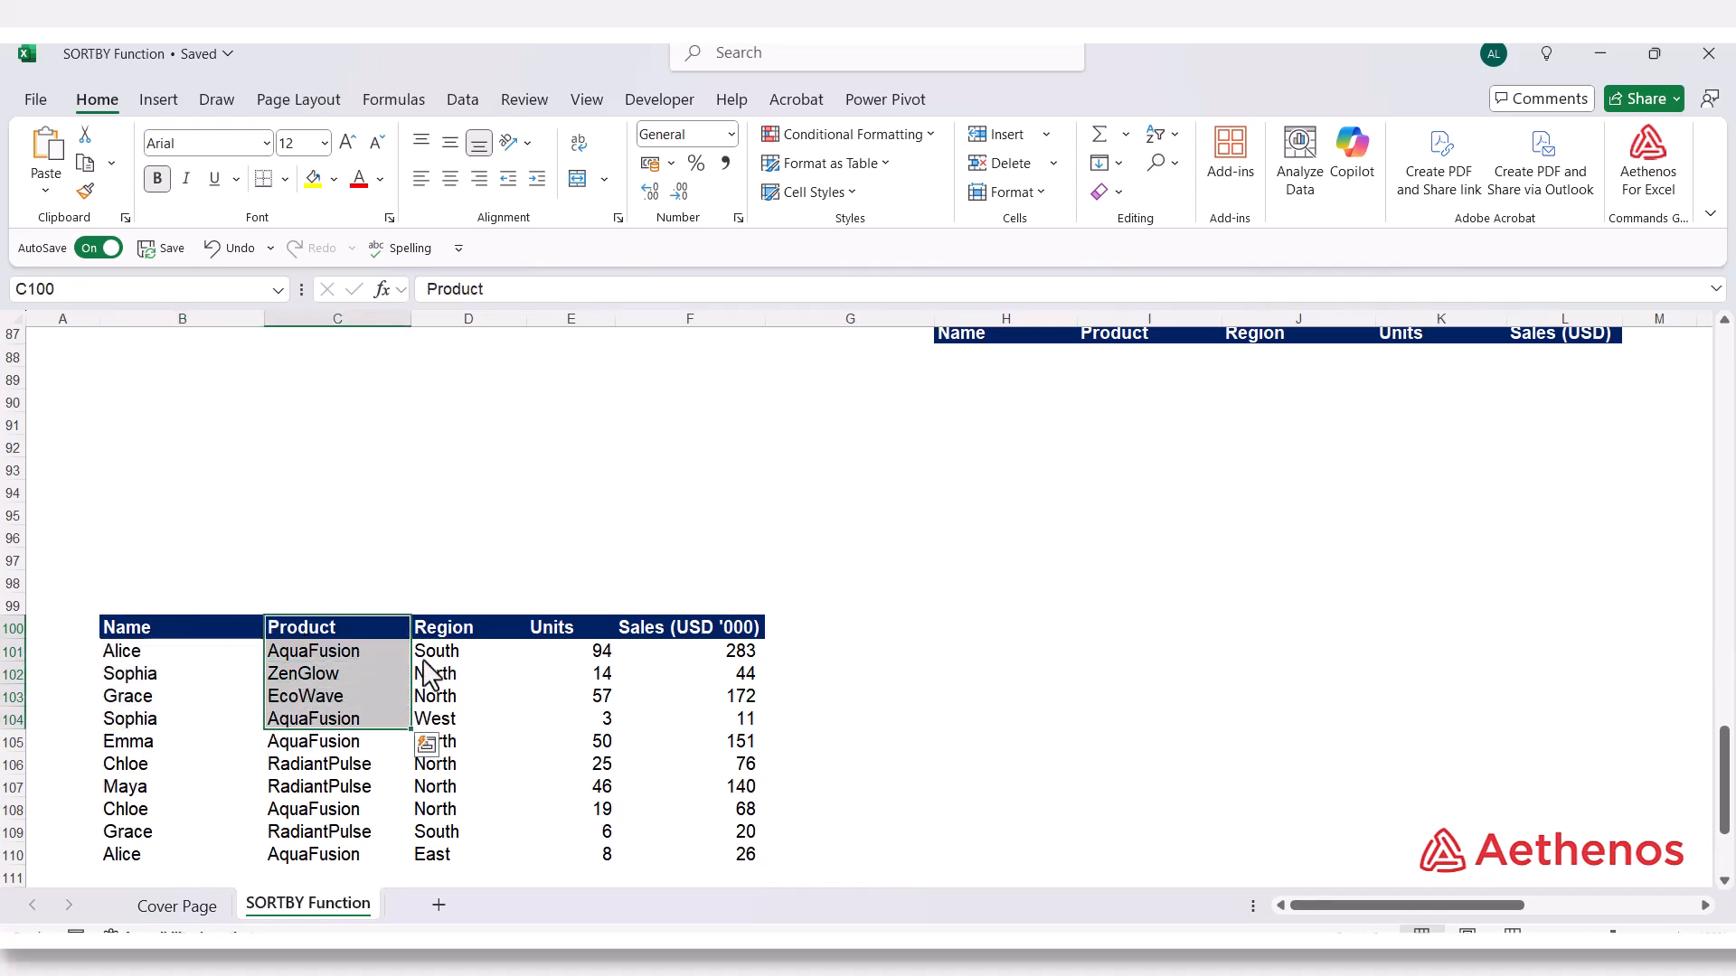
{"action": "left_click_drag", "start_coordinate": [469, 632], "coordinate": [458, 702]}
{"action": "left_click_drag", "start_coordinate": [565, 630], "coordinate": [601, 700]}
{"action": "left_click_drag", "start_coordinate": [690, 633], "coordinate": [669, 705]}
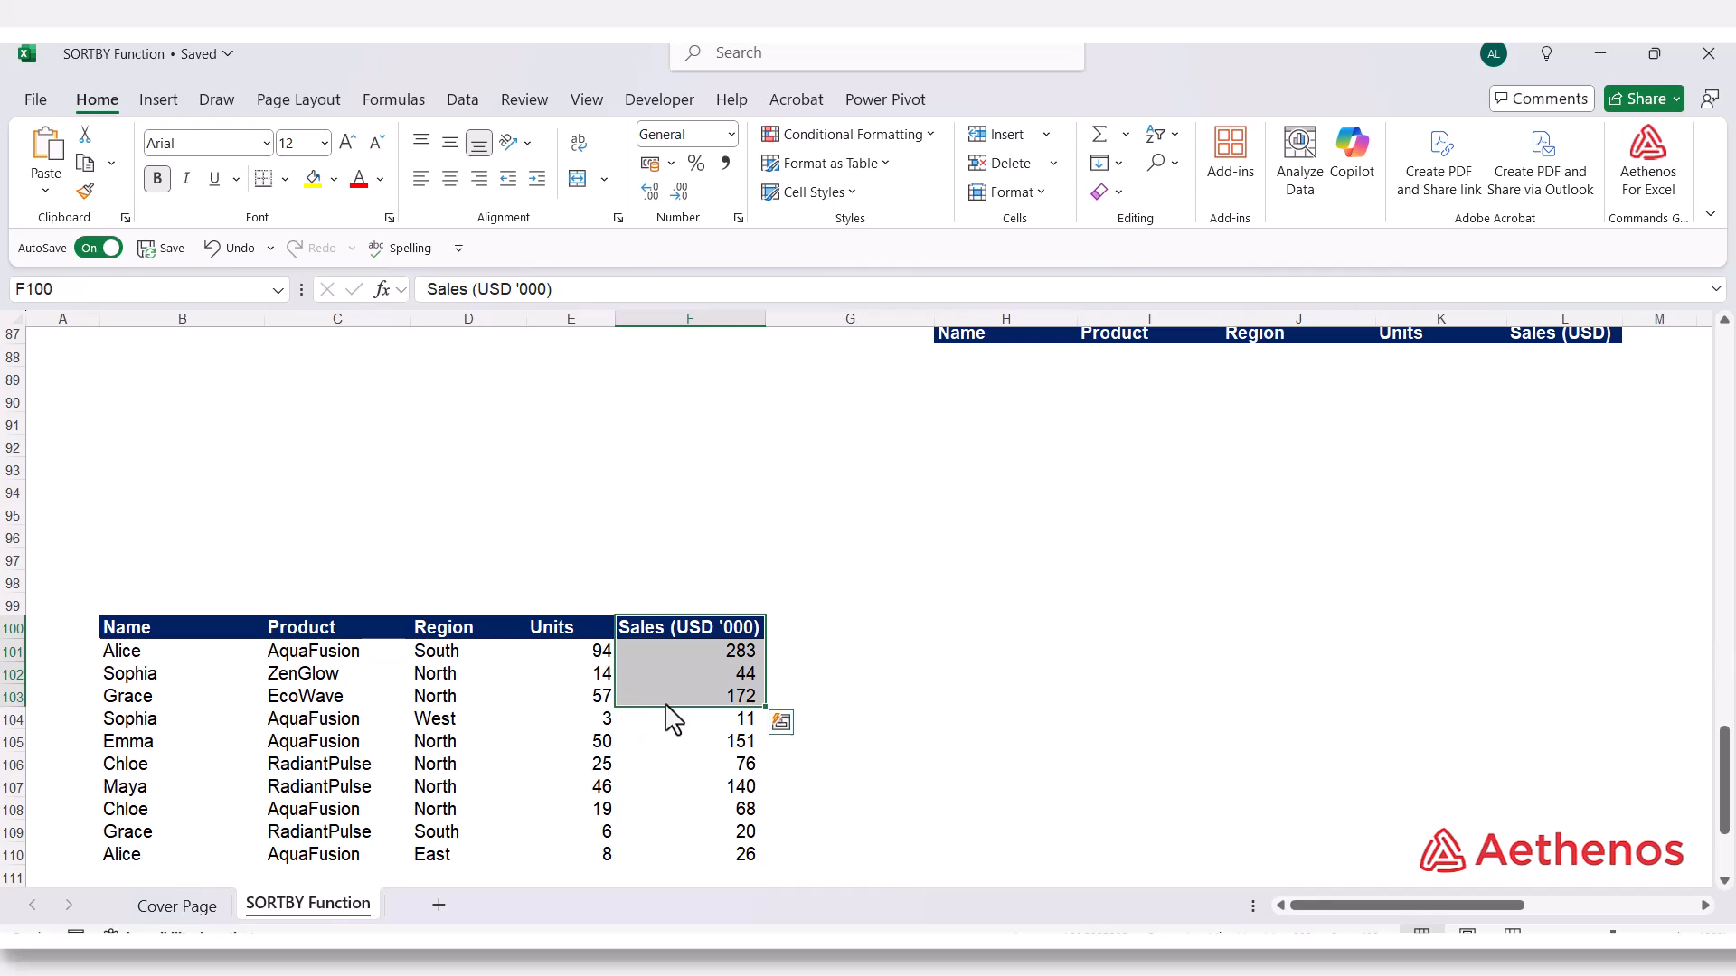
Read the two-level sort instruction for Region and Sales above the empty output headers in row 87
{"action": "scroll", "coordinate": [945, 866], "scroll_direction": "up", "scroll_amount": 2}
{"action": "scroll", "coordinate": [945, 866], "scroll_direction": "down", "scroll_amount": 1}
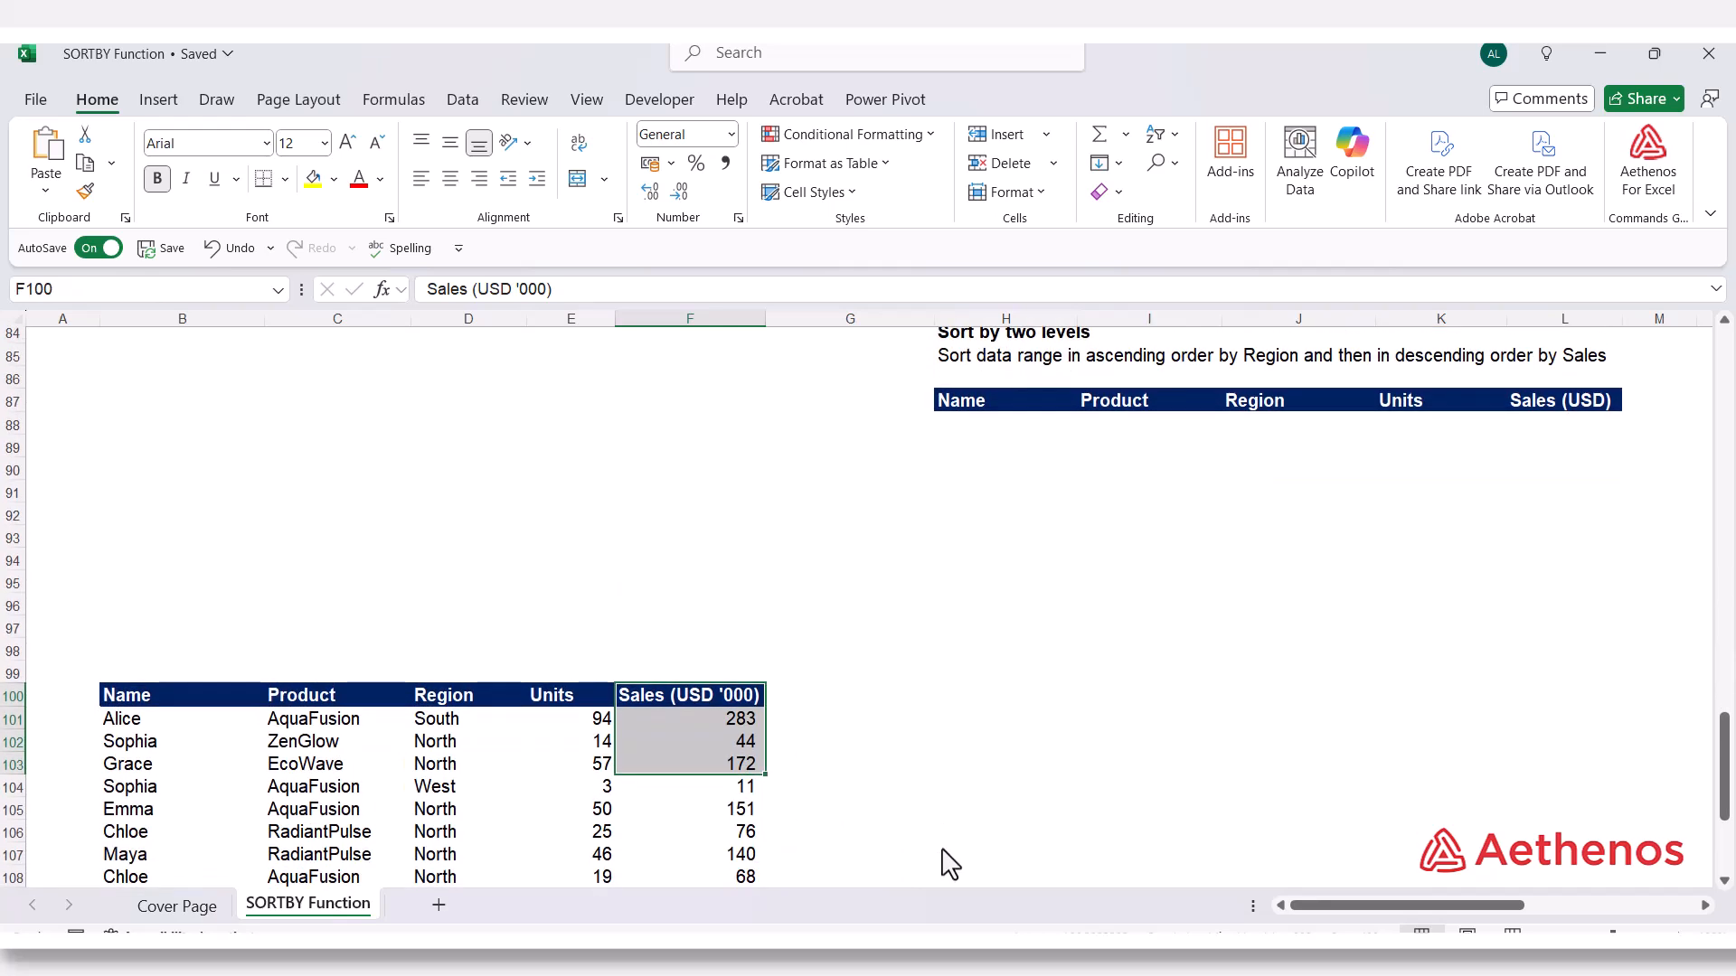
{"action": "scroll", "coordinate": [945, 866], "scroll_direction": "up", "scroll_amount": 1}
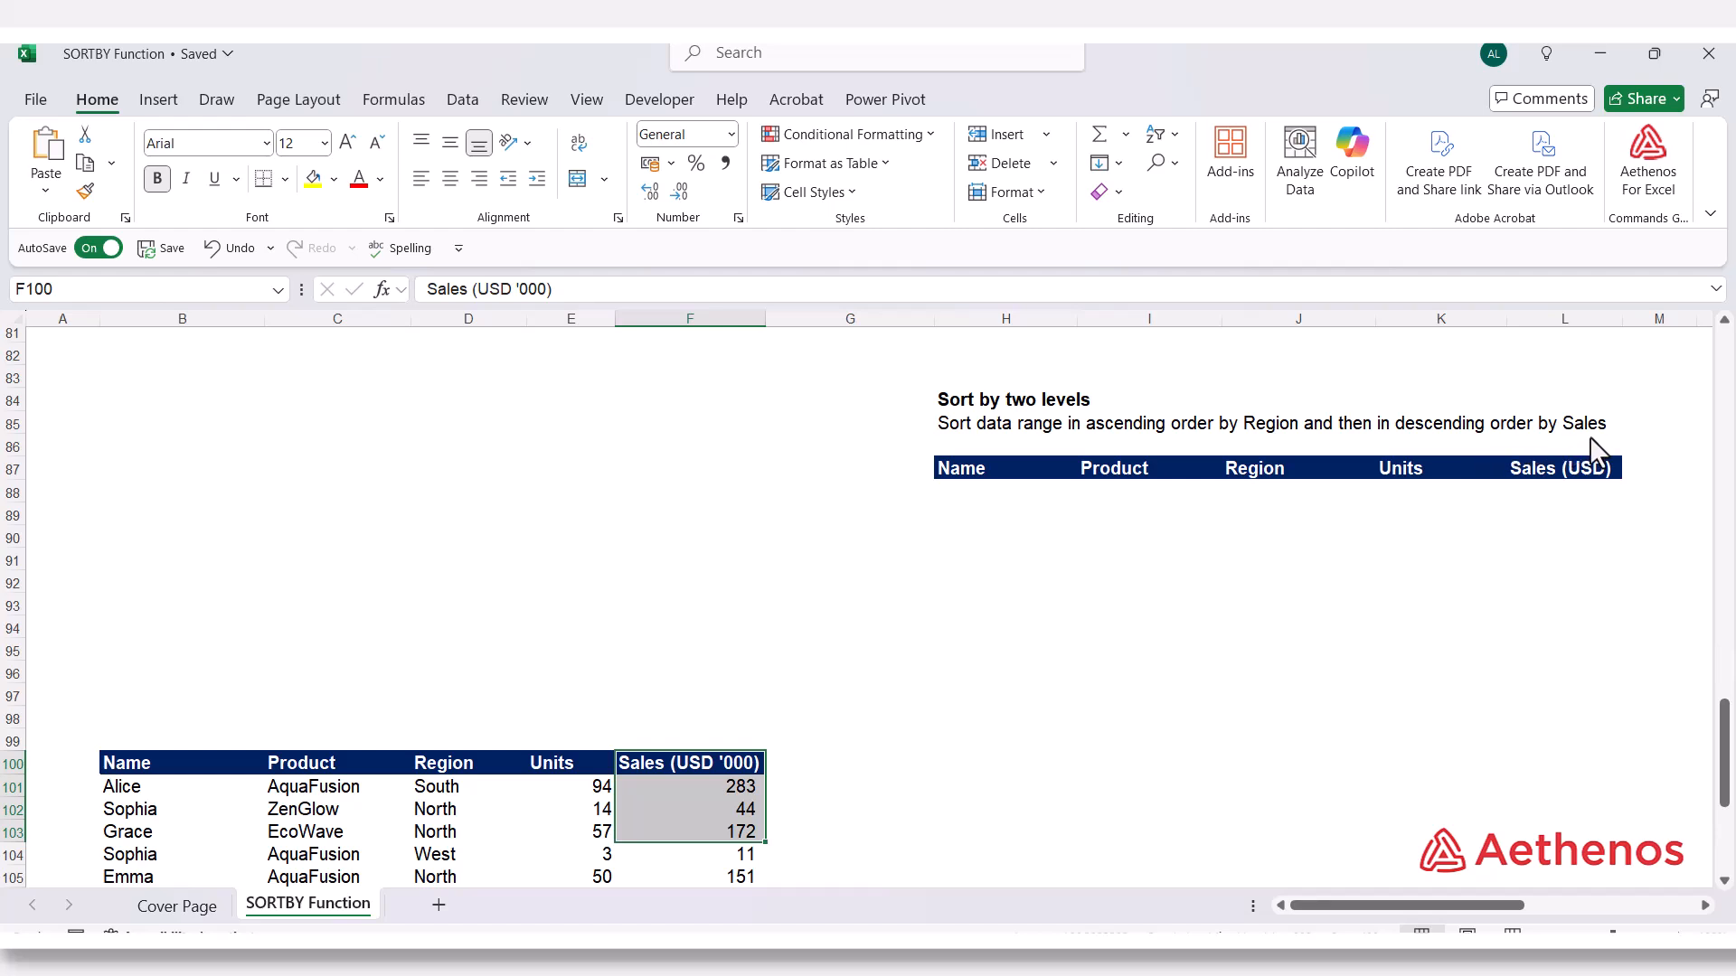
{"action": "left_click", "coordinate": [1236, 432]}
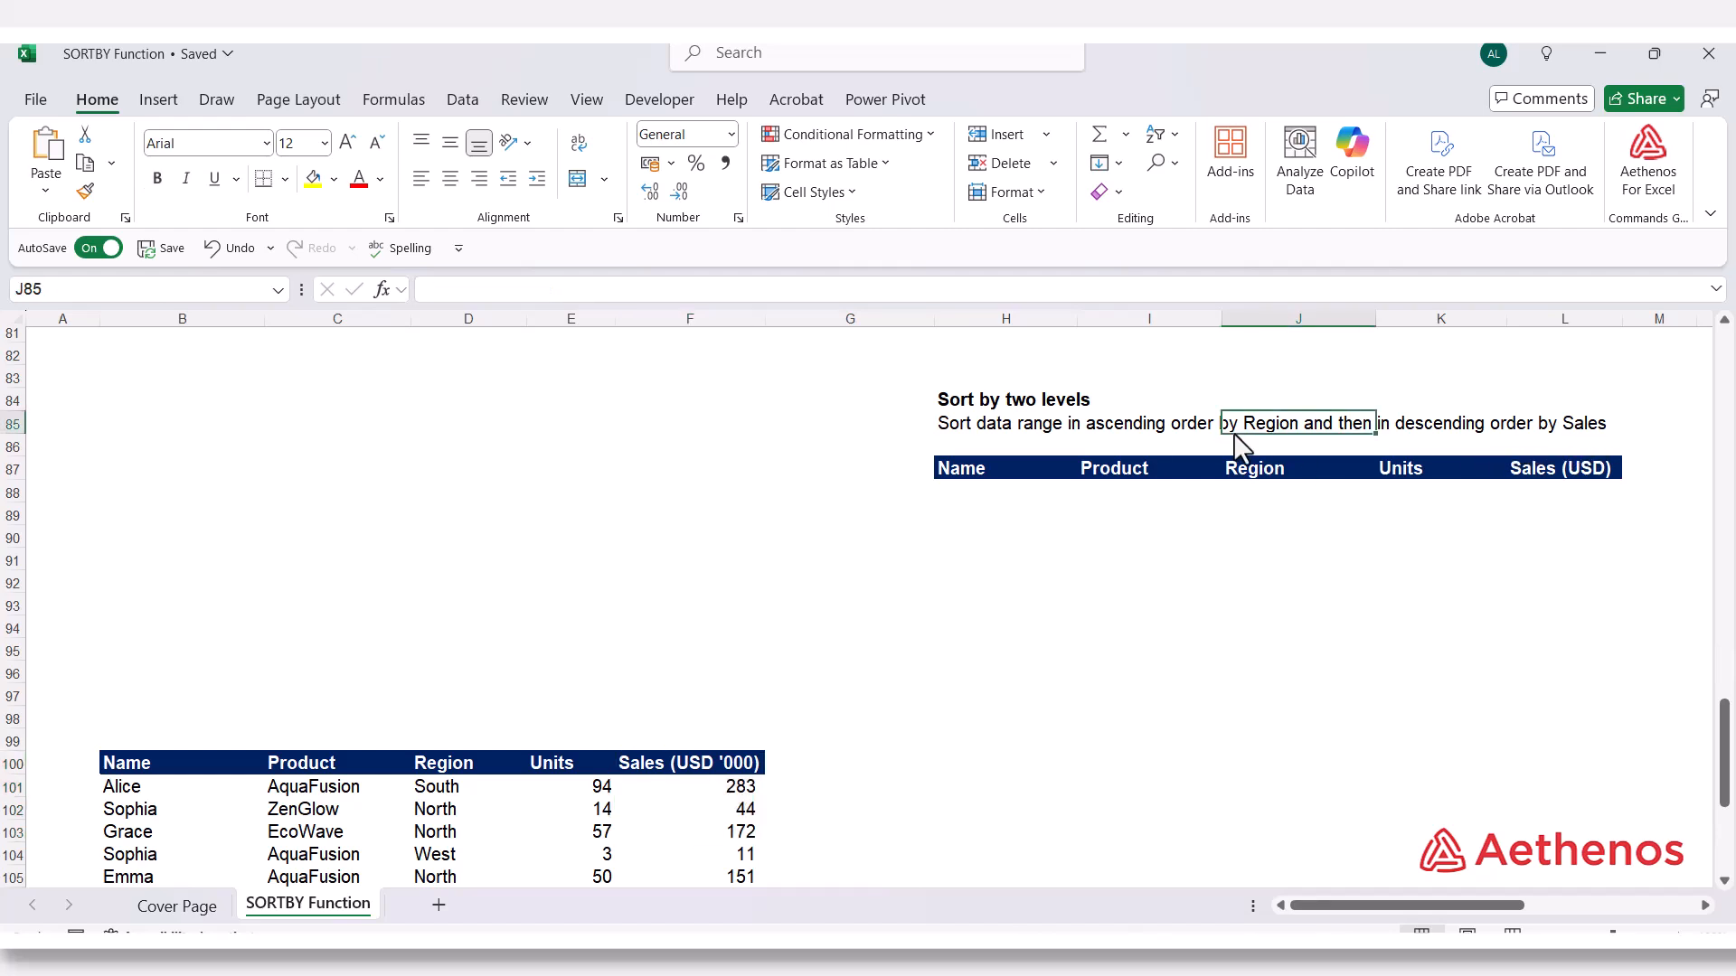
{"action": "left_click", "coordinate": [1160, 444]}
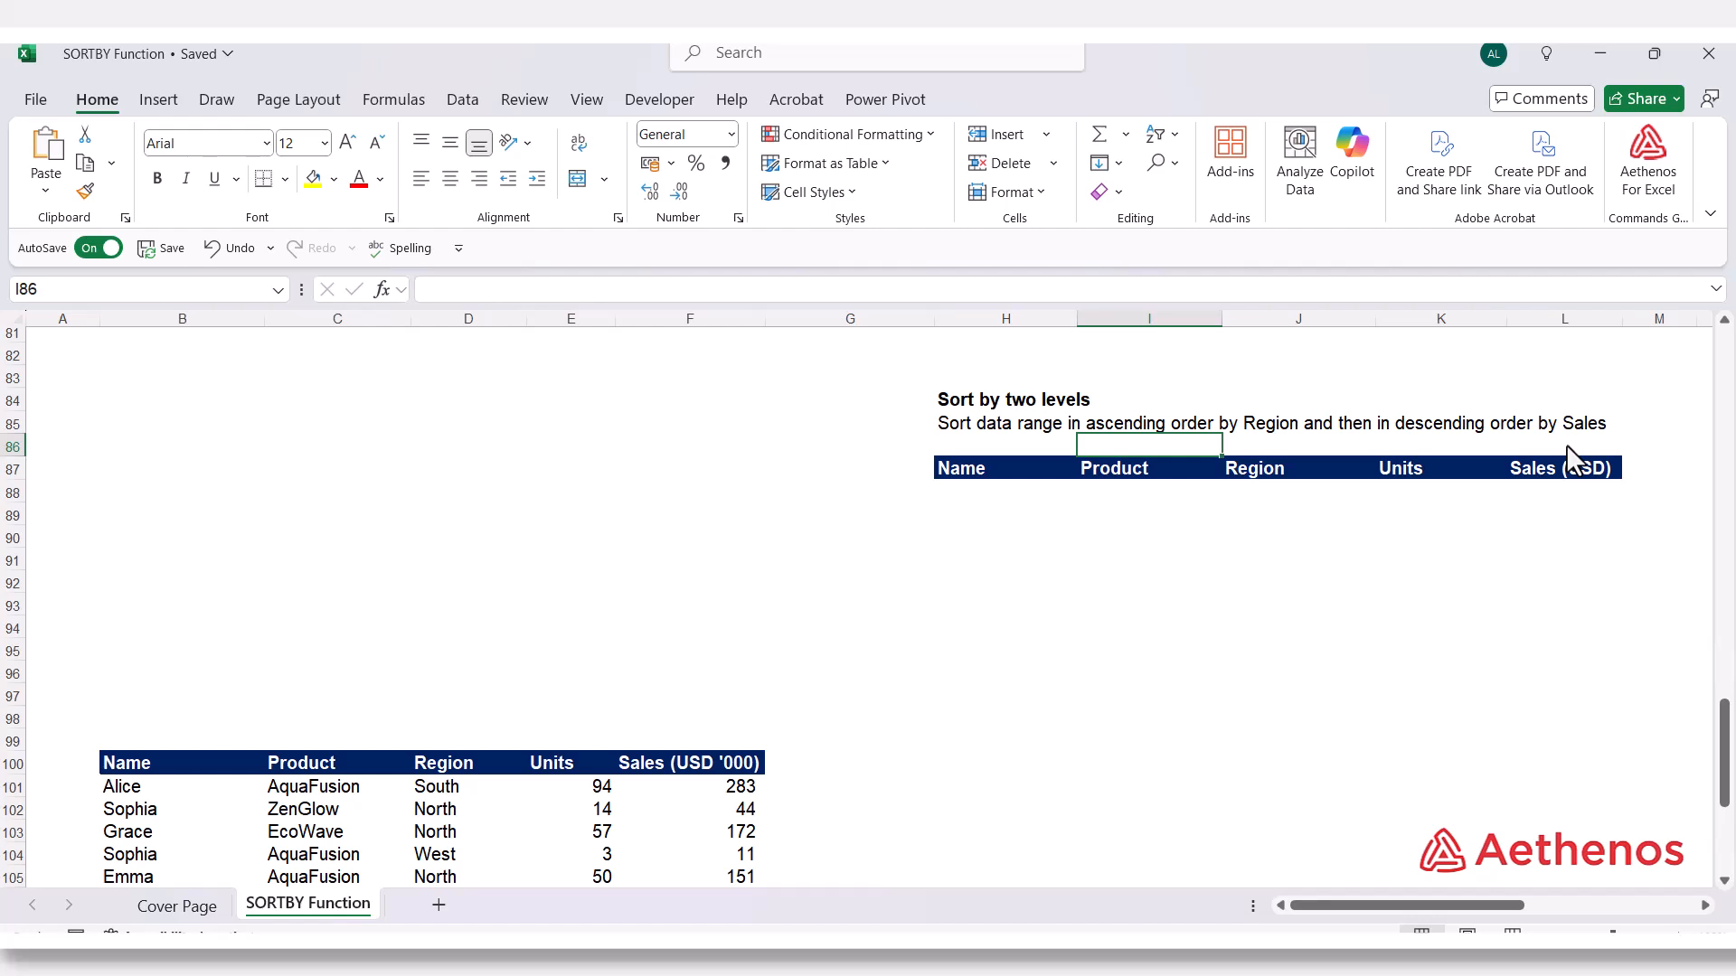
Start a SORTBY formula in H88 with the sales data range B101:F110 as the array
{"action": "left_click", "coordinate": [1011, 497]}
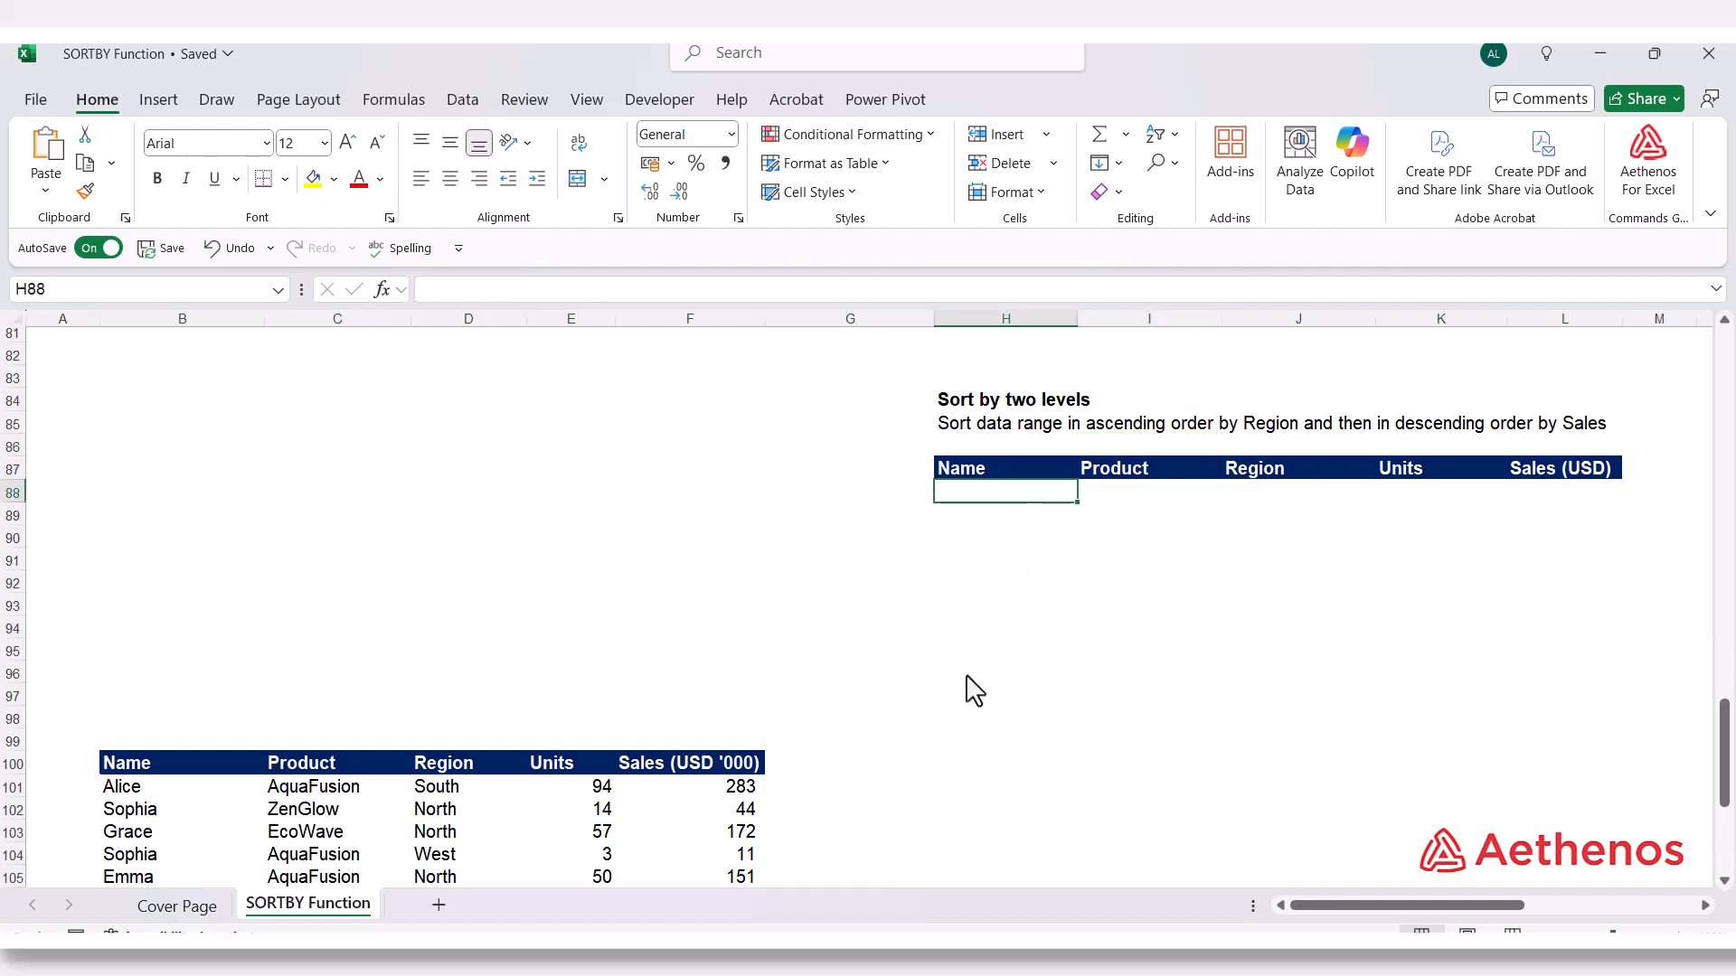
{"action": "type", "text": "="}
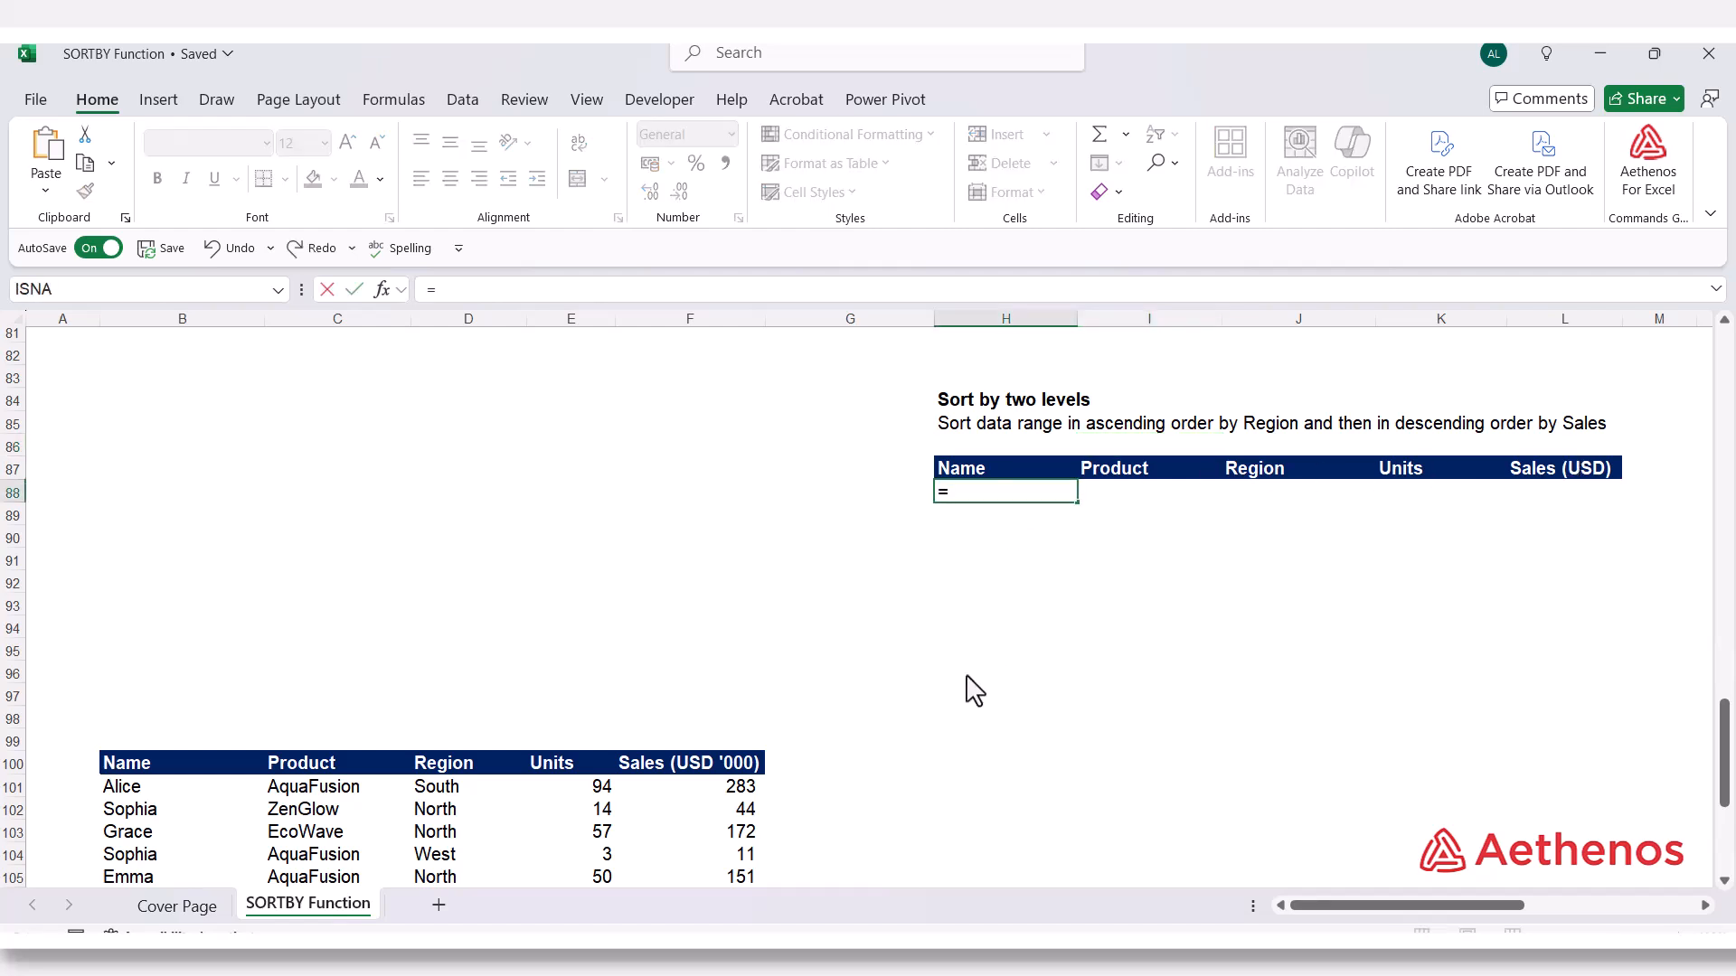
{"action": "type", "text": "sortb"}
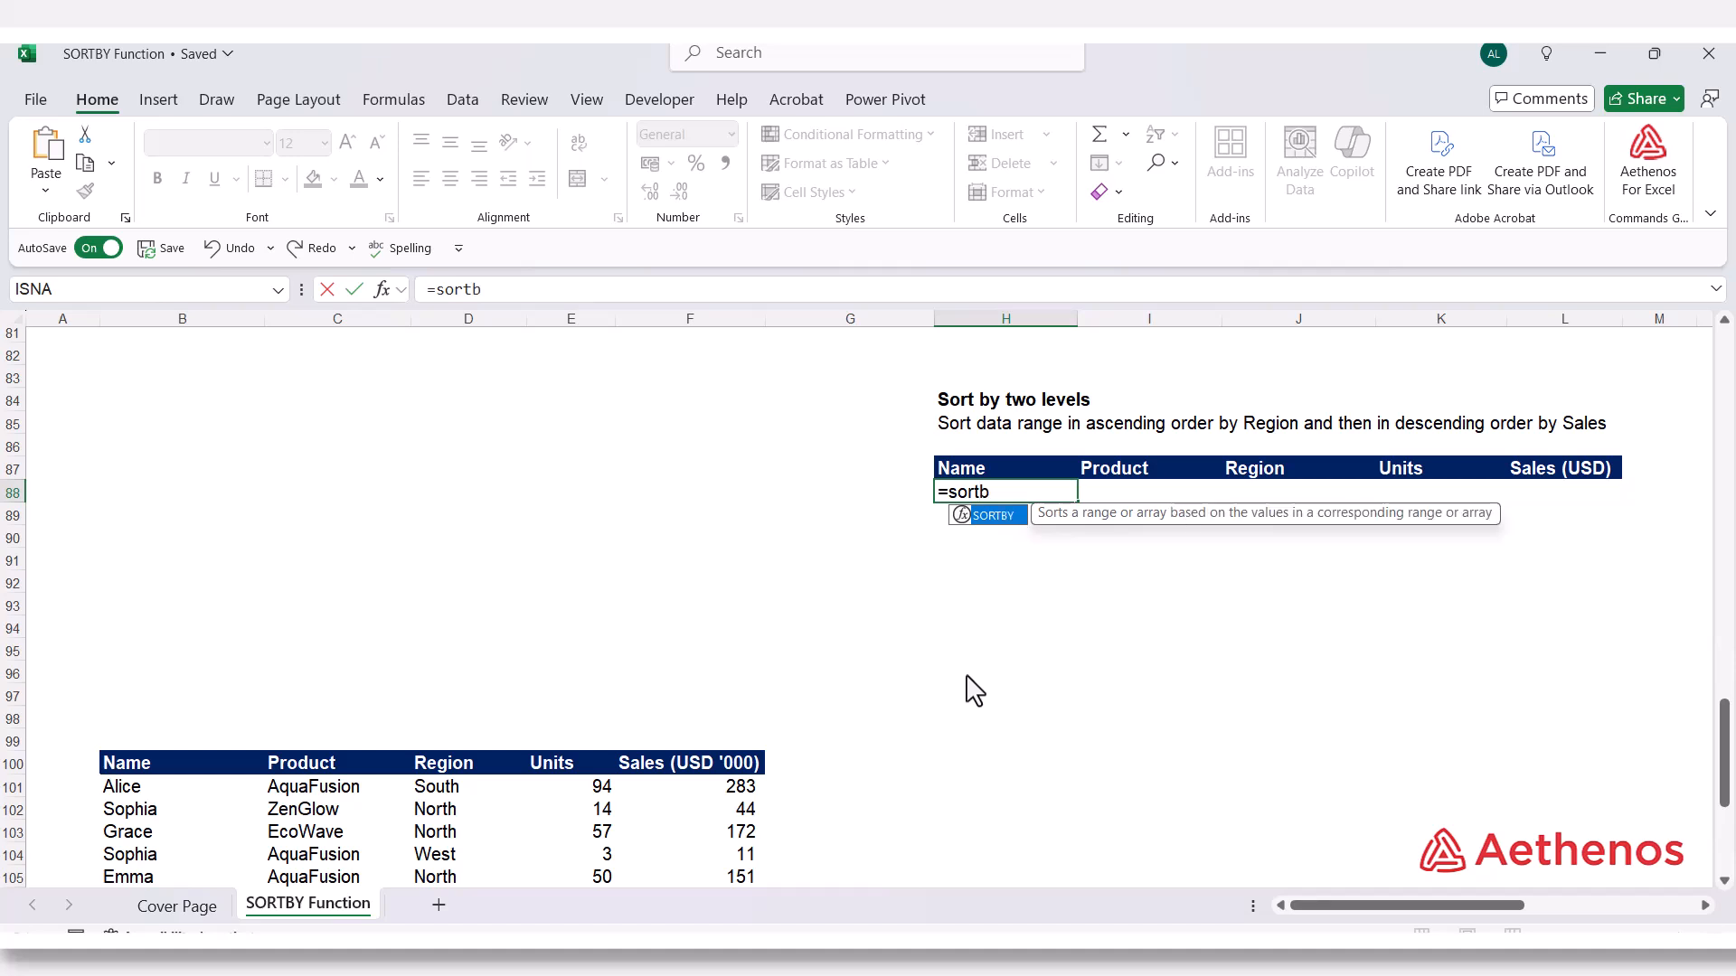
{"action": "type", "text": "y"}
{"action": "key", "text": "Tab"}
{"action": "scroll", "coordinate": [974, 692], "scroll_direction": "down", "scroll_amount": 3}
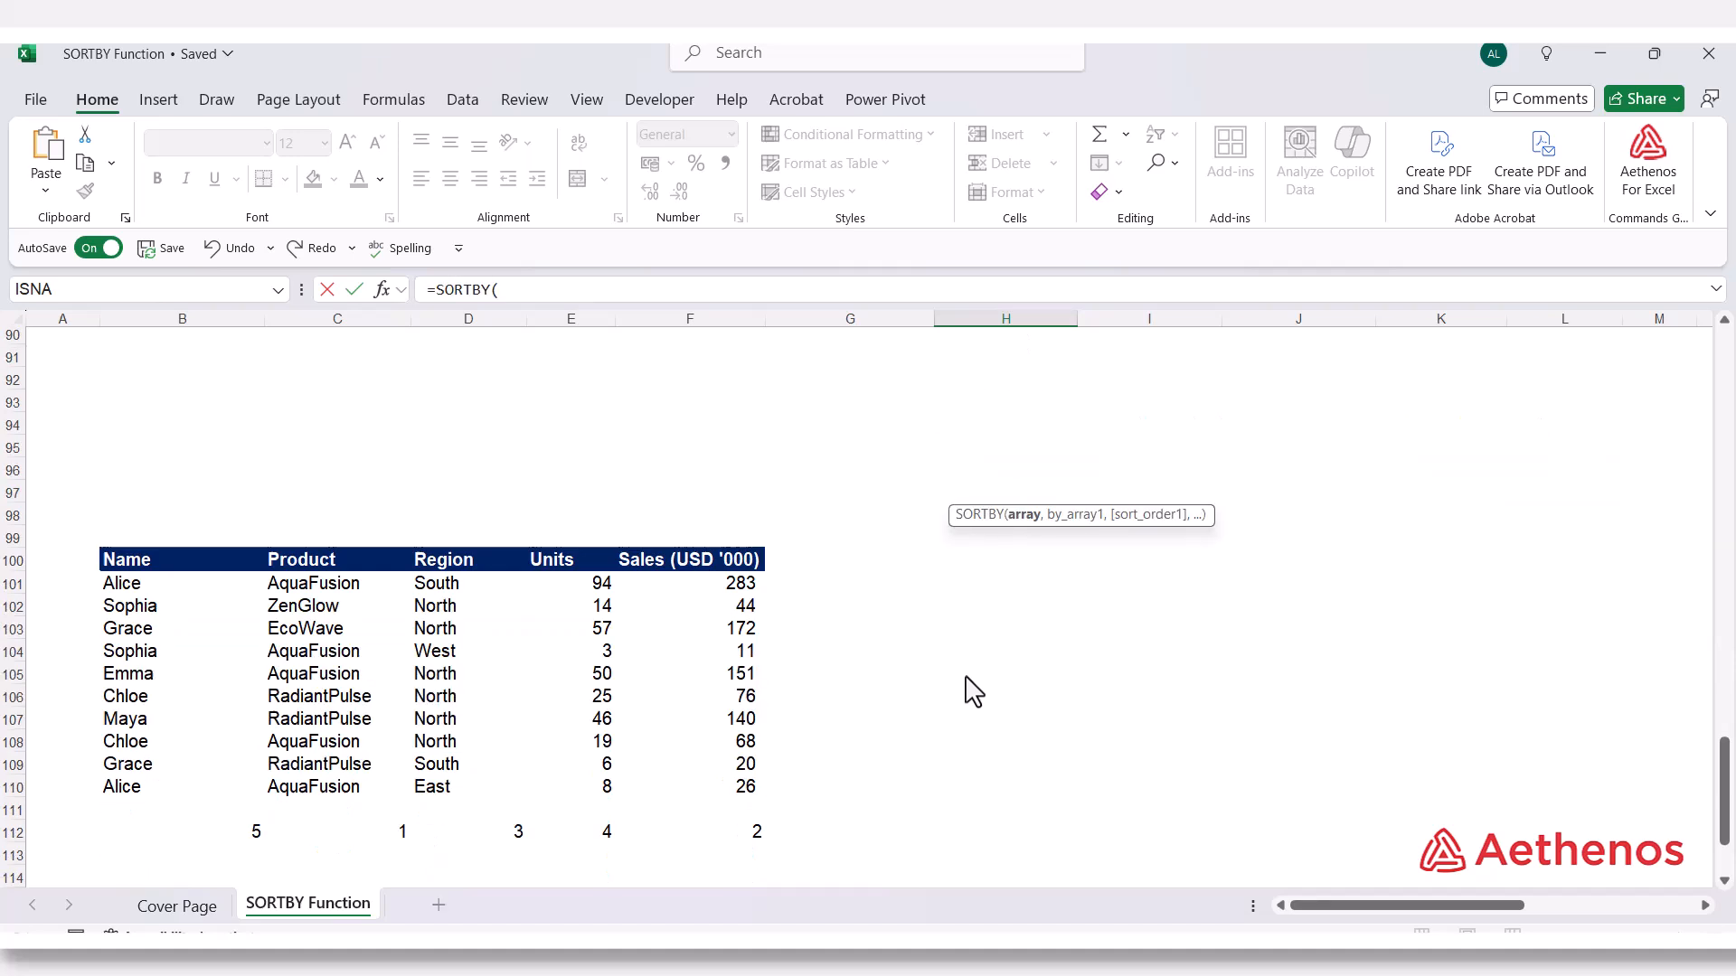
{"action": "left_click_drag", "start_coordinate": [172, 584], "coordinate": [701, 790]}
{"action": "scroll", "coordinate": [965, 710], "scroll_direction": "up", "scroll_amount": 4}
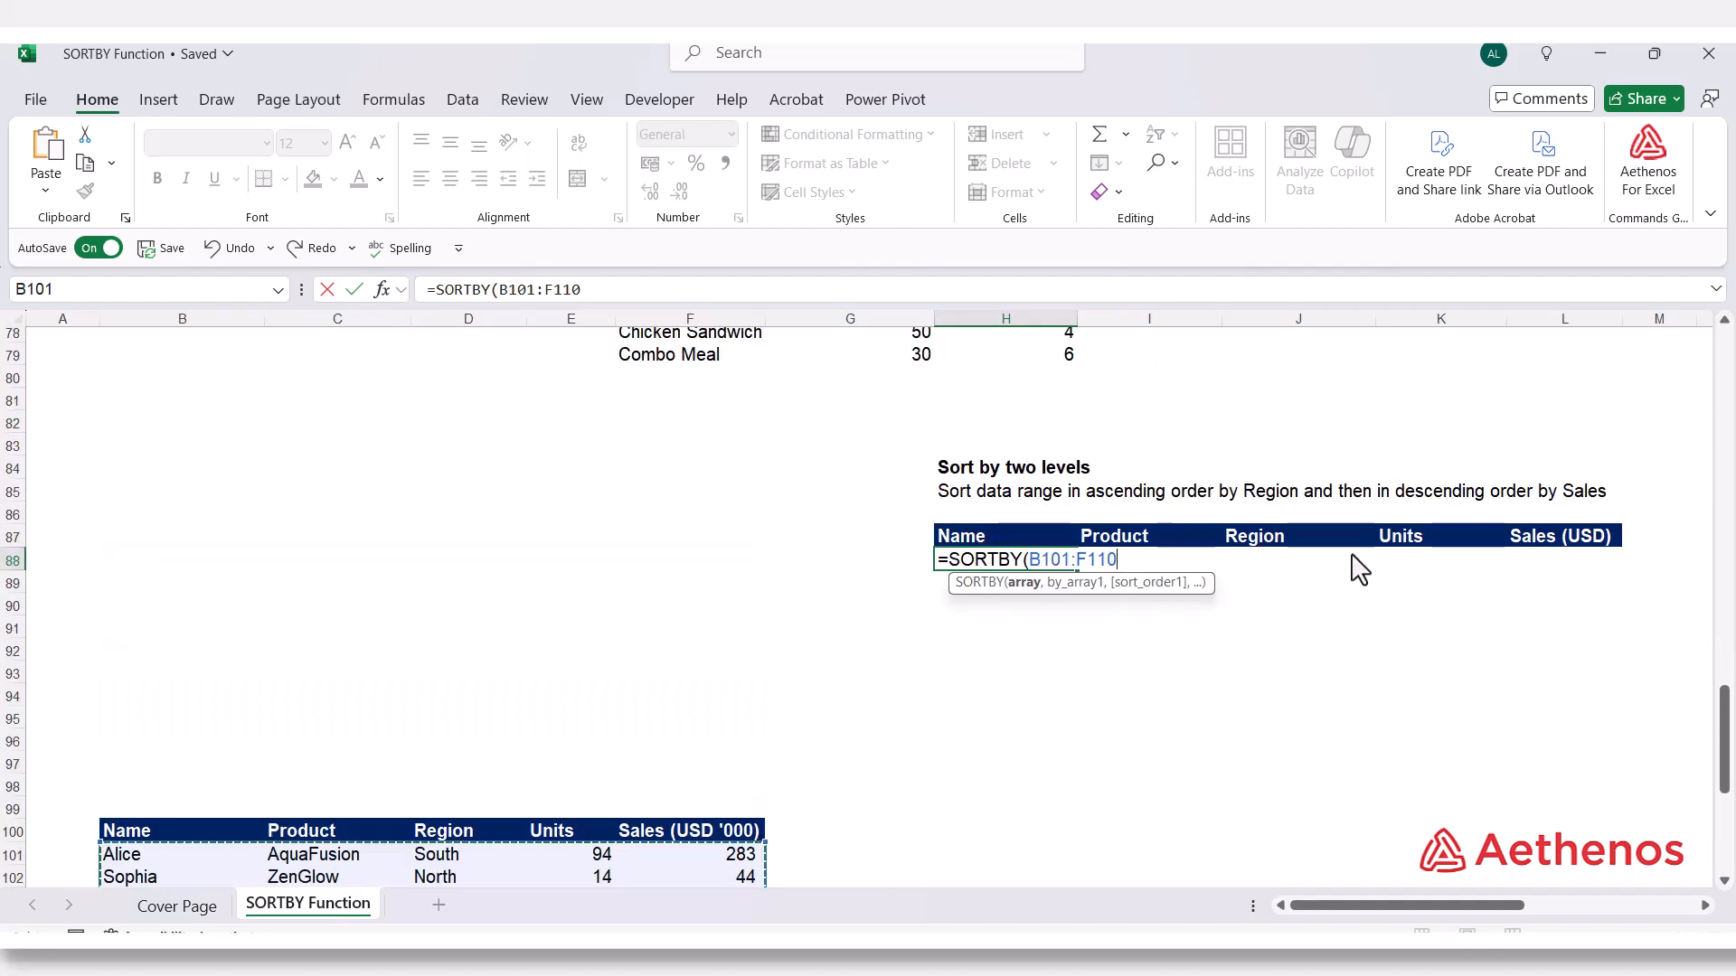
Add the Region range D101:D110 as the formula's first sort key with ascending order 1
{"action": "type", "text": ","}
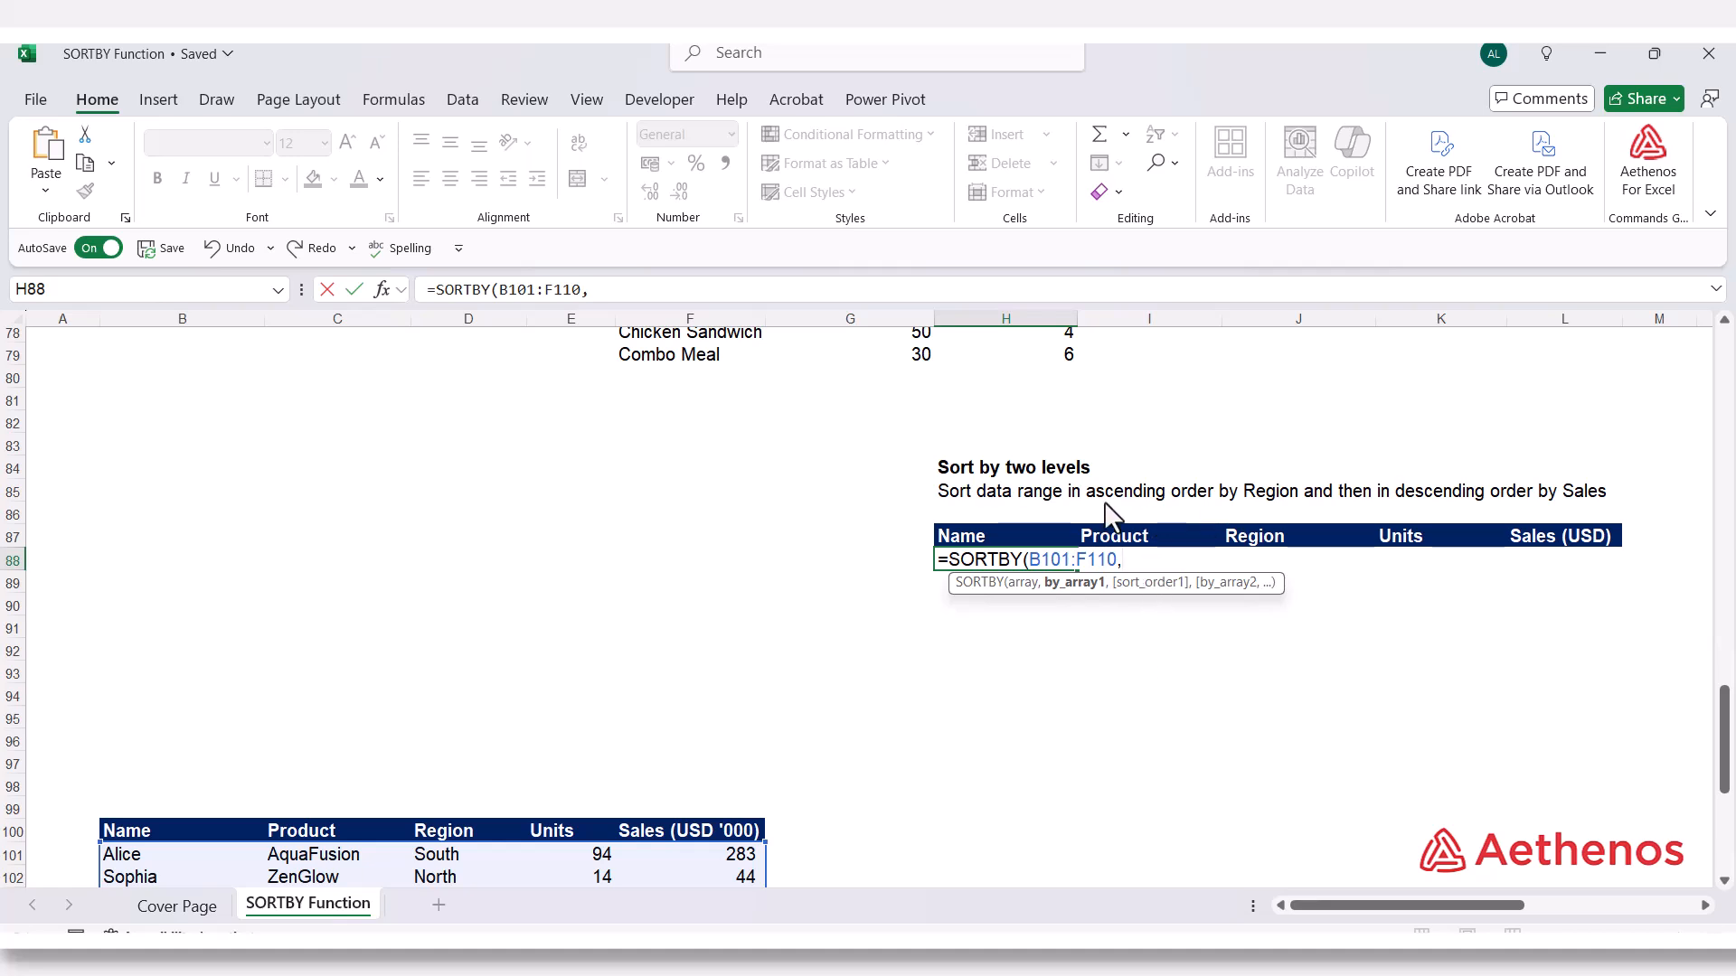
{"action": "scroll", "coordinate": [848, 648], "scroll_direction": "down", "scroll_amount": 3}
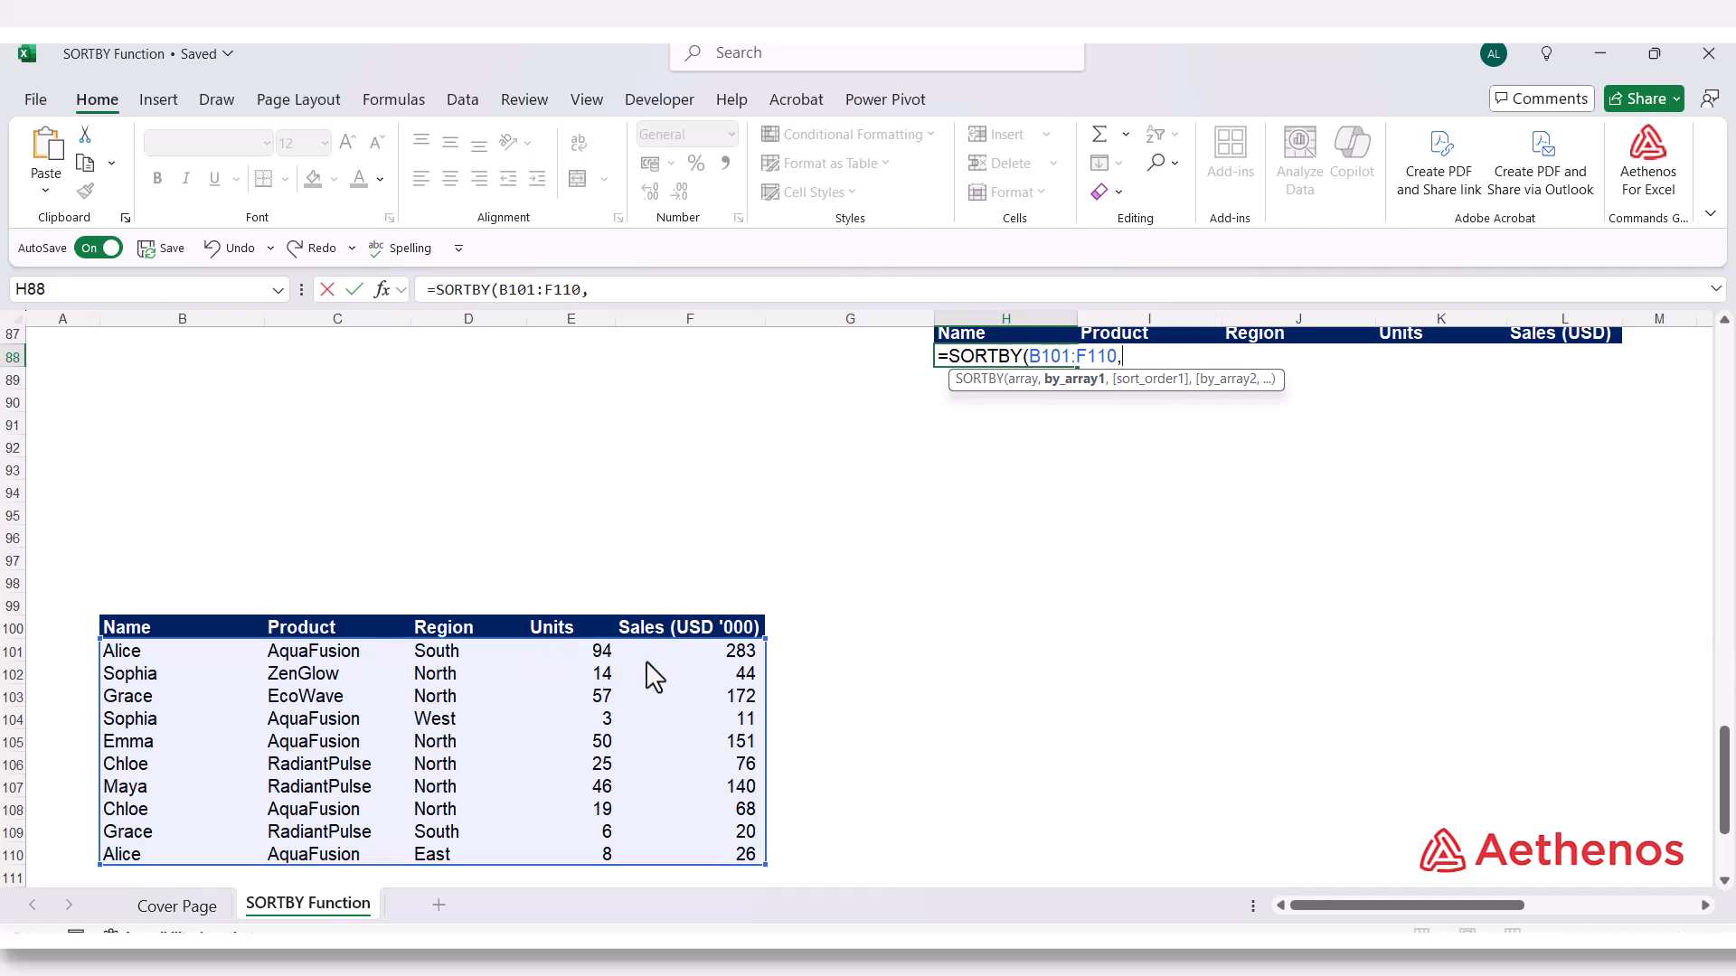
{"action": "left_click_drag", "start_coordinate": [427, 658], "coordinate": [417, 858]}
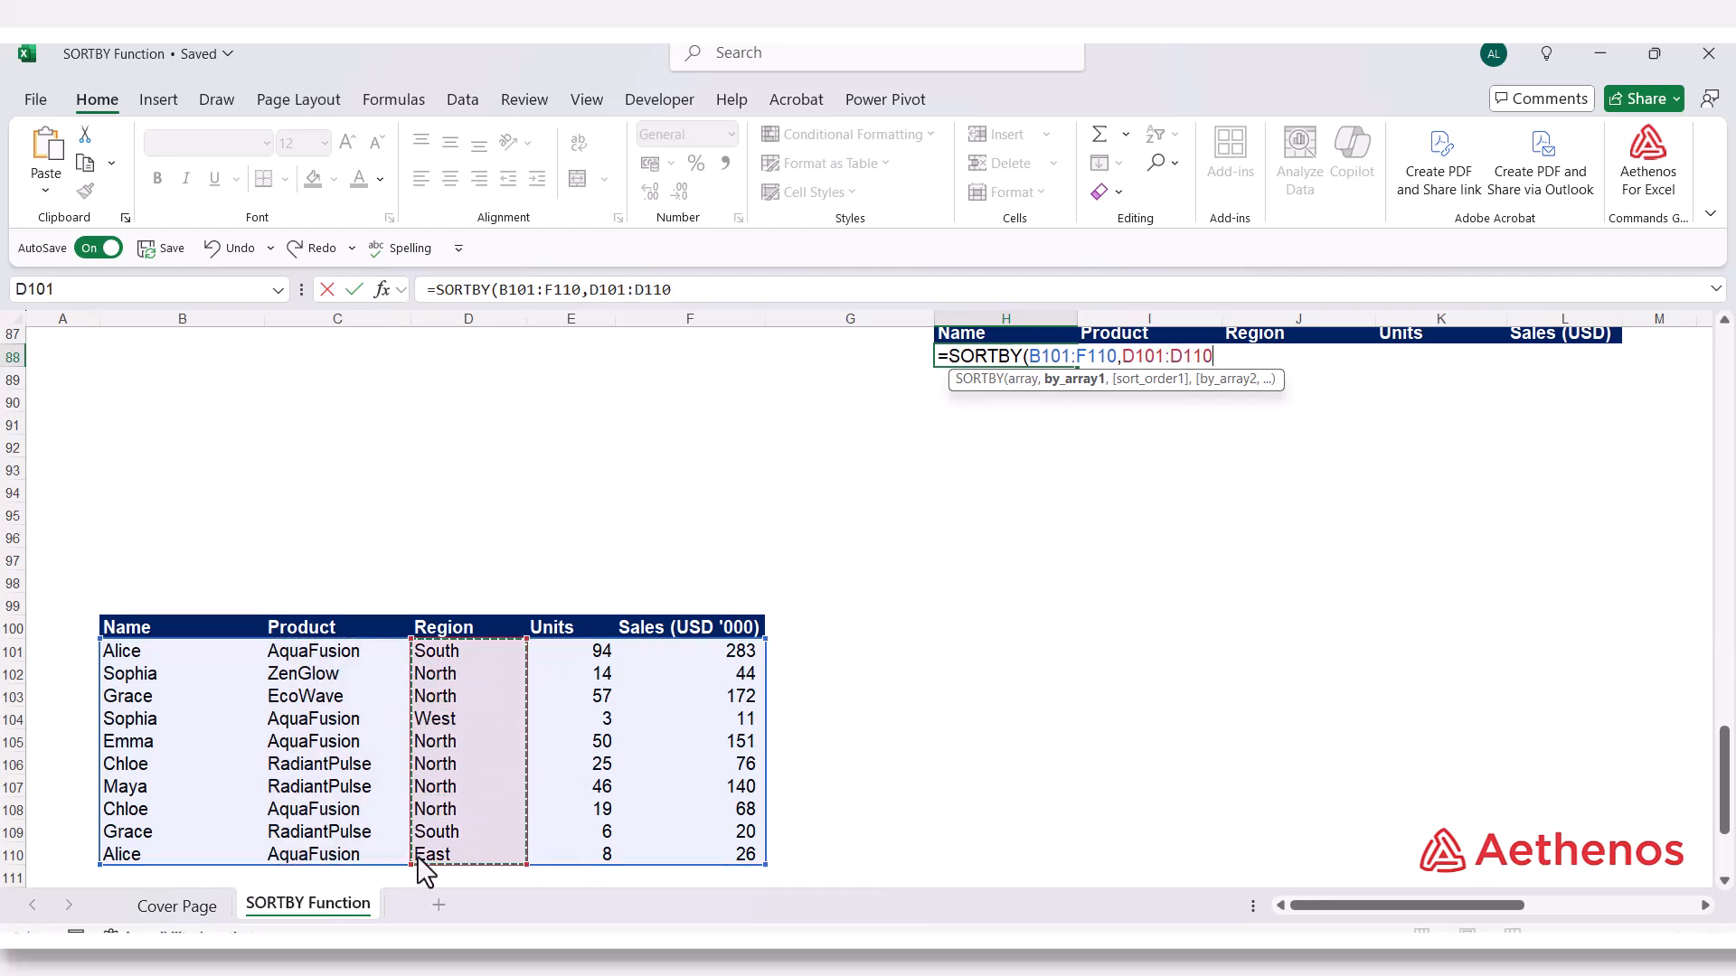
{"action": "type", "text": ","}
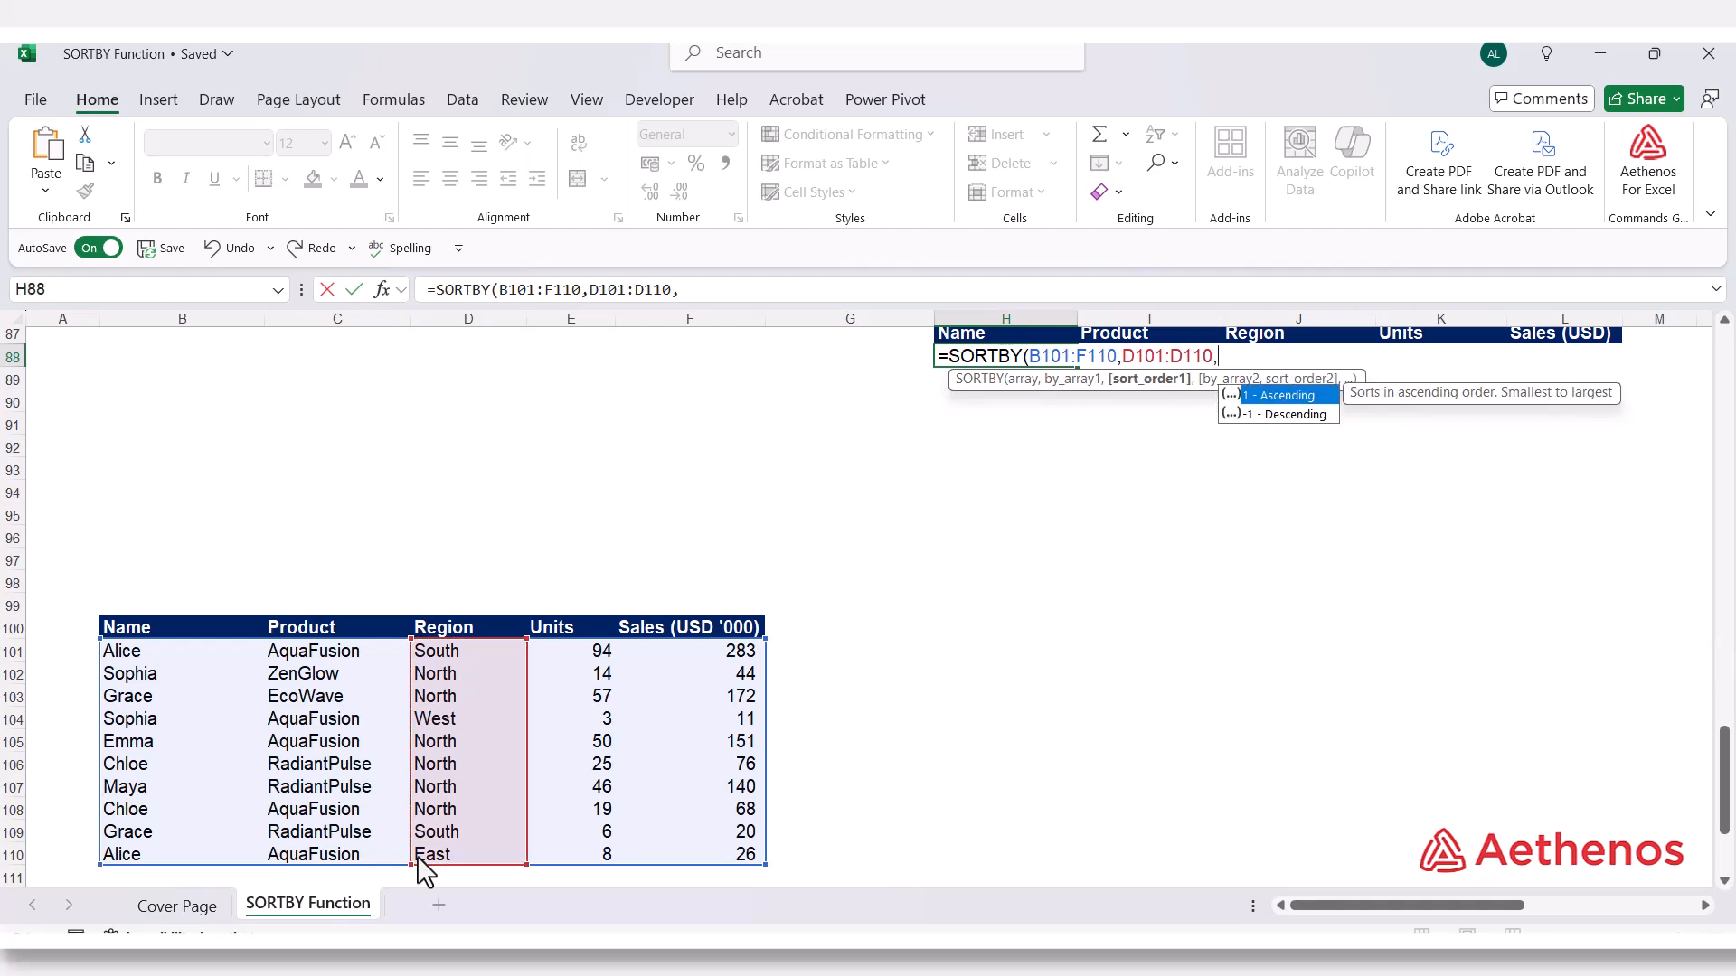
{"action": "type", "text": "1"}
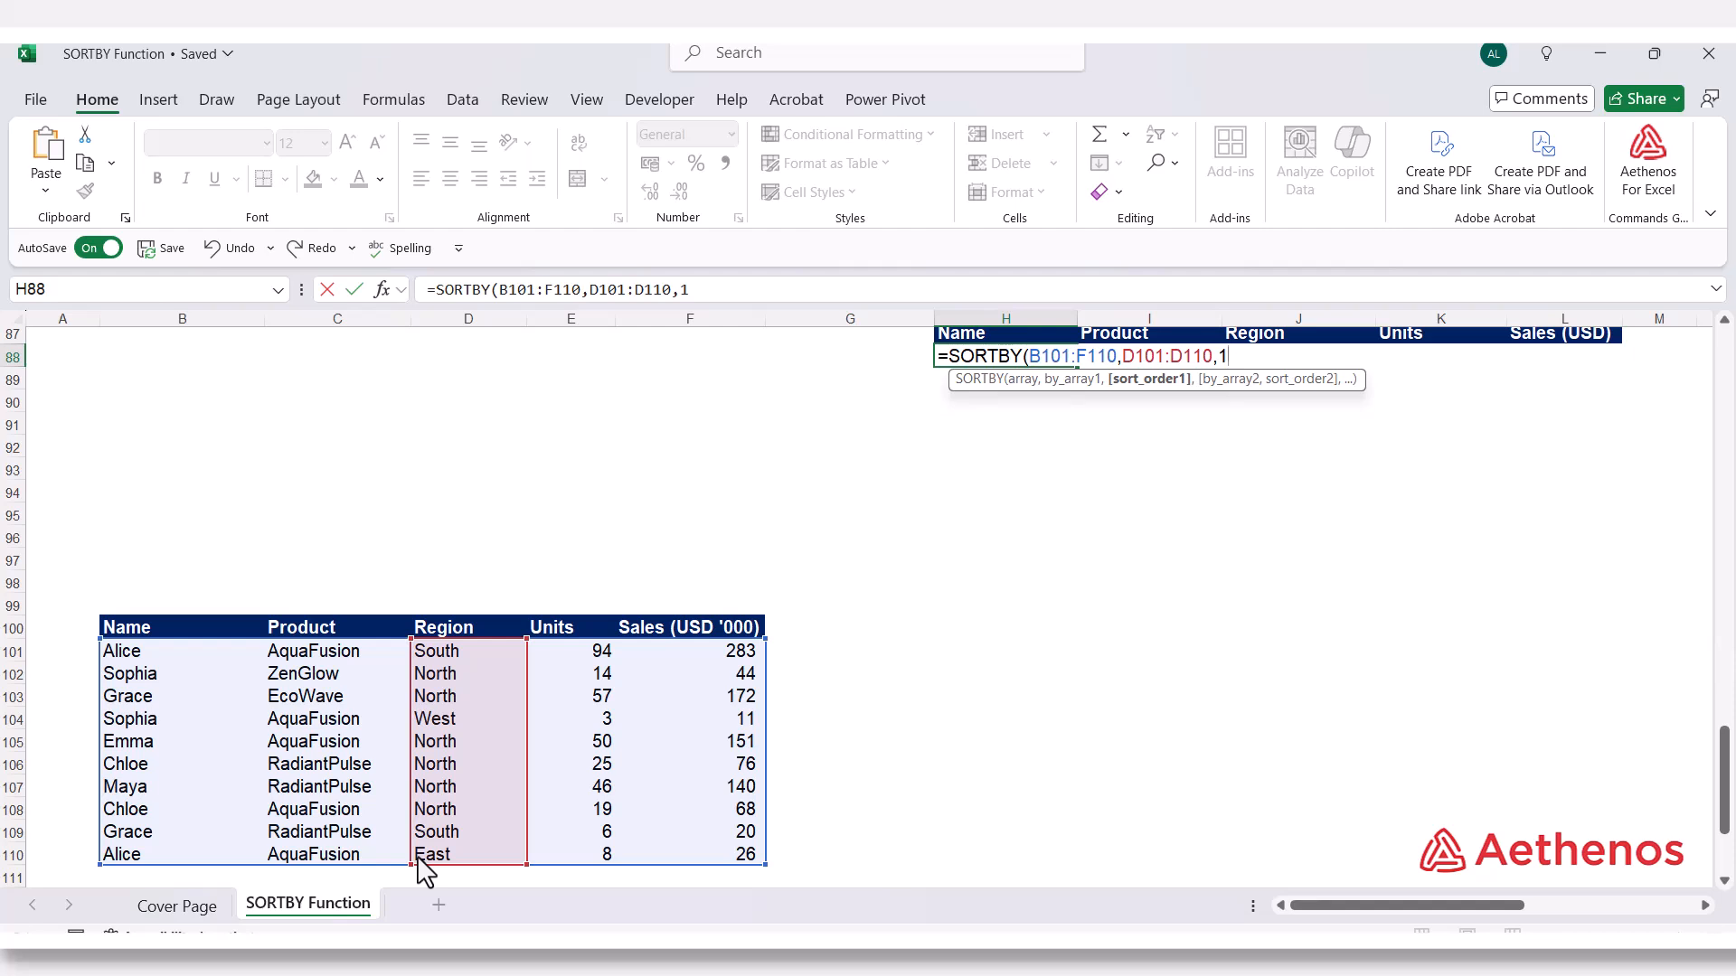
{"action": "type", "text": ","}
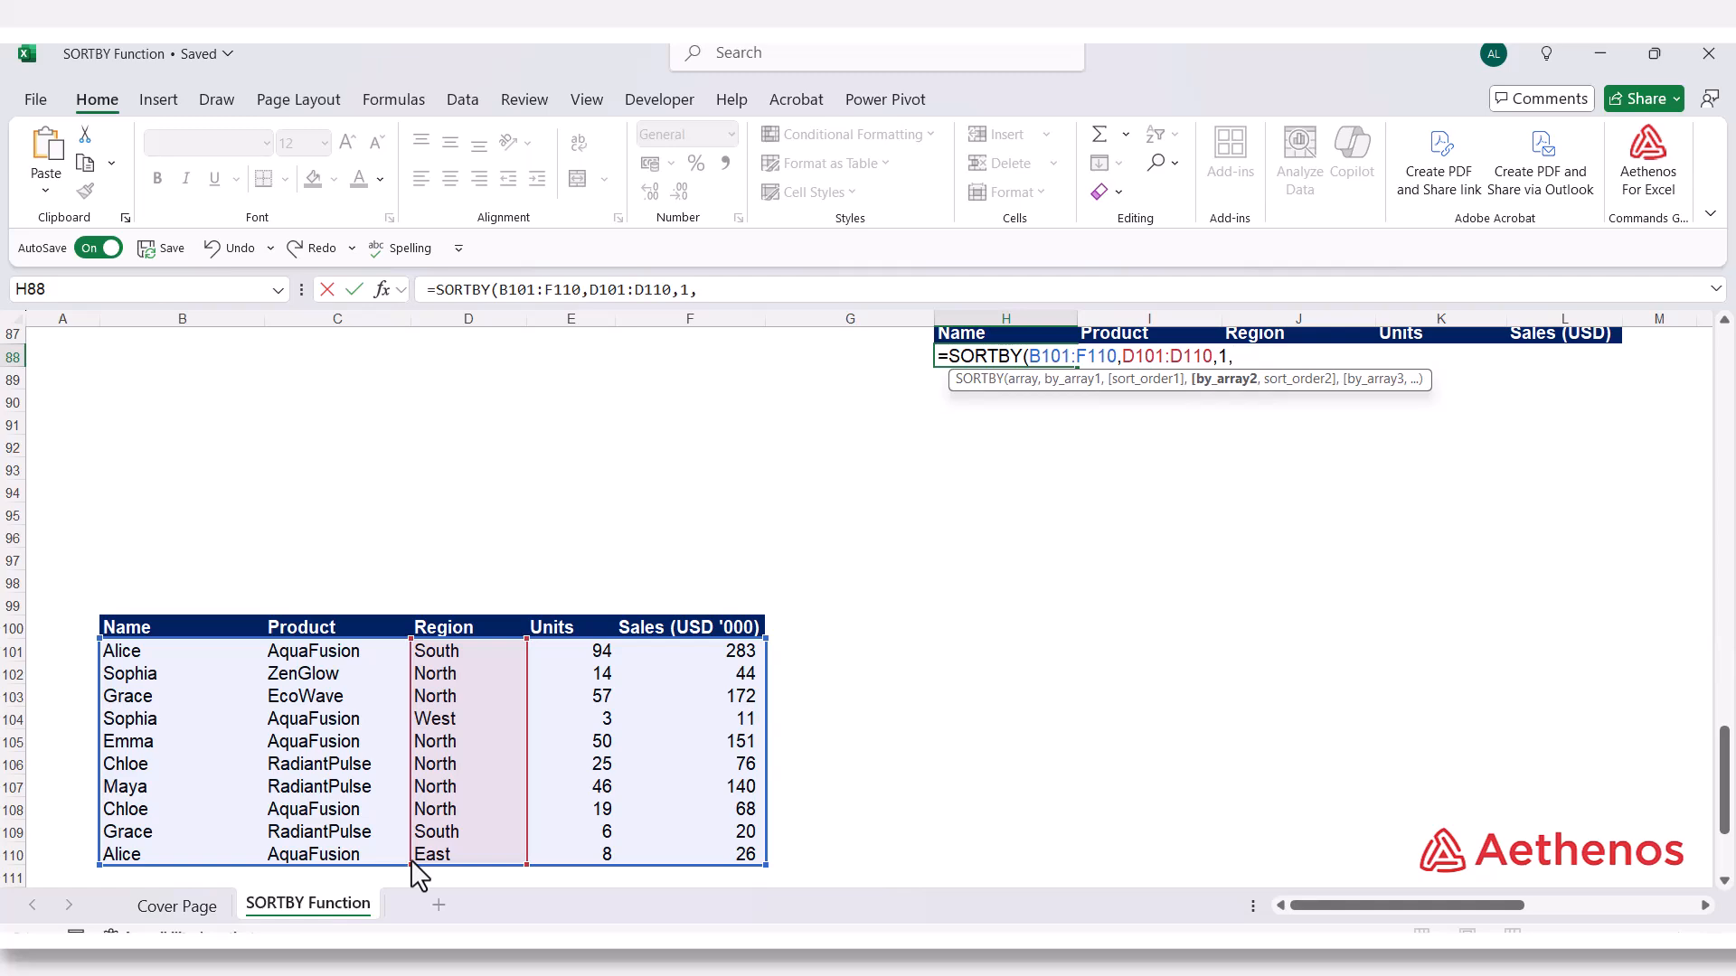
Add F101:F110 with order -1 as the second sort key and enter =SORTBY(B101:F110,D101:D110,1,F101:F110,-1)
{"action": "scroll", "coordinate": [419, 872], "scroll_direction": "up", "scroll_amount": 3}
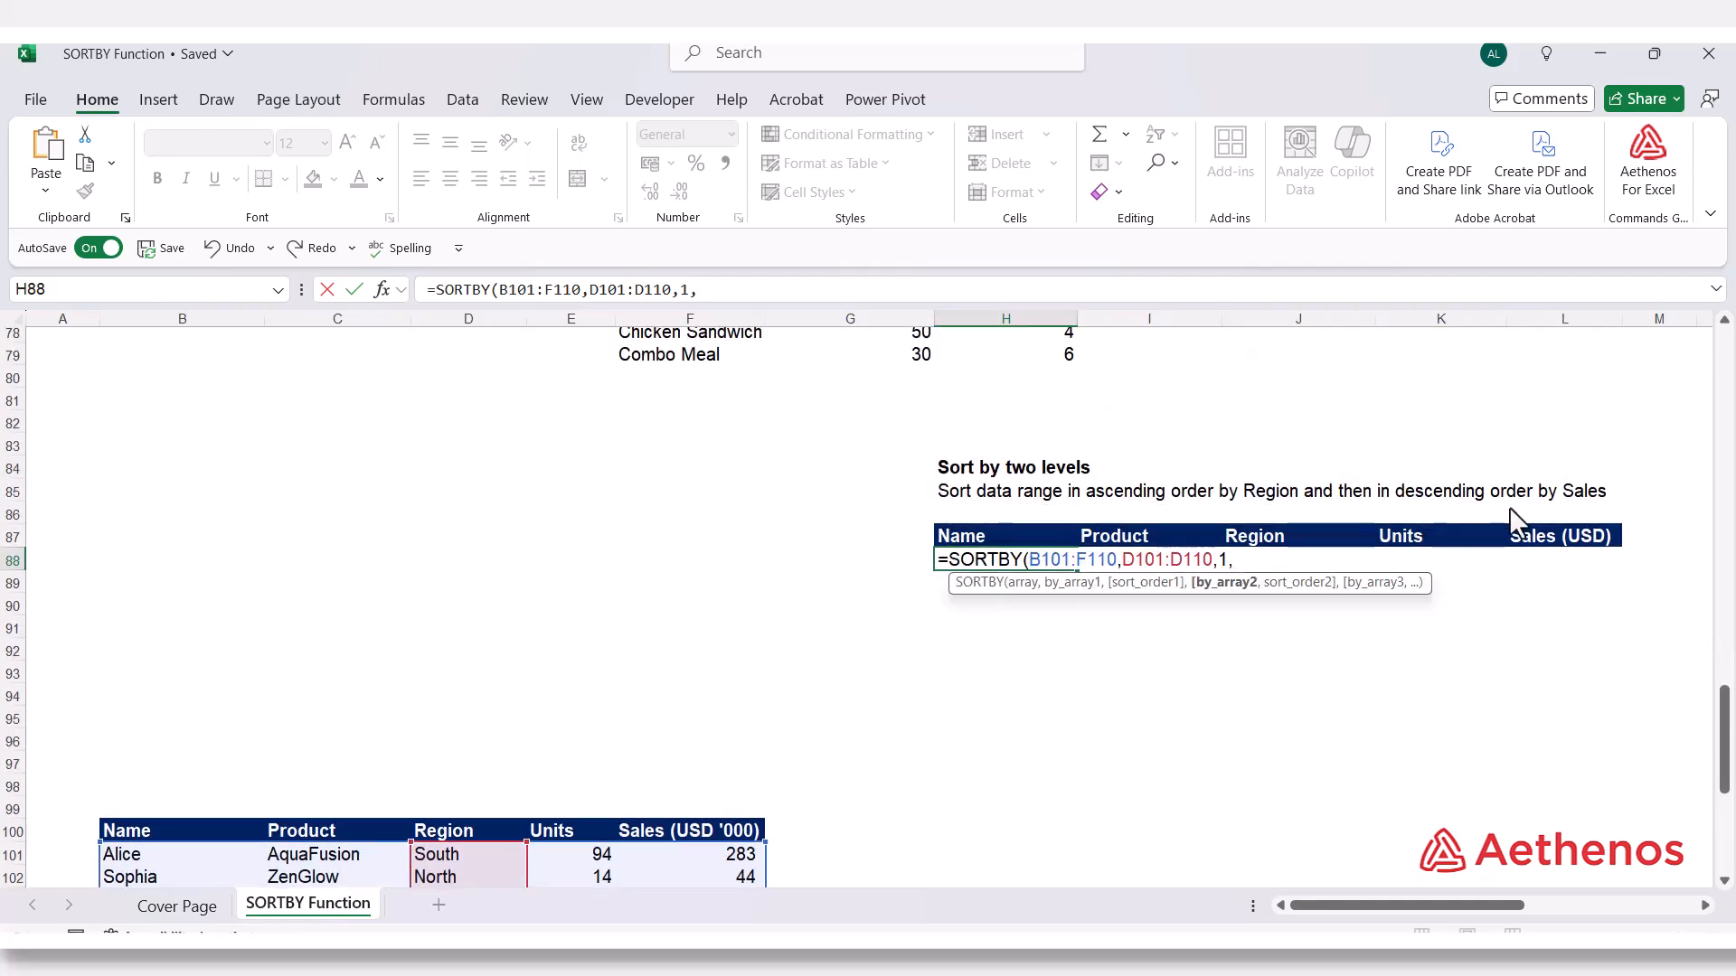
{"action": "scroll", "coordinate": [1096, 702], "scroll_direction": "down", "scroll_amount": 3}
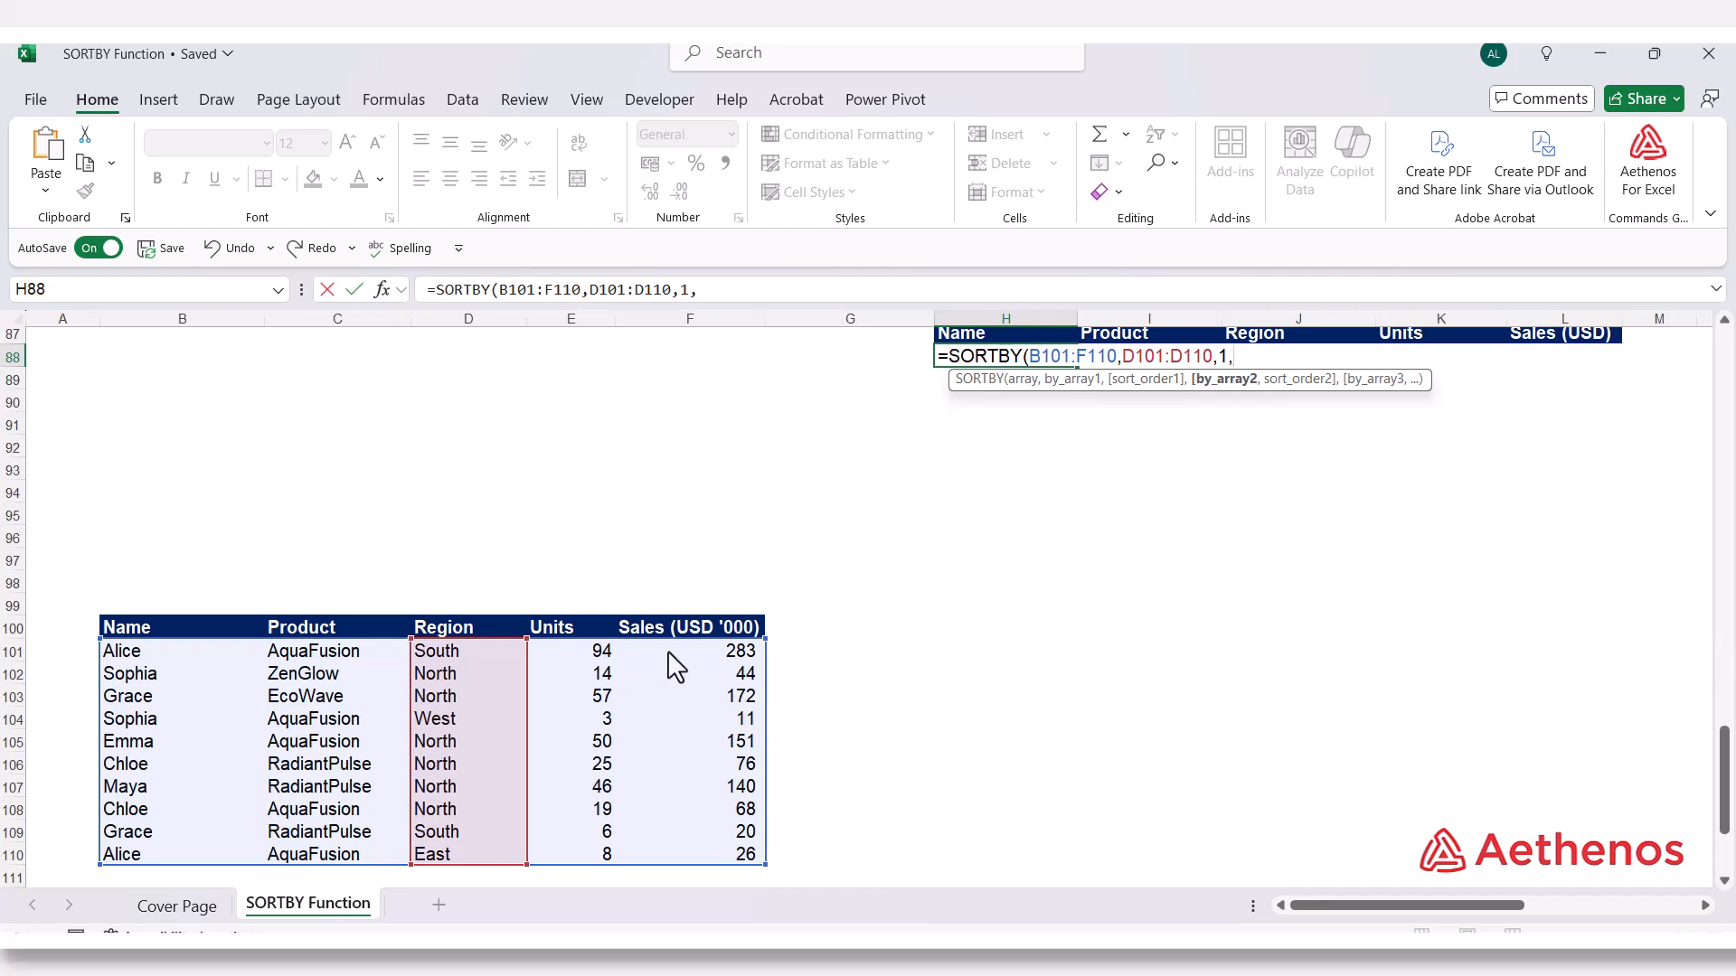
{"action": "left_click_drag", "start_coordinate": [676, 653], "coordinate": [669, 863]}
{"action": "type", "text": ",-1"}
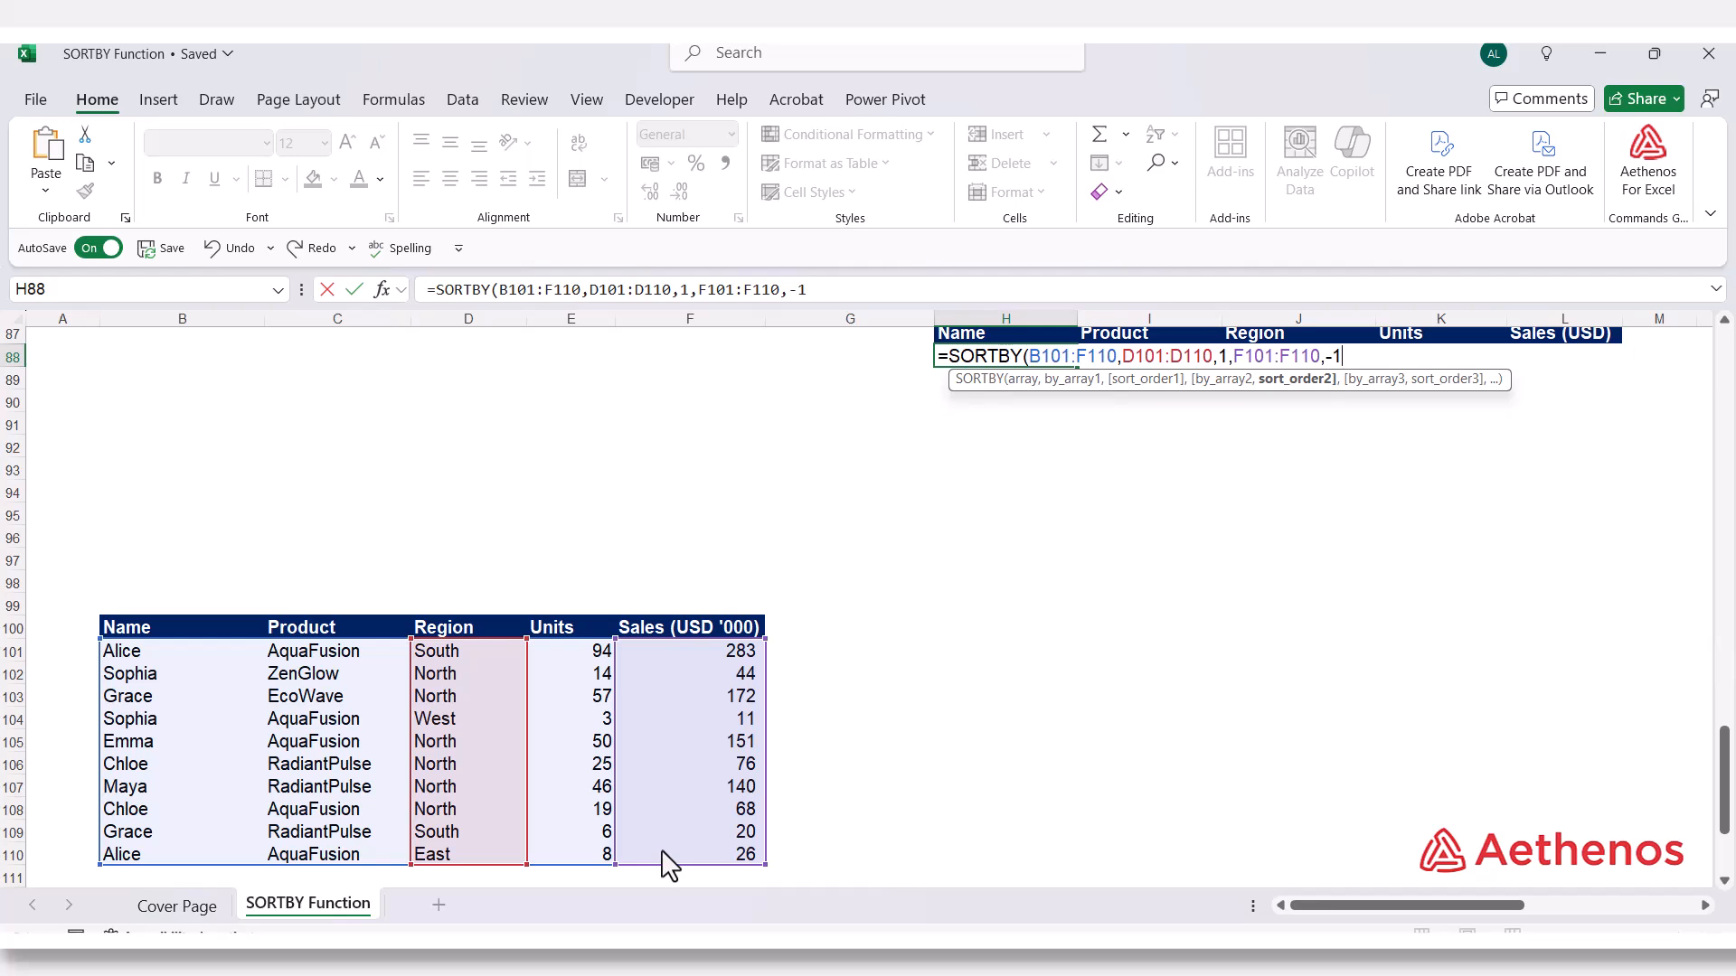
{"action": "type", "text": ")"}
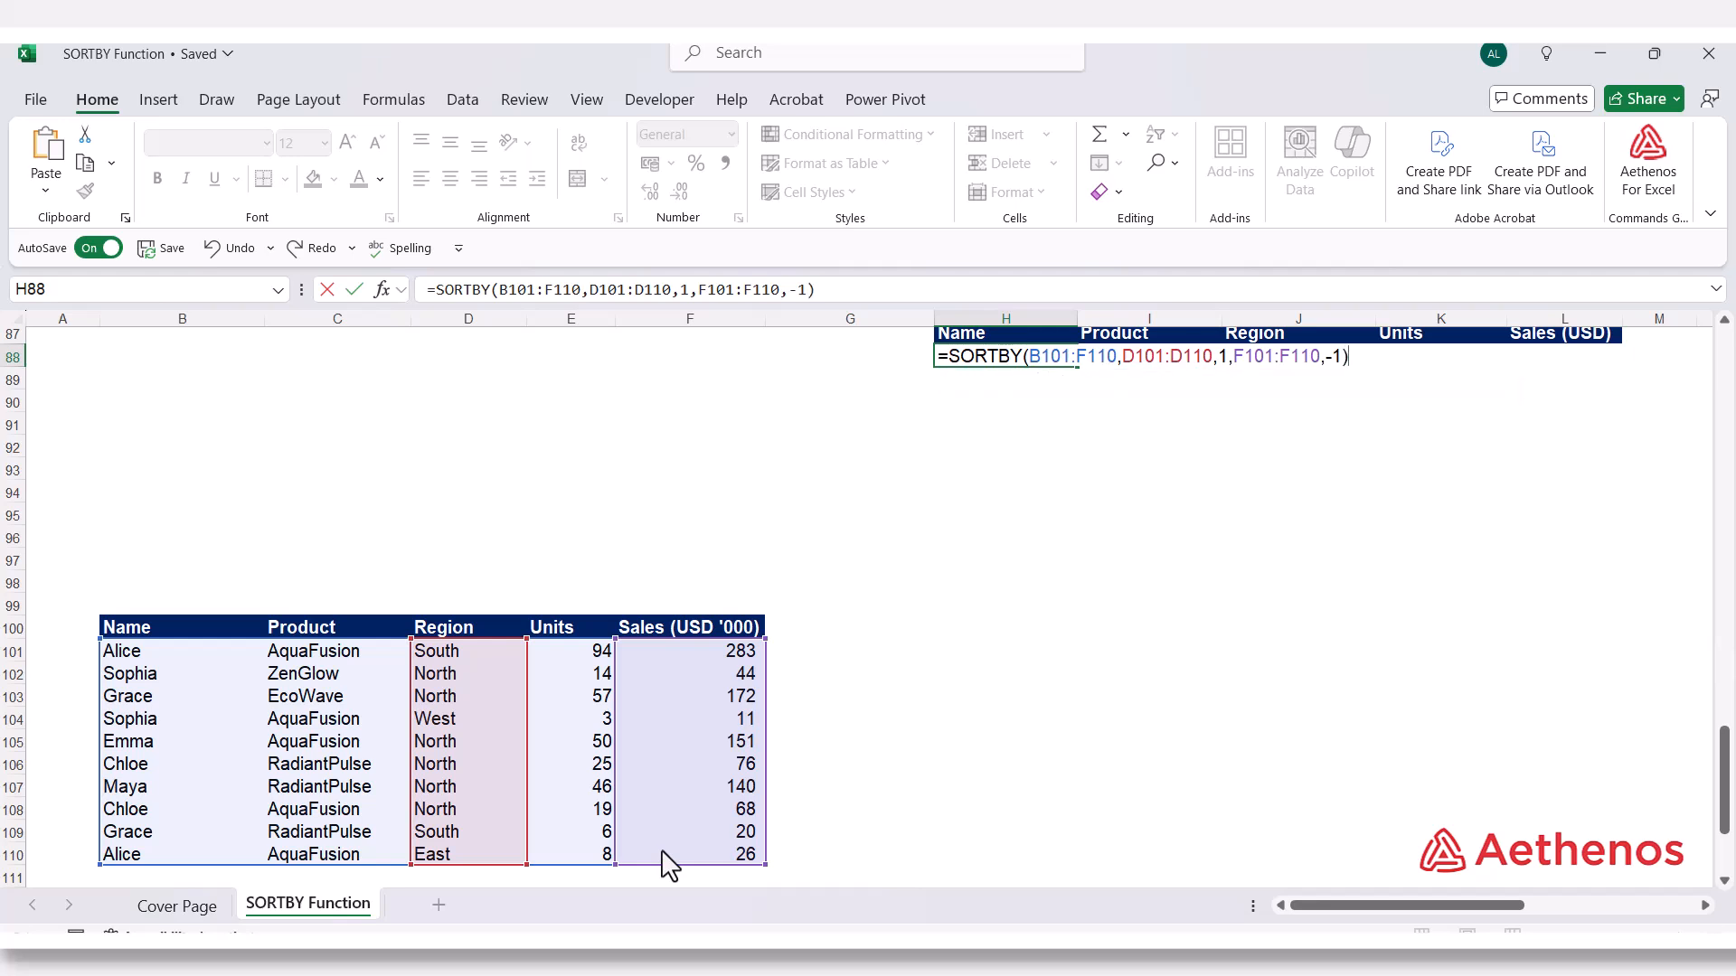
{"action": "key", "text": "Return"}
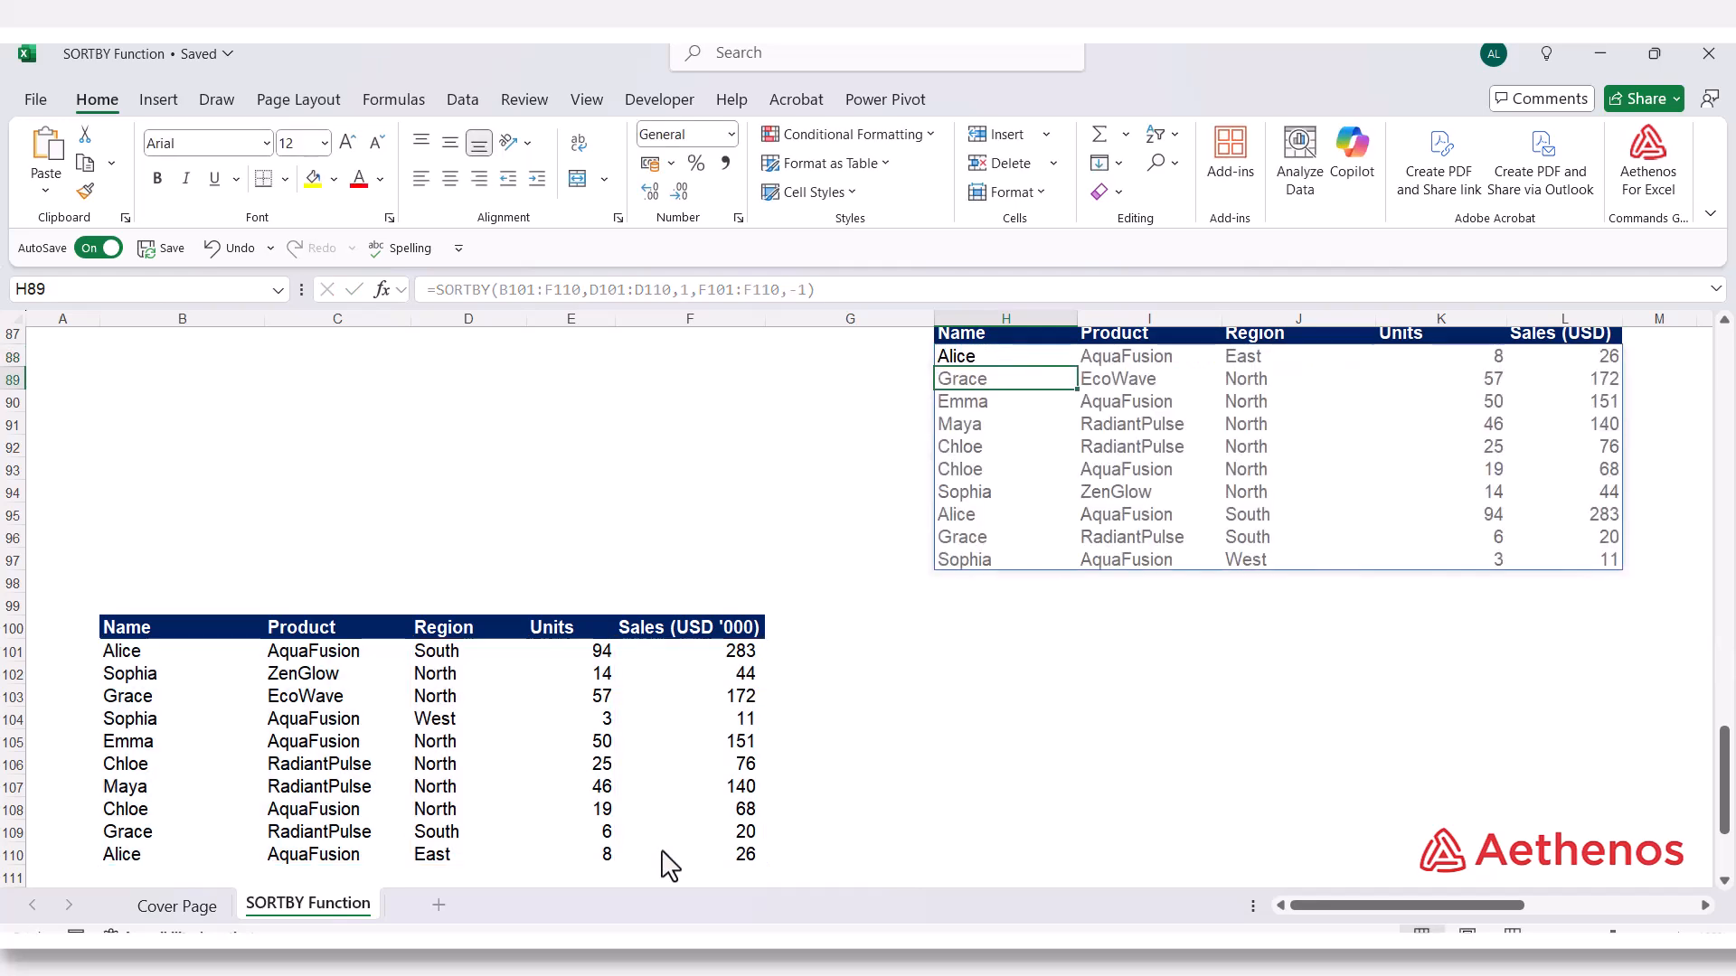
Check the two-level result's Region order and the descending Sales within the North and South rows
{"action": "scroll", "coordinate": [778, 818], "scroll_direction": "up", "scroll_amount": 2}
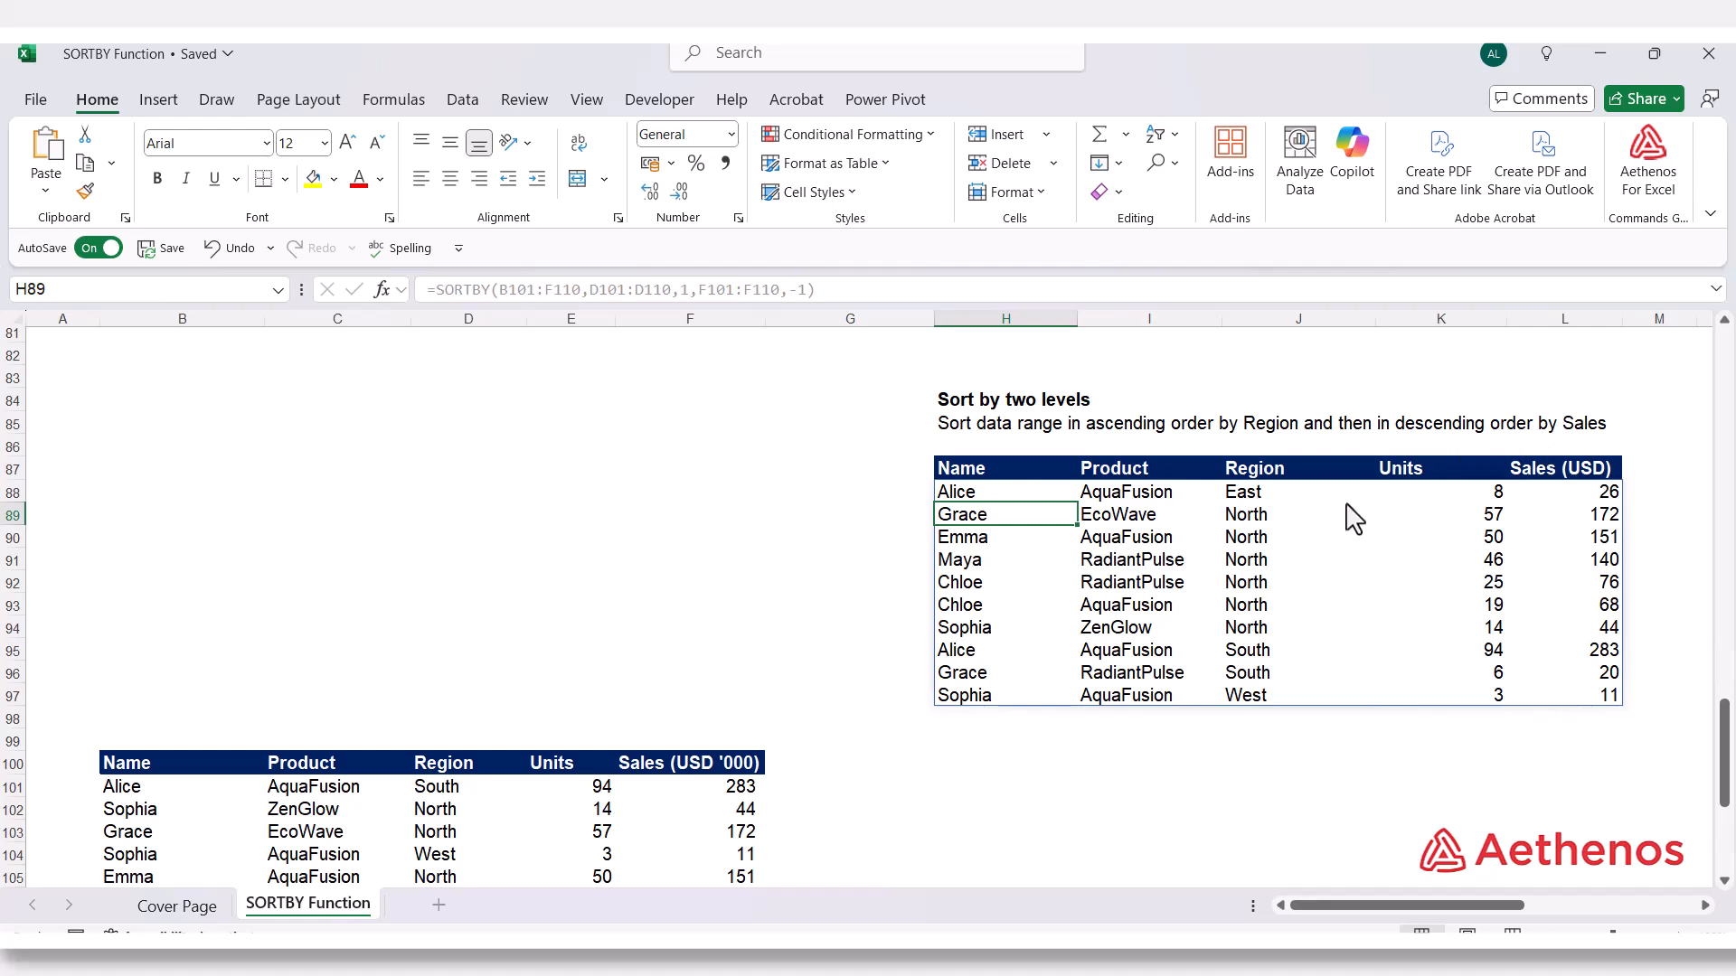
{"action": "left_click_drag", "start_coordinate": [1248, 522], "coordinate": [1257, 629]}
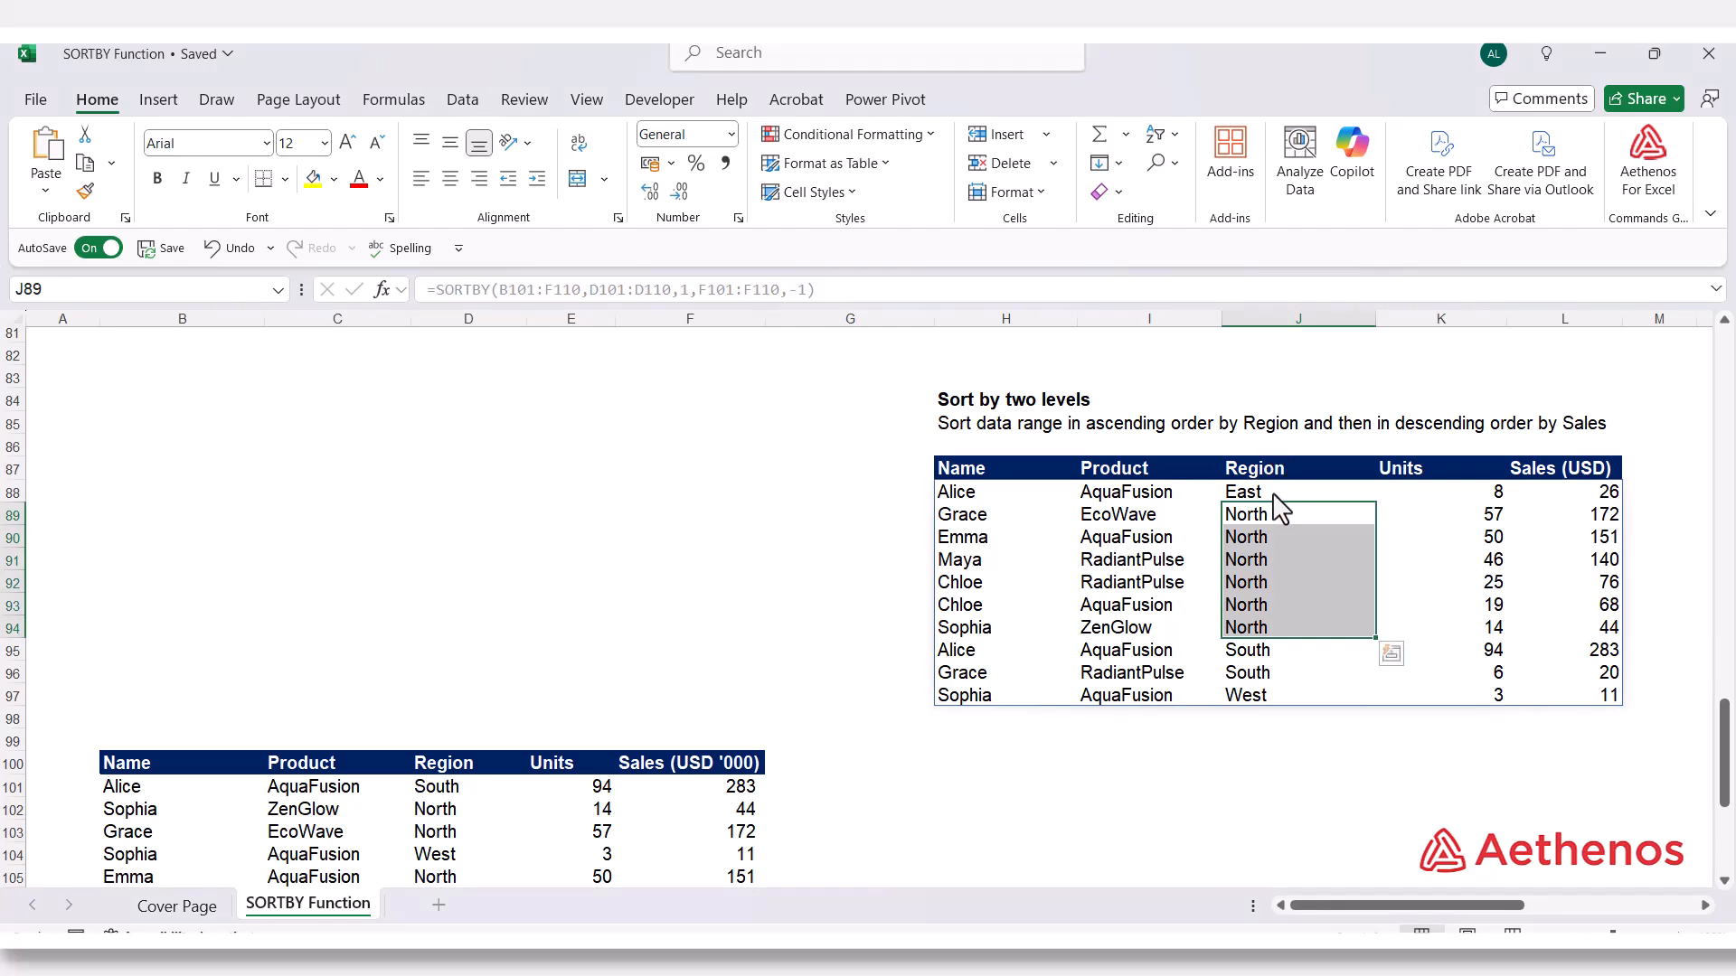
{"action": "left_click", "coordinate": [1259, 655]}
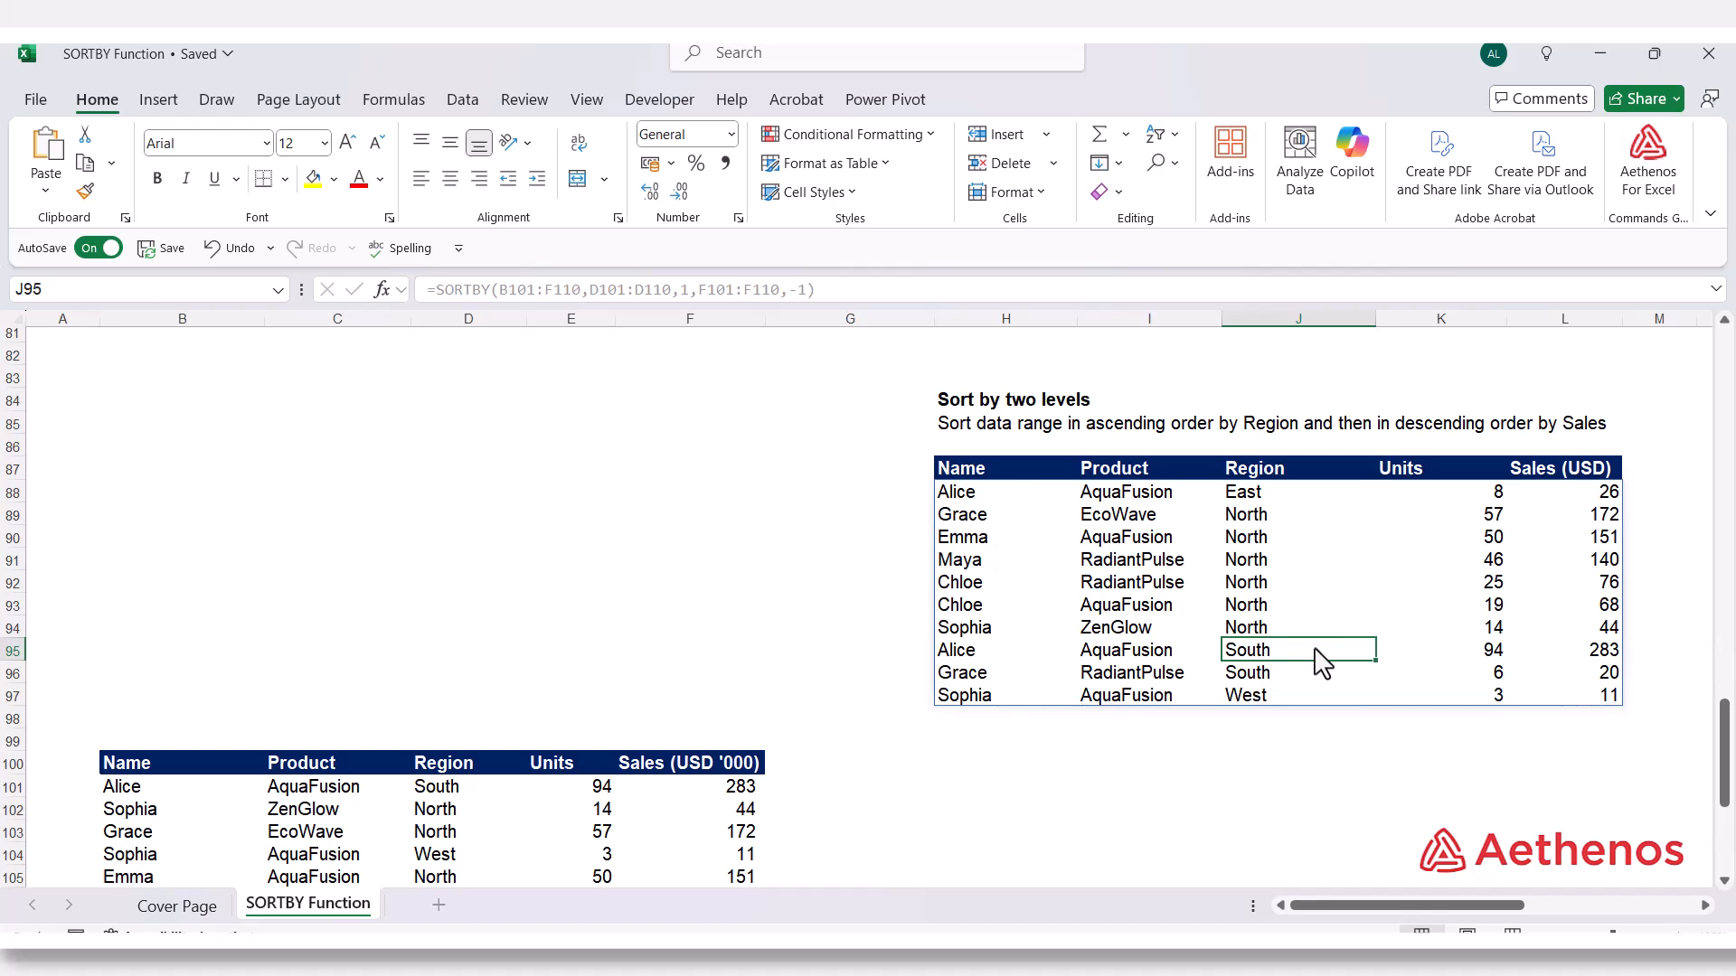
{"action": "left_click_drag", "start_coordinate": [1311, 653], "coordinate": [1308, 667]}
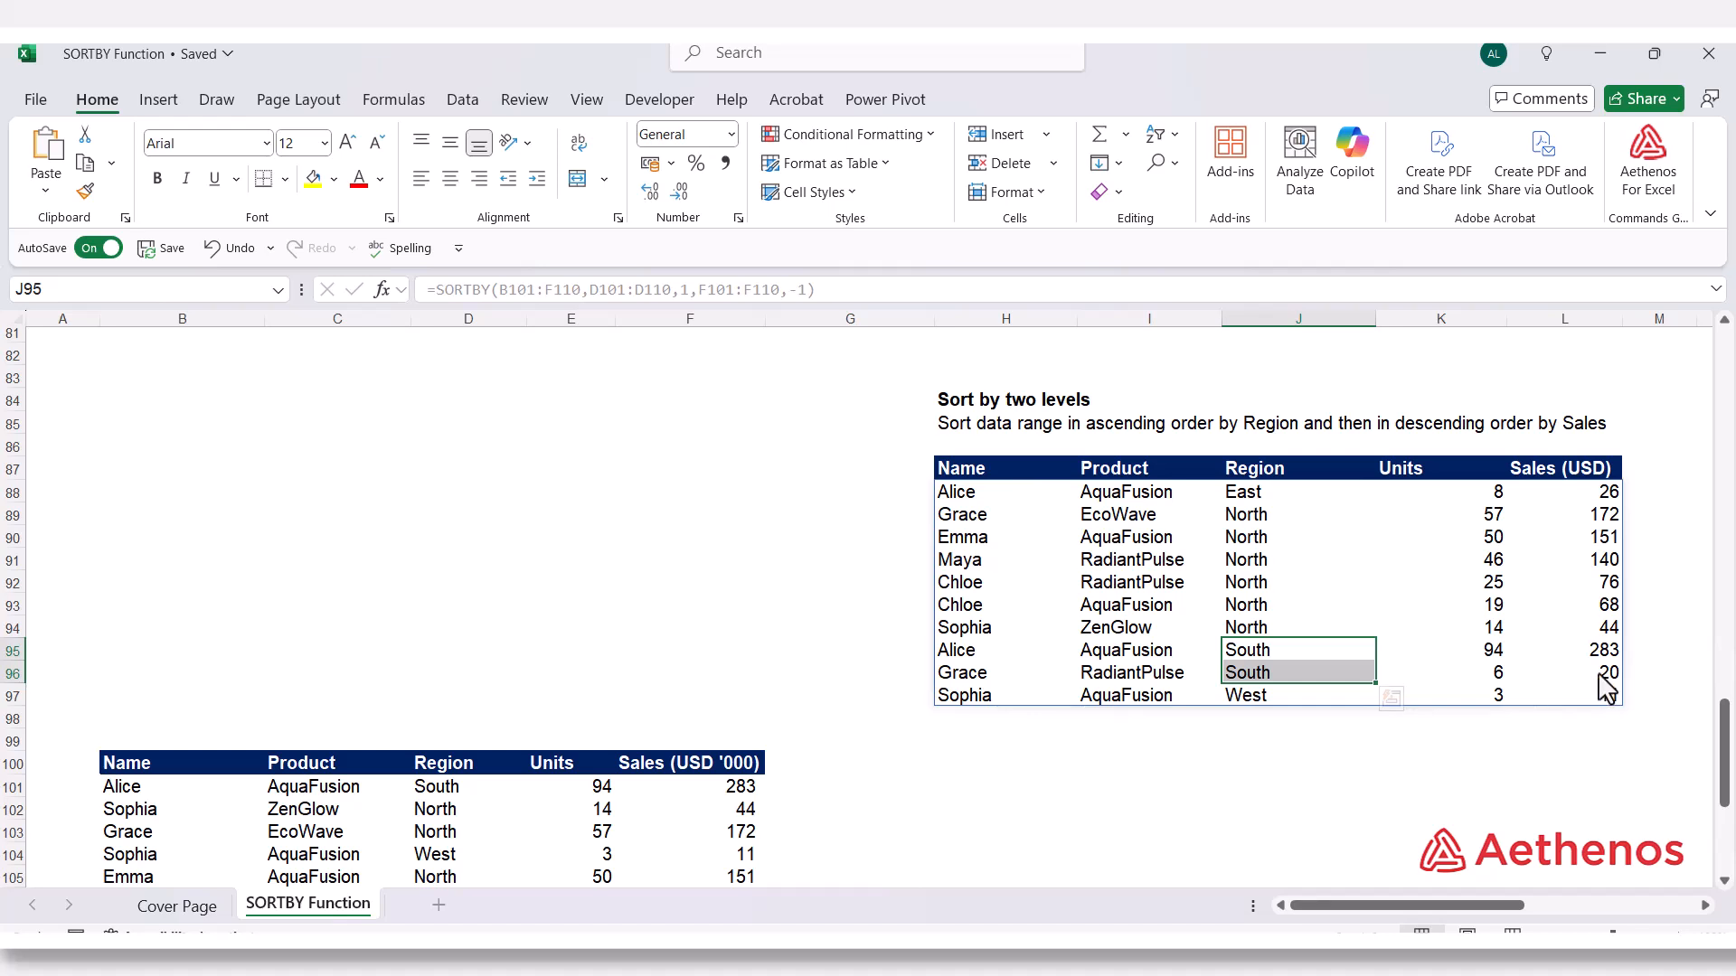
{"action": "left_click", "coordinate": [1302, 494]}
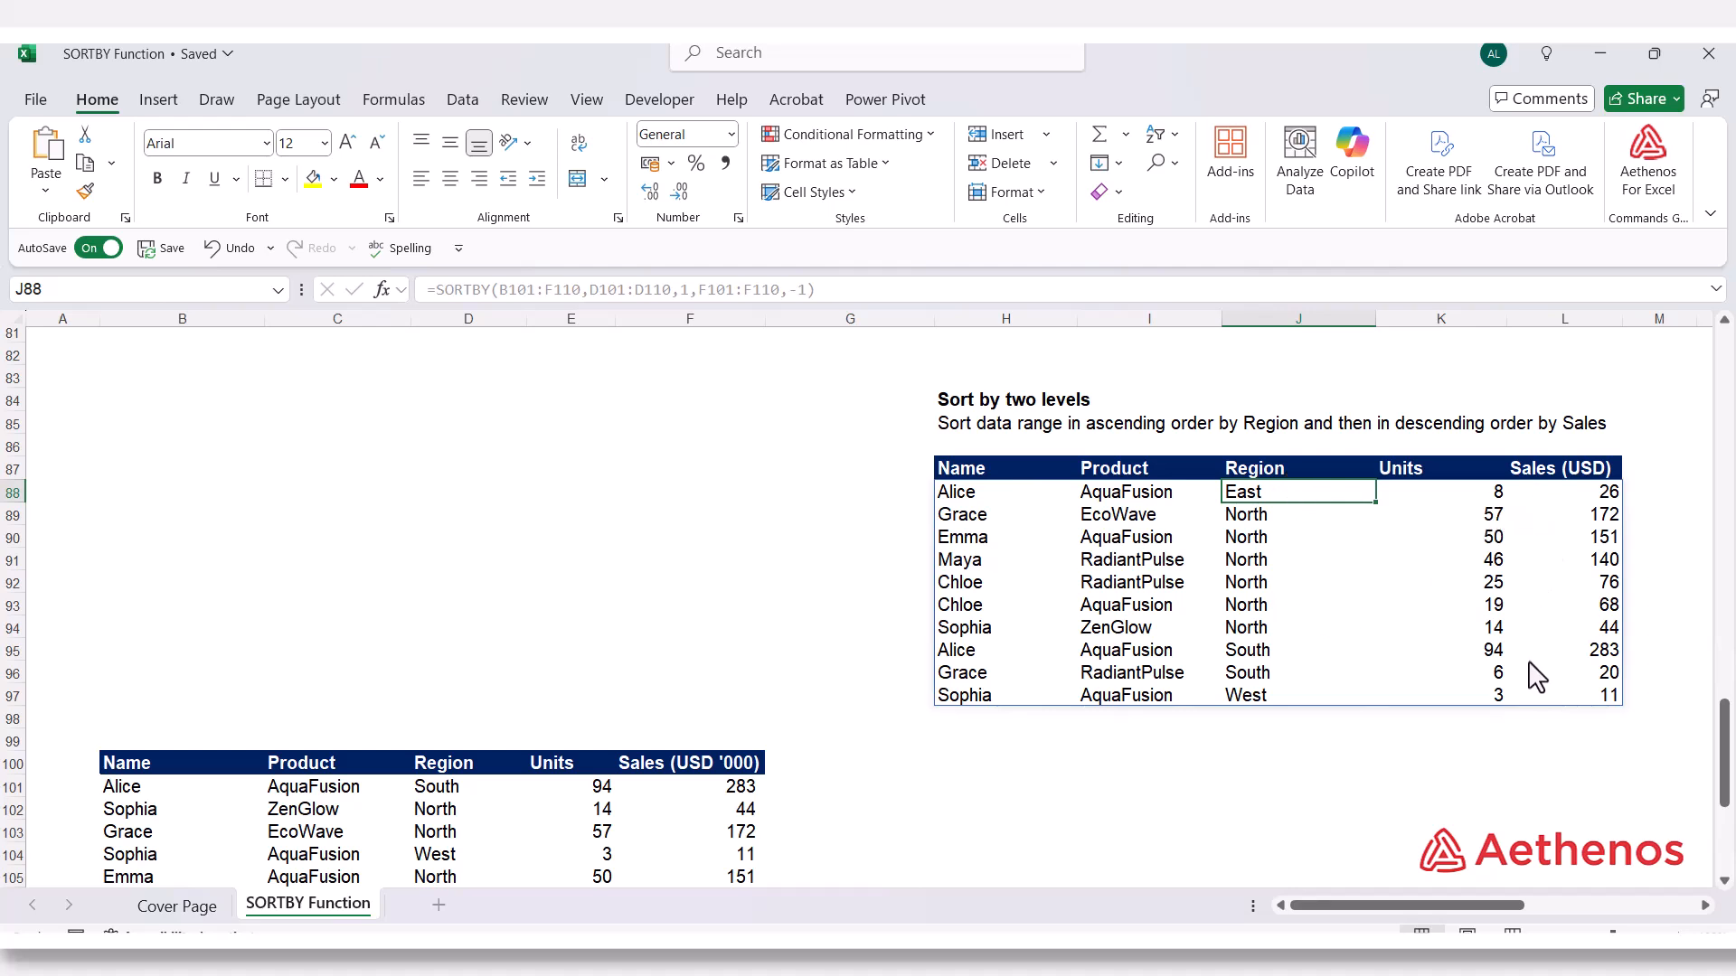
{"action": "left_click", "coordinate": [1205, 789]}
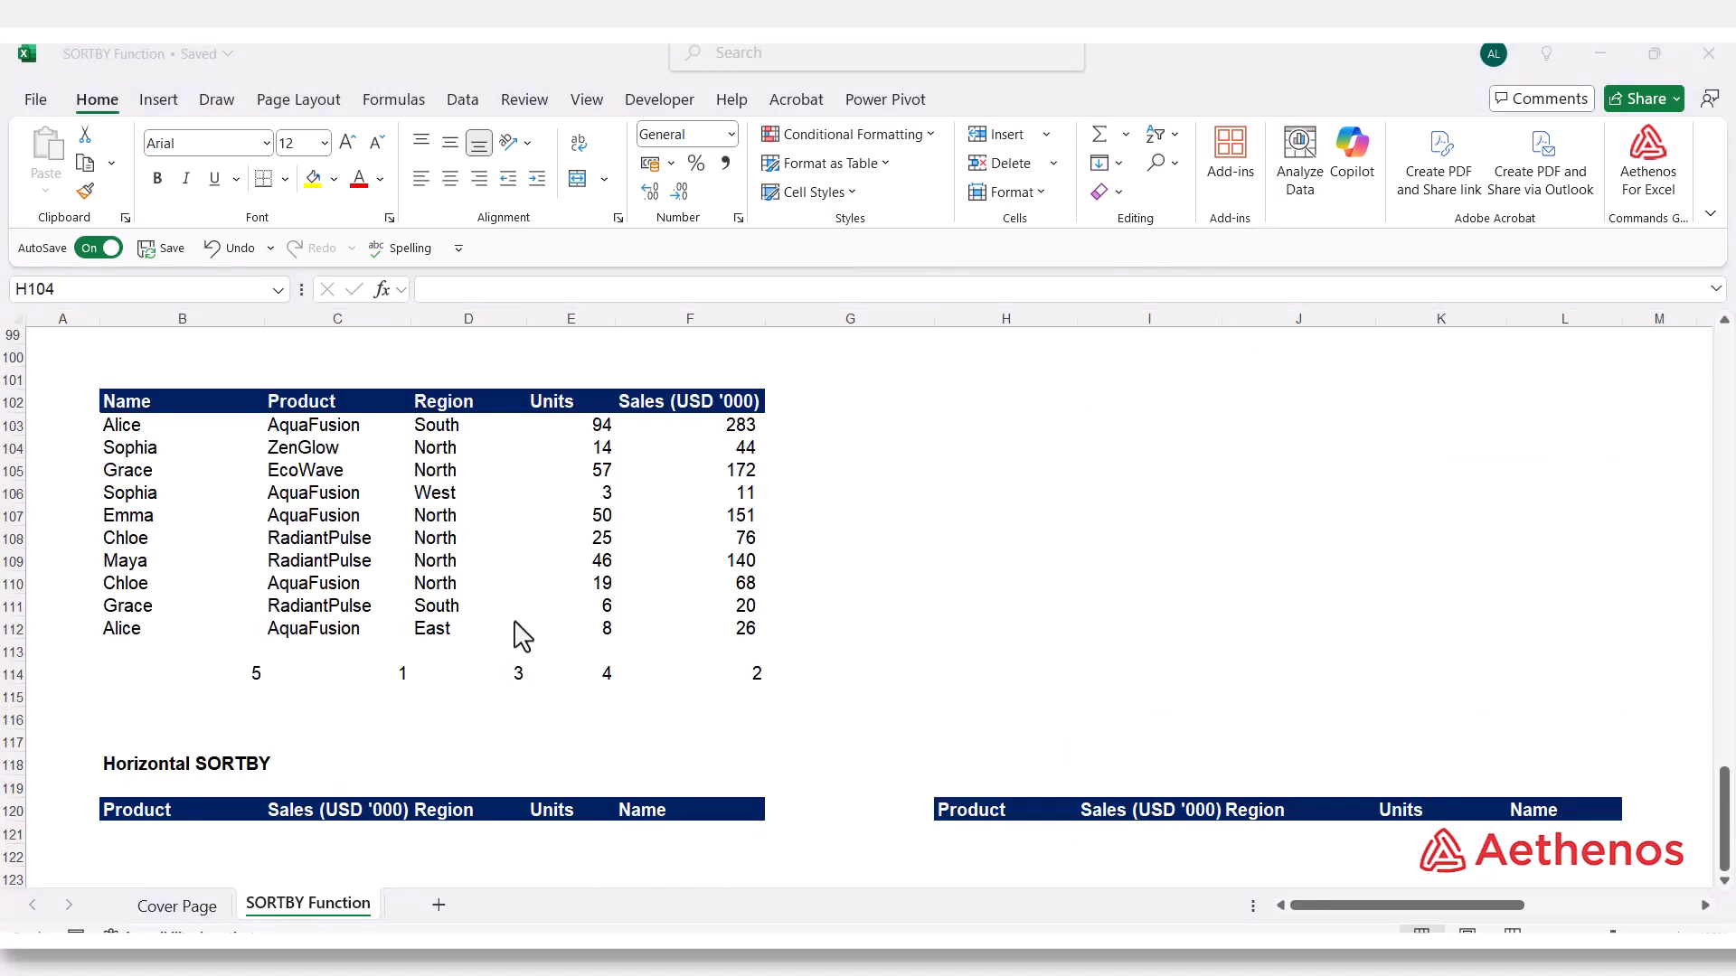
Review the Horizontal SORTBY heading and the column order of the source table headers in row 102
{"action": "left_click", "coordinate": [138, 767]}
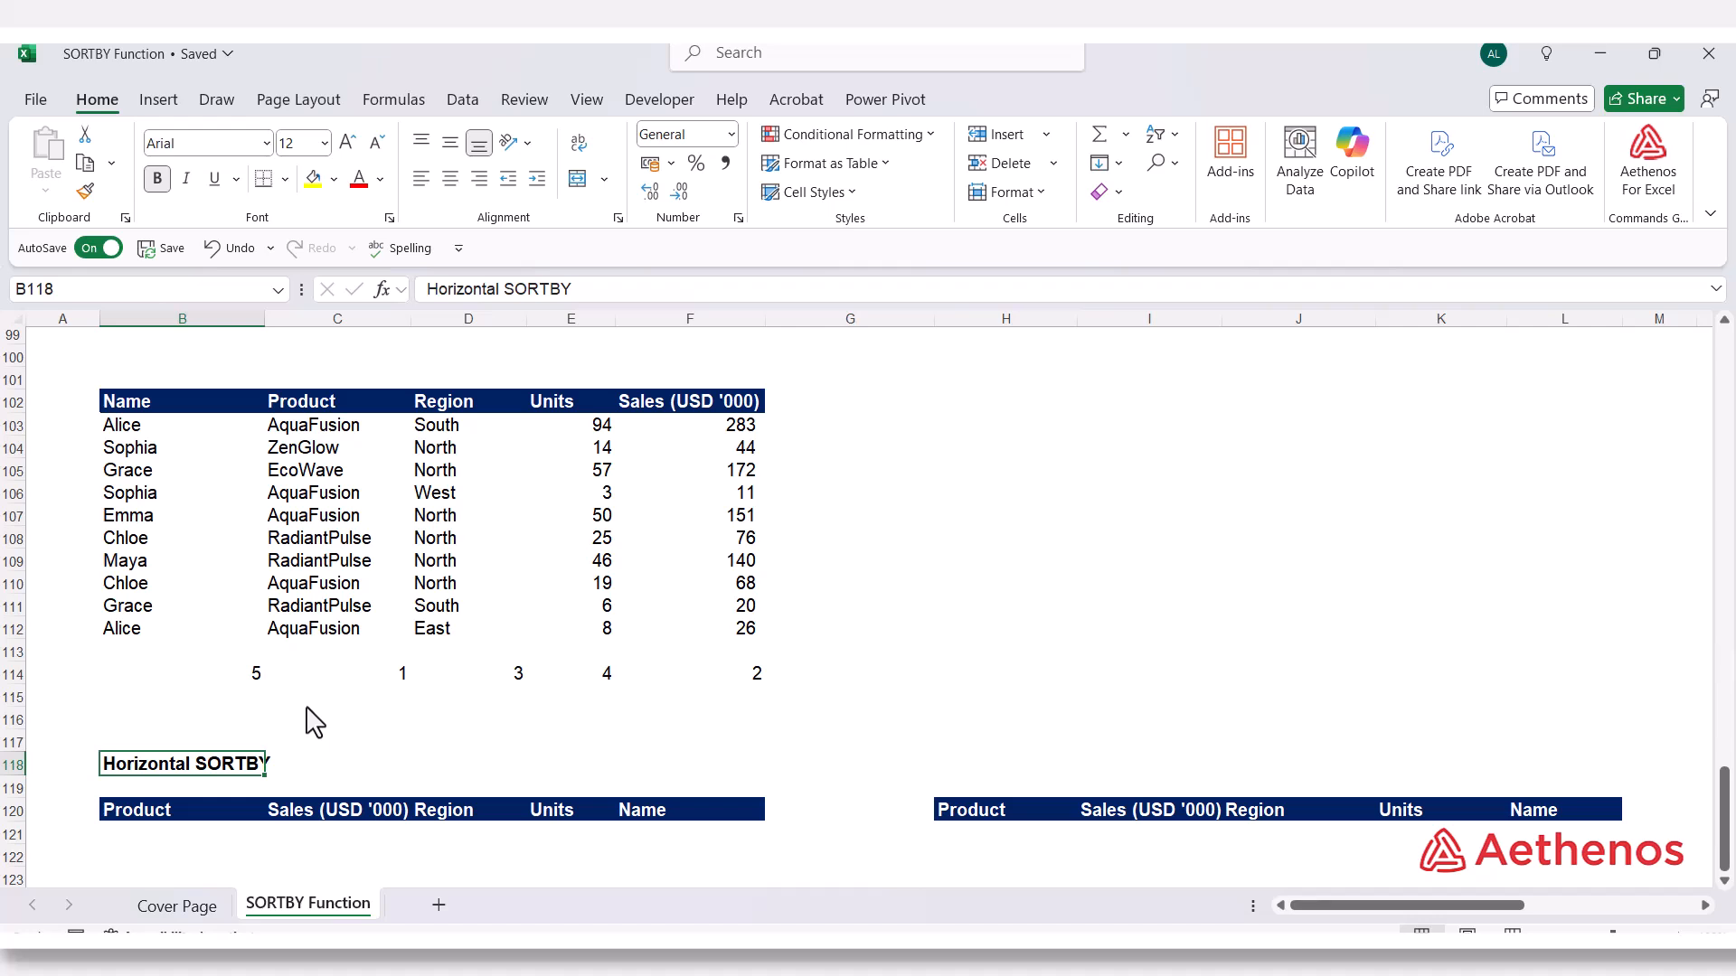
{"action": "left_click", "coordinate": [201, 419]}
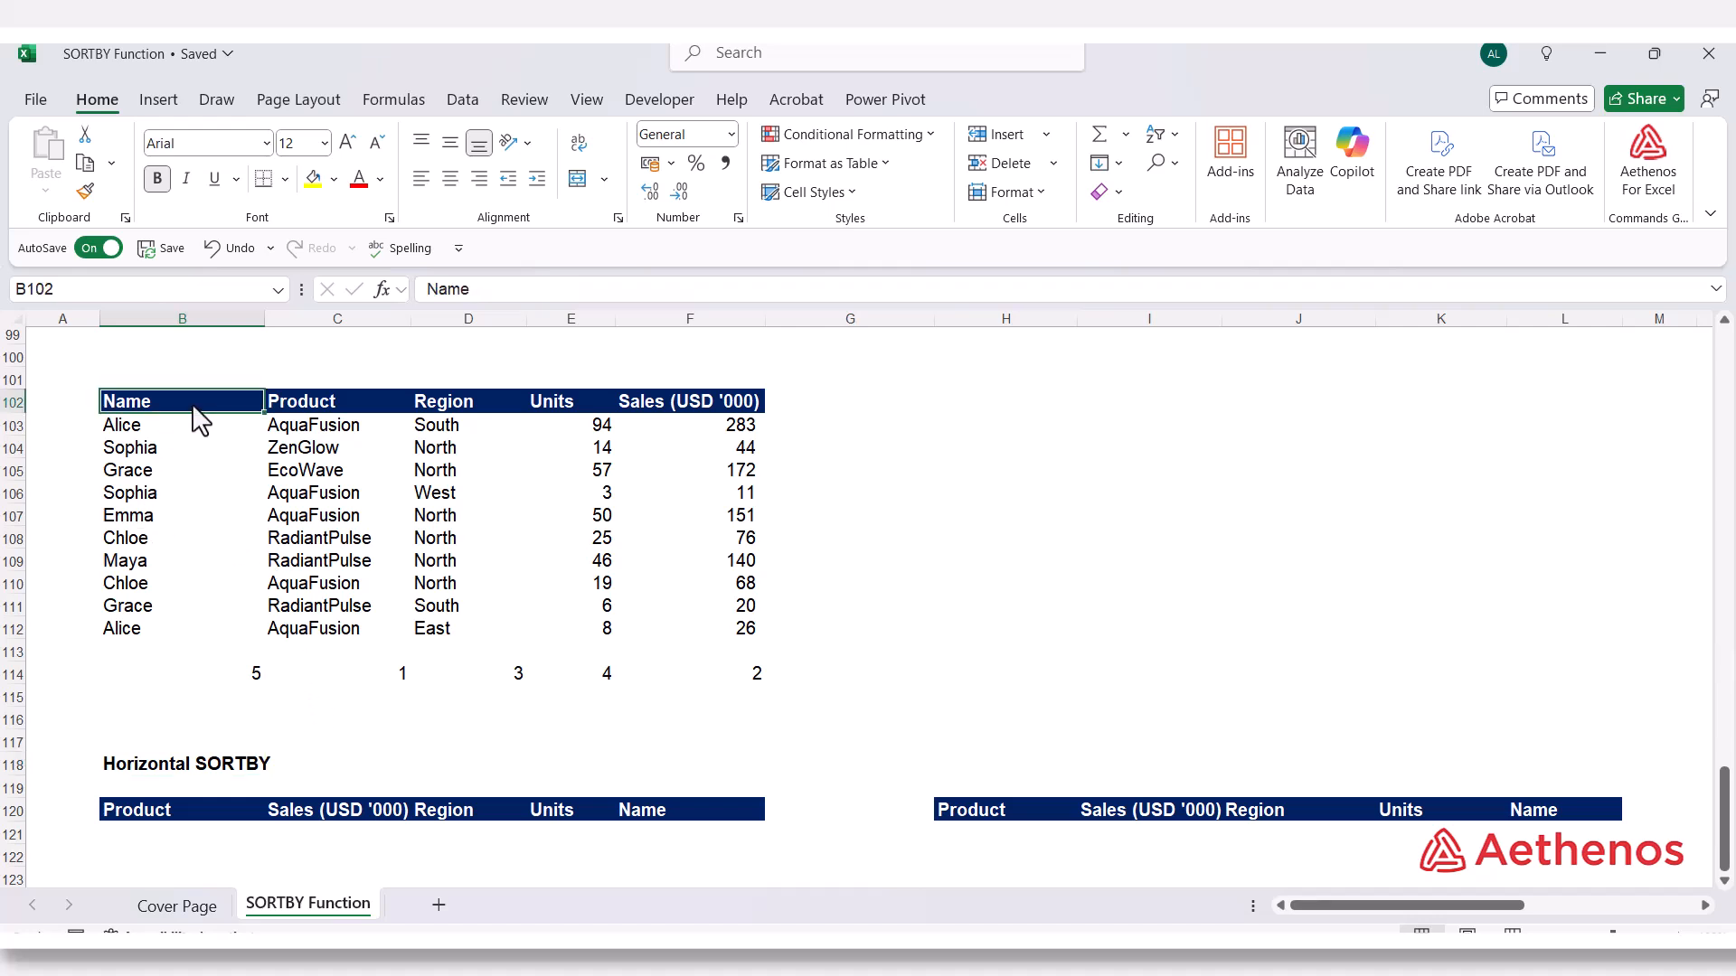
{"action": "left_click_drag", "start_coordinate": [194, 409], "coordinate": [186, 520]}
{"action": "left_click", "coordinate": [288, 411]}
{"action": "left_click", "coordinate": [508, 411]}
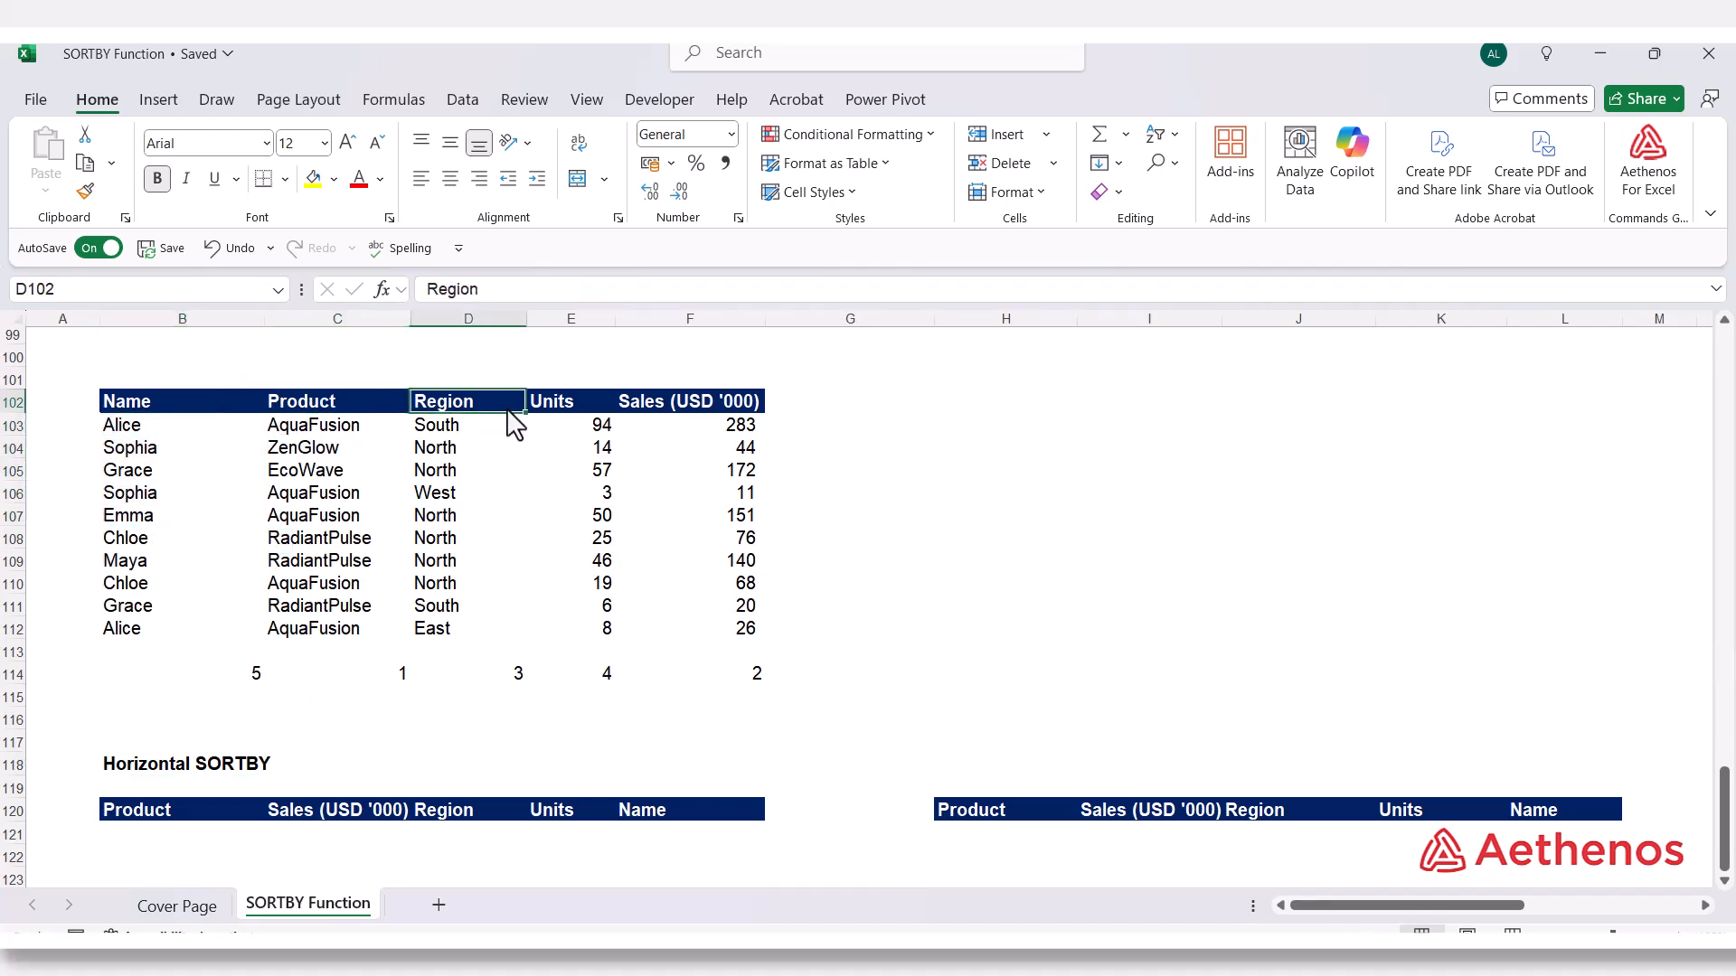
{"action": "left_click", "coordinate": [186, 399]}
{"action": "left_click", "coordinate": [308, 412]}
{"action": "left_click", "coordinate": [421, 407]}
{"action": "left_click", "coordinate": [540, 403]}
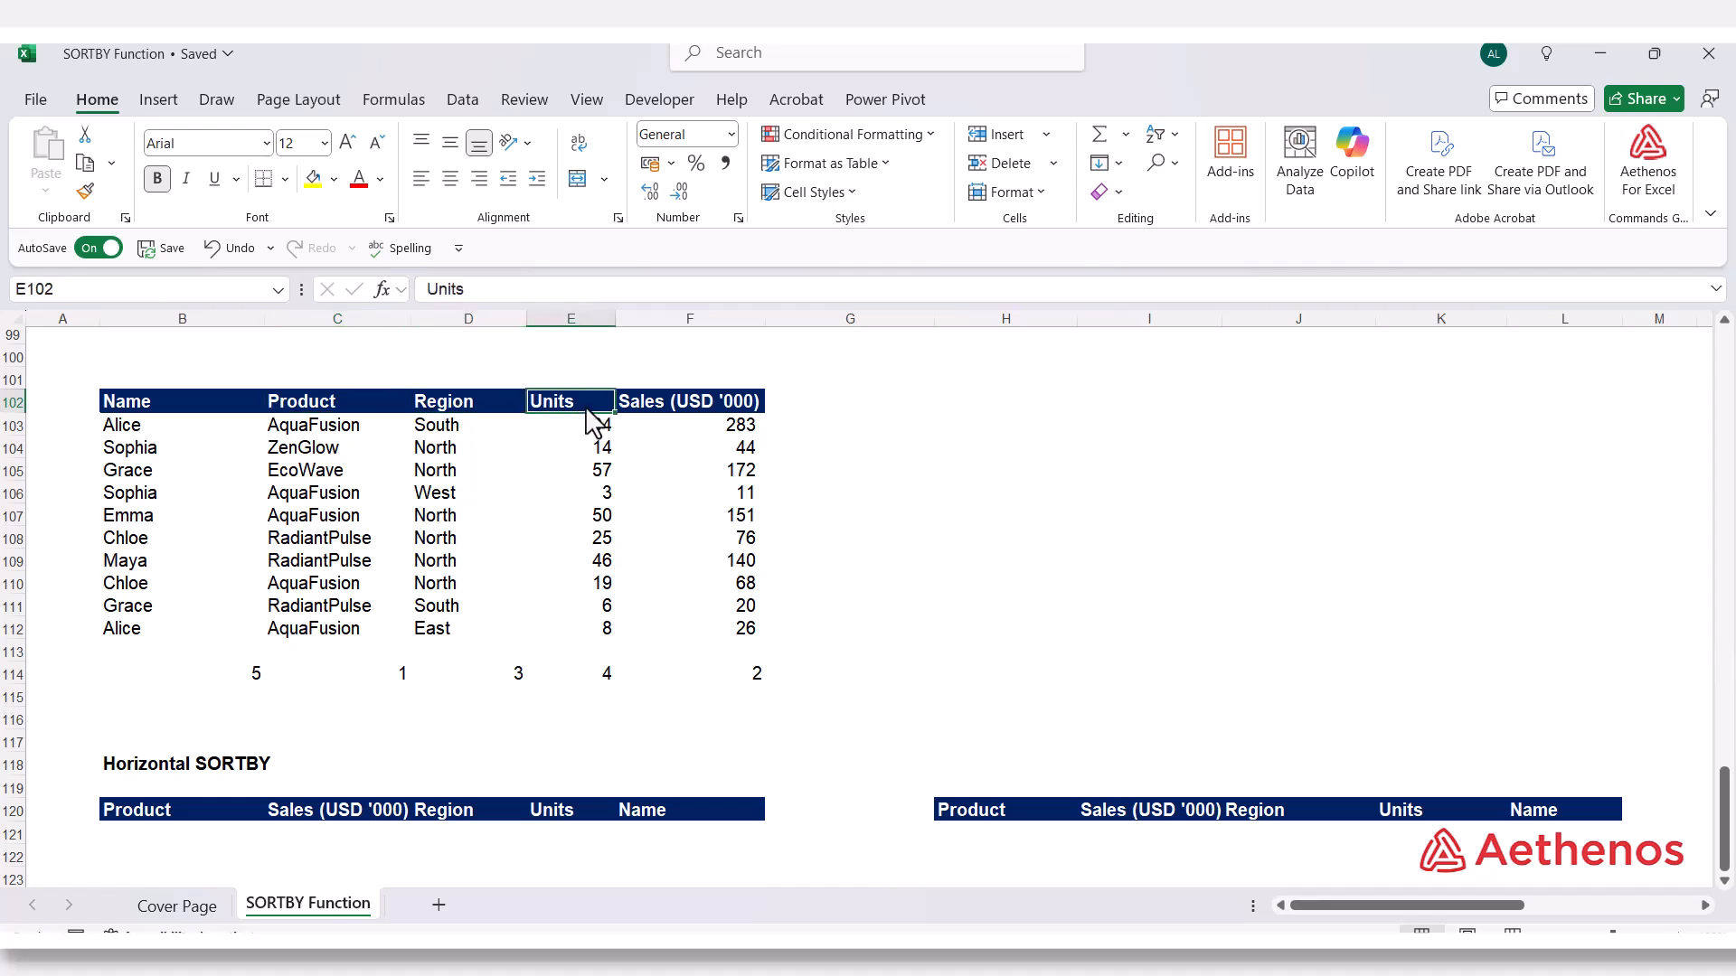
Match the Product, Sales, Region and Units columns of the source table with their position numbers in row 114
{"action": "left_click", "coordinate": [362, 680]}
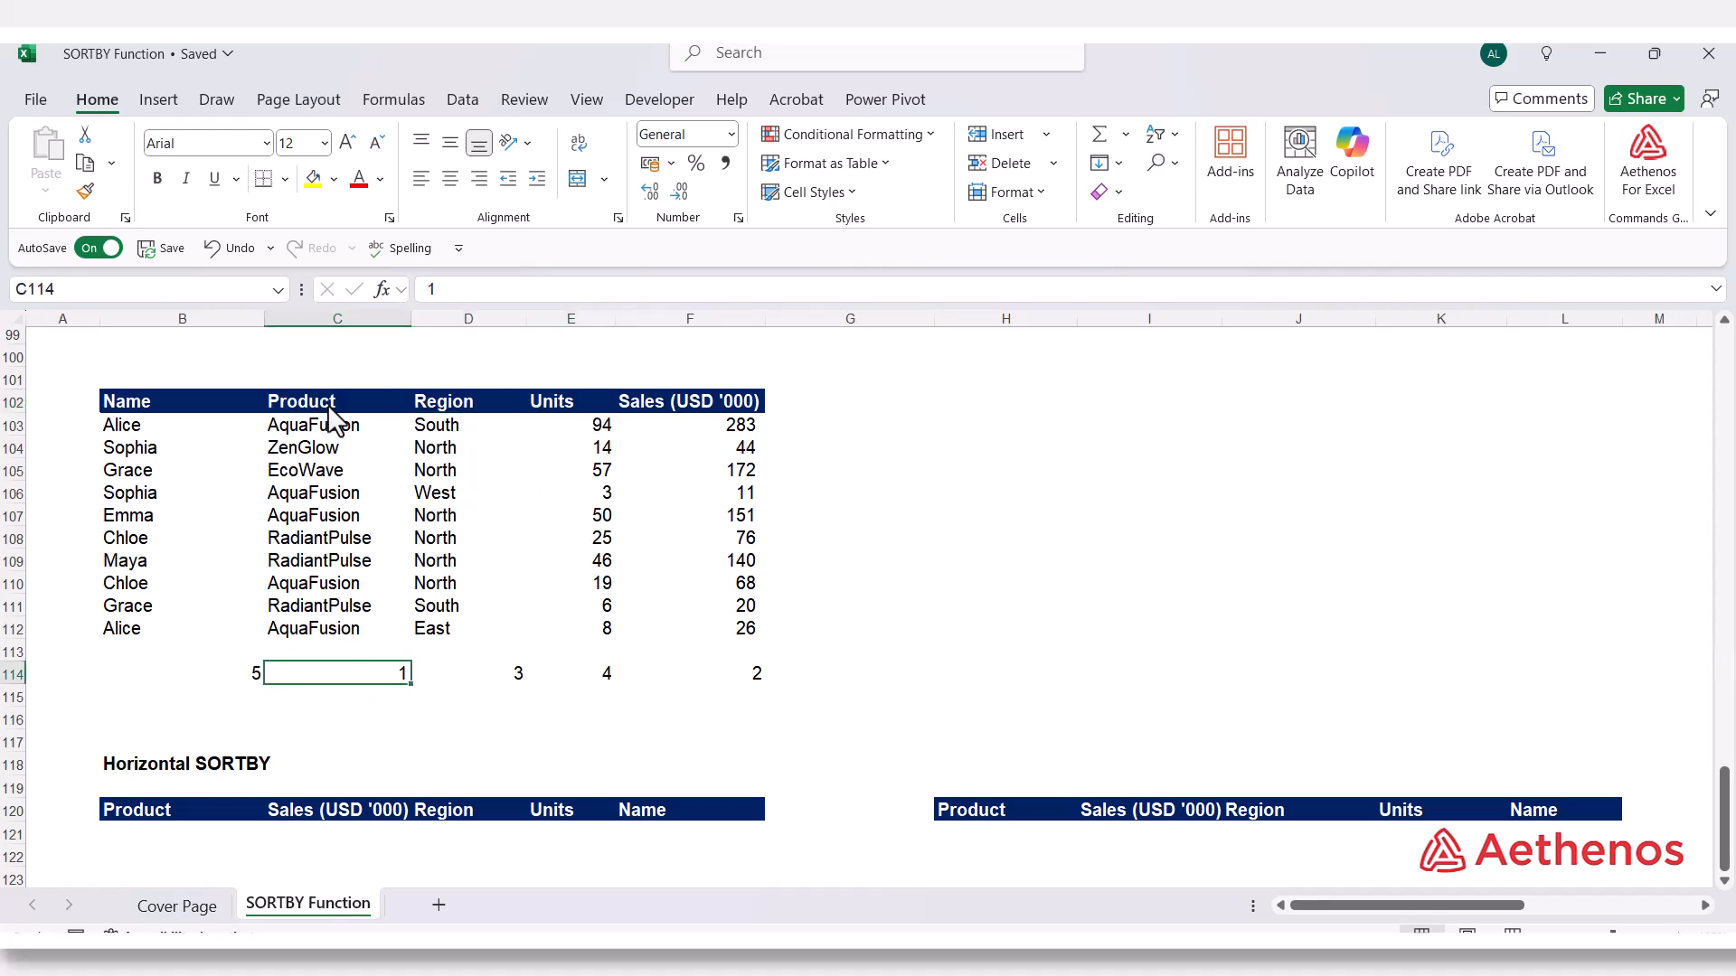
{"action": "left_click_drag", "start_coordinate": [329, 411], "coordinate": [338, 685]}
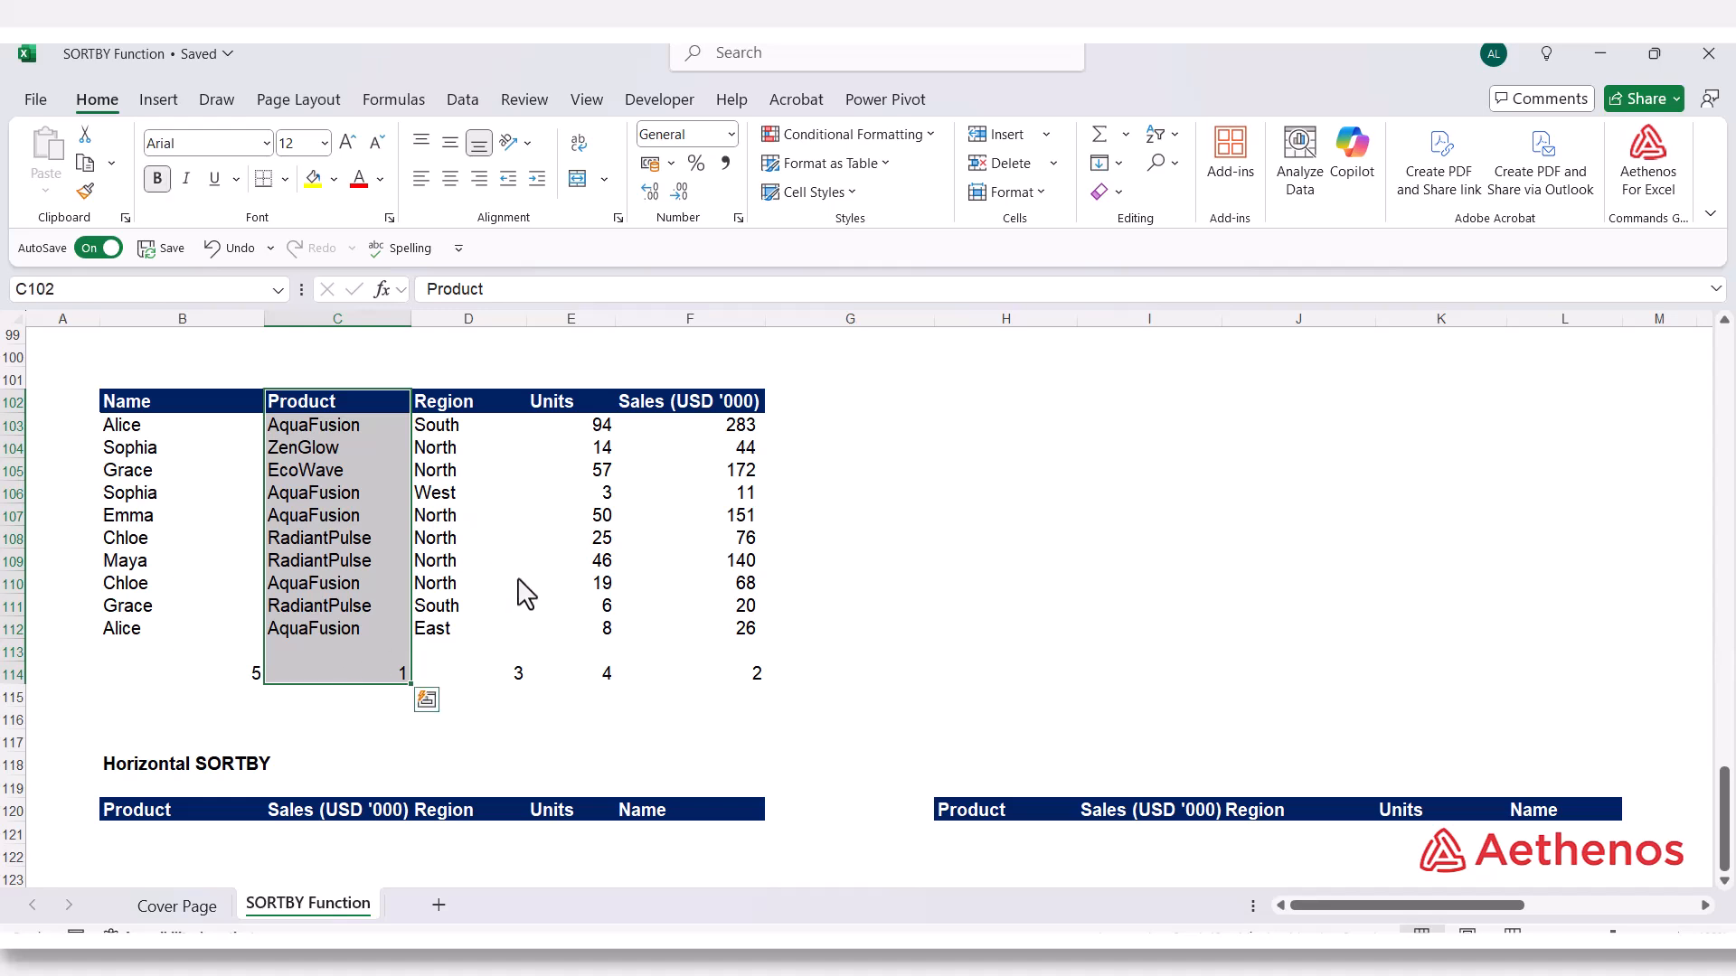
{"action": "left_click_drag", "start_coordinate": [736, 404], "coordinate": [737, 684]}
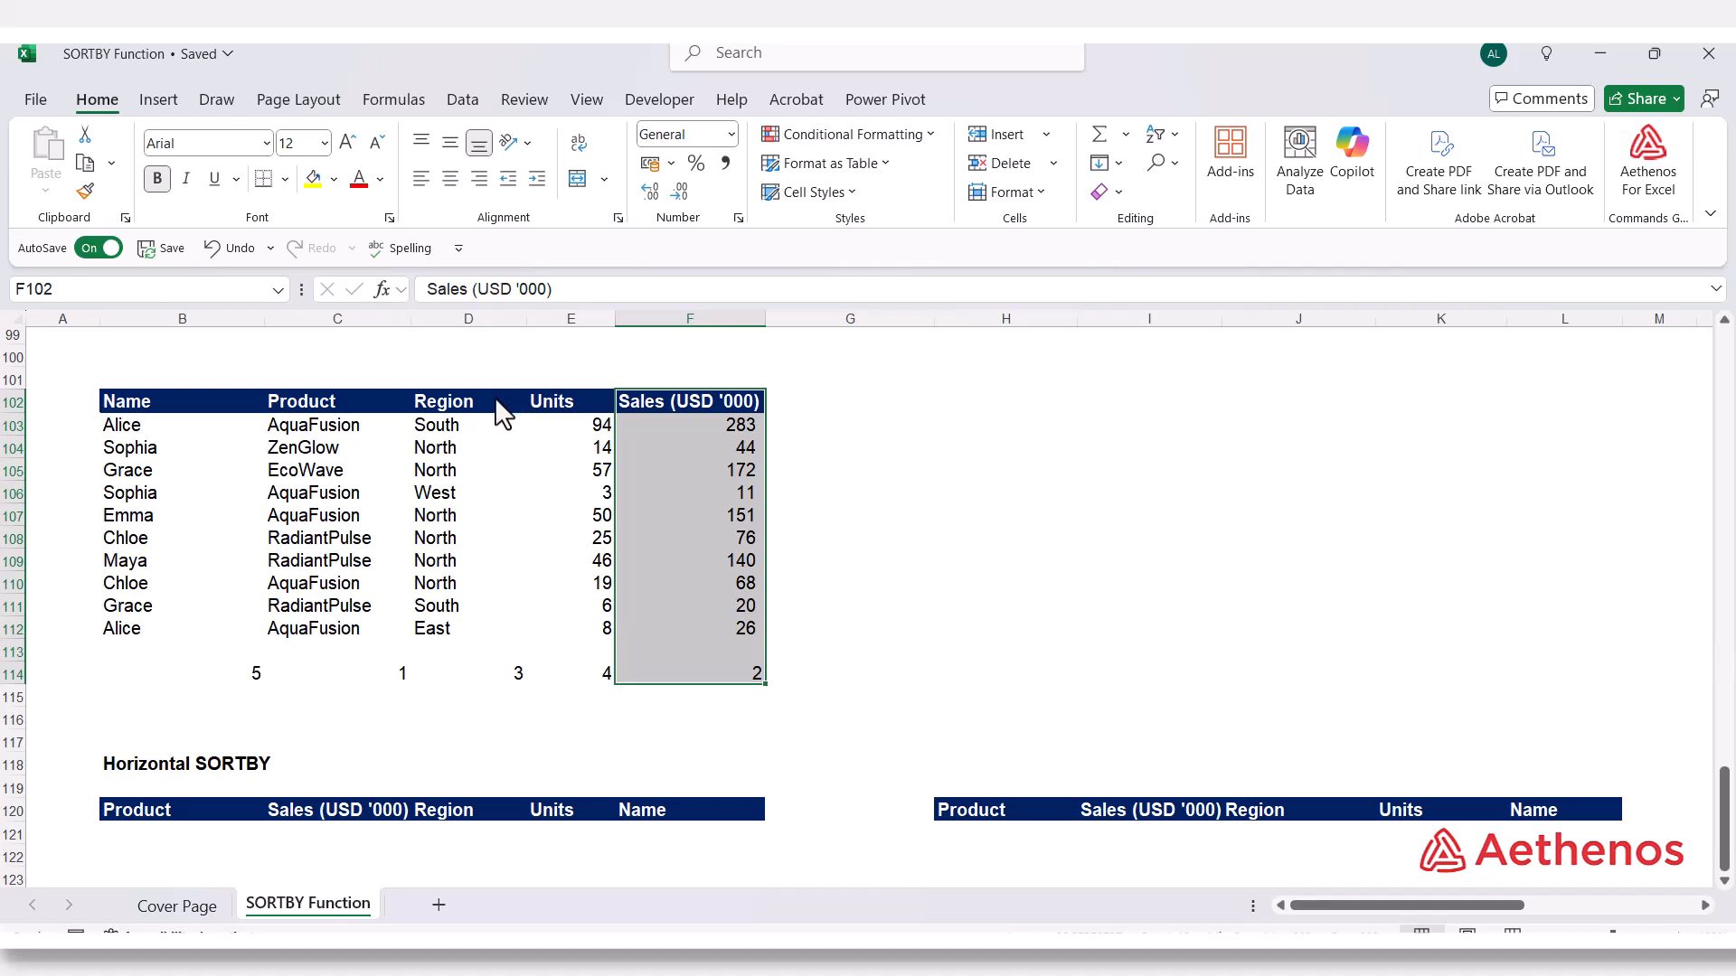
{"action": "left_click_drag", "start_coordinate": [496, 401], "coordinate": [493, 678]}
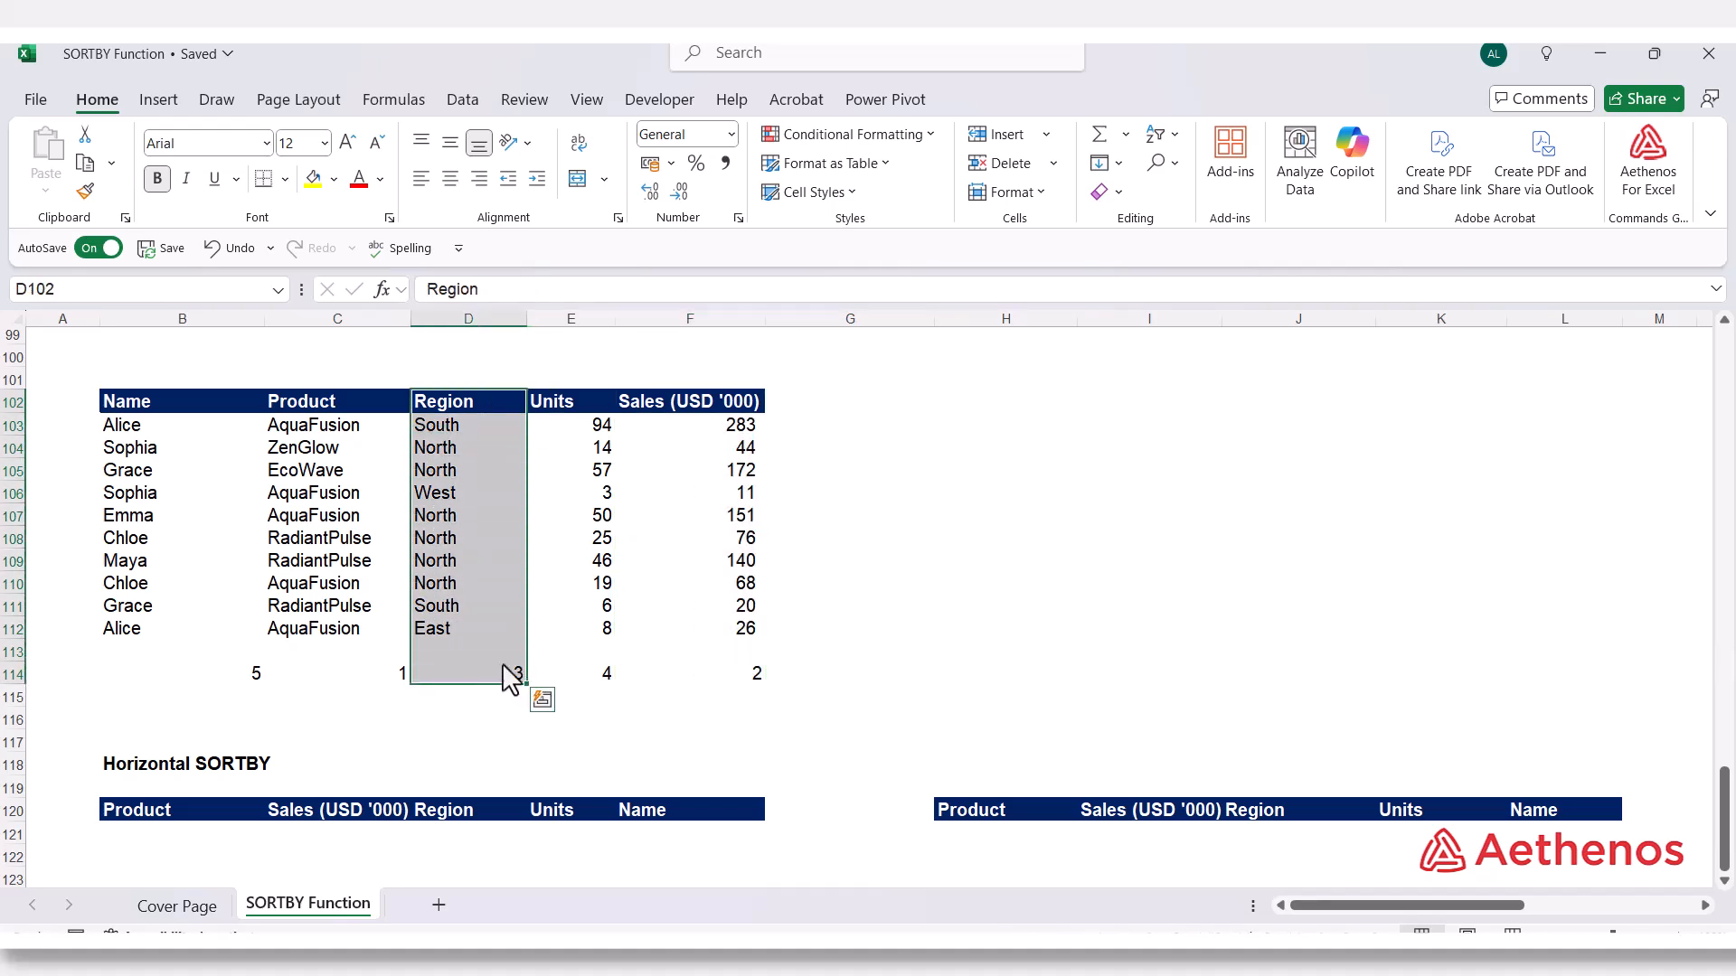
{"action": "left_click_drag", "start_coordinate": [580, 407], "coordinate": [607, 685]}
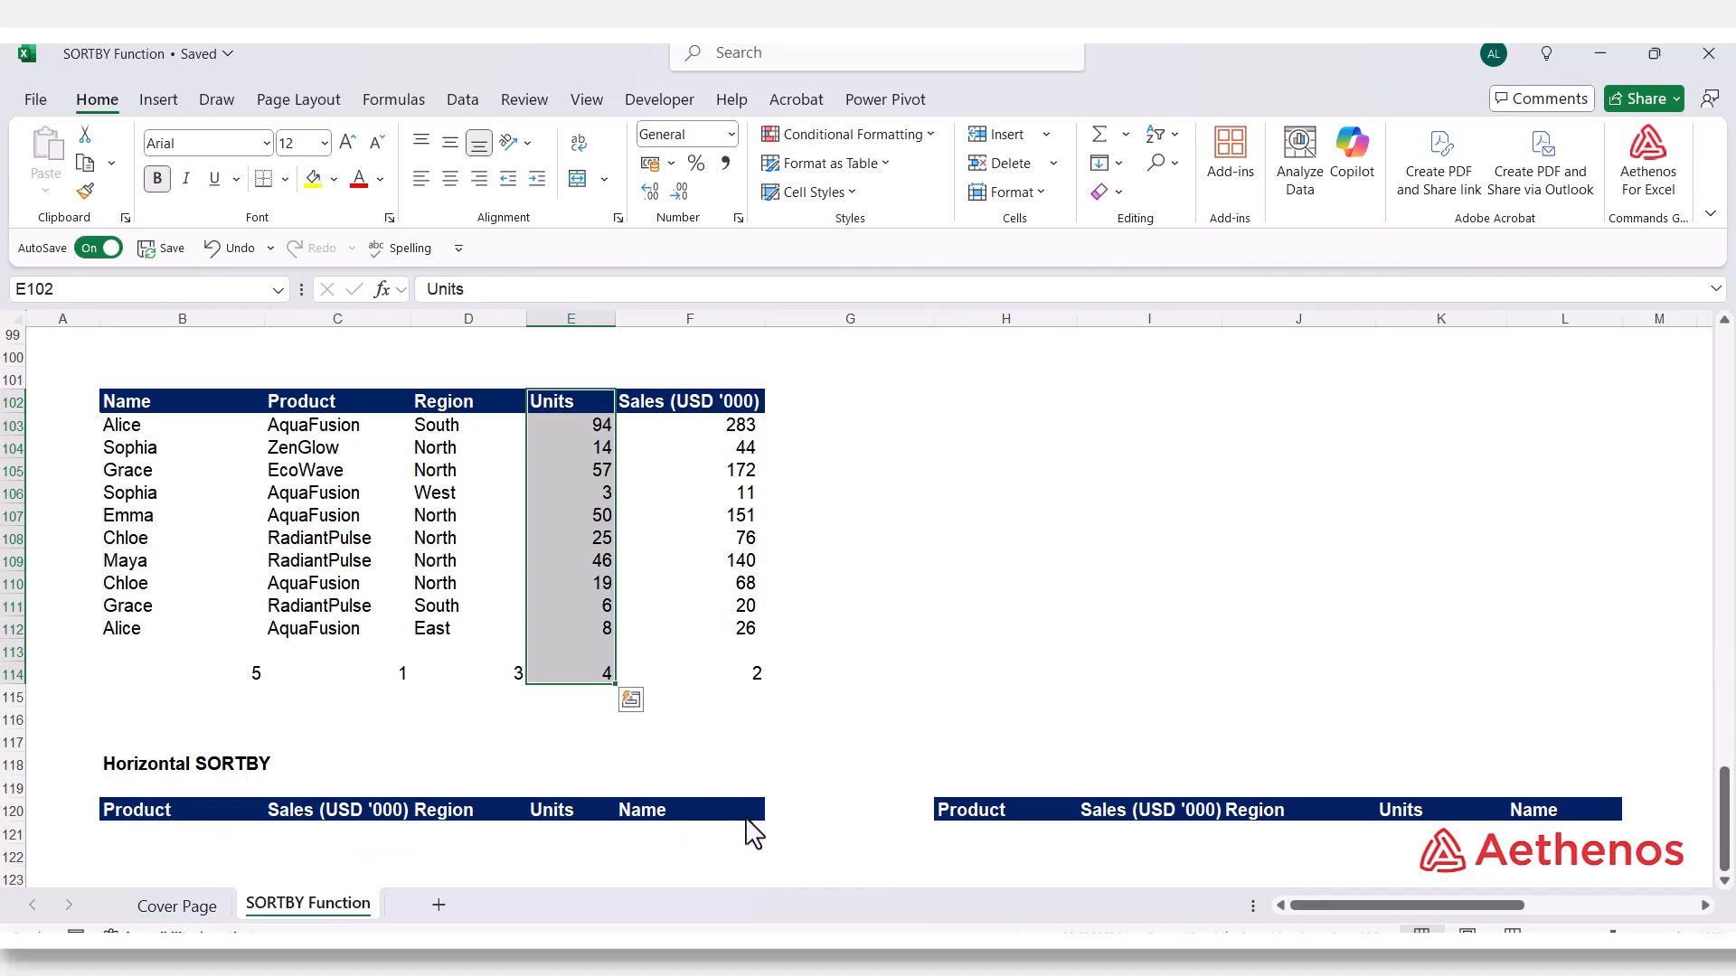
Compare the position numbers in row 114 with the Product and Sales headers of the output table in row 120
{"action": "left_click", "coordinate": [149, 819]}
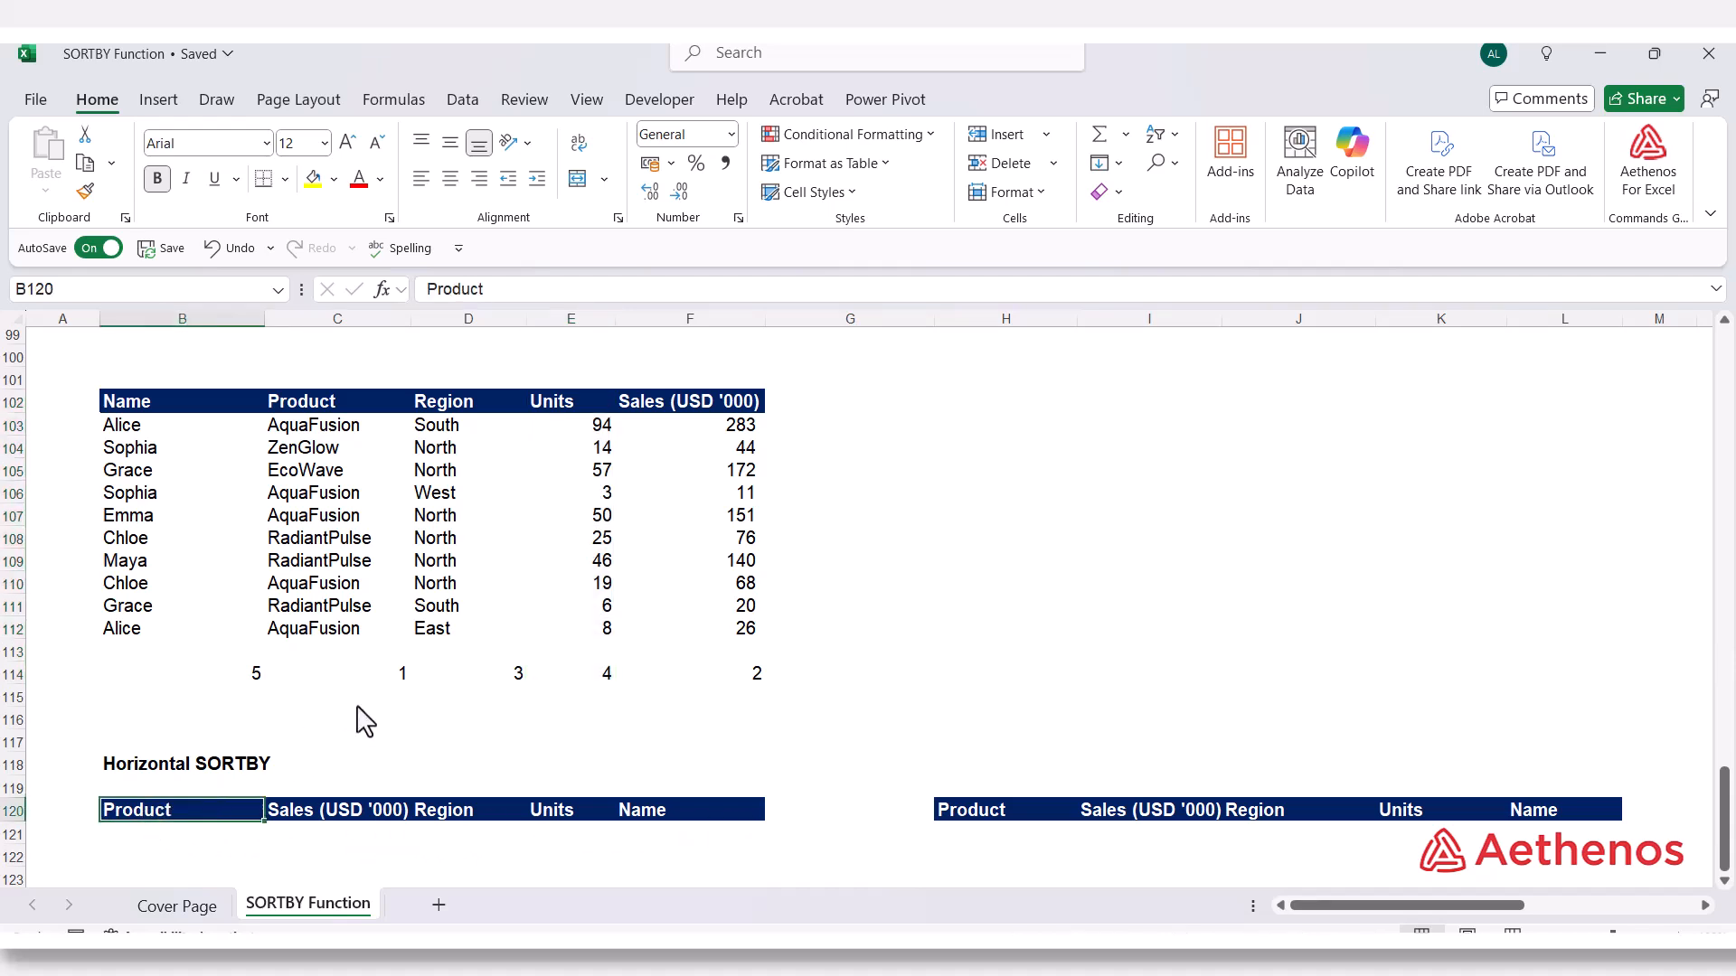
{"action": "left_click", "coordinate": [357, 683]}
{"action": "left_click", "coordinate": [171, 809]}
{"action": "left_click", "coordinate": [320, 809]}
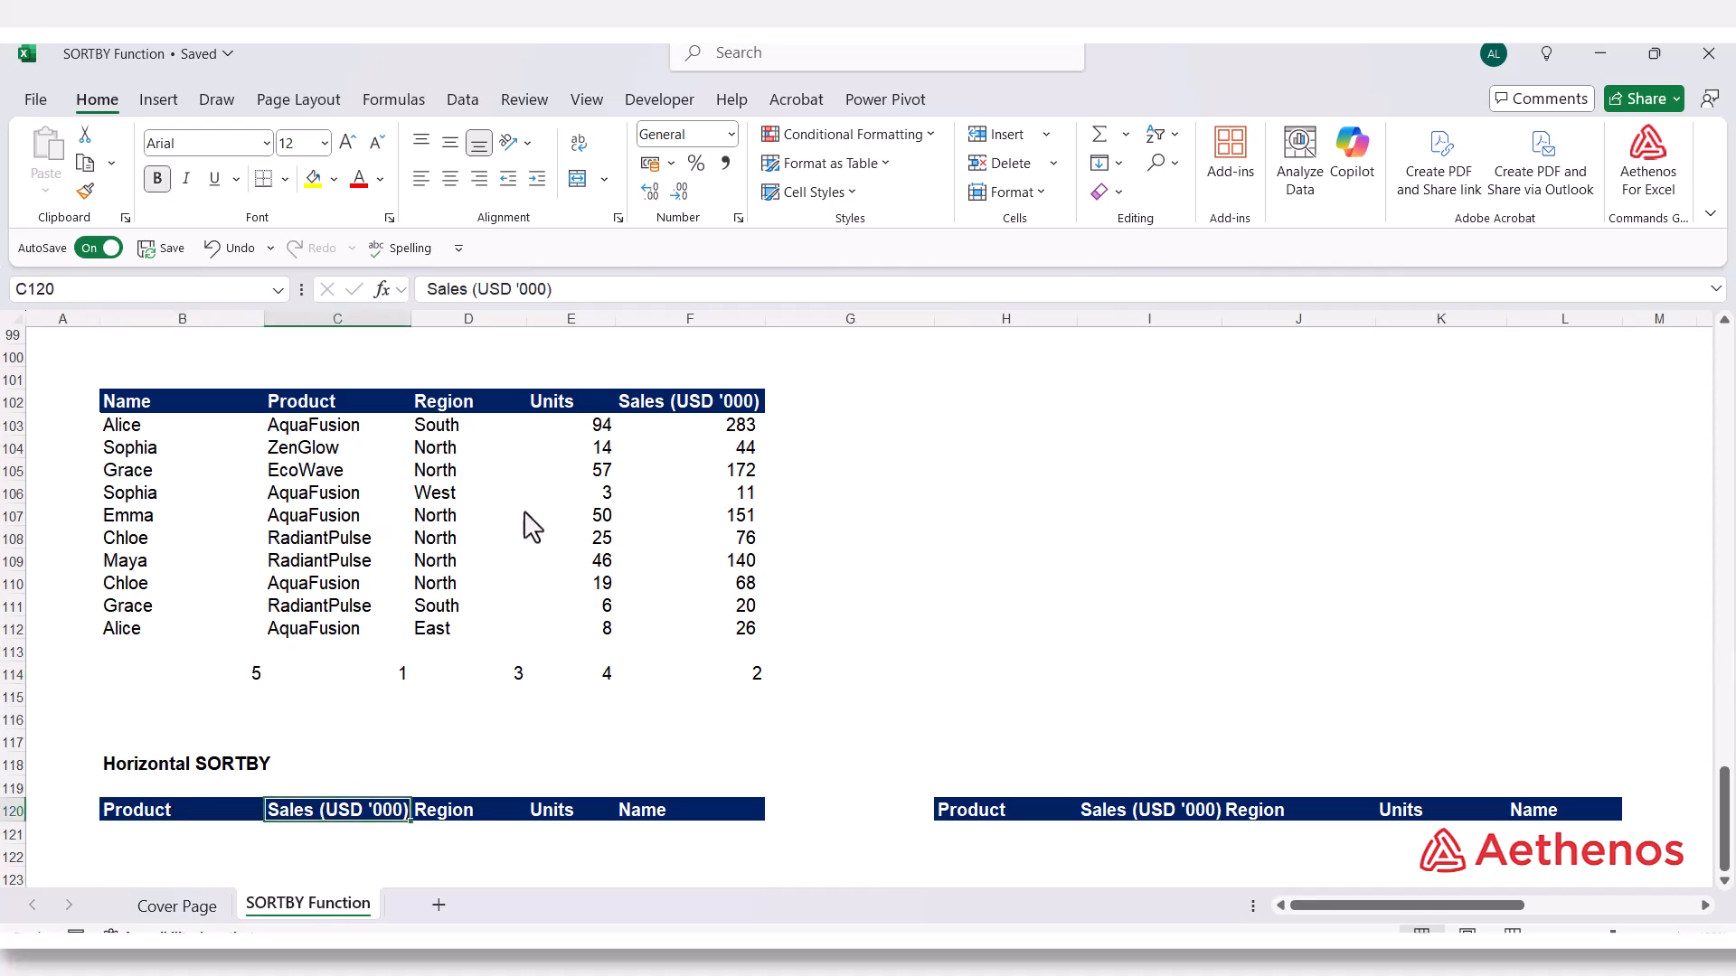
{"action": "left_click", "coordinate": [734, 682]}
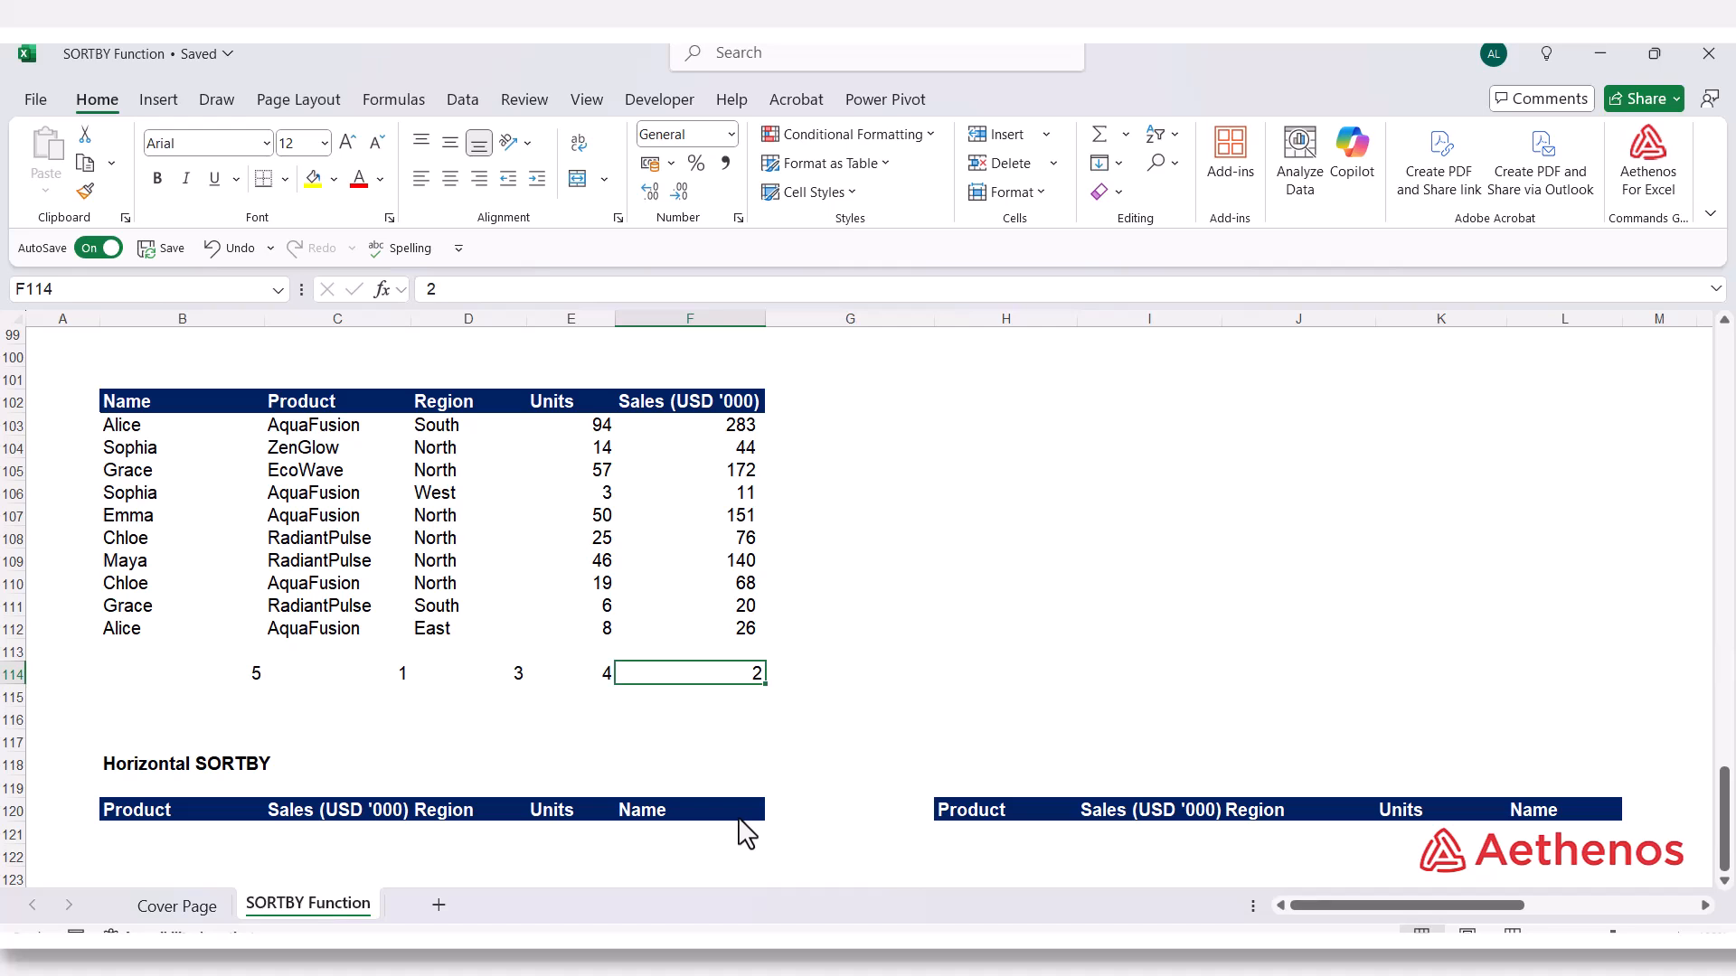
{"action": "scroll", "coordinate": [199, 845], "scroll_direction": "down", "scroll_amount": 2}
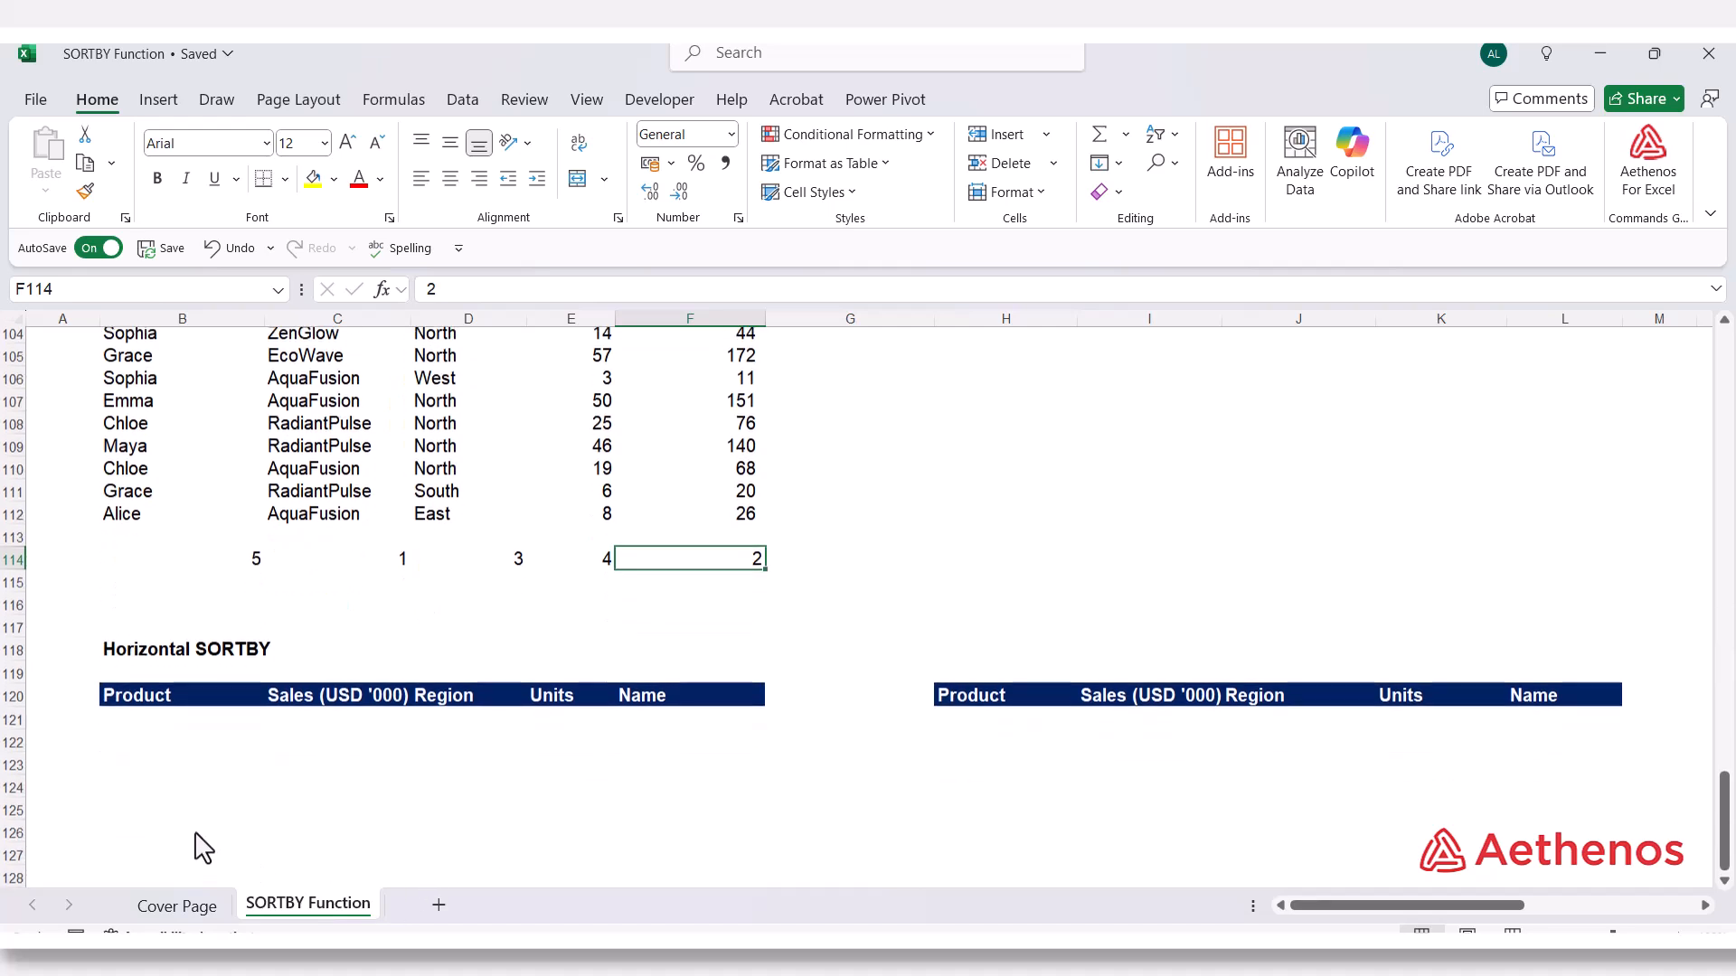
Start a SORTBY formula in B121 with the source data range B103:F112 as the array
{"action": "left_click", "coordinate": [152, 703]}
{"action": "scroll", "coordinate": [248, 840], "scroll_direction": "up", "scroll_amount": 2}
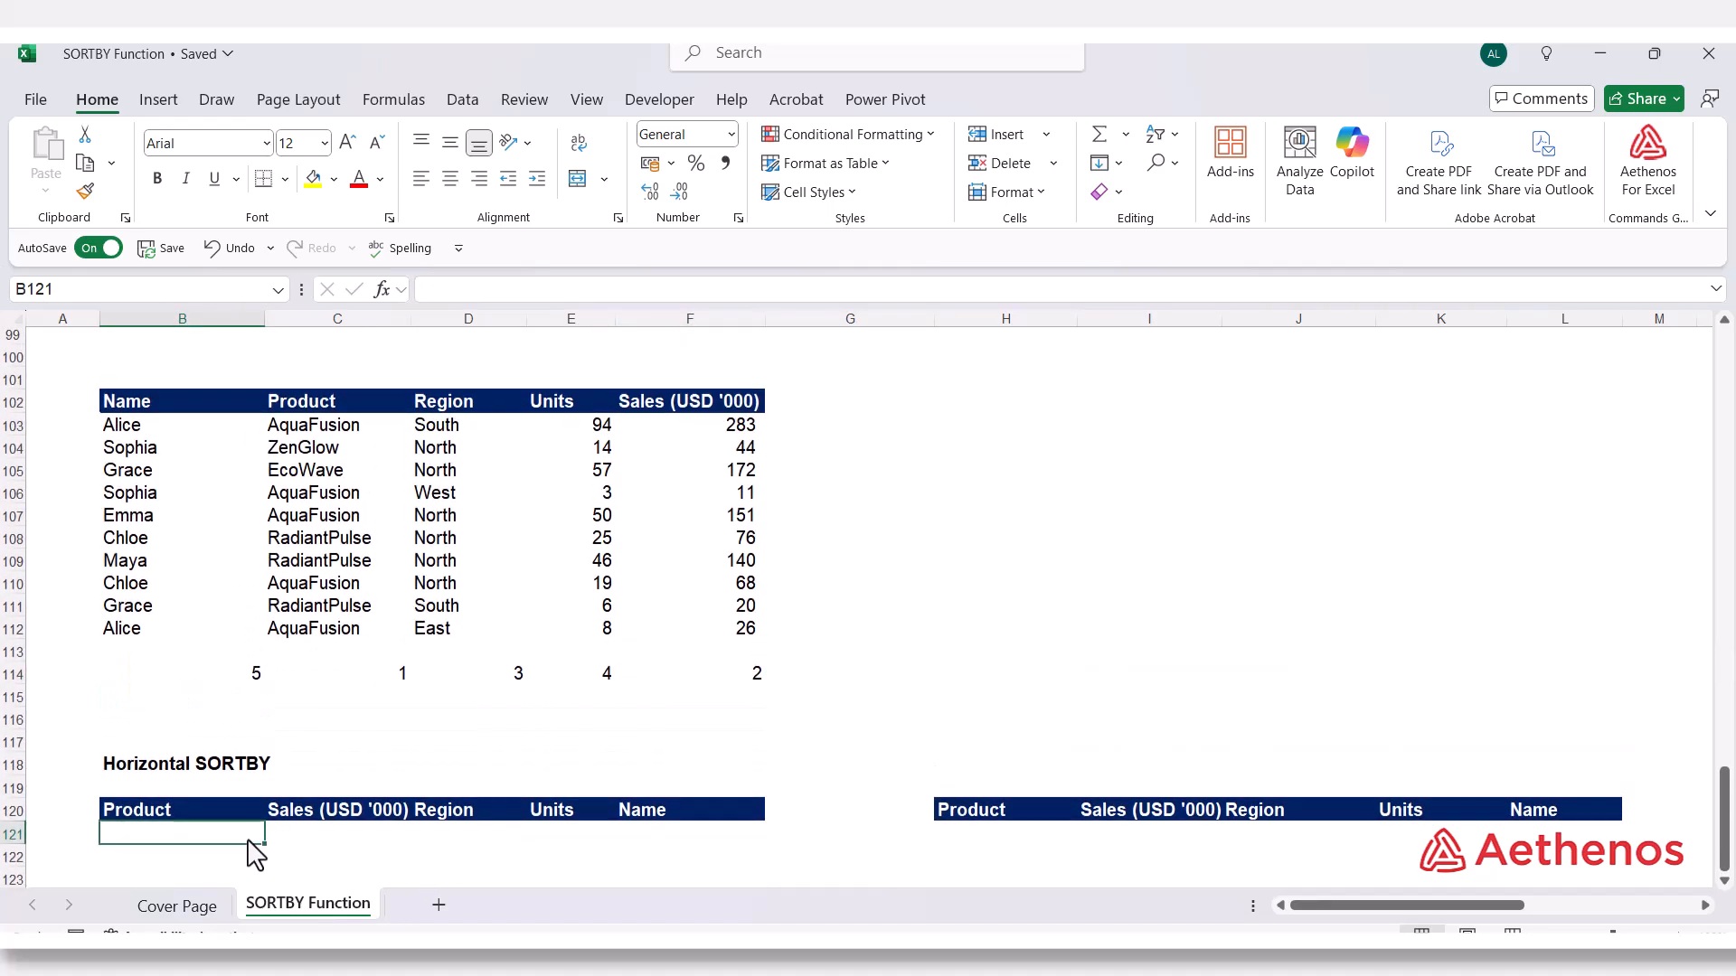
{"action": "type", "text": "=so"}
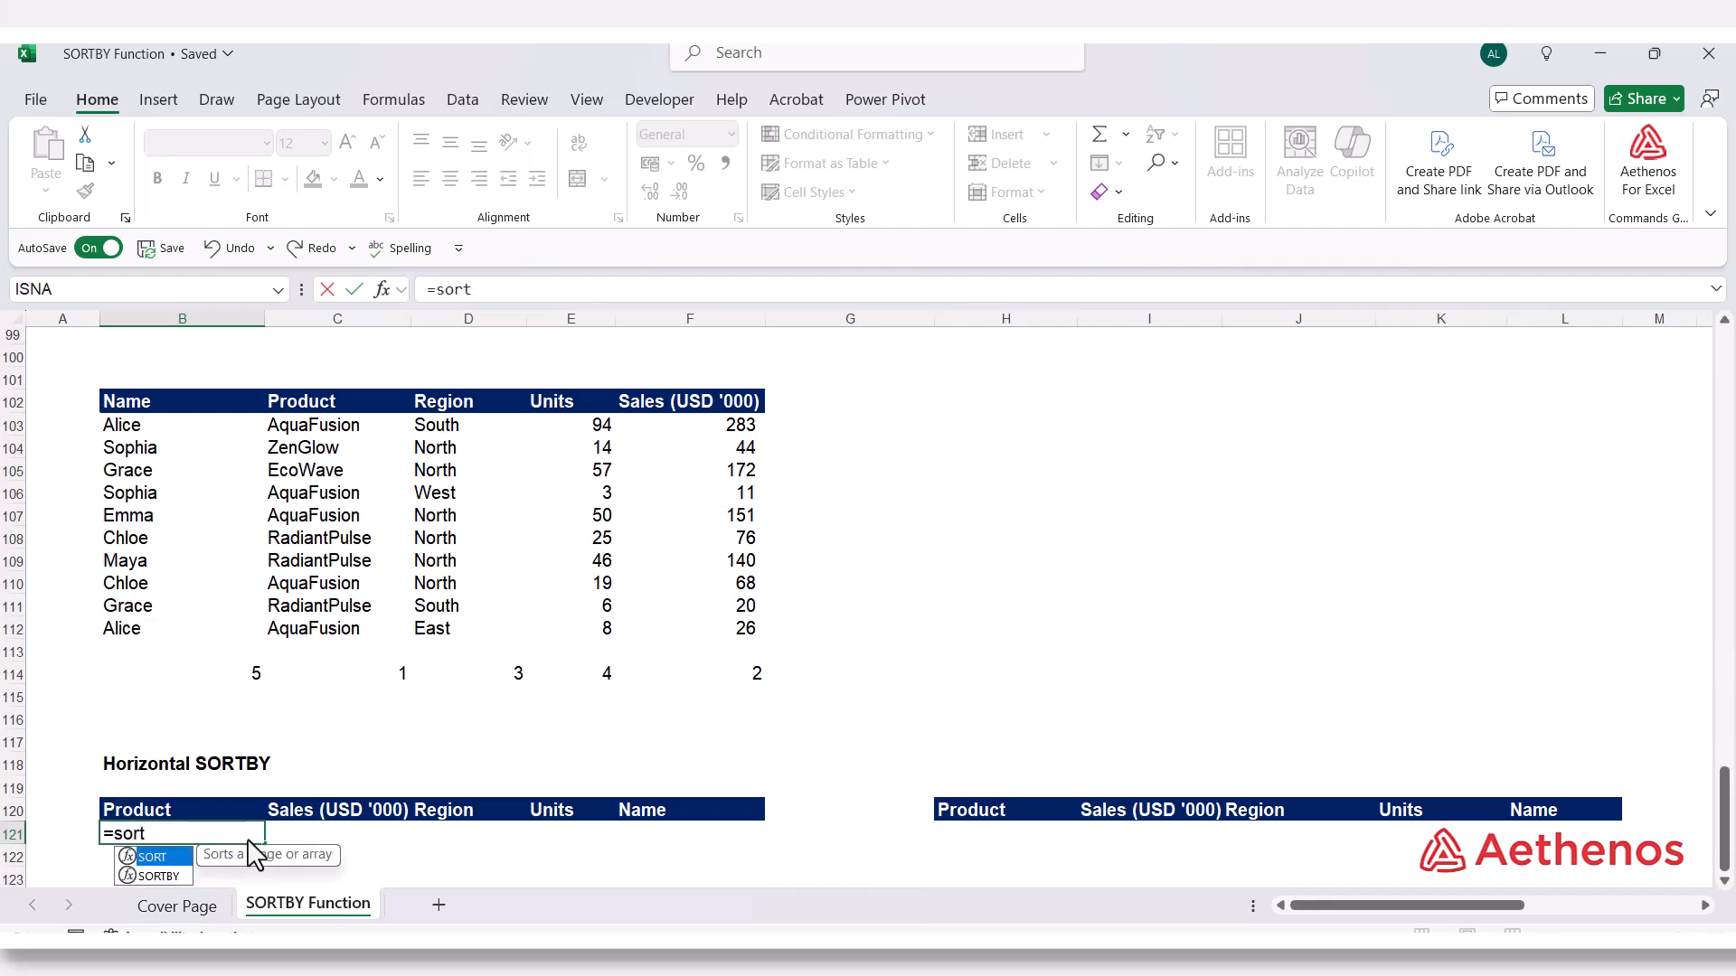
{"action": "type", "text": "rt"}
{"action": "key", "text": "Down"}
{"action": "key", "text": "Tab"}
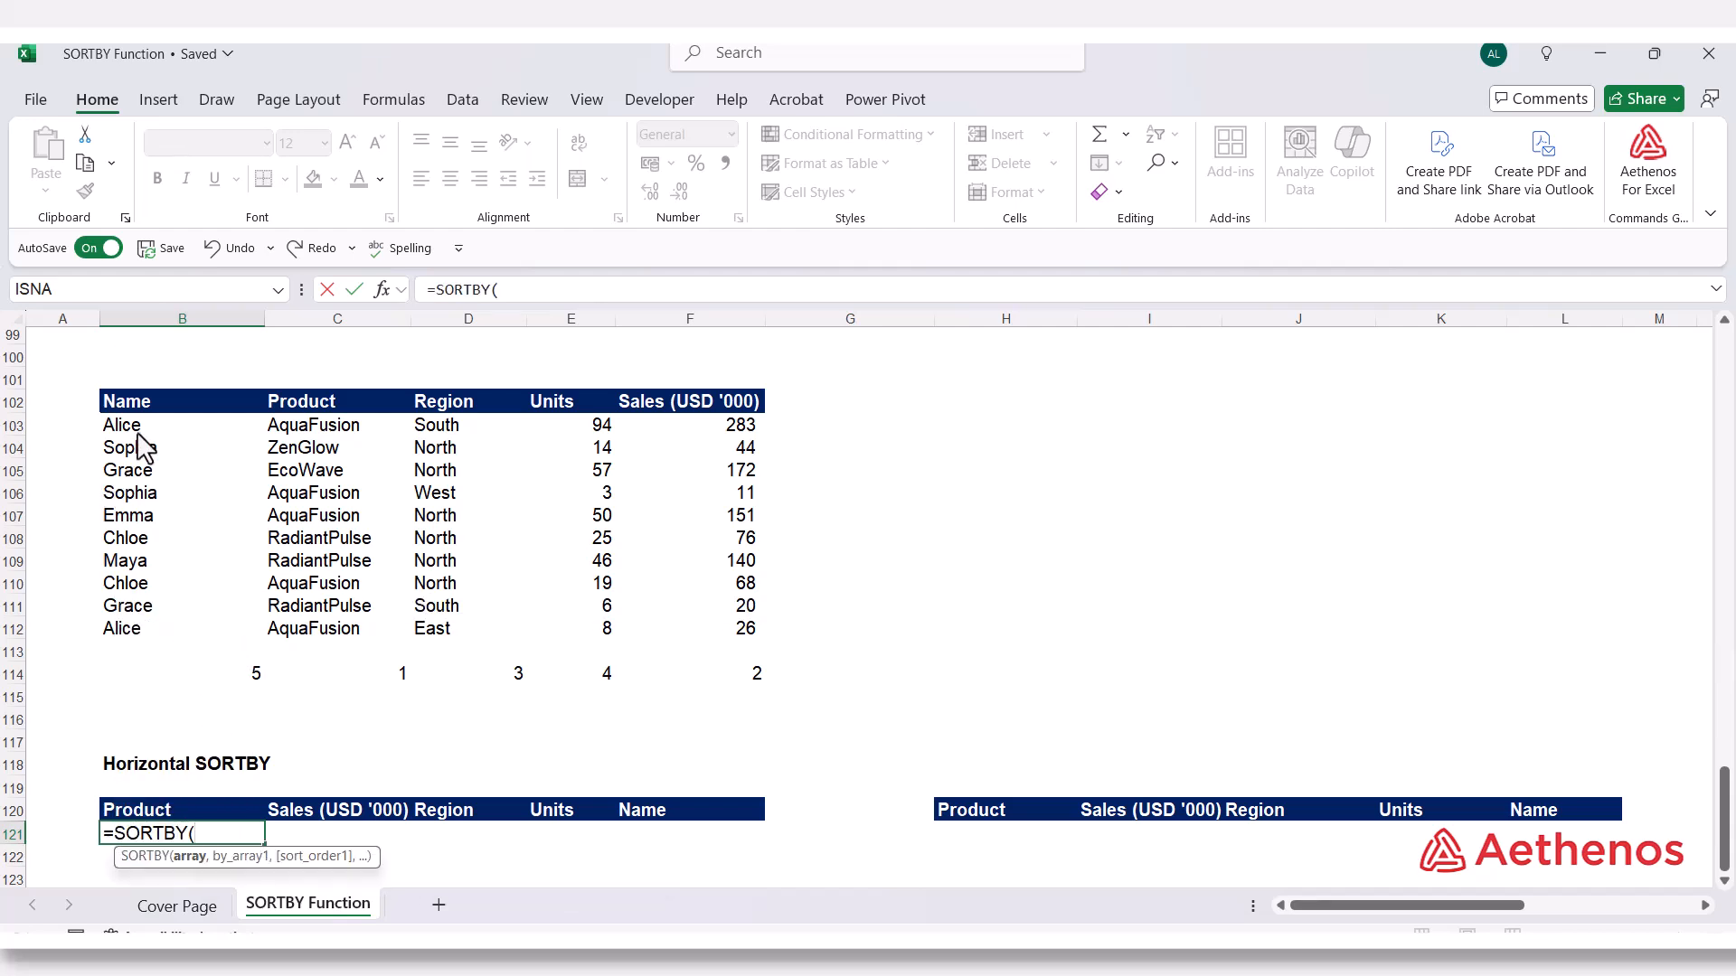
{"action": "left_click_drag", "start_coordinate": [131, 433], "coordinate": [661, 647]}
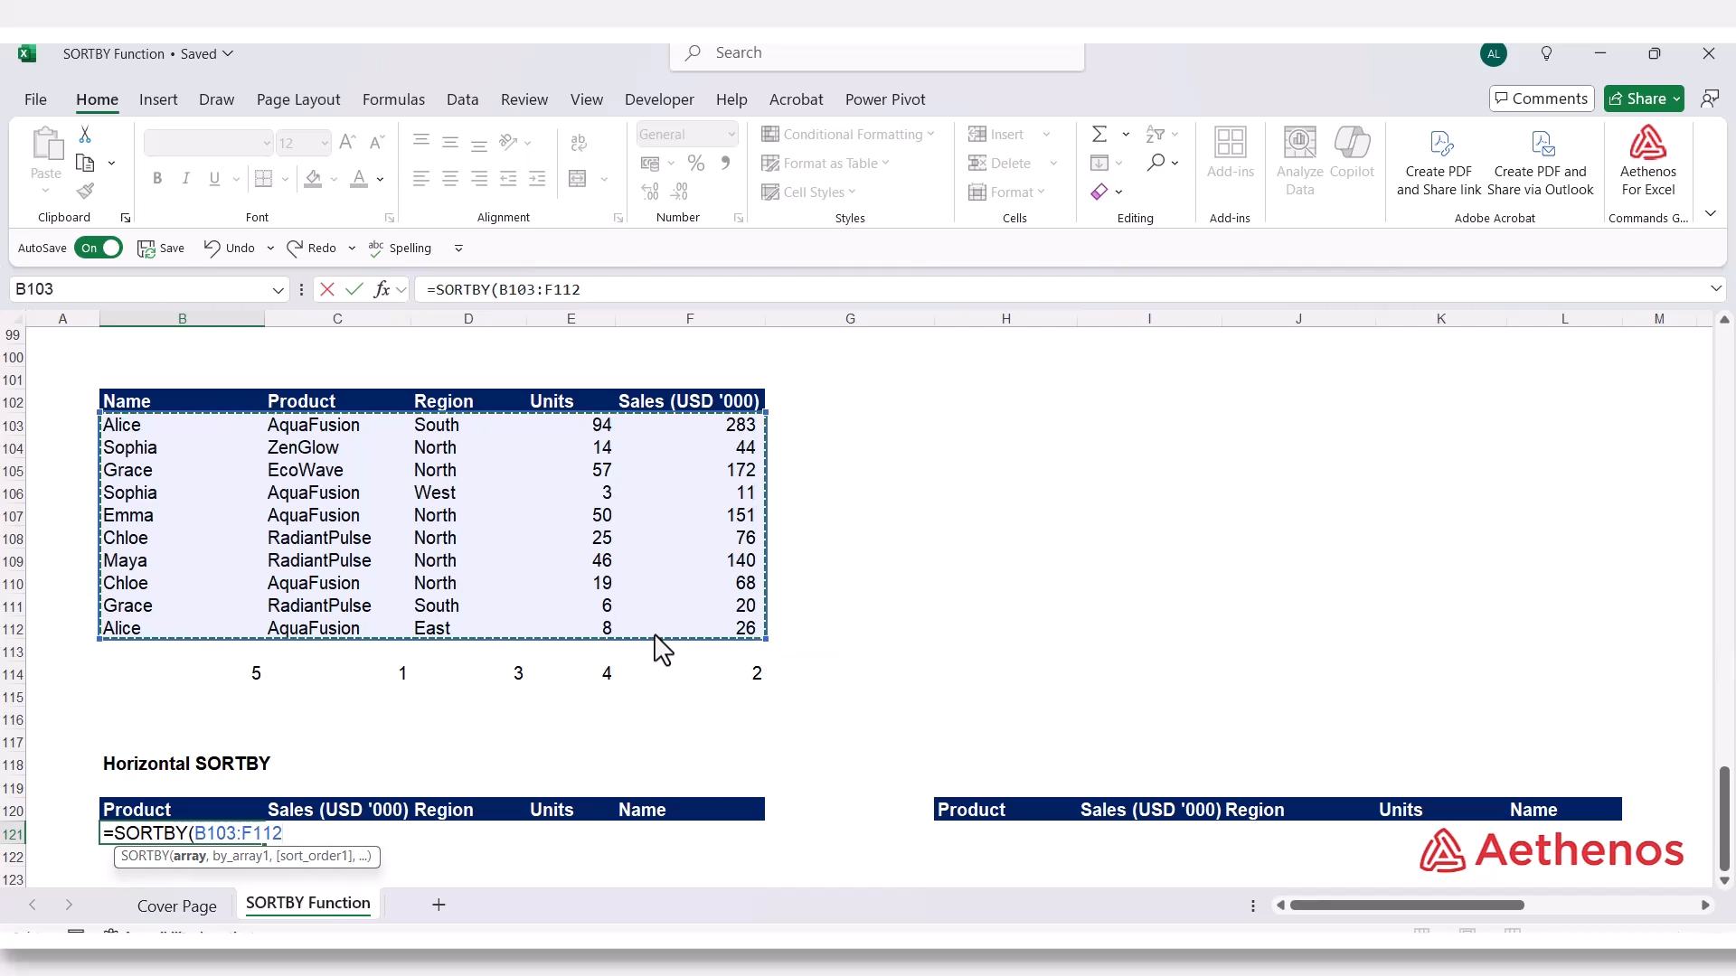
Add the position numbers B114:F114 as the sort key with ascending order 1 and enter =SORTBY(B103:F112,B114:F114,1)
{"action": "type", "text": ","}
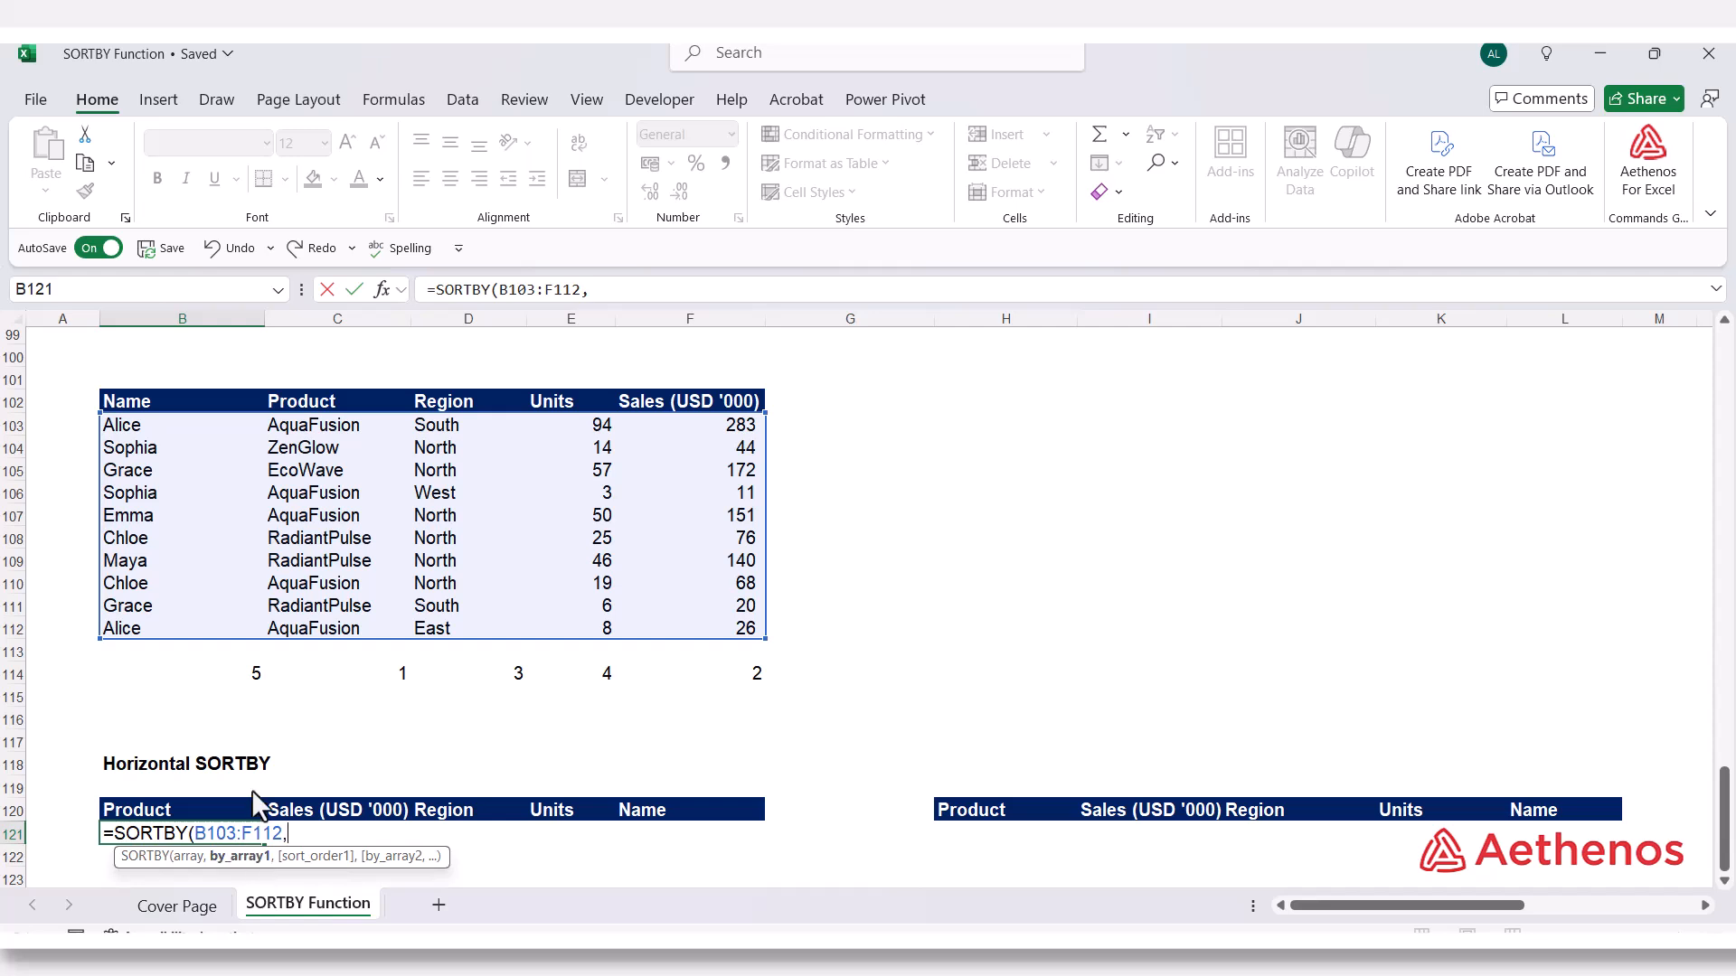
{"action": "left_click_drag", "start_coordinate": [227, 684], "coordinate": [684, 679]}
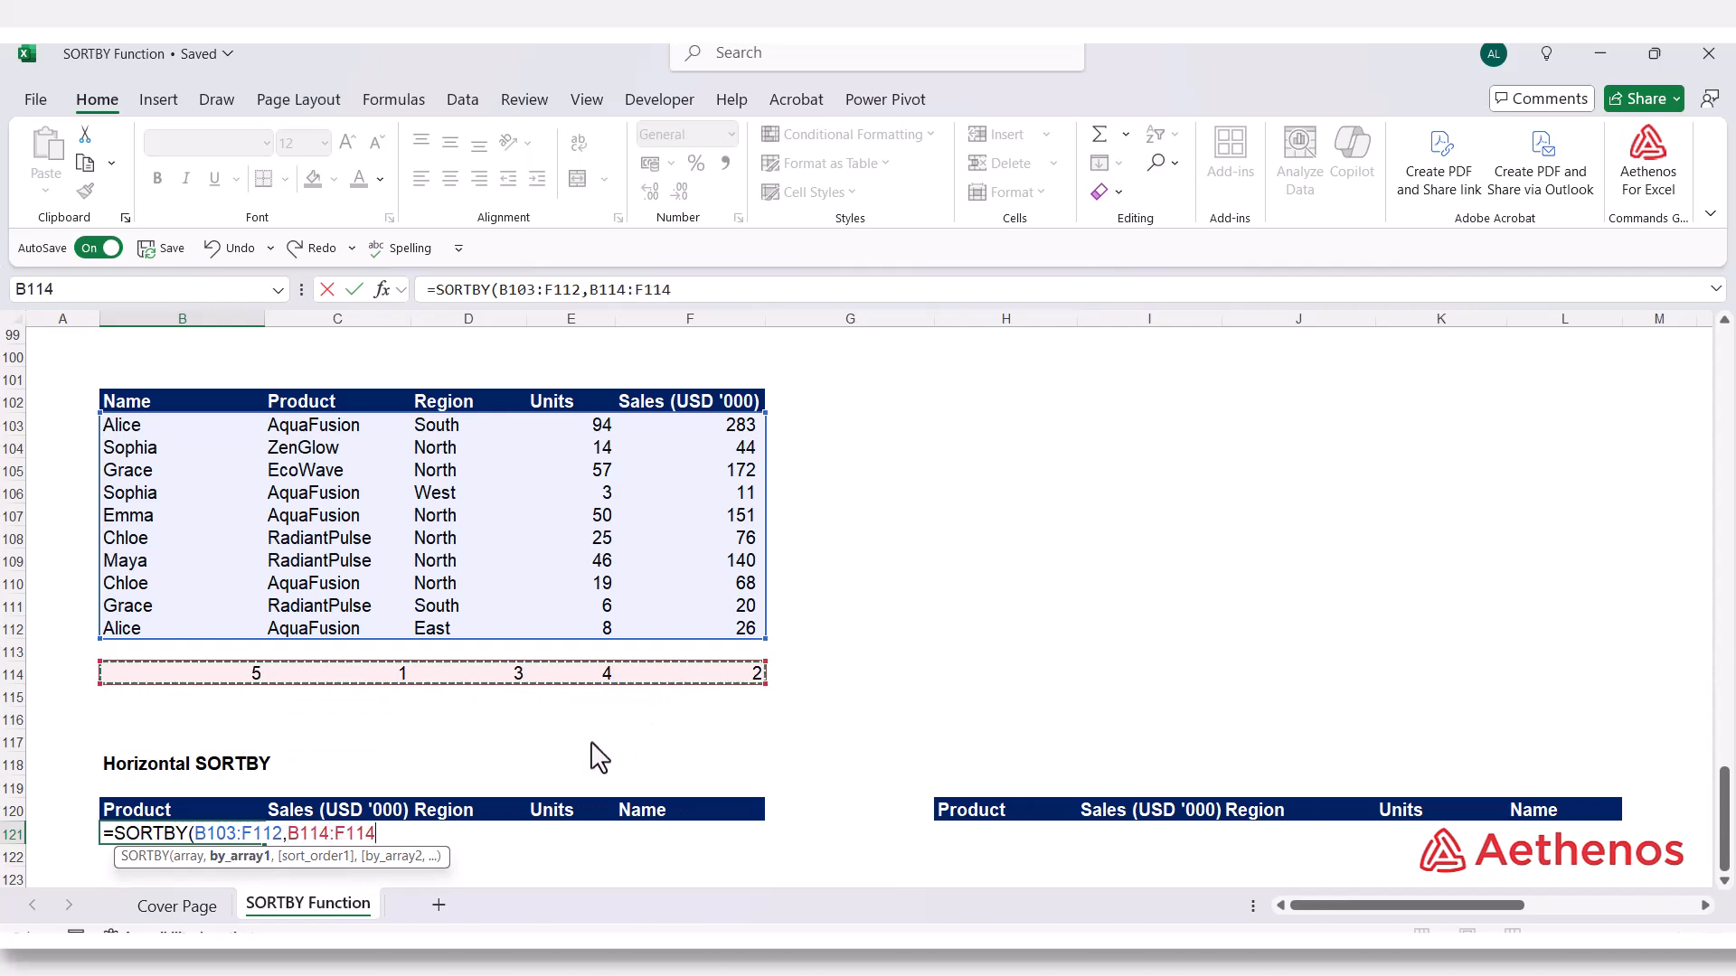
{"action": "type", "text": ",1"}
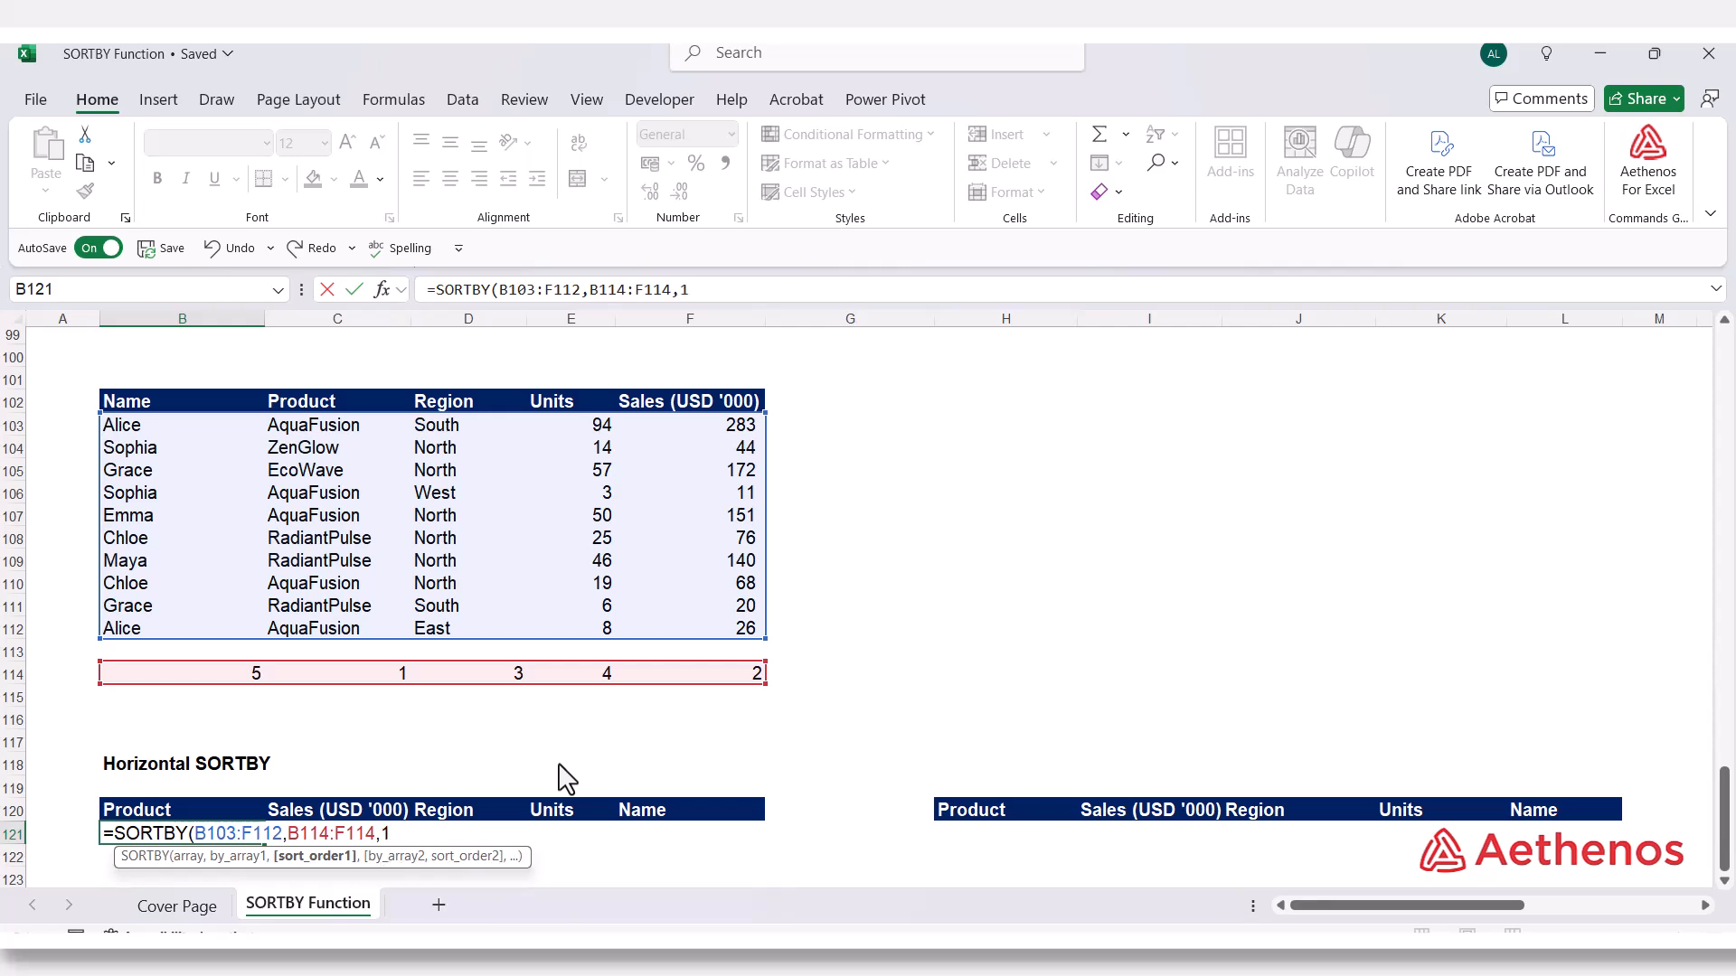
{"action": "type", "text": " )"}
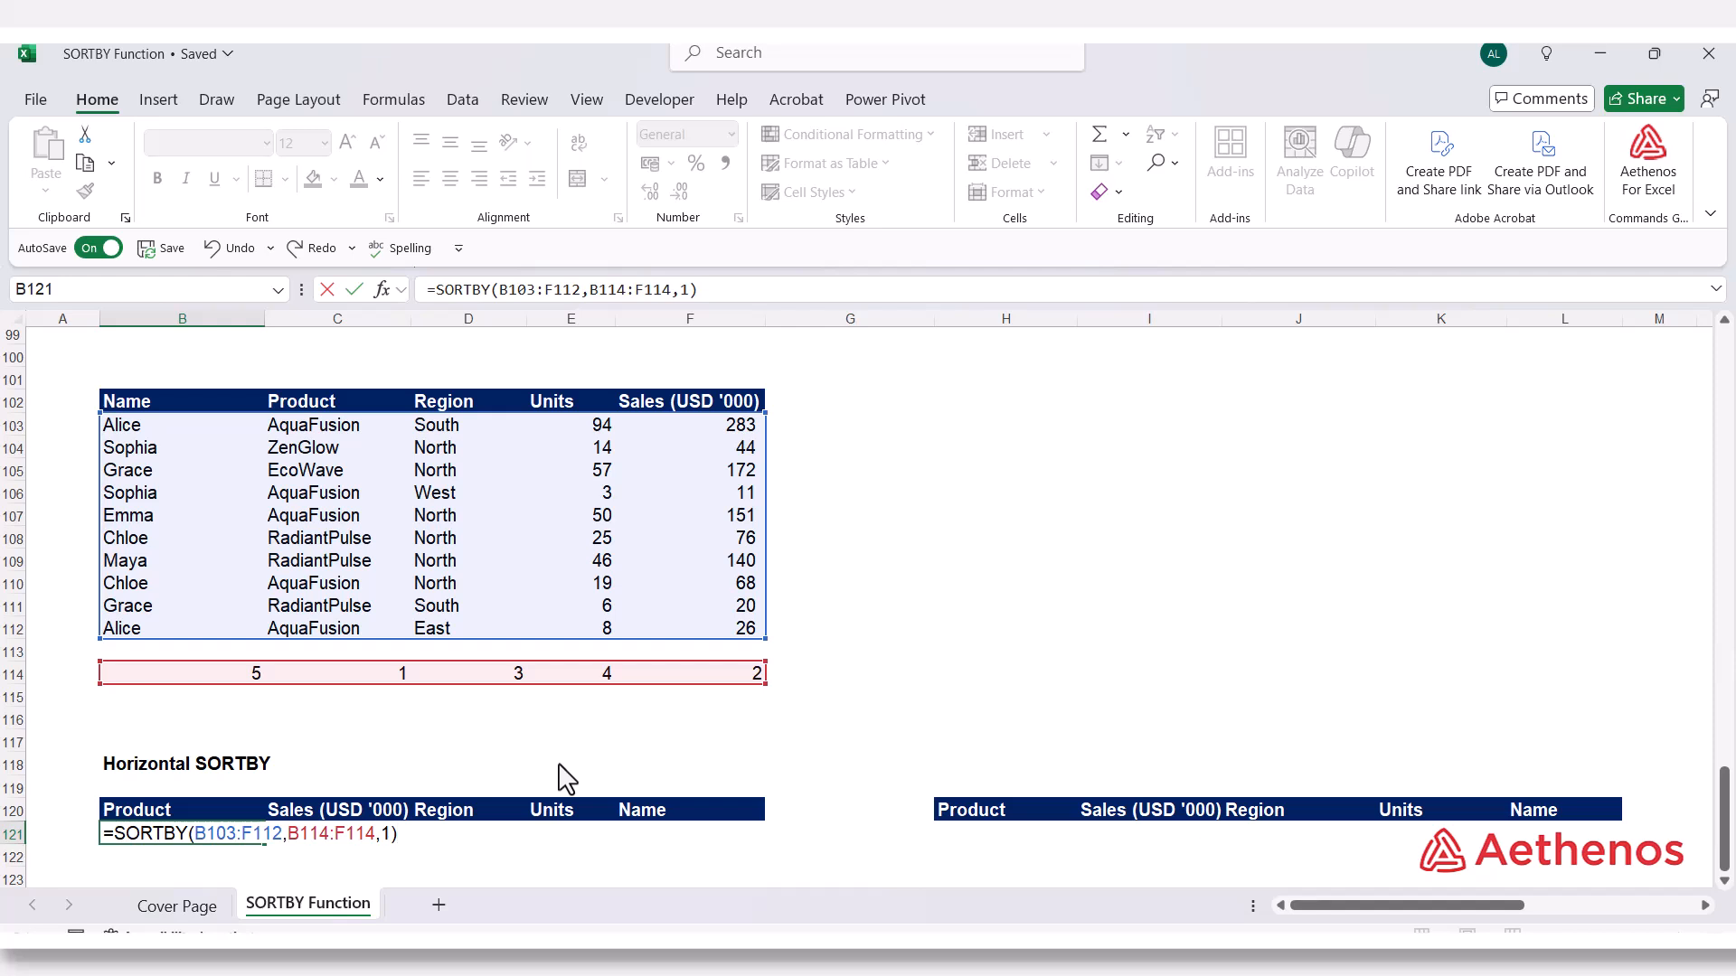
{"action": "key", "text": "Return"}
Check the horizontally sorted result by comparing the Product and Name columns with their position numbers in row 114
{"action": "scroll", "coordinate": [561, 773], "scroll_direction": "down", "scroll_amount": 1}
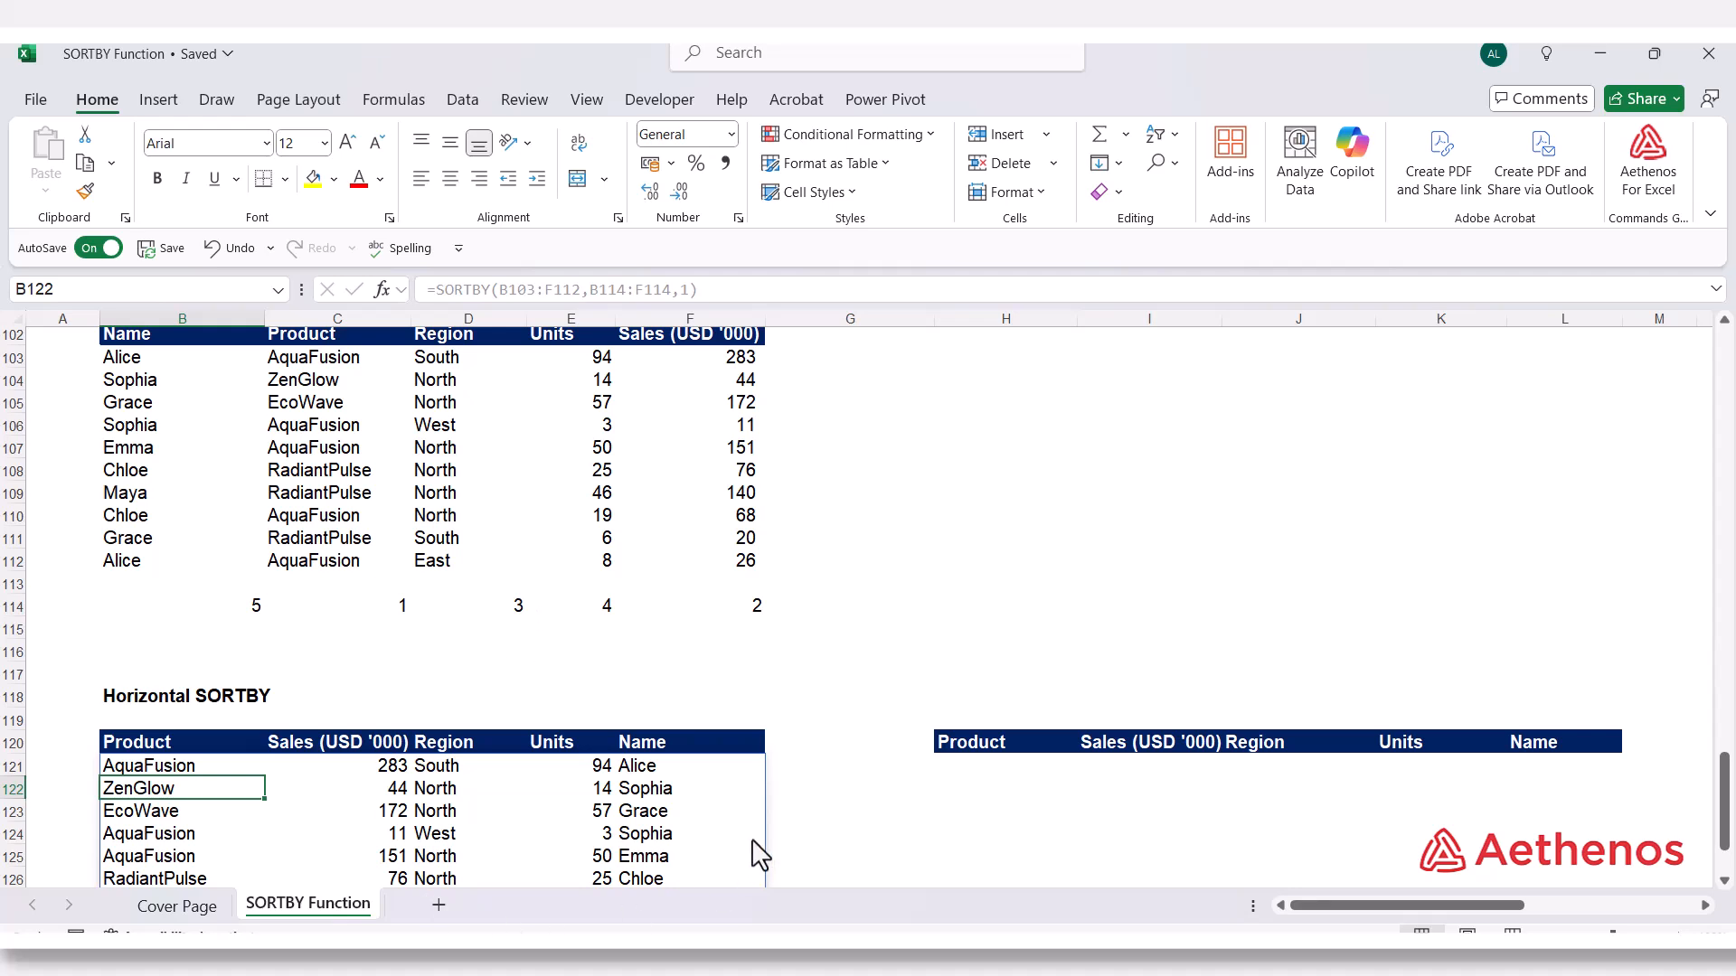
{"action": "left_click", "coordinate": [820, 797]}
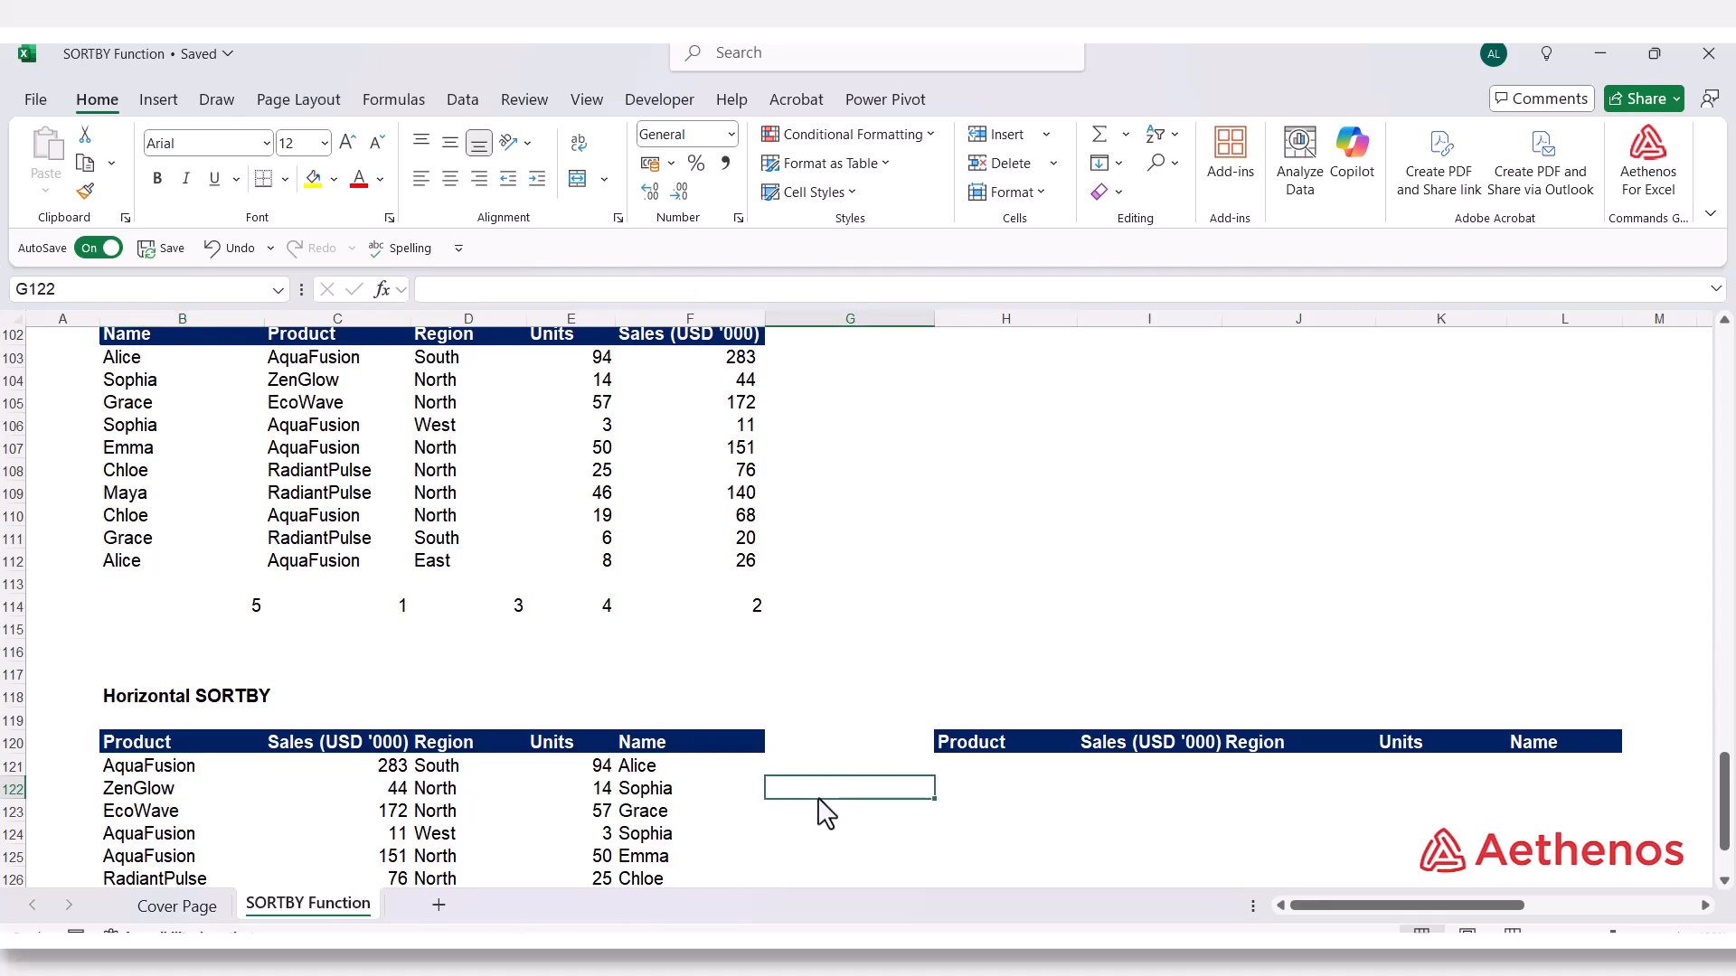
{"action": "left_click", "coordinate": [382, 610]}
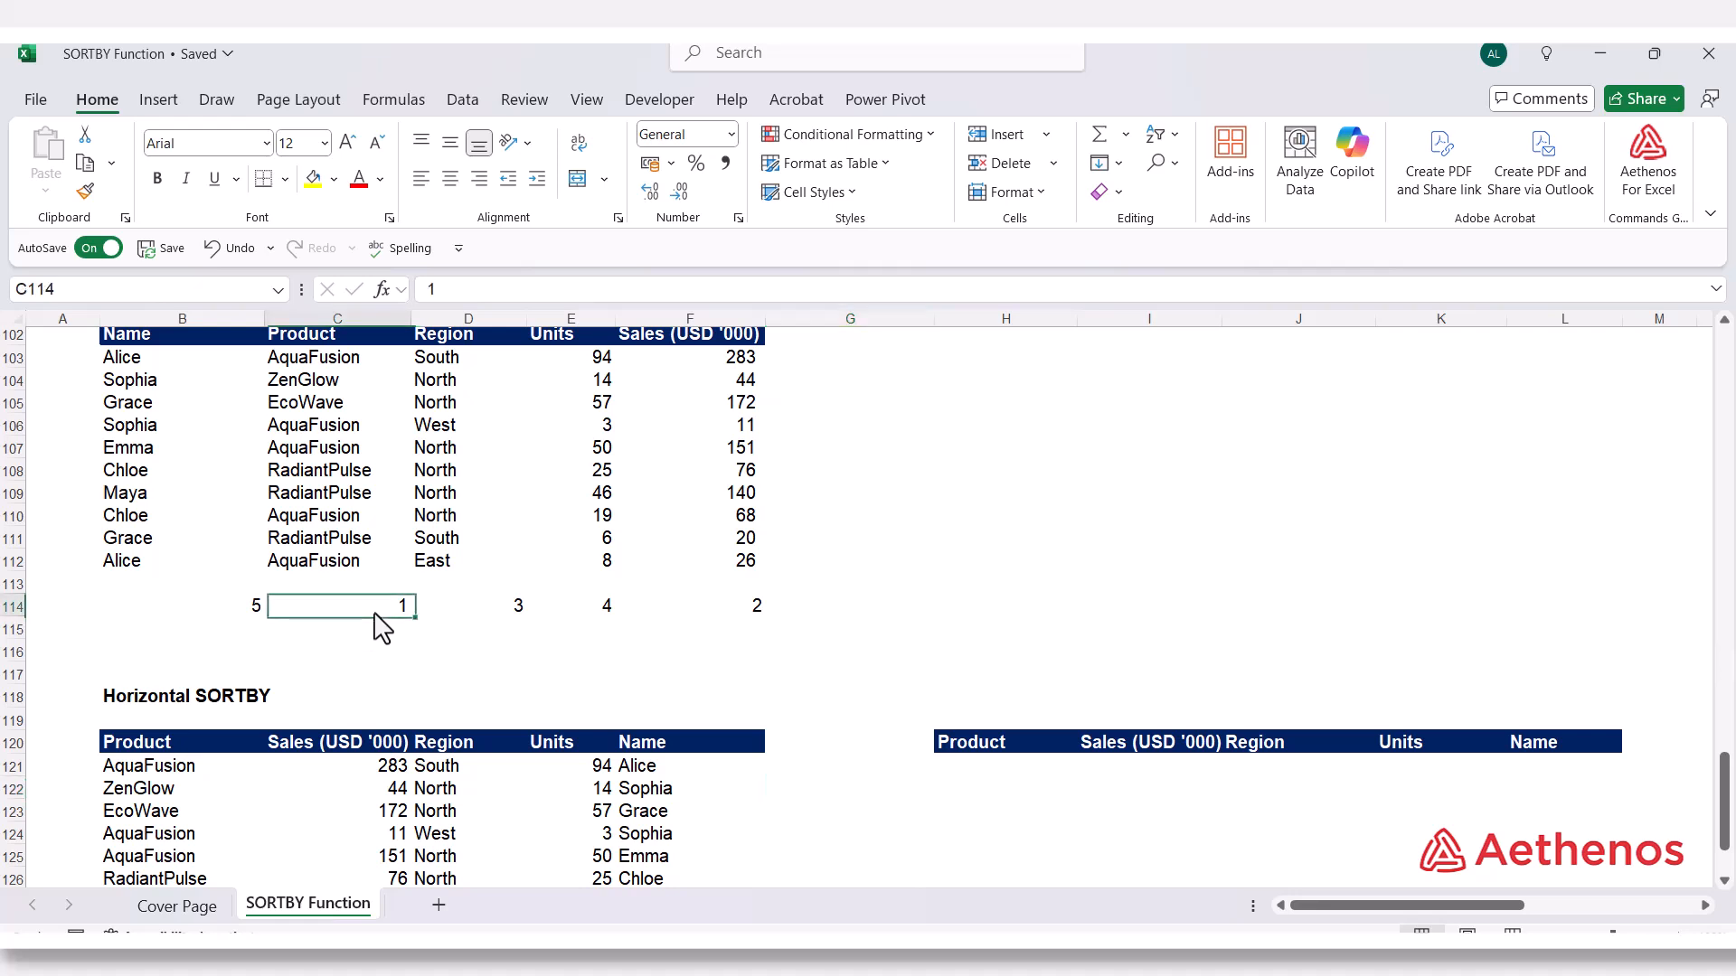
{"action": "left_click", "coordinate": [166, 742]}
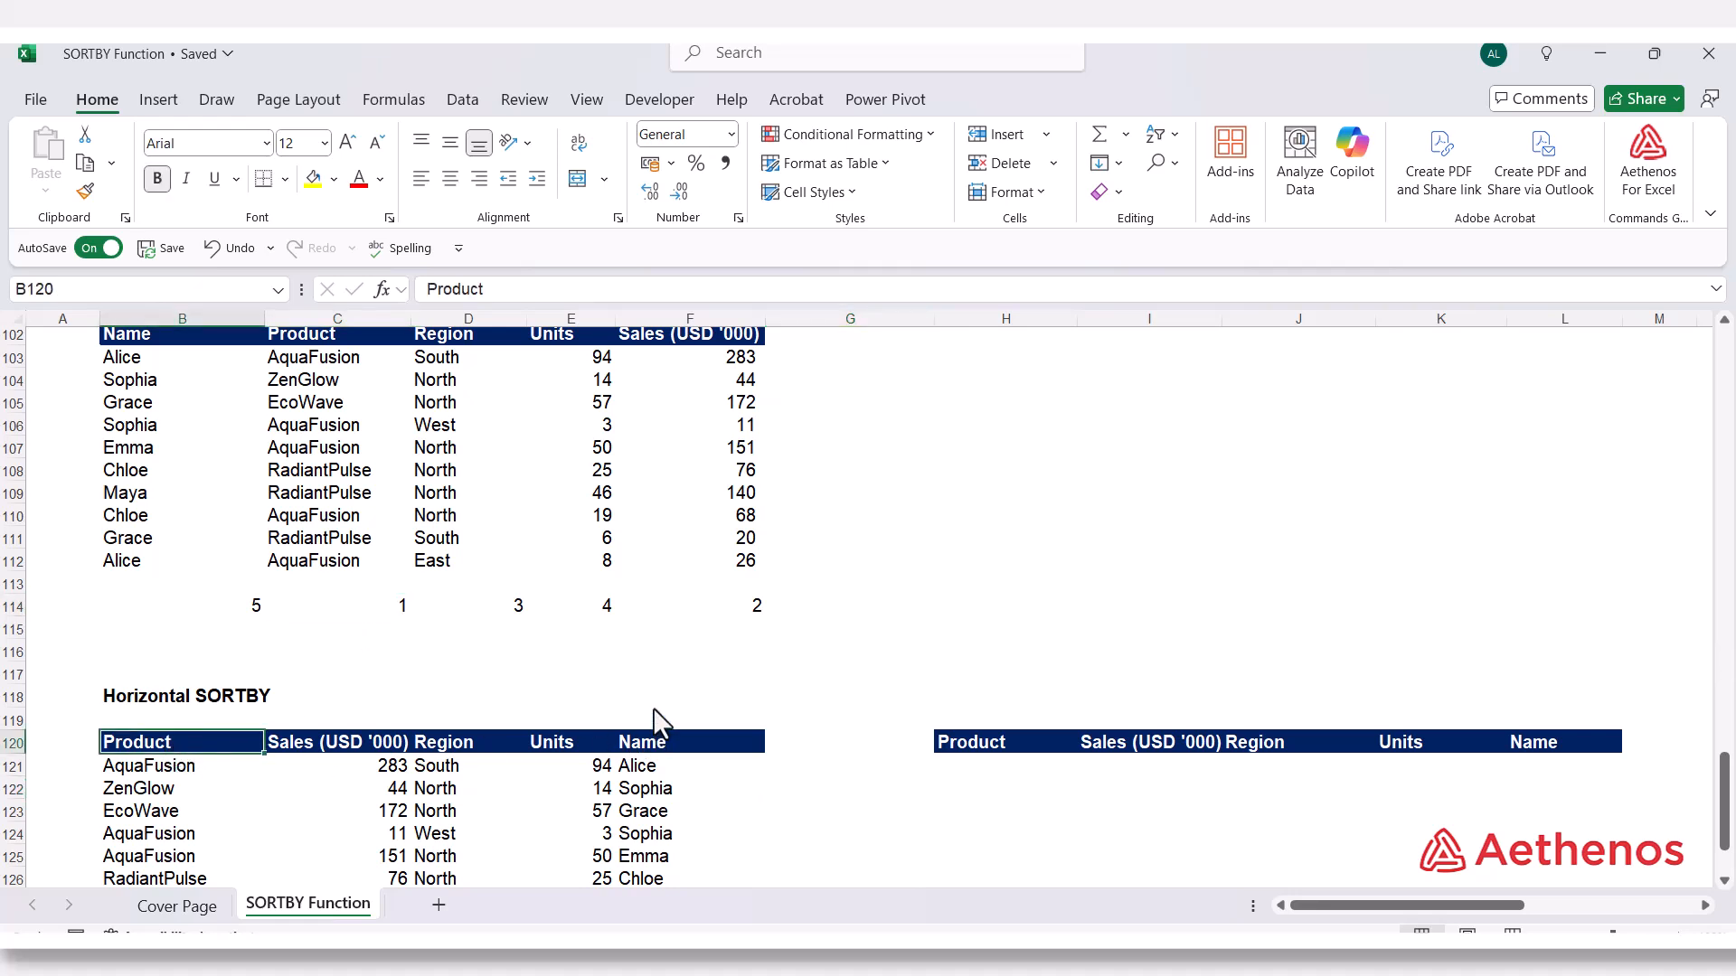
{"action": "left_click", "coordinate": [252, 607]}
{"action": "left_click", "coordinate": [704, 739]}
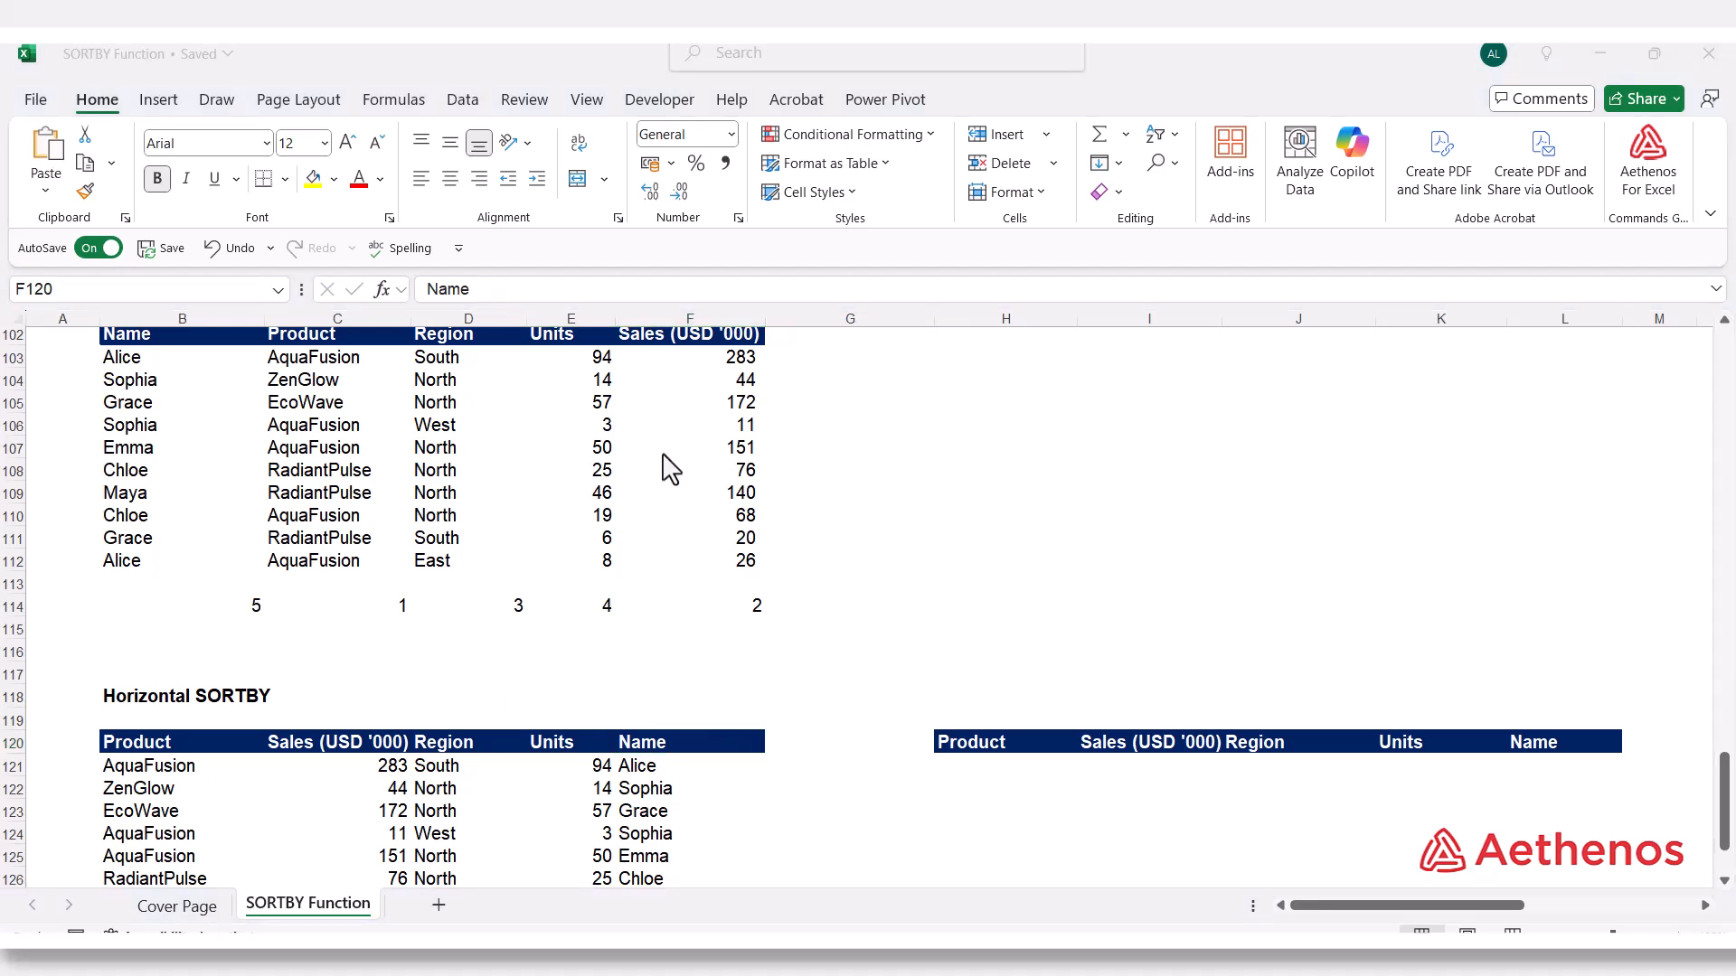
Change the sort order in B121's formula to descending, giving =SORTBY(B103:F112,B114:F114,-1)
{"action": "left_click", "coordinate": [132, 768]}
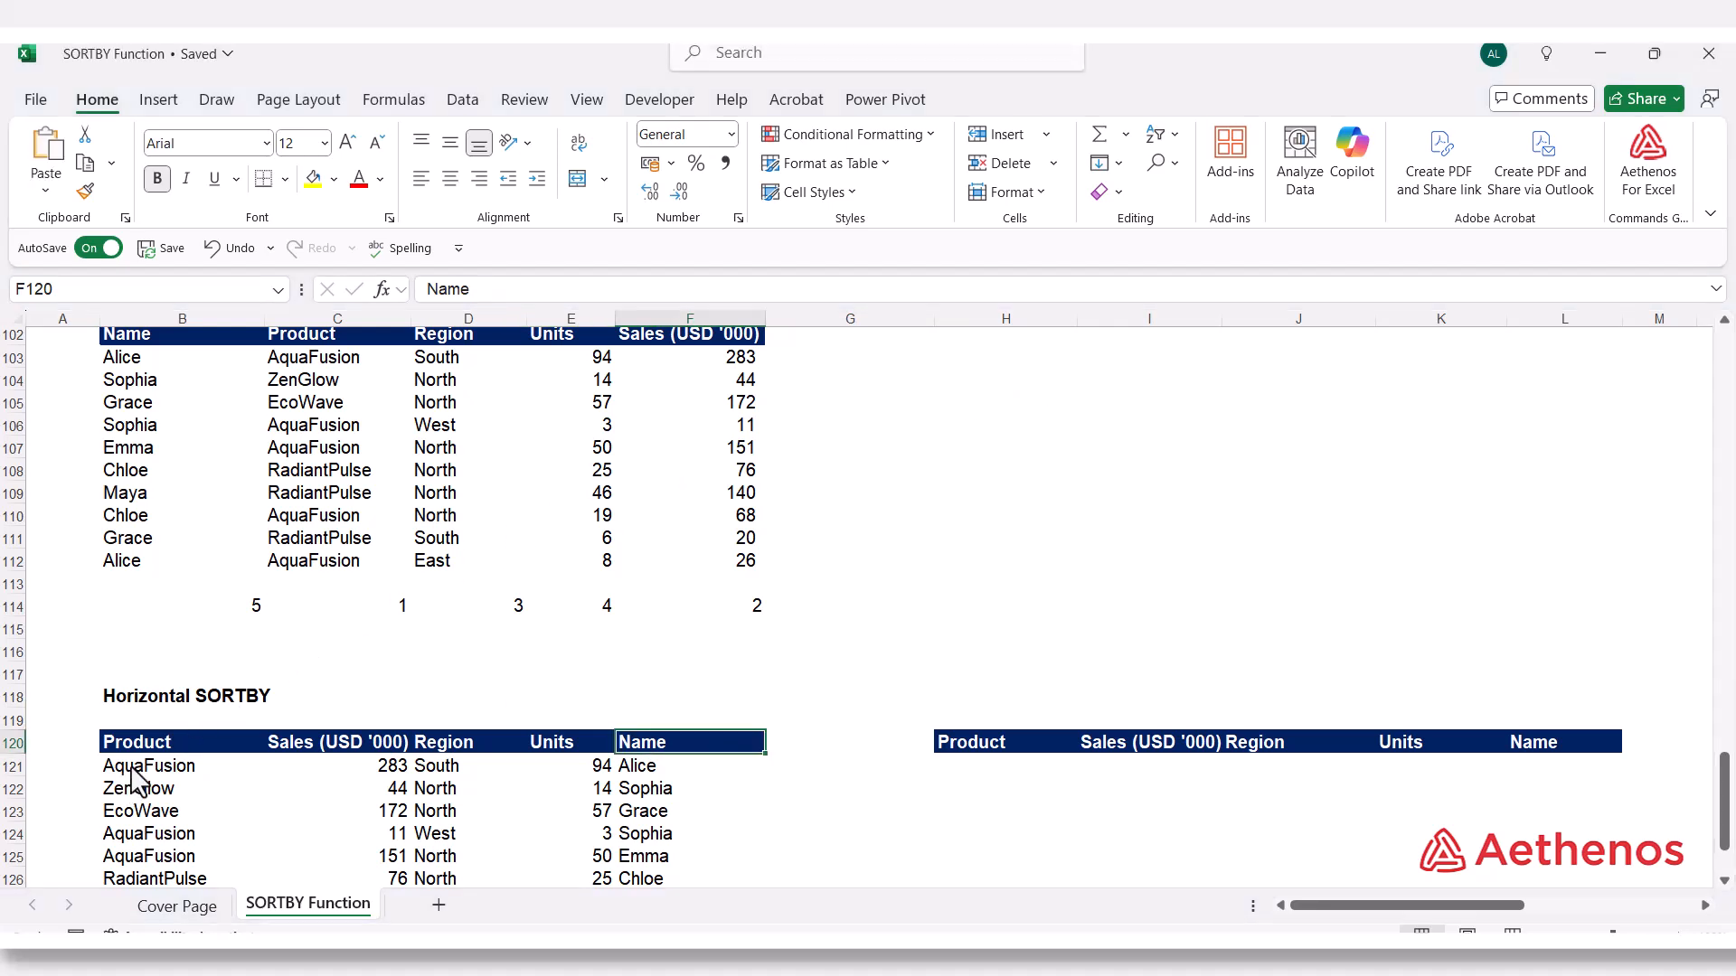
{"action": "left_click", "coordinate": [132, 770]}
{"action": "double_click", "coordinate": [132, 770]}
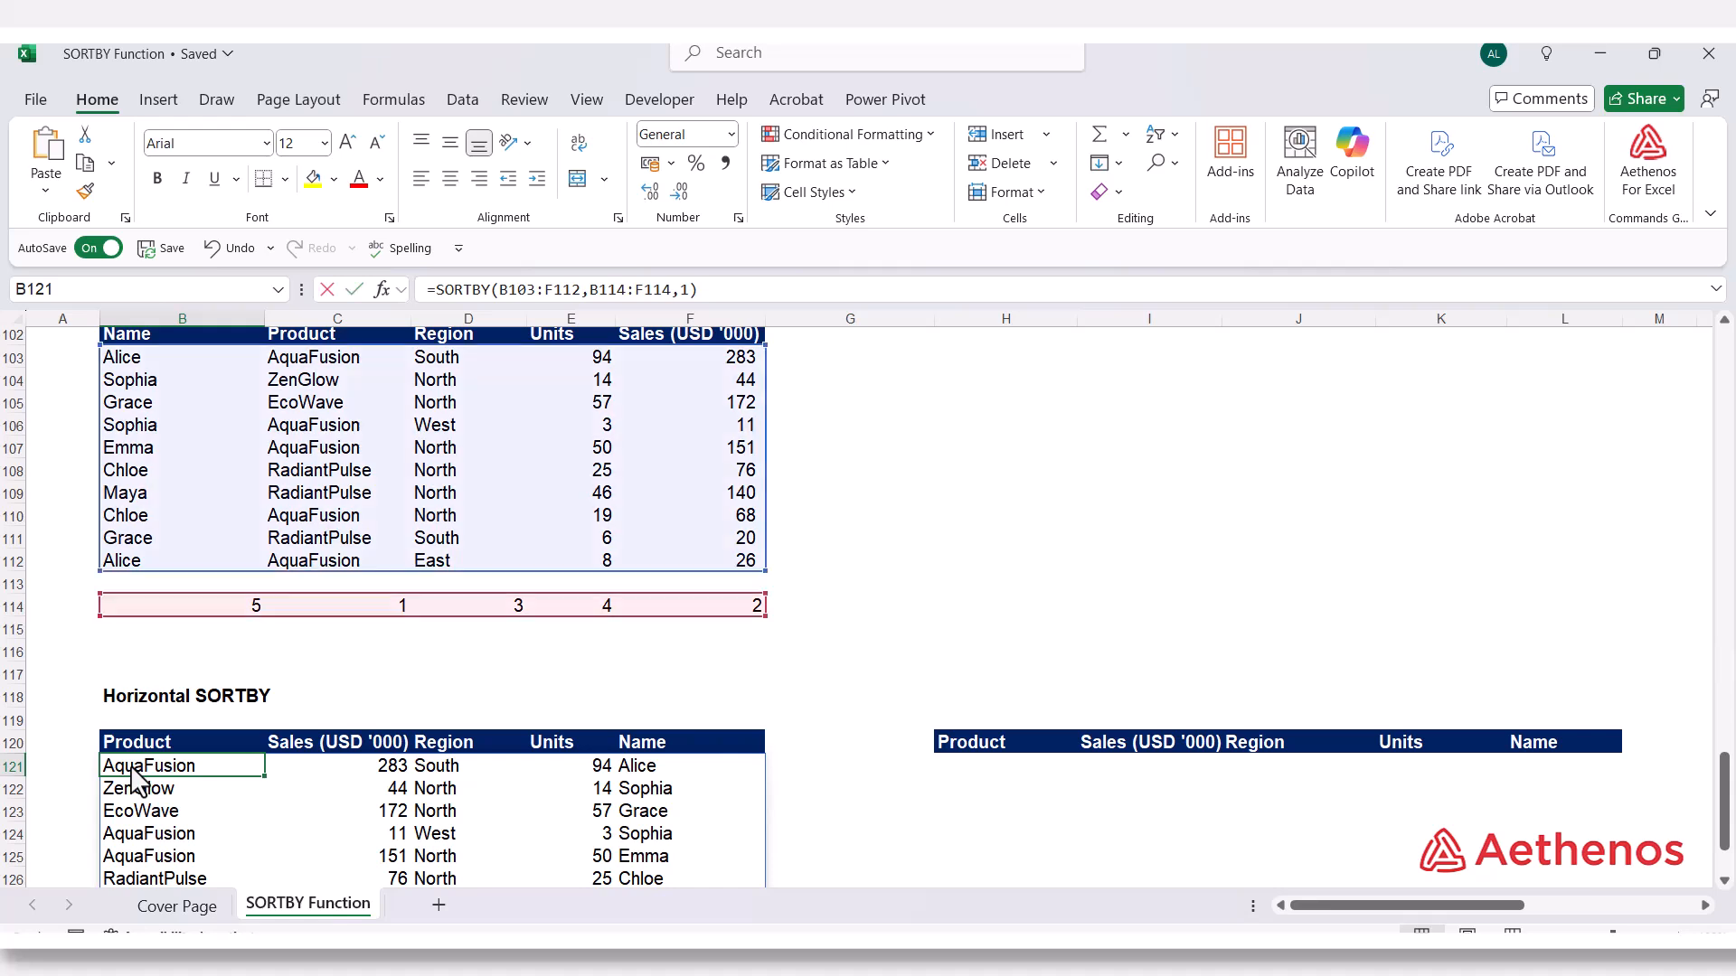
{"action": "left_click", "coordinate": [386, 774]}
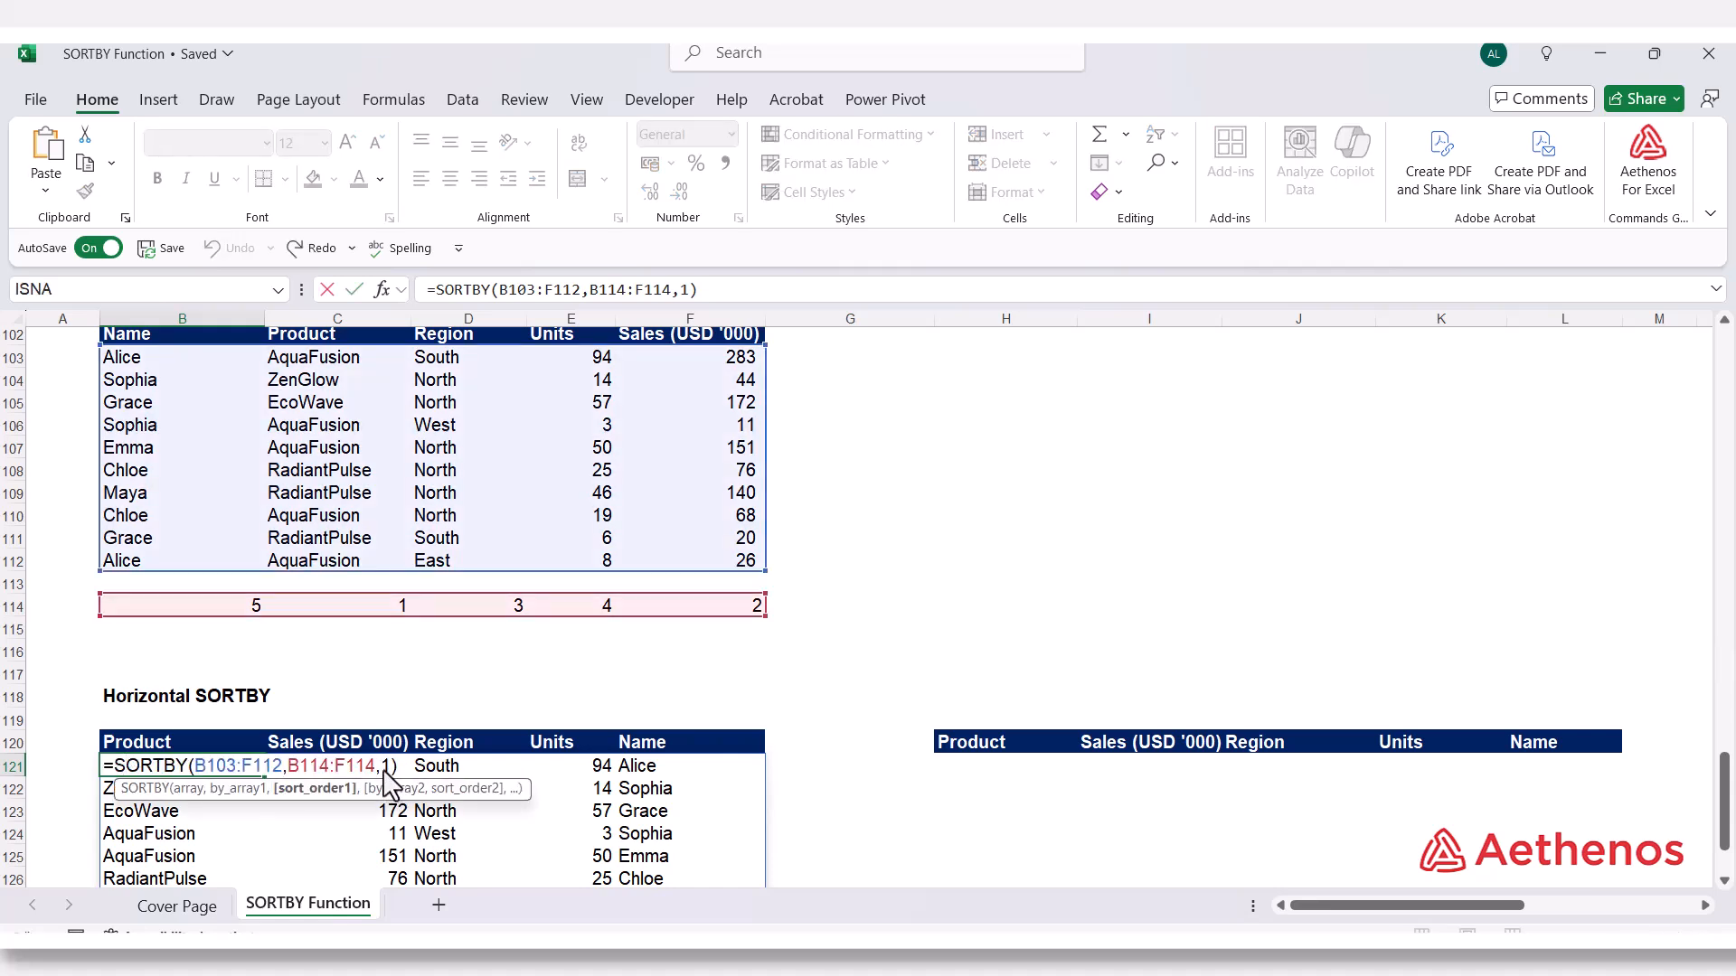
{"action": "double_click", "coordinate": [386, 767]}
{"action": "type", "text": "-1"}
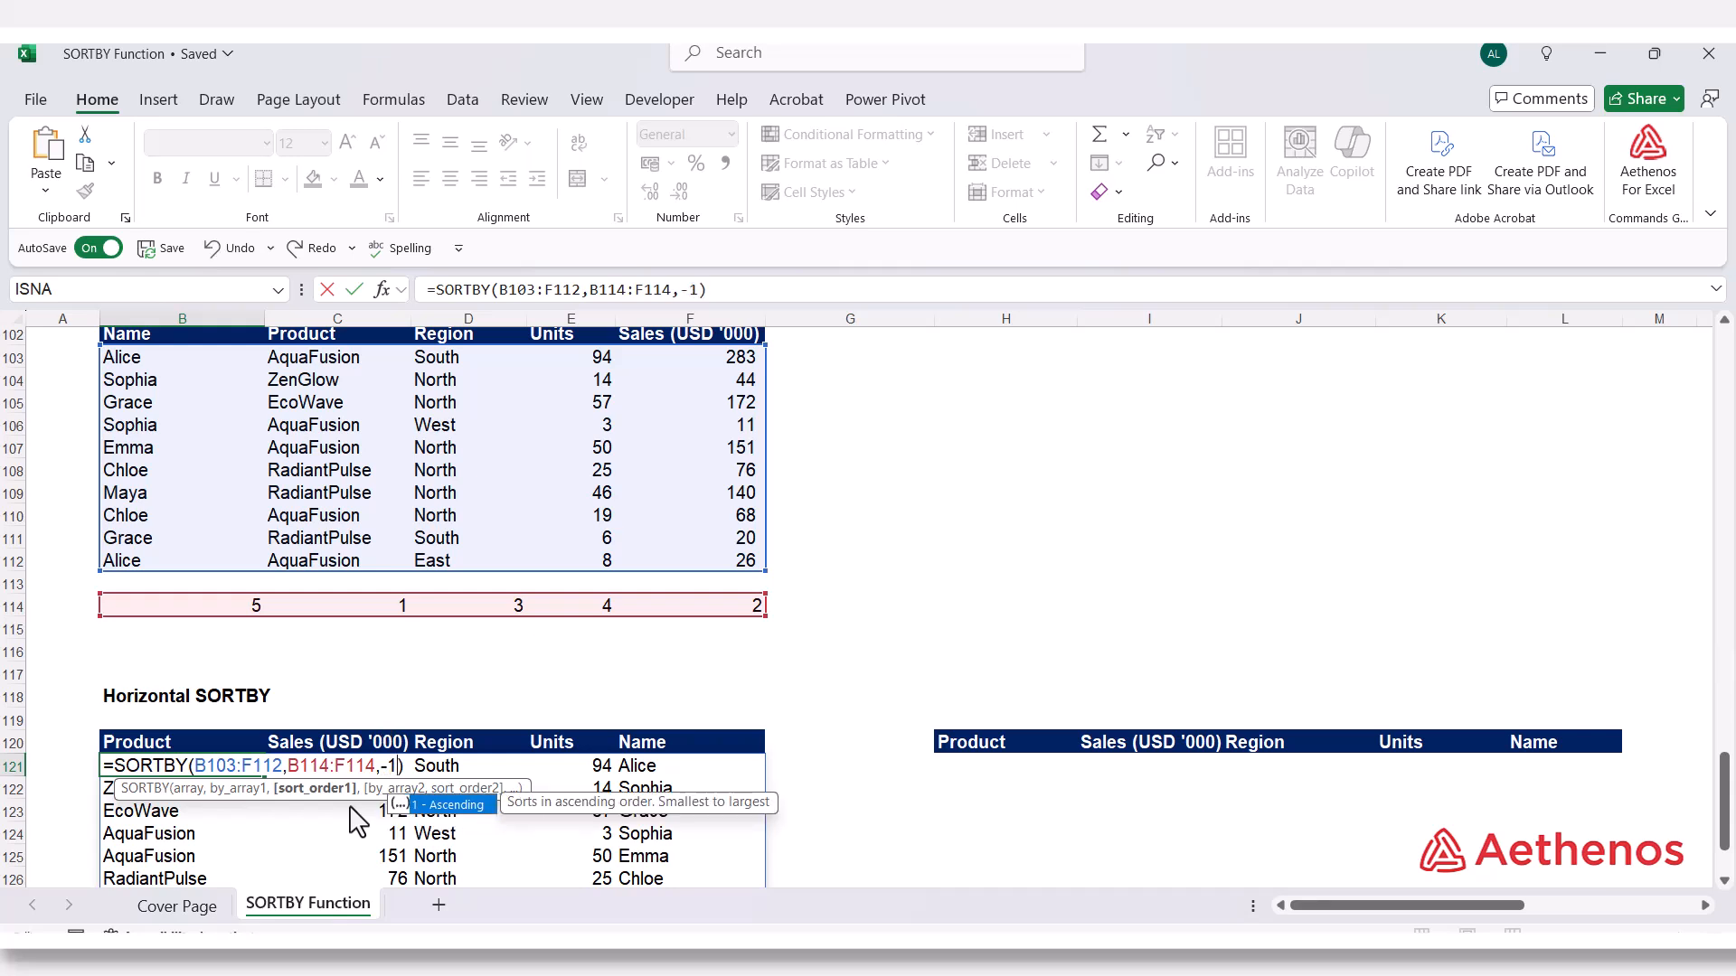
{"action": "key", "text": "Return"}
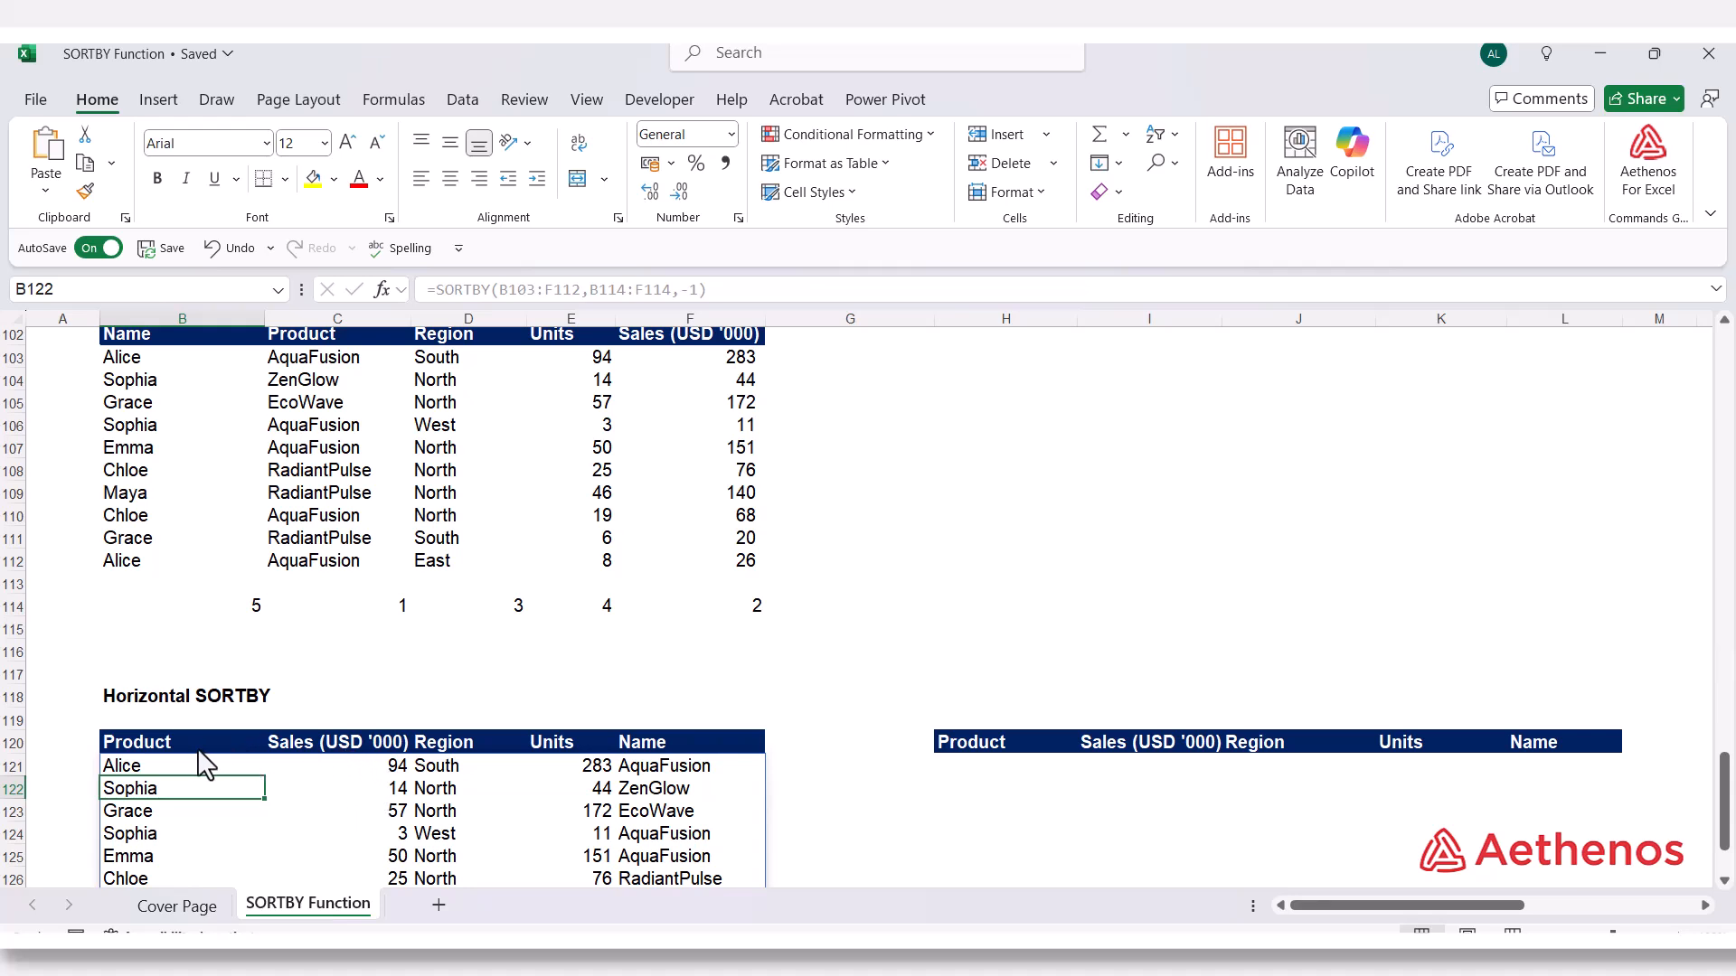
Compare the first column of the descending result at B121 with its position number in B114
{"action": "left_click", "coordinate": [167, 766]}
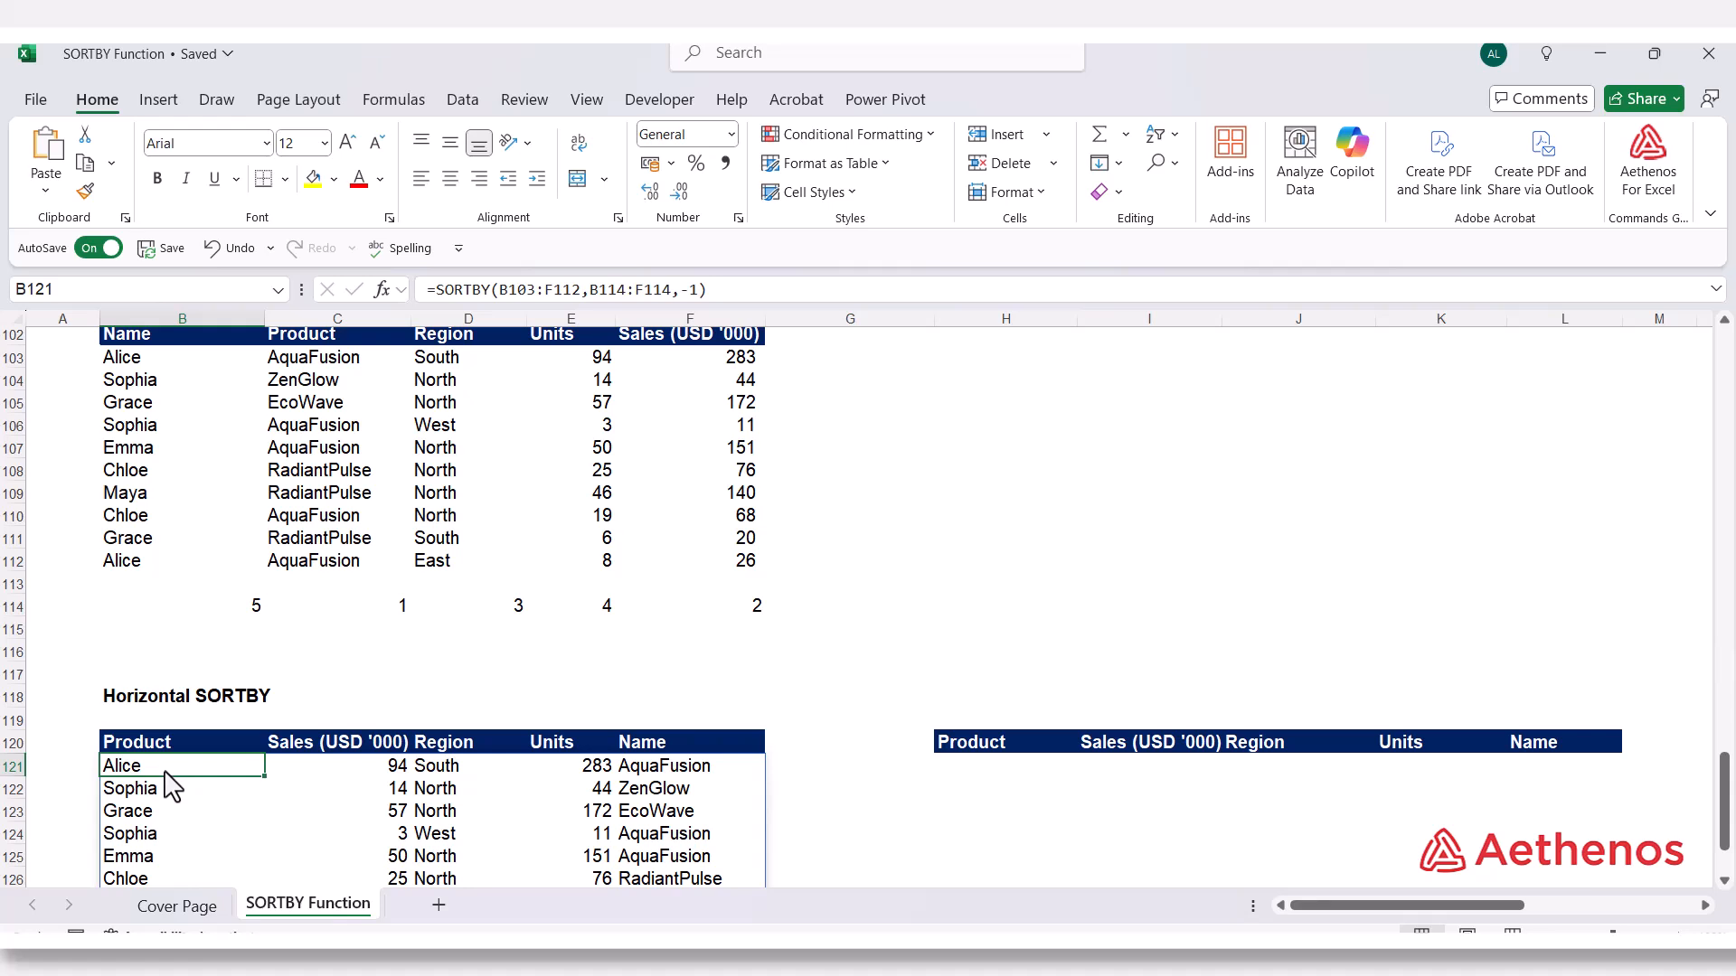
{"action": "left_click", "coordinate": [202, 608]}
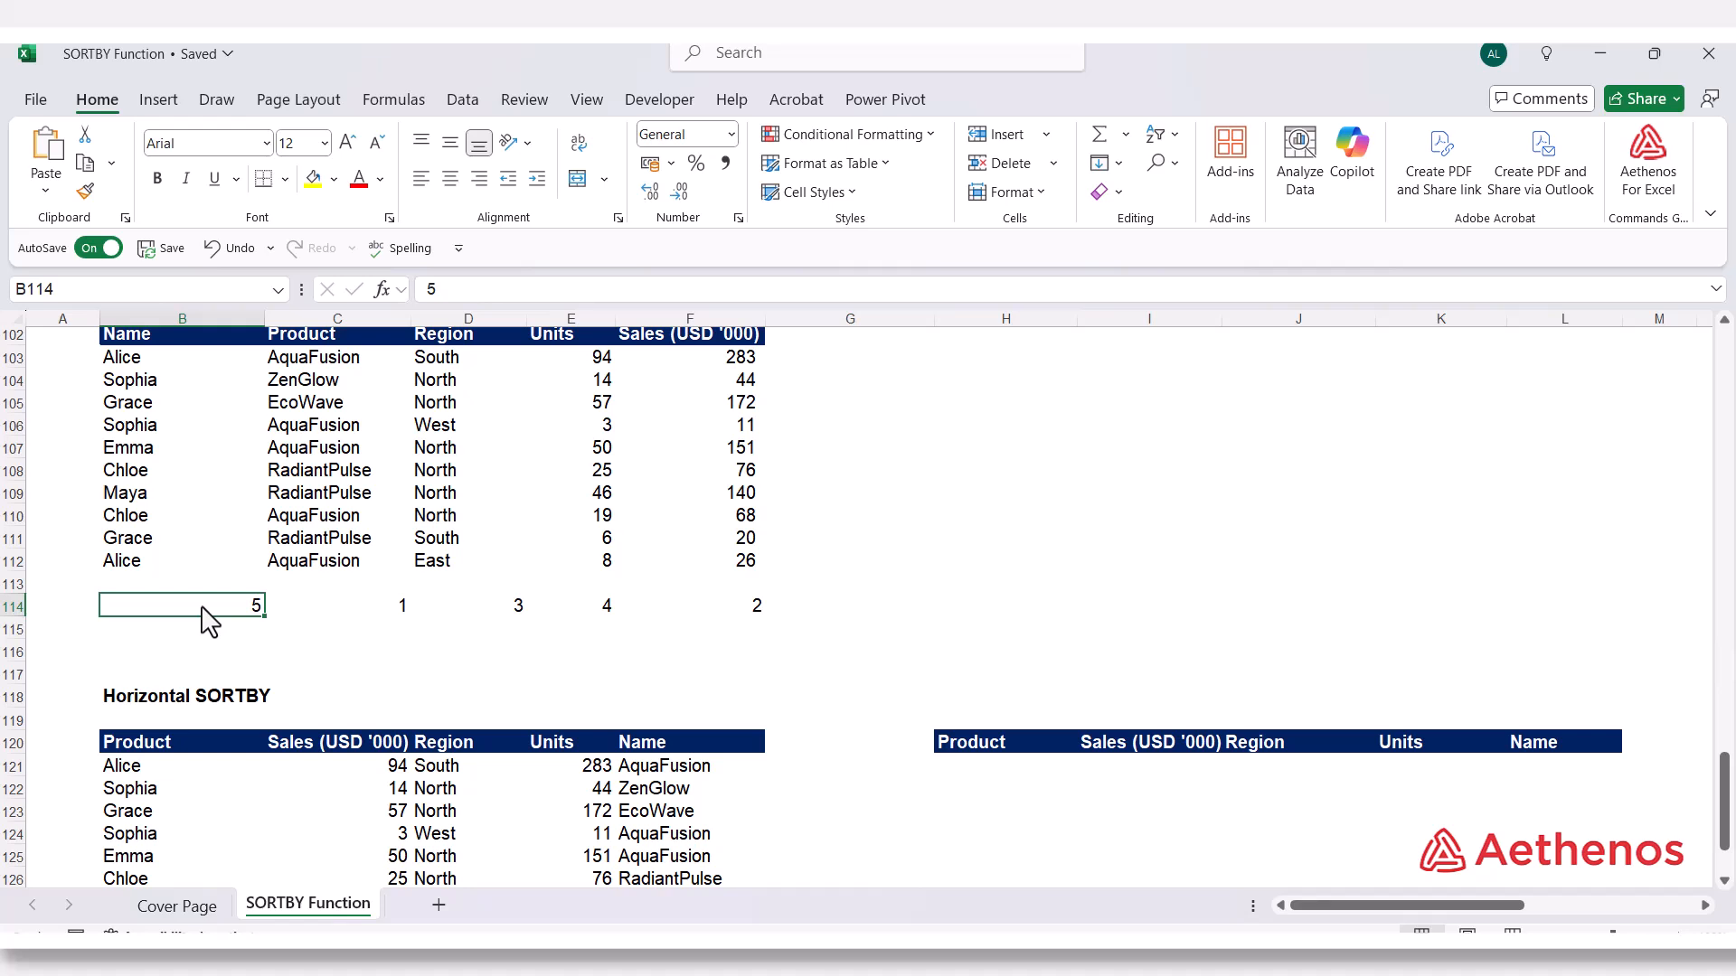
{"action": "left_click", "coordinate": [158, 766]}
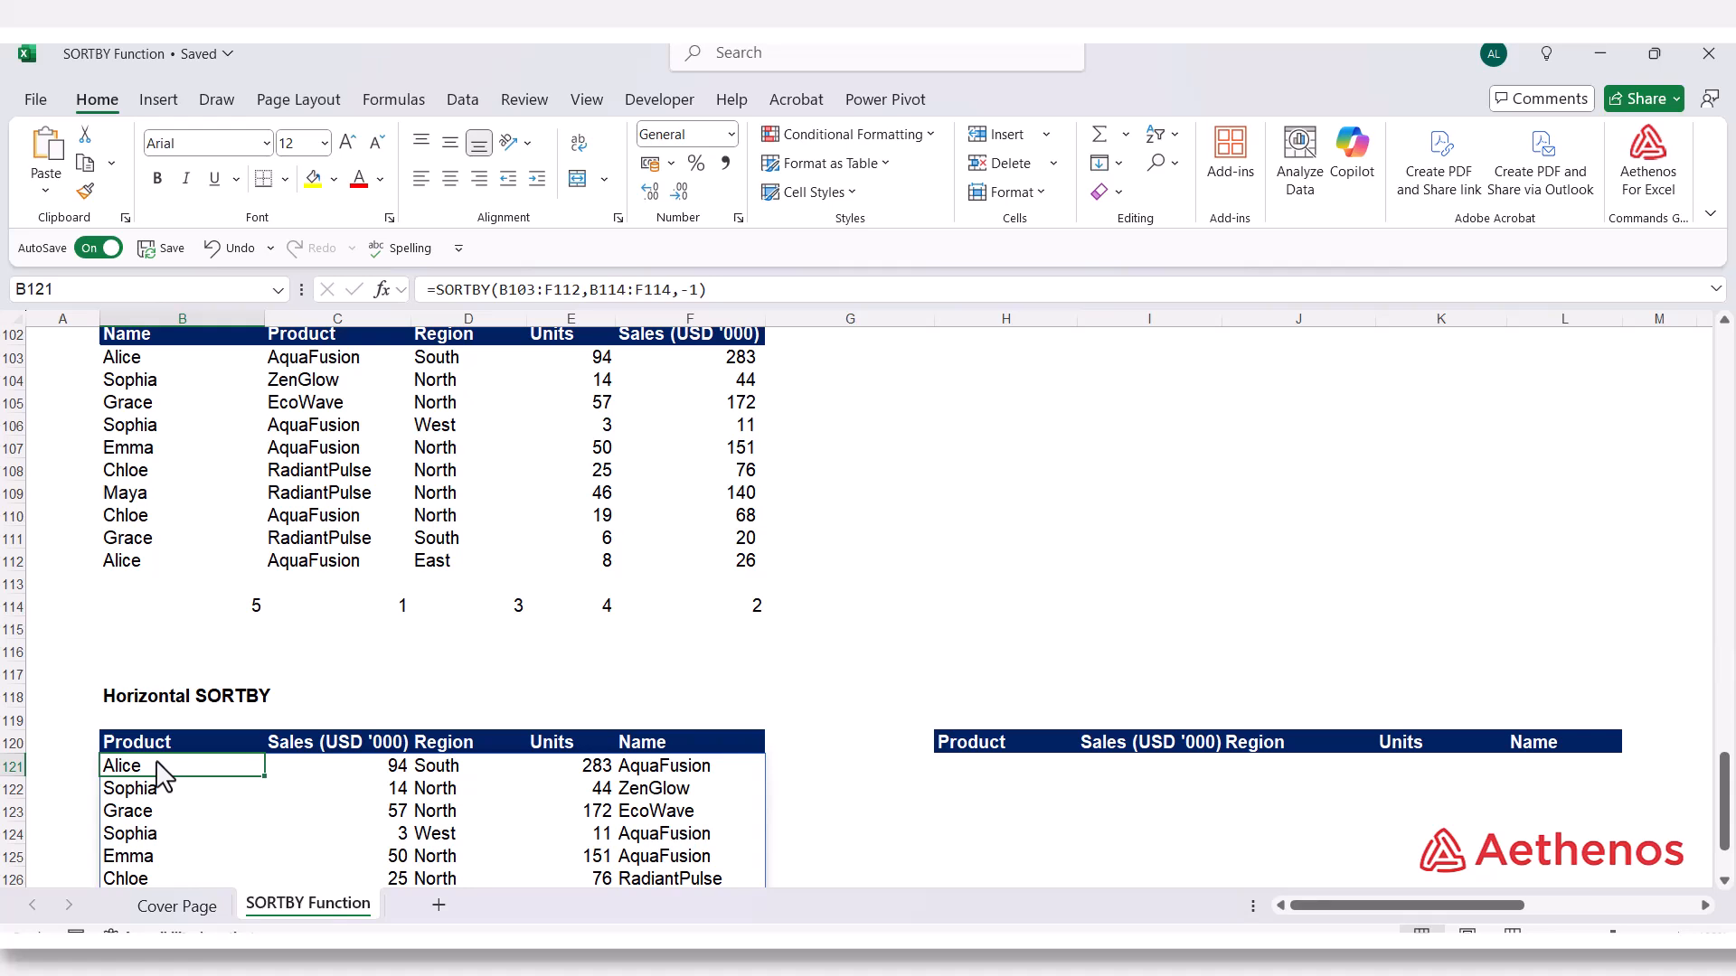
{"action": "left_click", "coordinate": [215, 611]}
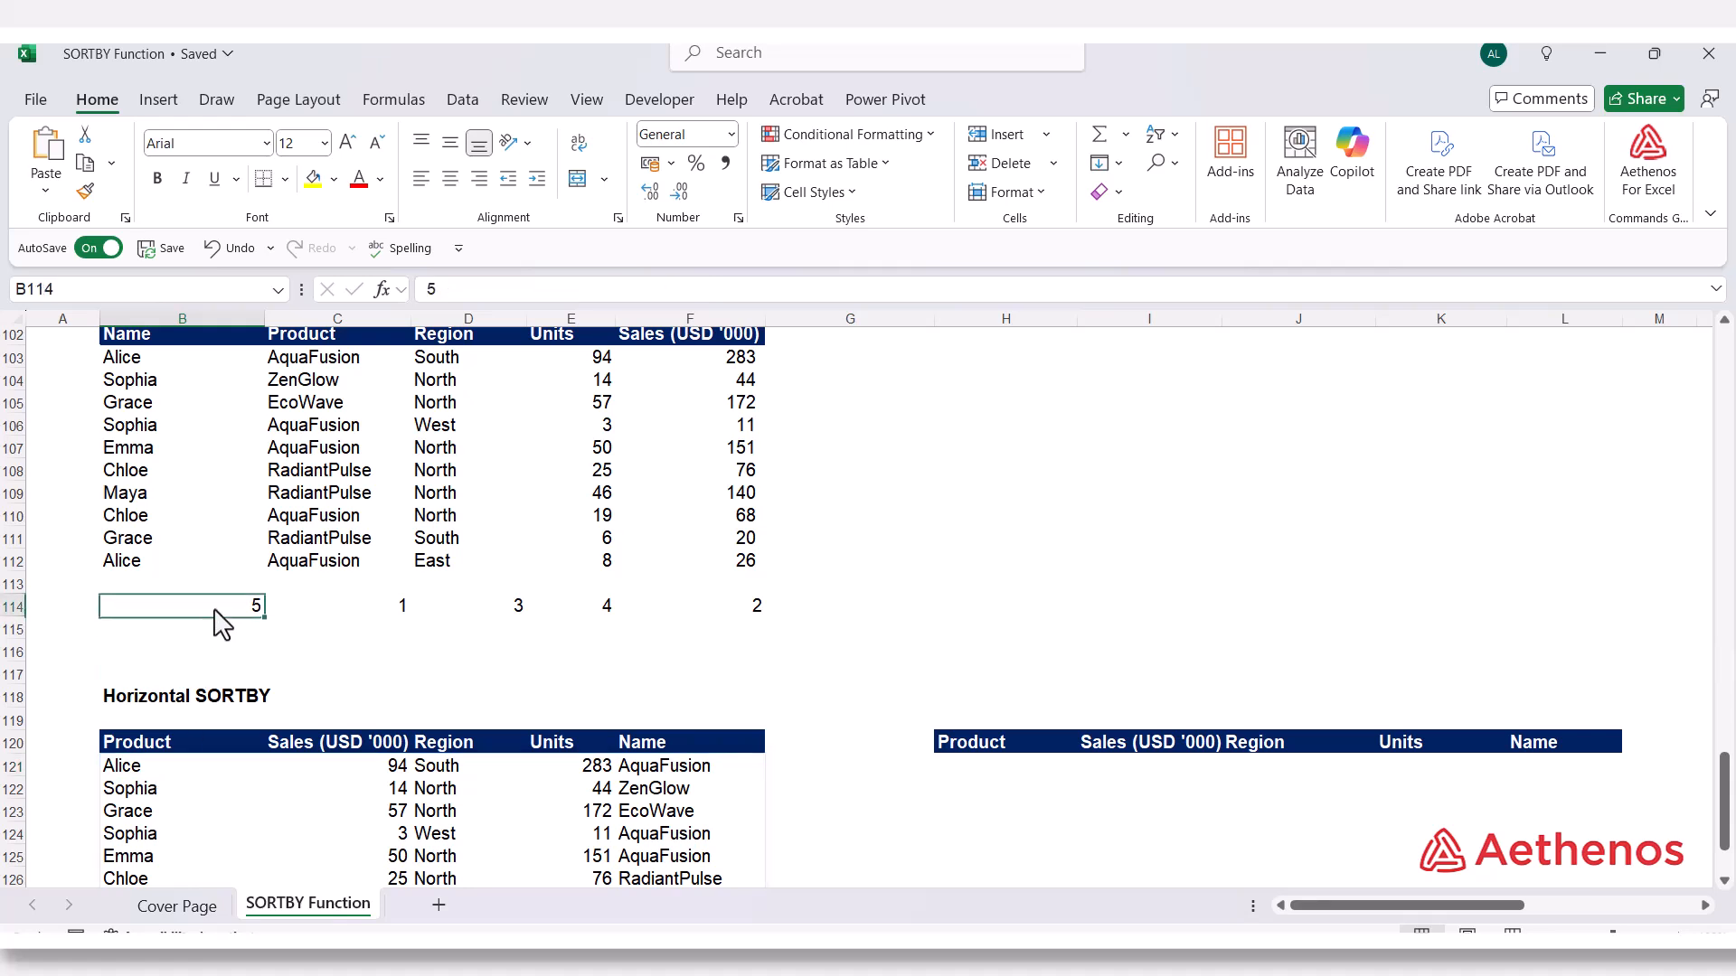
Trace the last column of the descending result at F121 back to the source Product column and its position number in C114
{"action": "left_click", "coordinate": [172, 774]}
{"action": "left_click", "coordinate": [658, 769]}
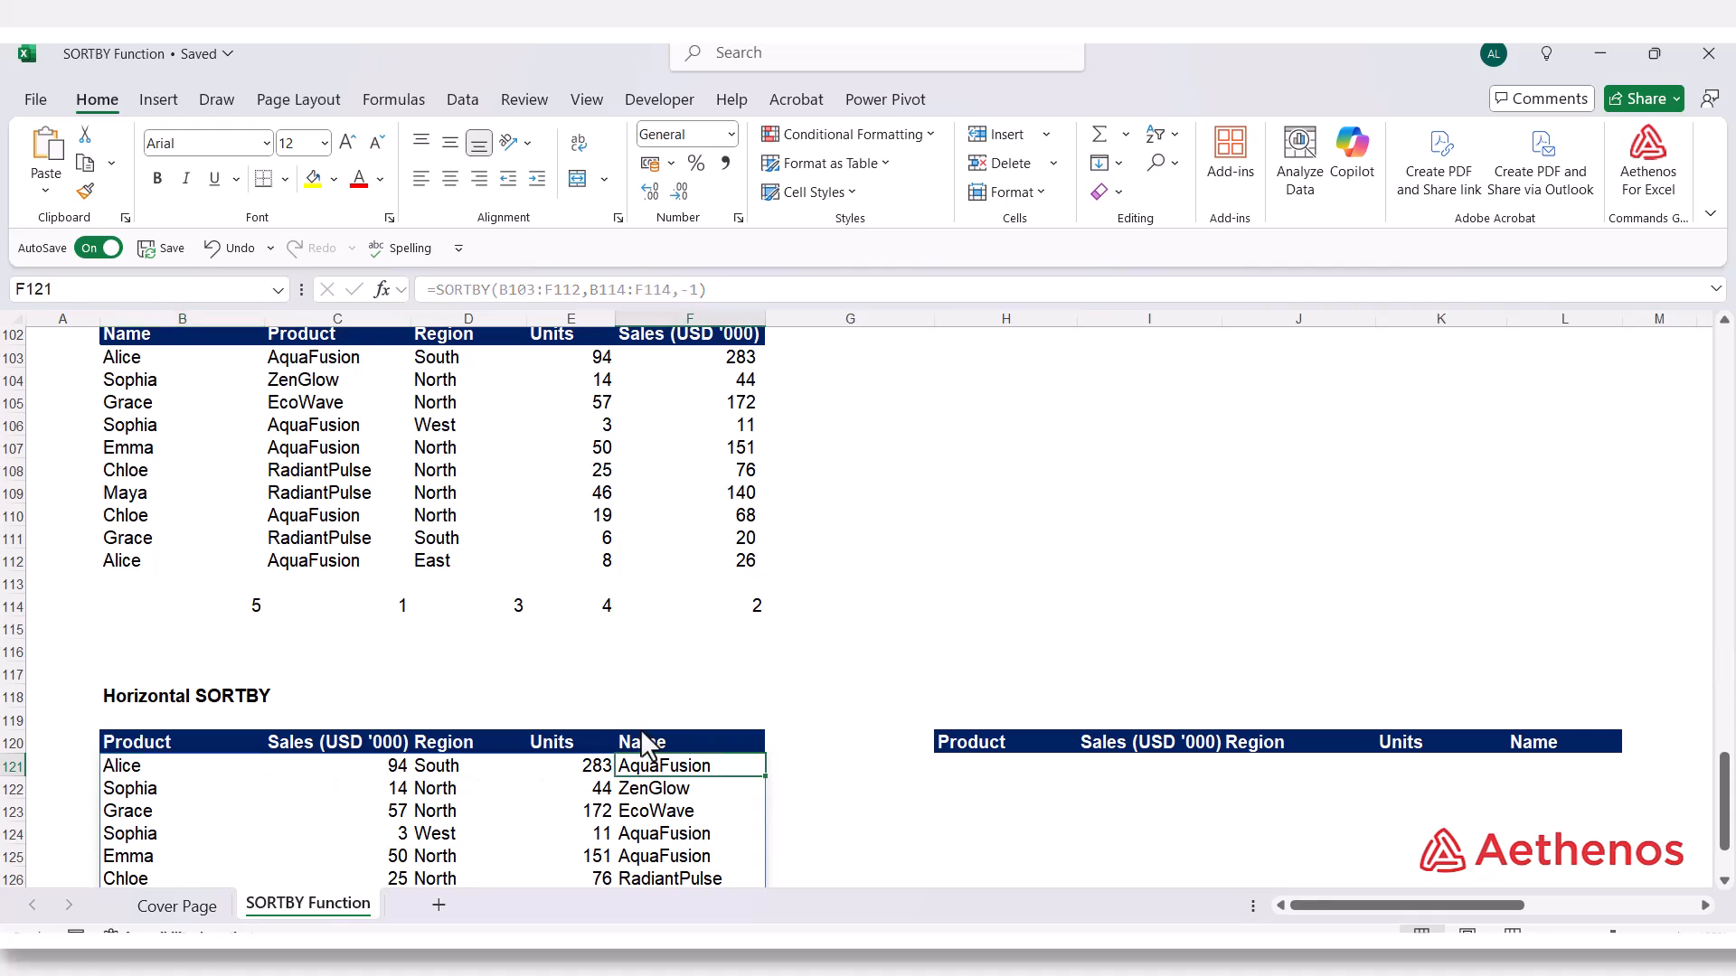
{"action": "left_click", "coordinate": [329, 360]}
{"action": "left_click", "coordinate": [331, 608]}
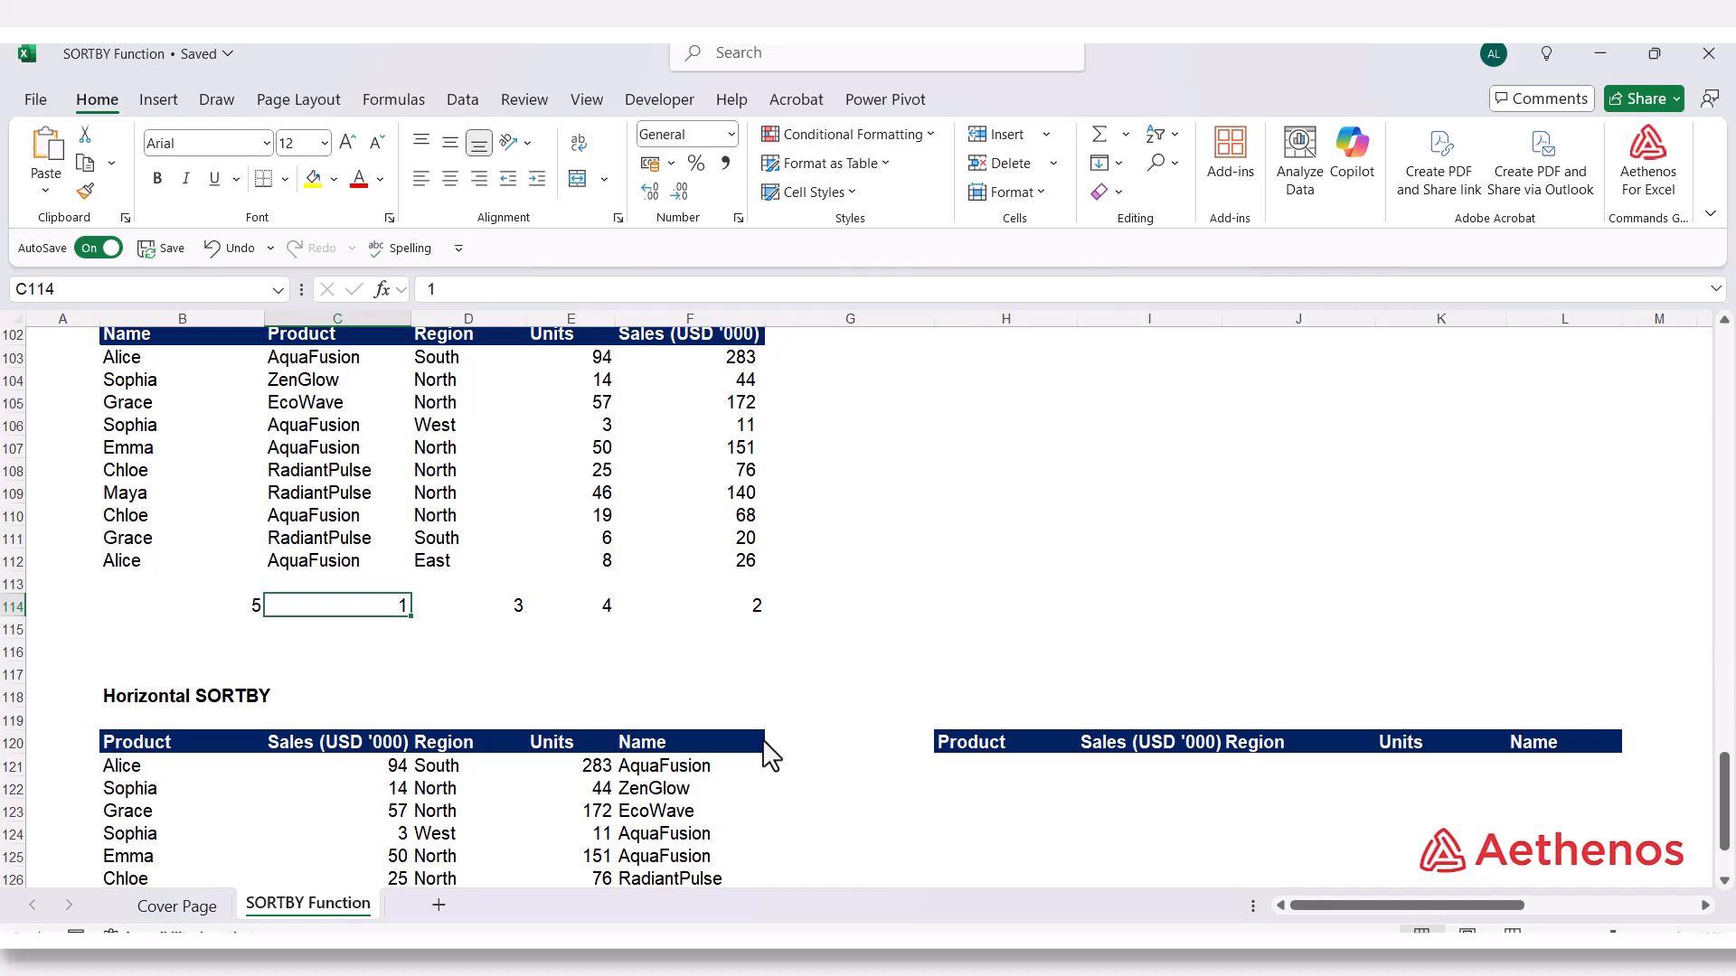
Change the sort order in B121's formula back to ascending, giving =SORTBY(B103:F112,B114:F114,1)
{"action": "left_click", "coordinate": [176, 782]}
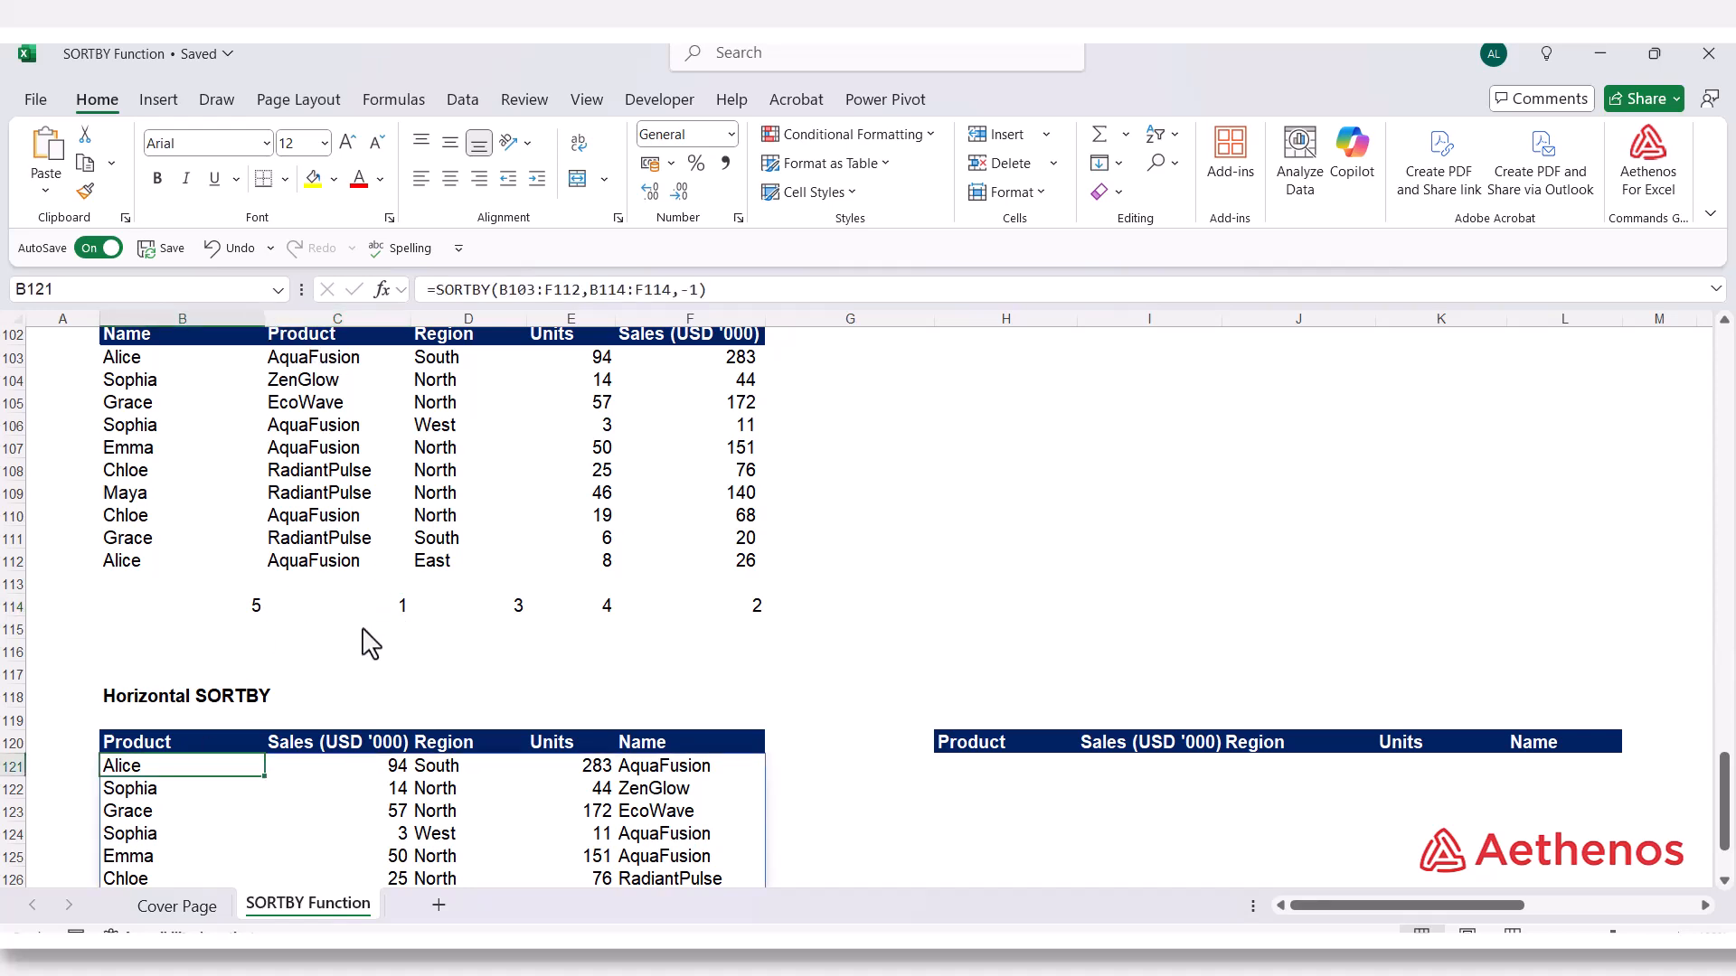
{"action": "double_click", "coordinate": [207, 775]}
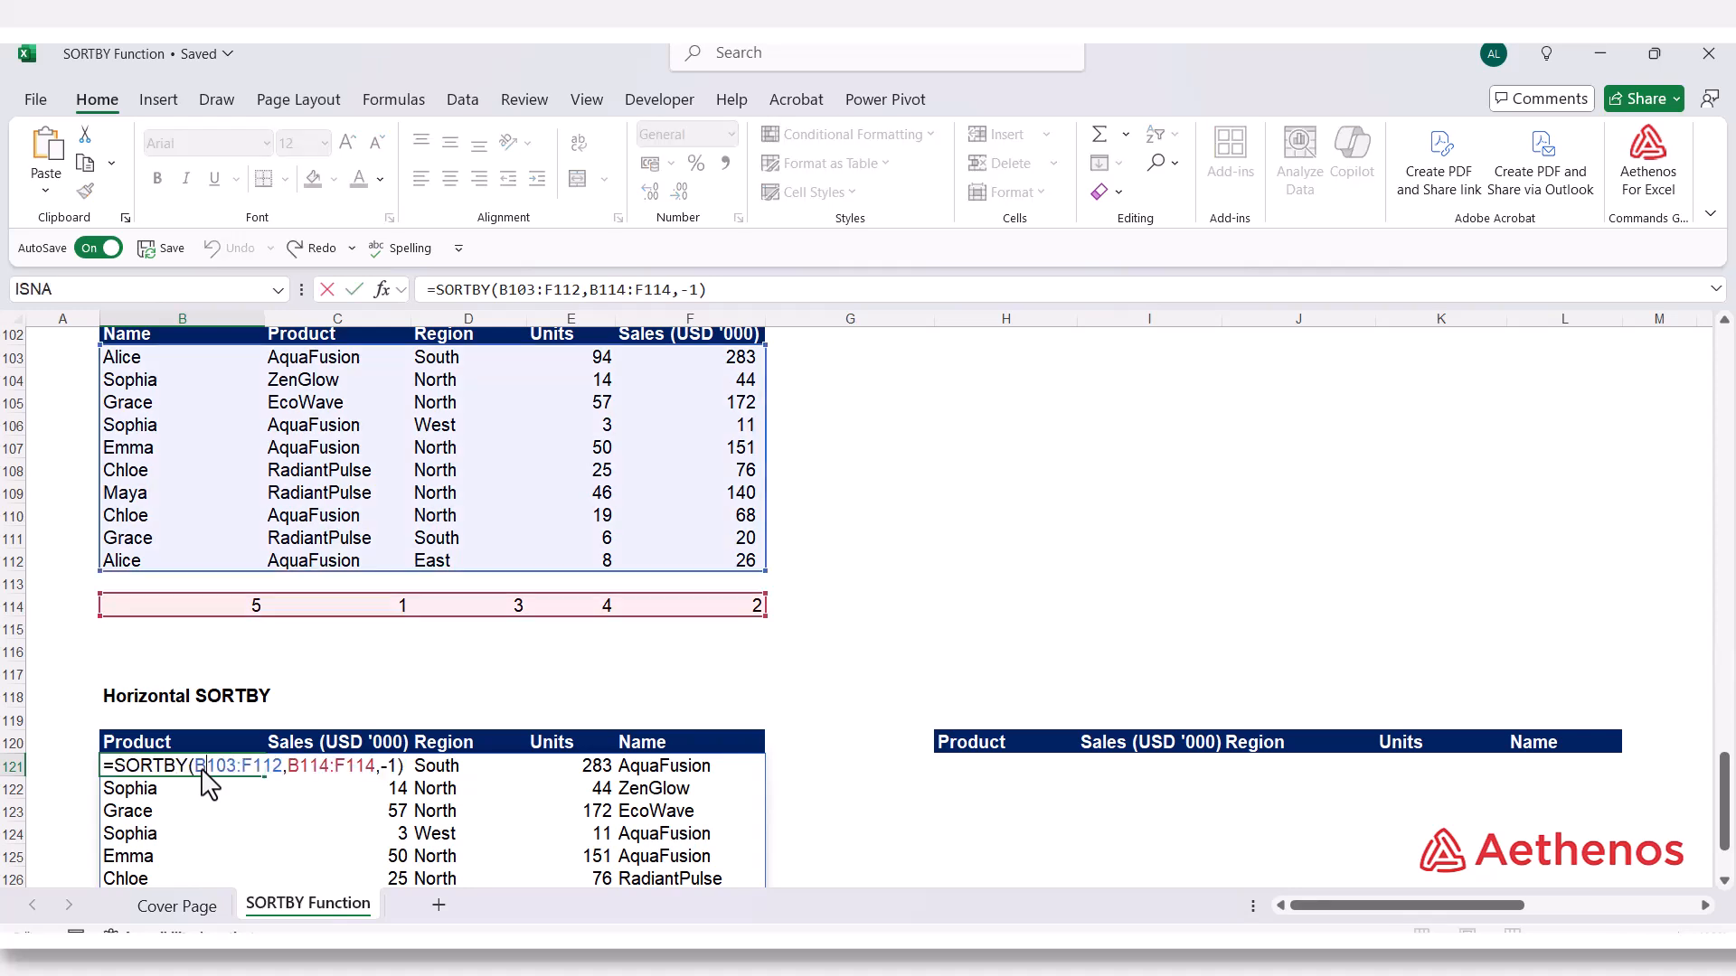
{"action": "left_click", "coordinate": [378, 767]}
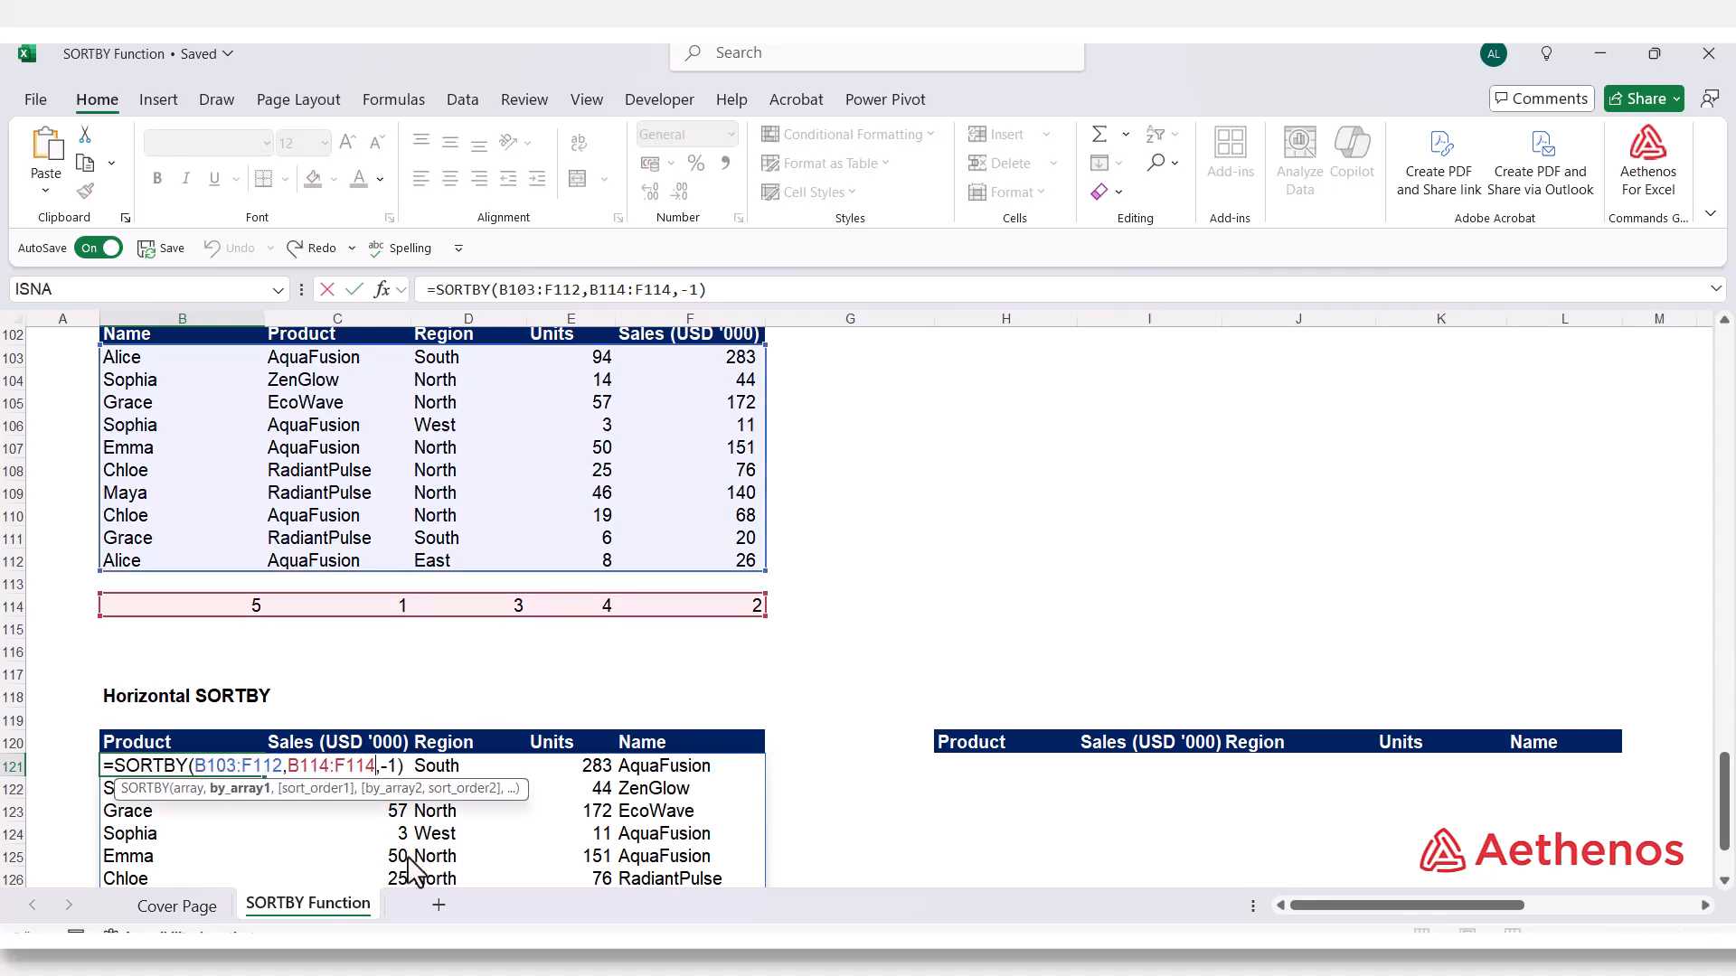
{"action": "key", "text": "Right"}
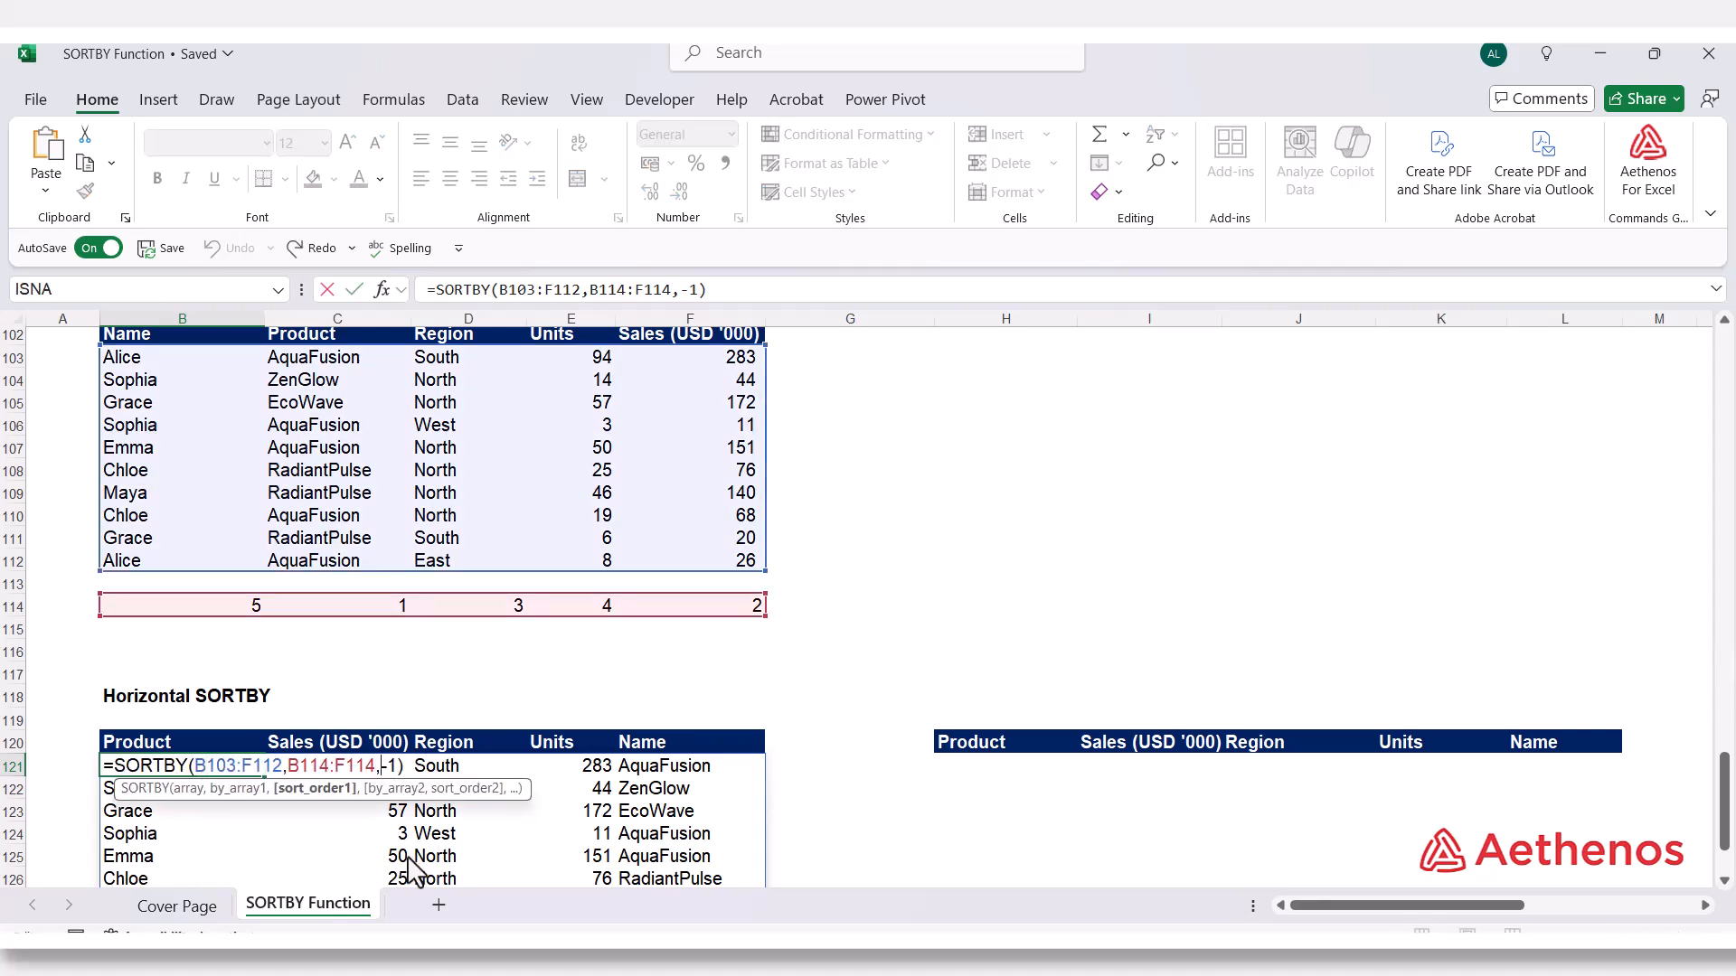
{"action": "key", "text": "Delete"}
{"action": "key", "text": "Return"}
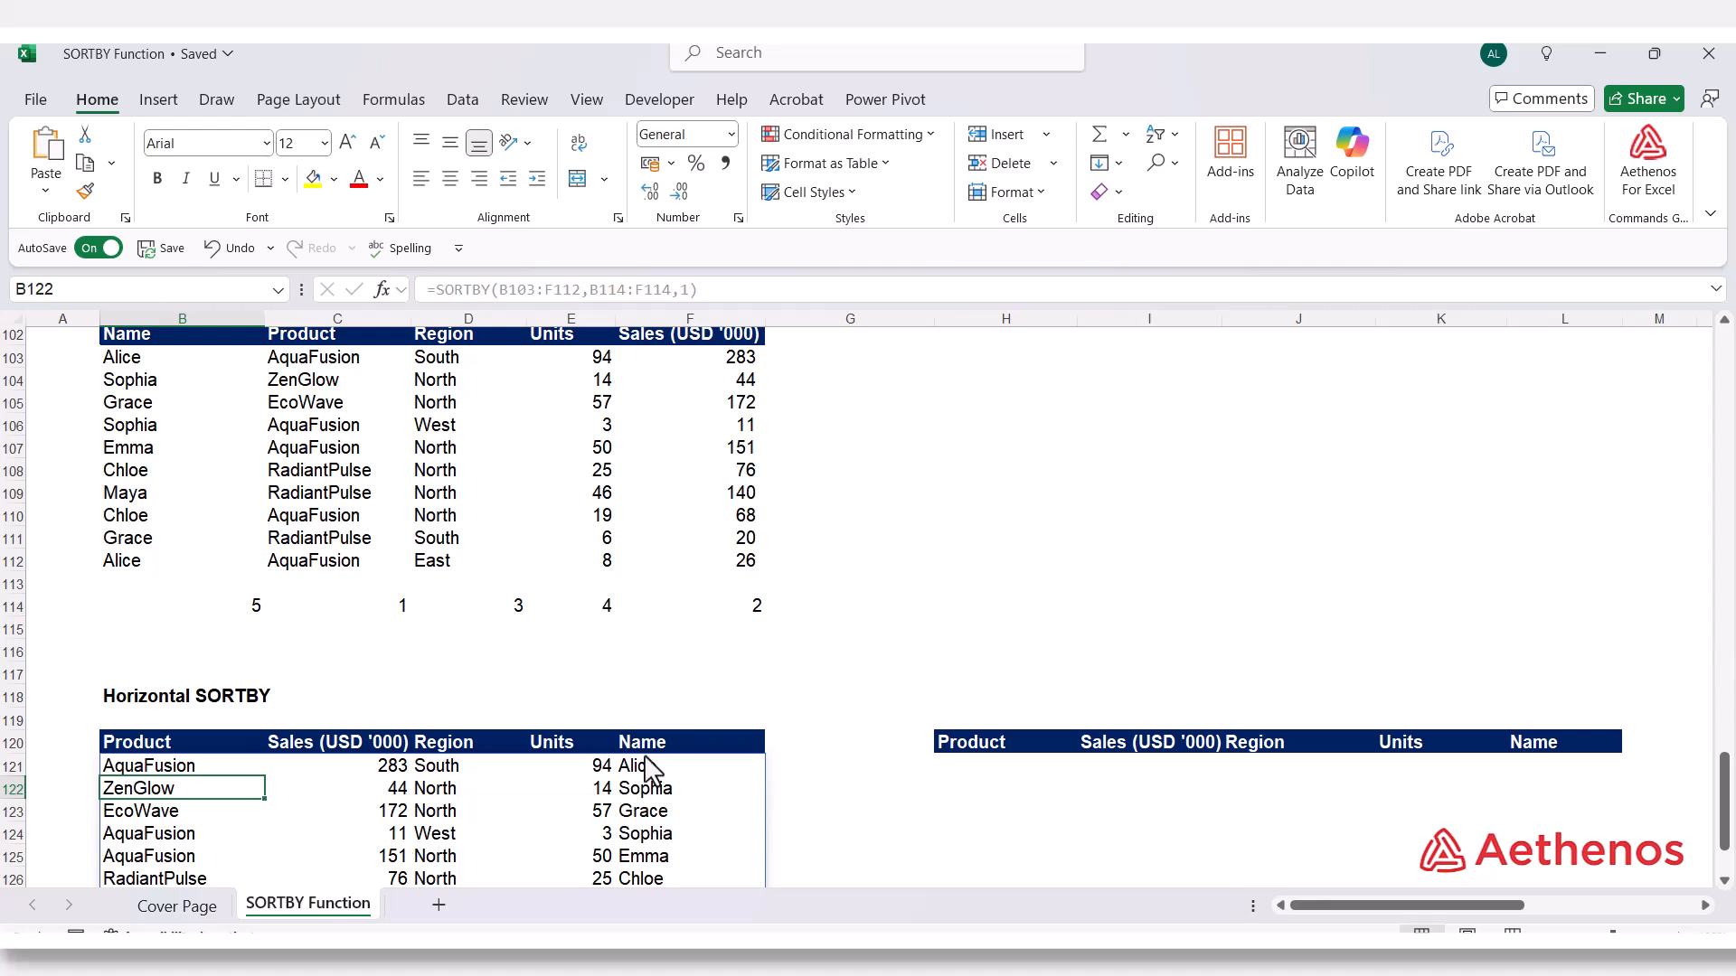
Examine the sort order argument in B121's formula and close the formula without editing it
{"action": "scroll", "coordinate": [993, 779], "scroll_direction": "down", "scroll_amount": 2}
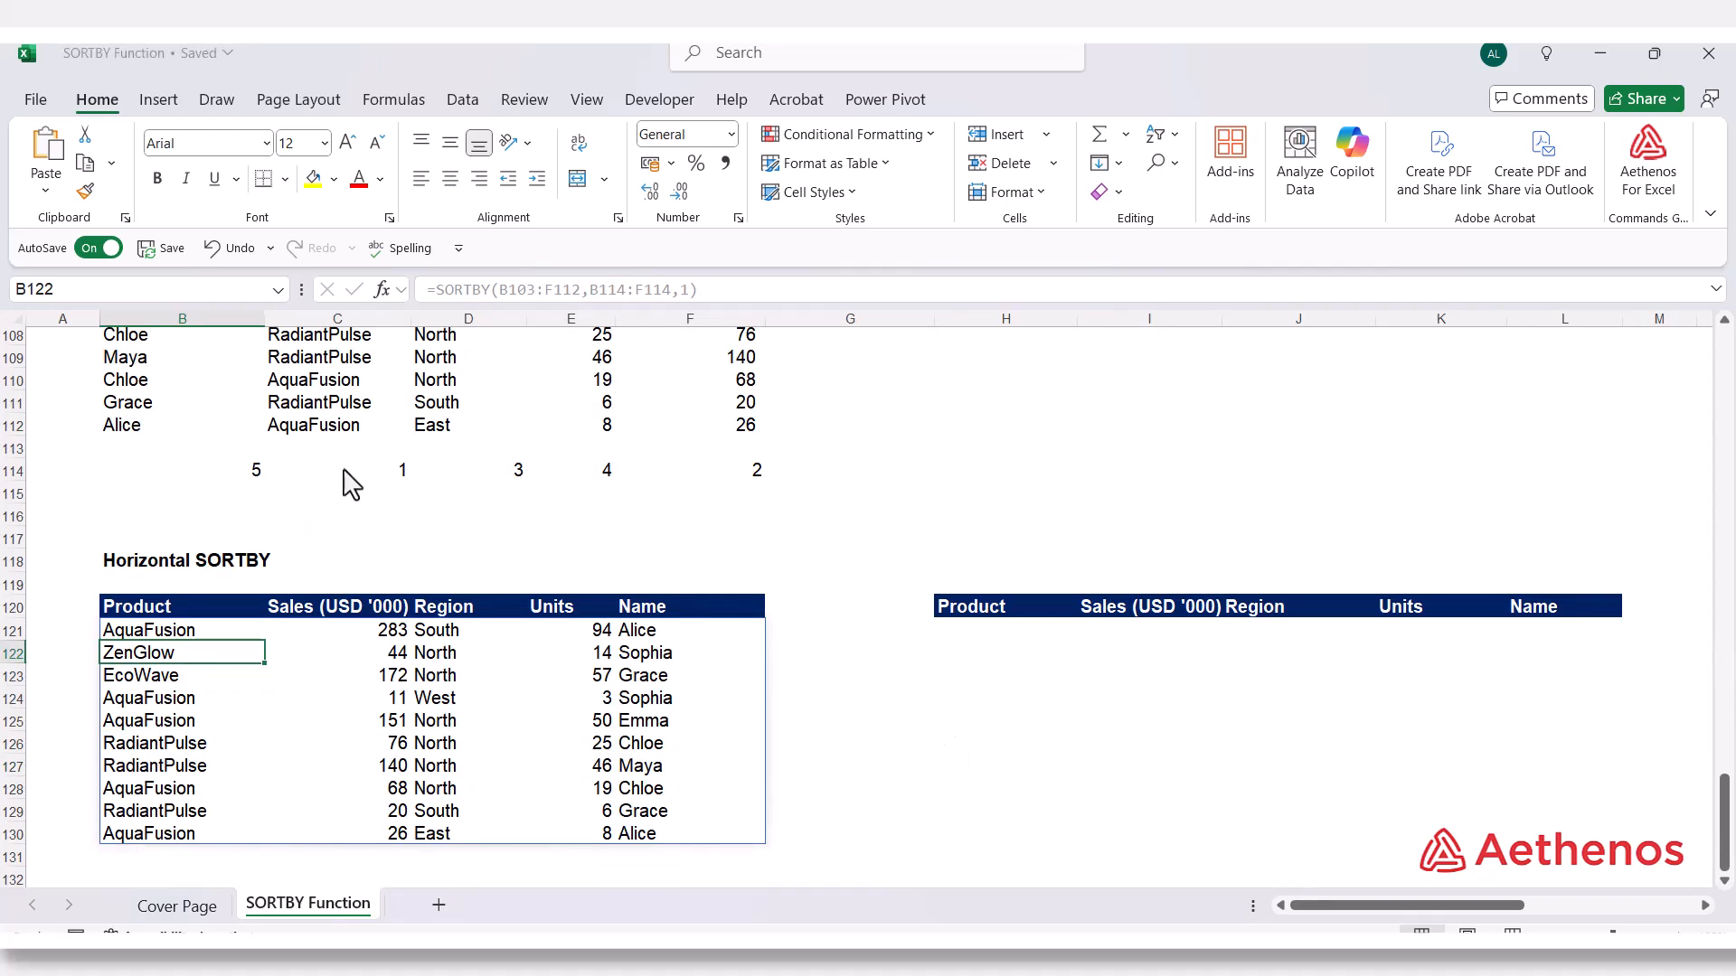
{"action": "double_click", "coordinate": [176, 630]}
{"action": "left_click", "coordinate": [315, 654]}
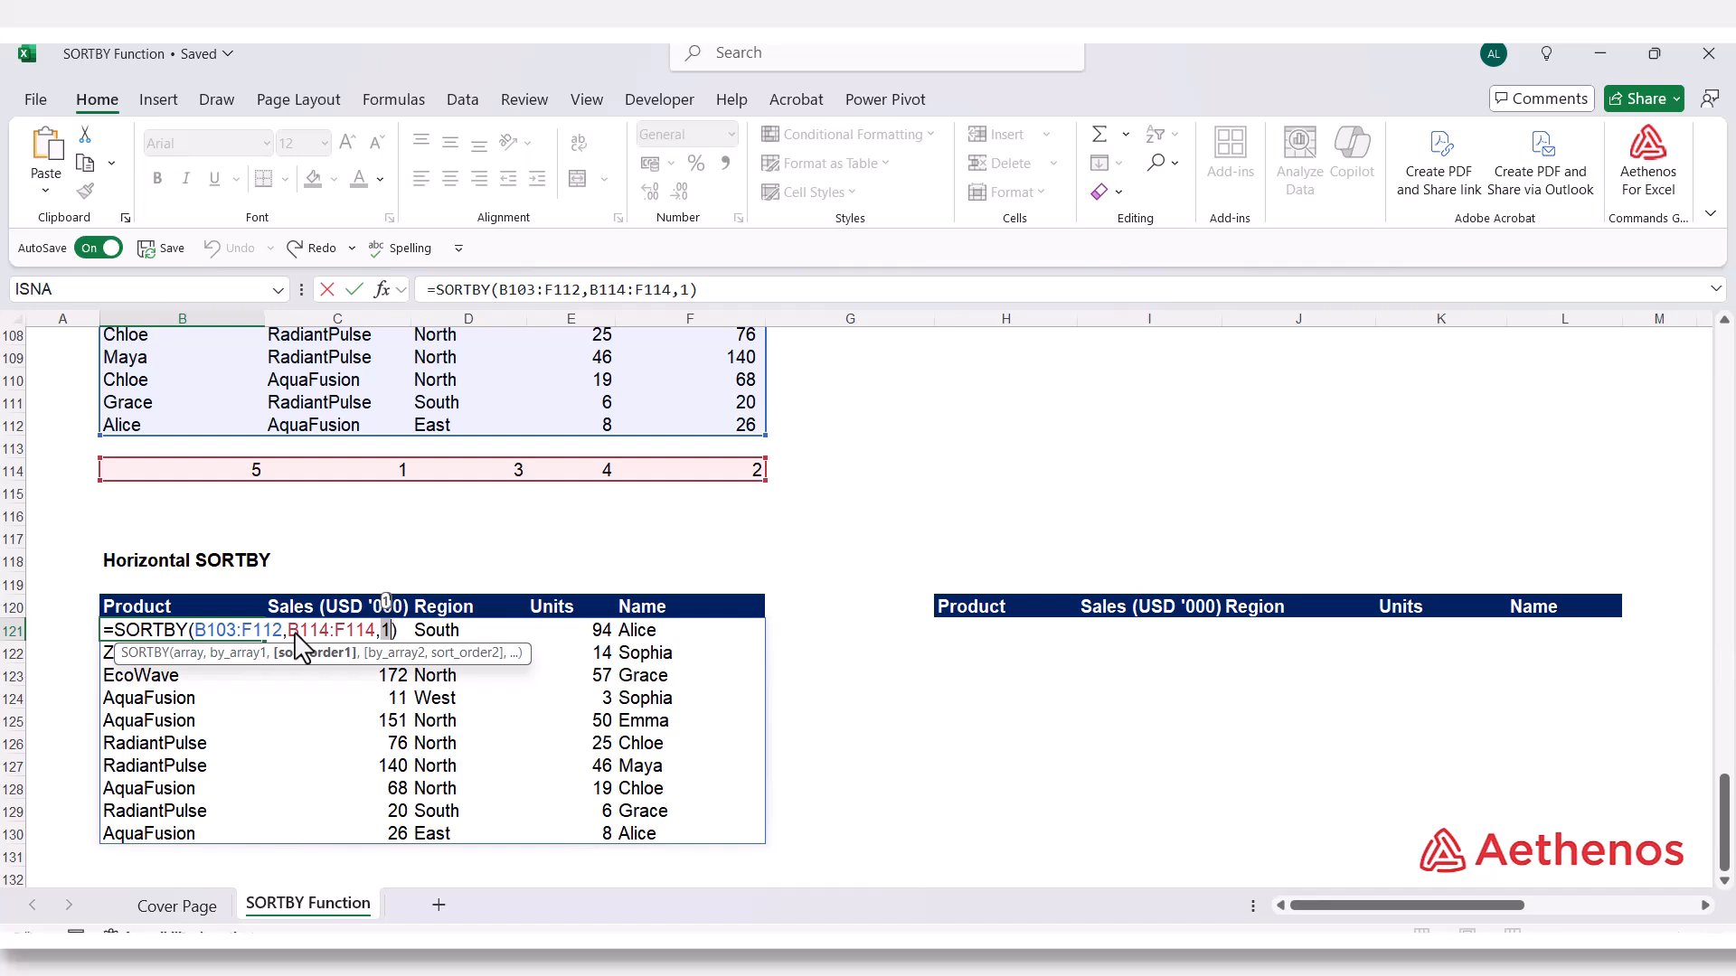
{"action": "key", "text": "Escape"}
Start a SORTBY formula in H121 with the source data B103:F112 as the array
{"action": "left_click", "coordinate": [977, 639]}
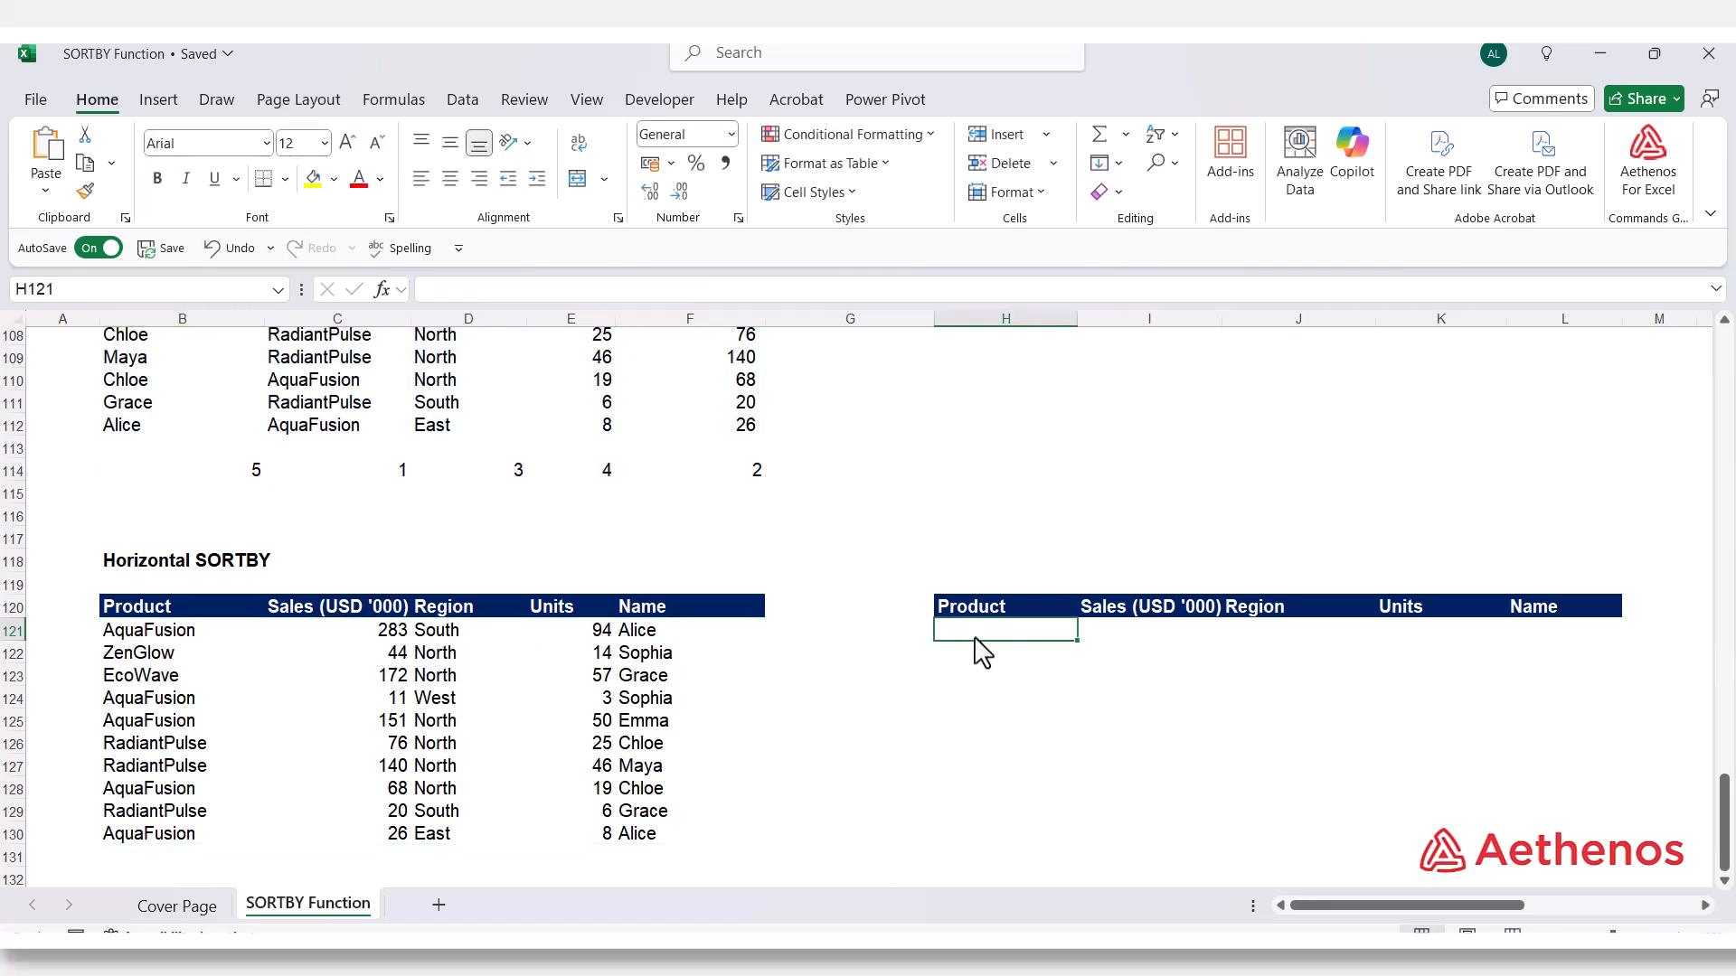
{"action": "type", "text": "="}
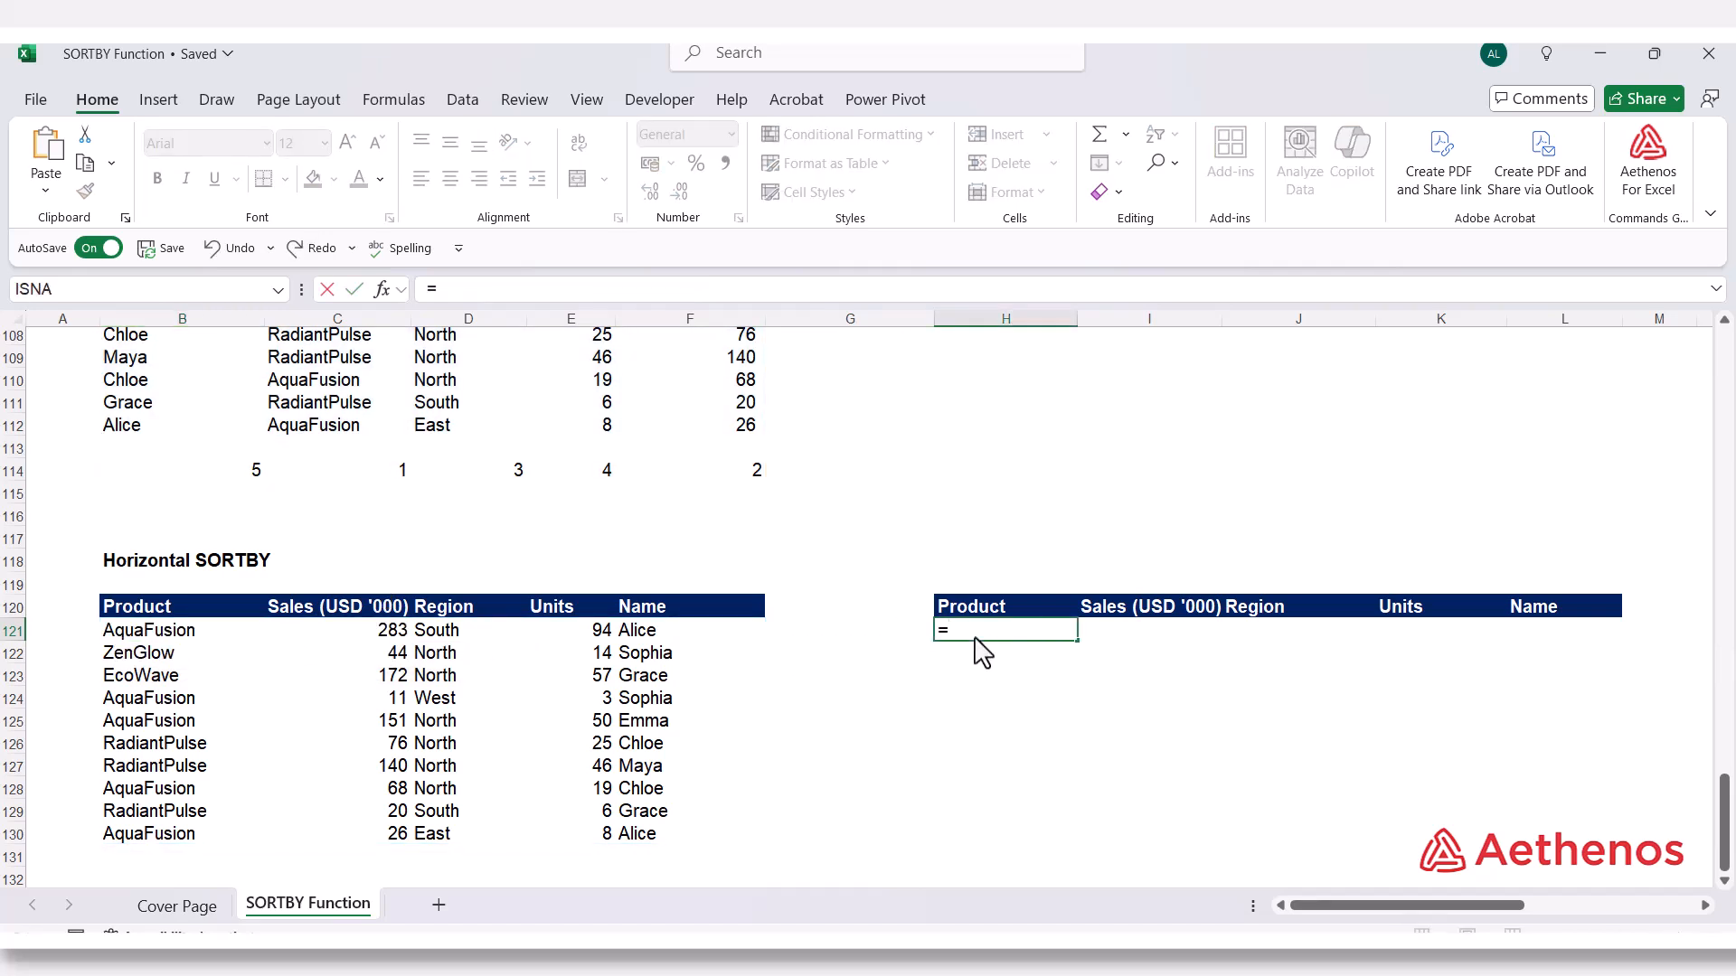
{"action": "type", "text": "sortb"}
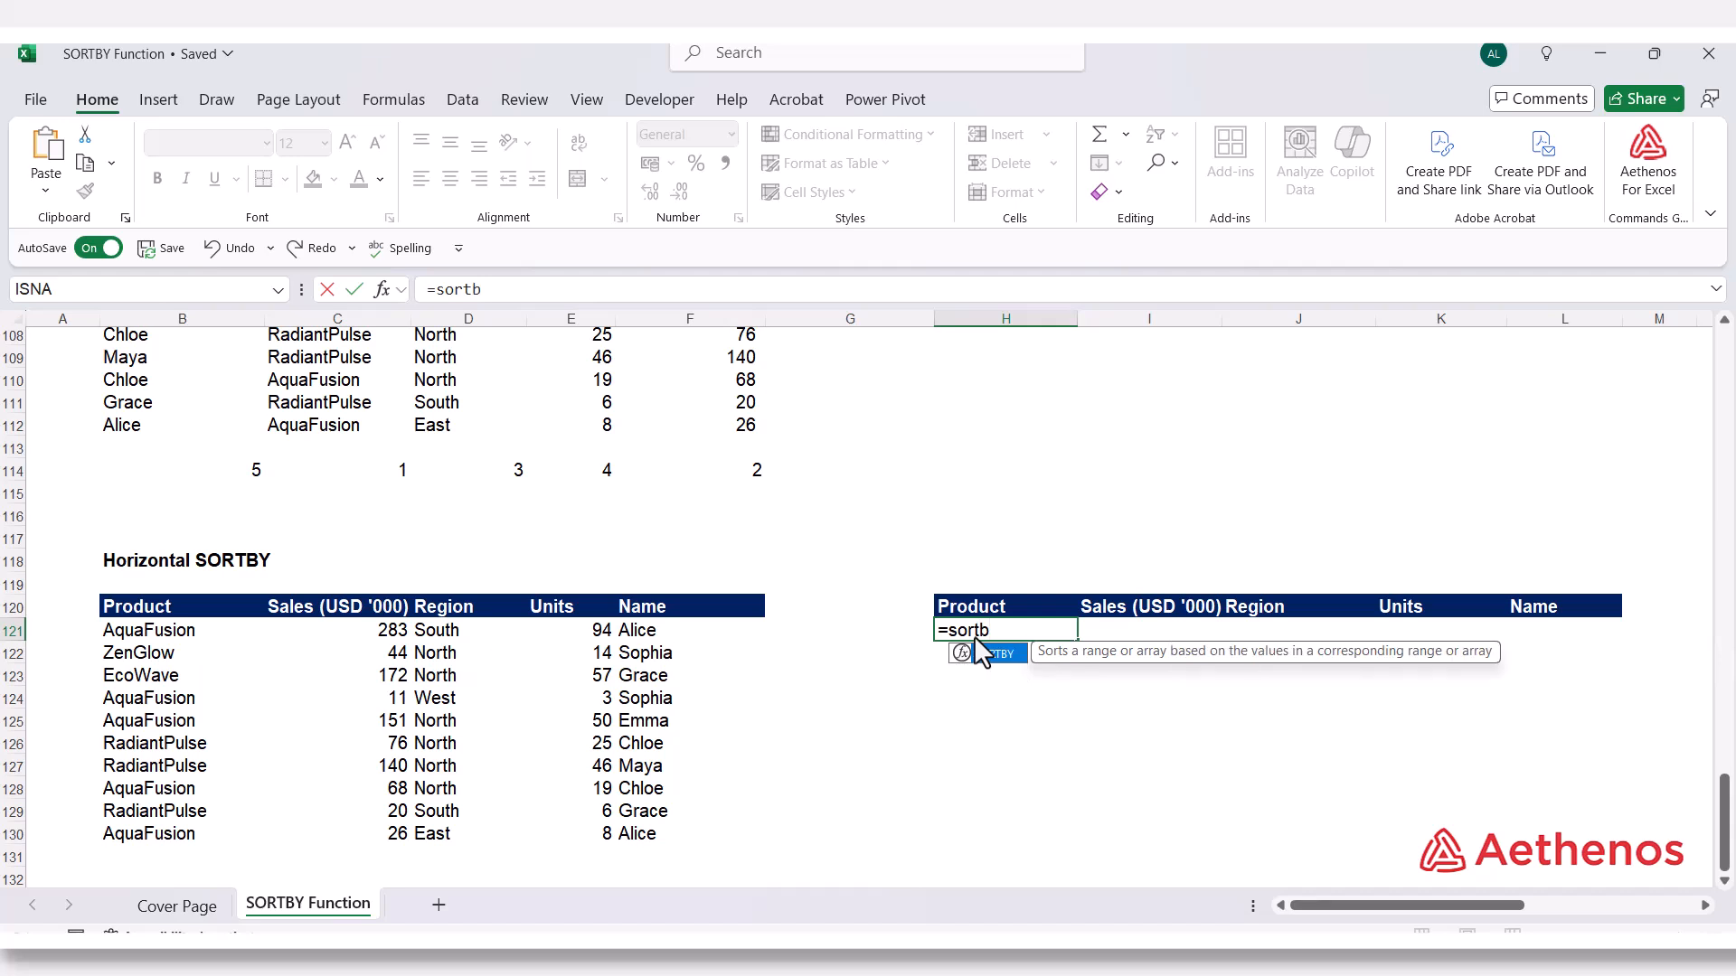
{"action": "type", "text": "y"}
{"action": "key", "text": "Tab"}
{"action": "scroll", "coordinate": [868, 624], "scroll_direction": "up", "scroll_amount": 2}
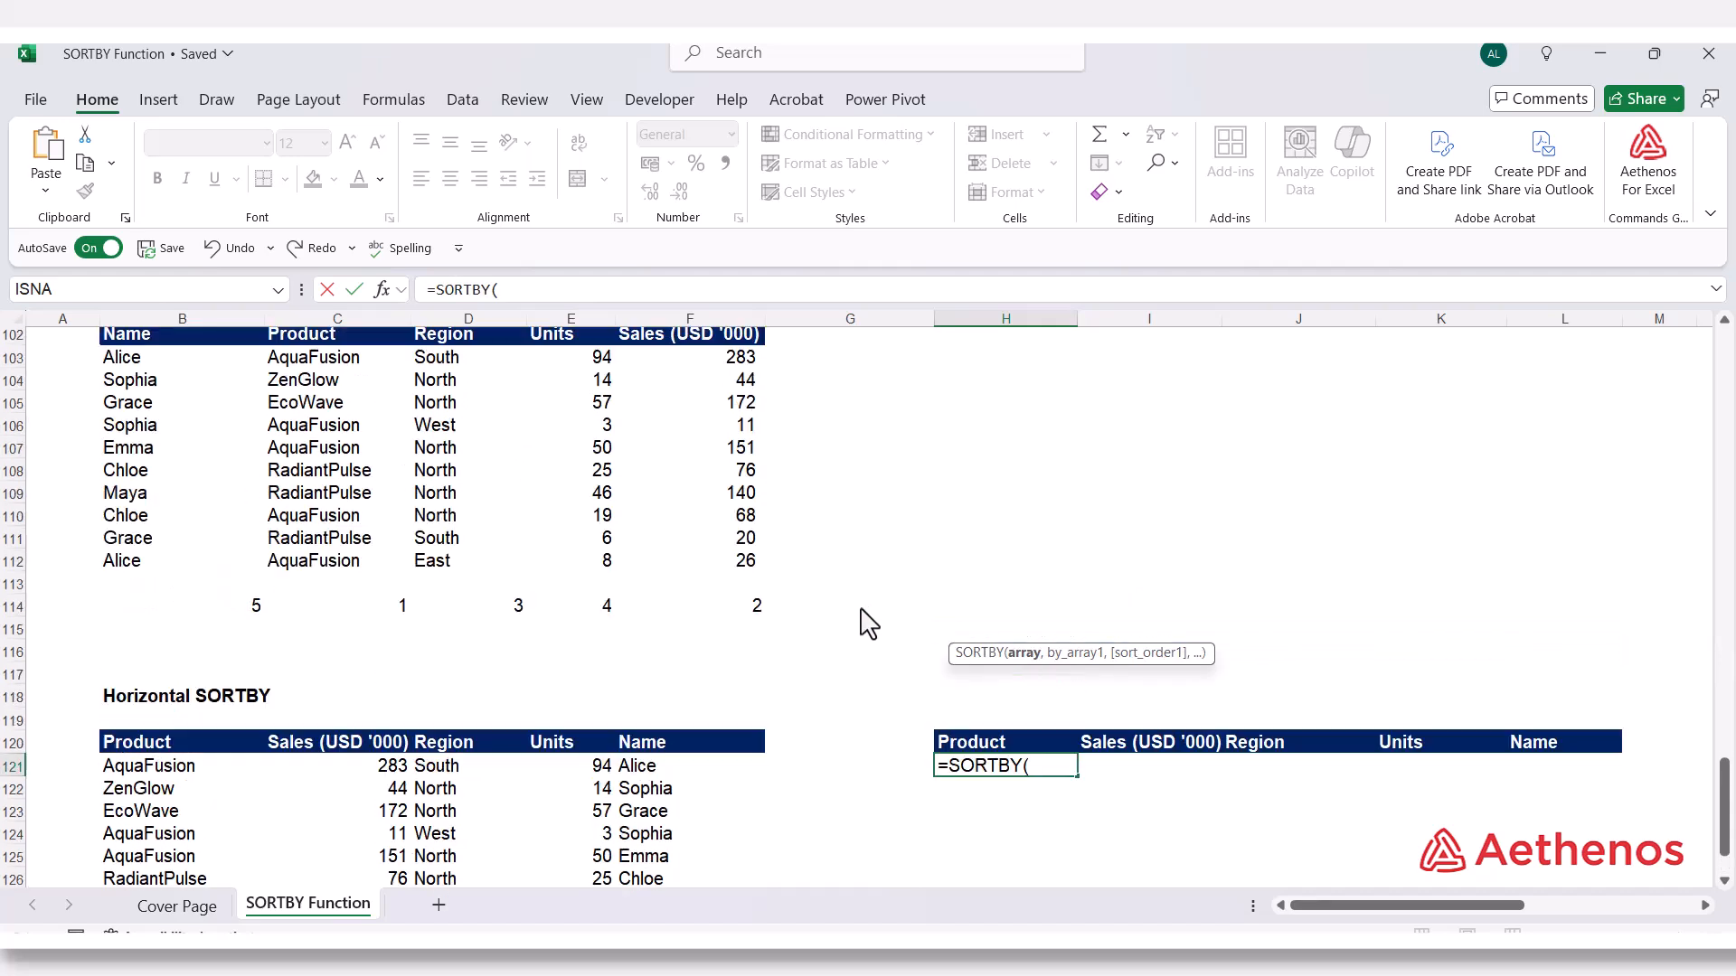
{"action": "left_click_drag", "start_coordinate": [163, 358], "coordinate": [666, 576]}
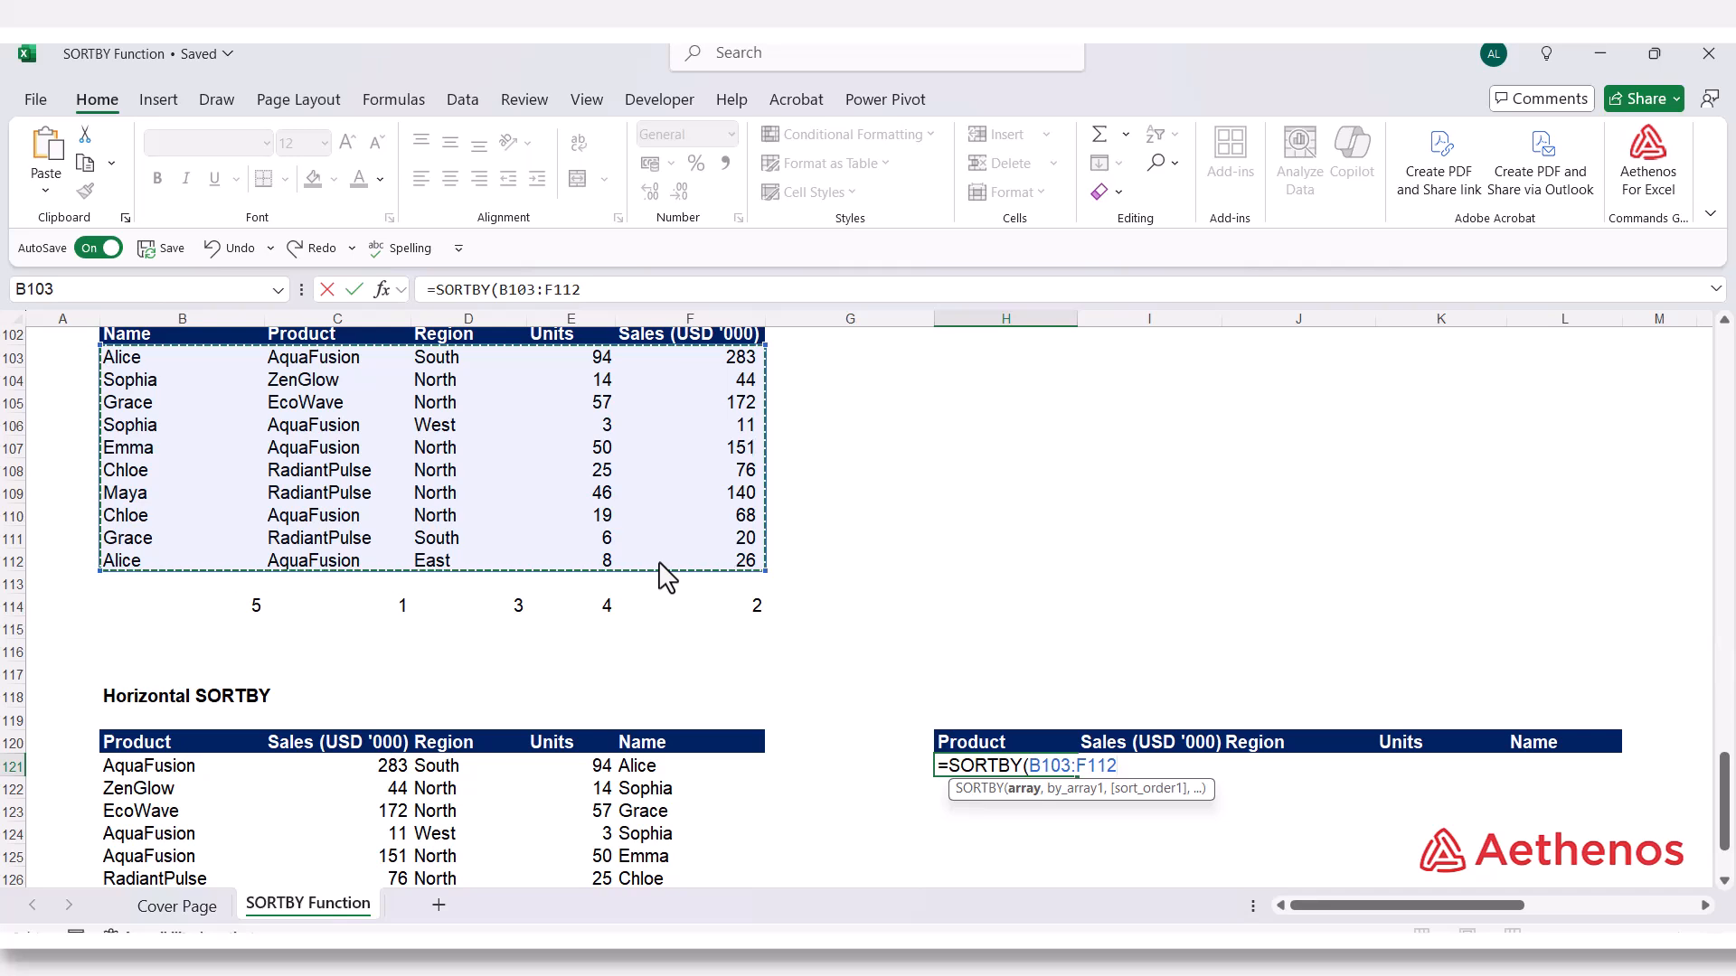
Add the array constant {5,1,3,4,2} as the sort key with ascending order 1 and enter =SORTBY(B103:F112,{5,1,3,4,2},1)
{"action": "type", "text": ","}
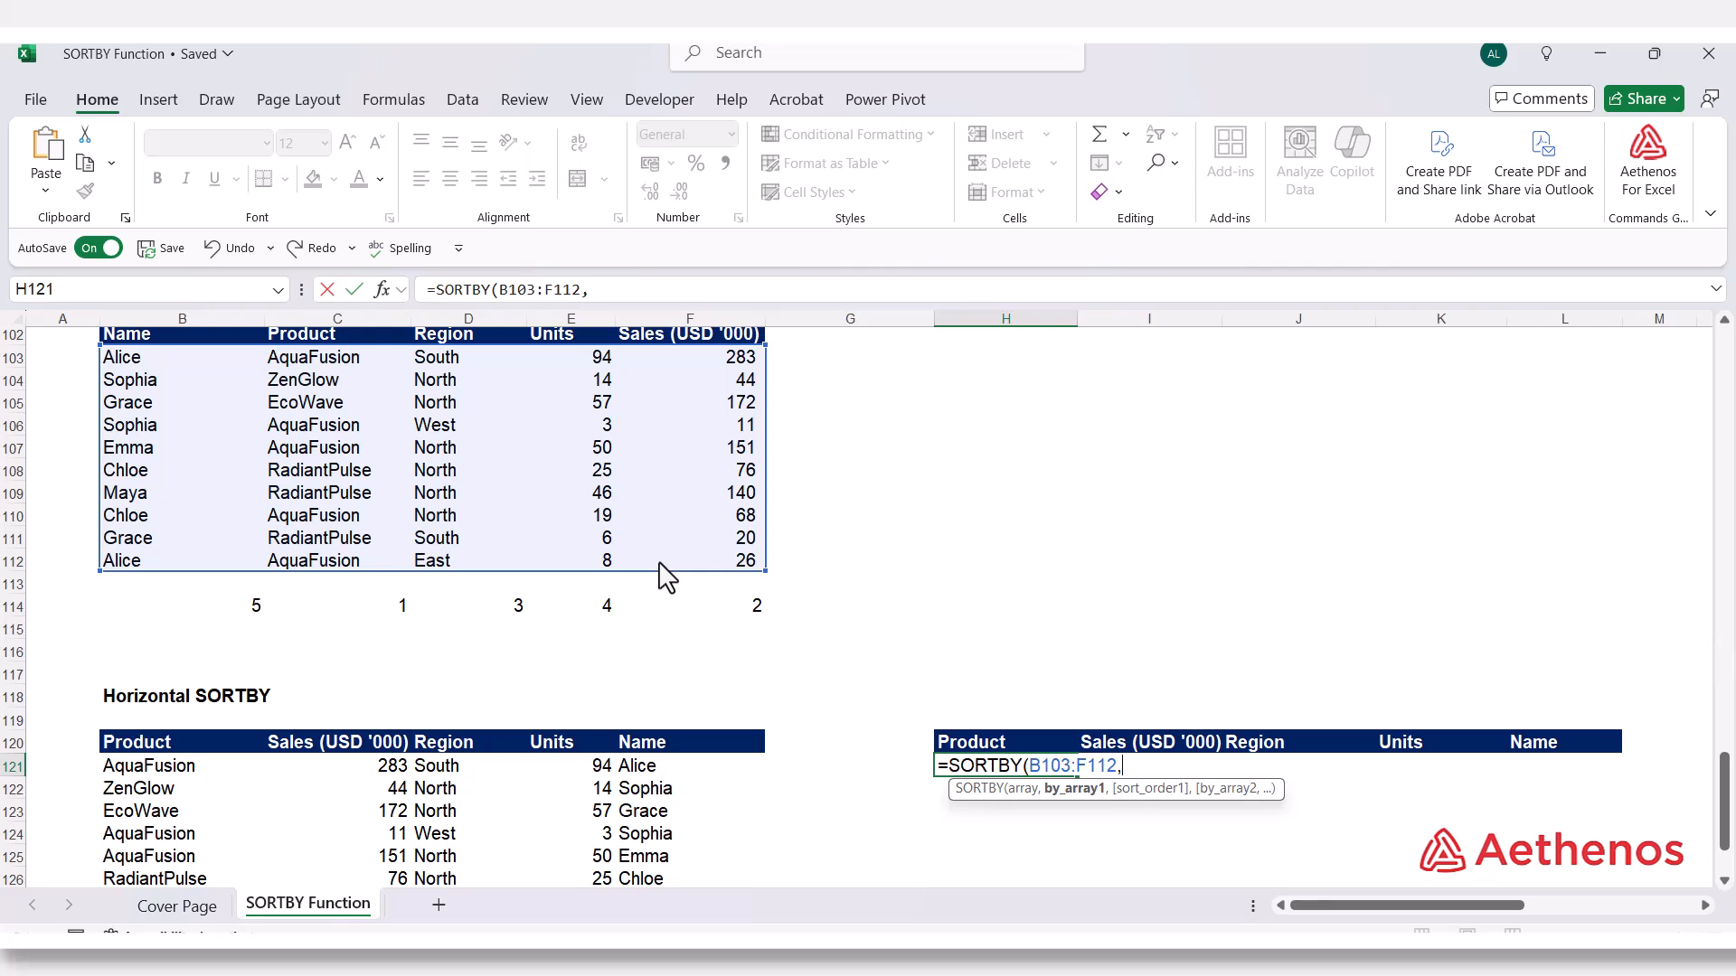
{"action": "type", "text": "{5,1,3,4"}
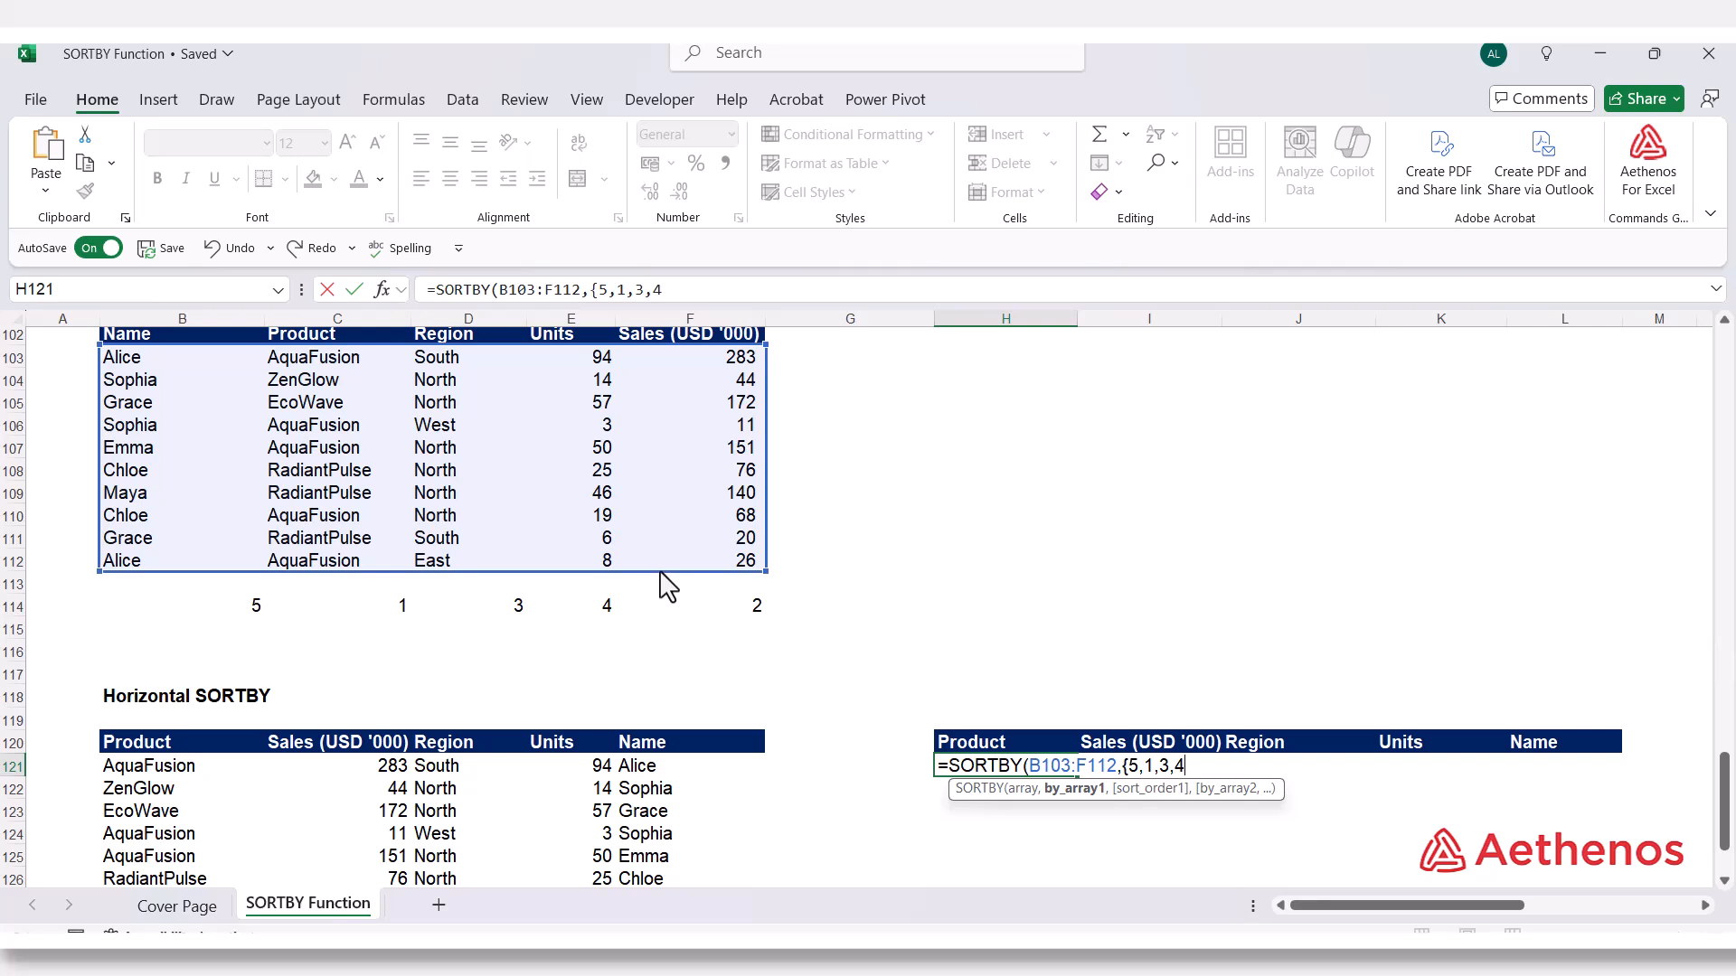
{"action": "type", "text": ",2"}
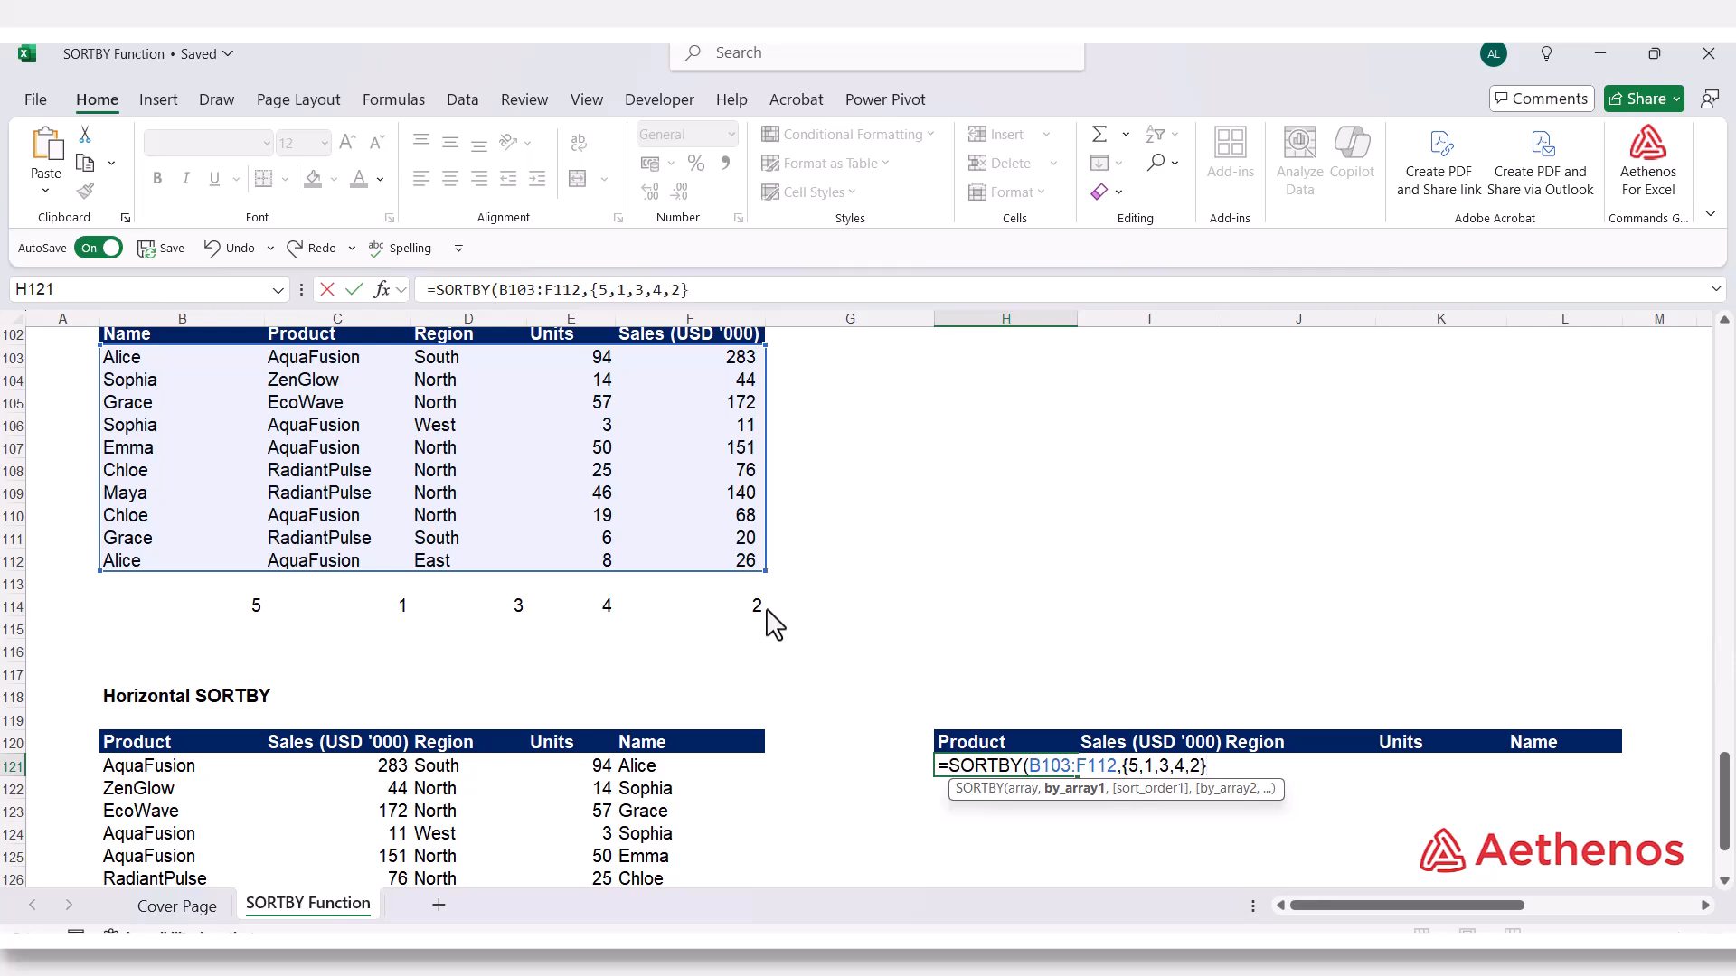
{"action": "type", "text": ","}
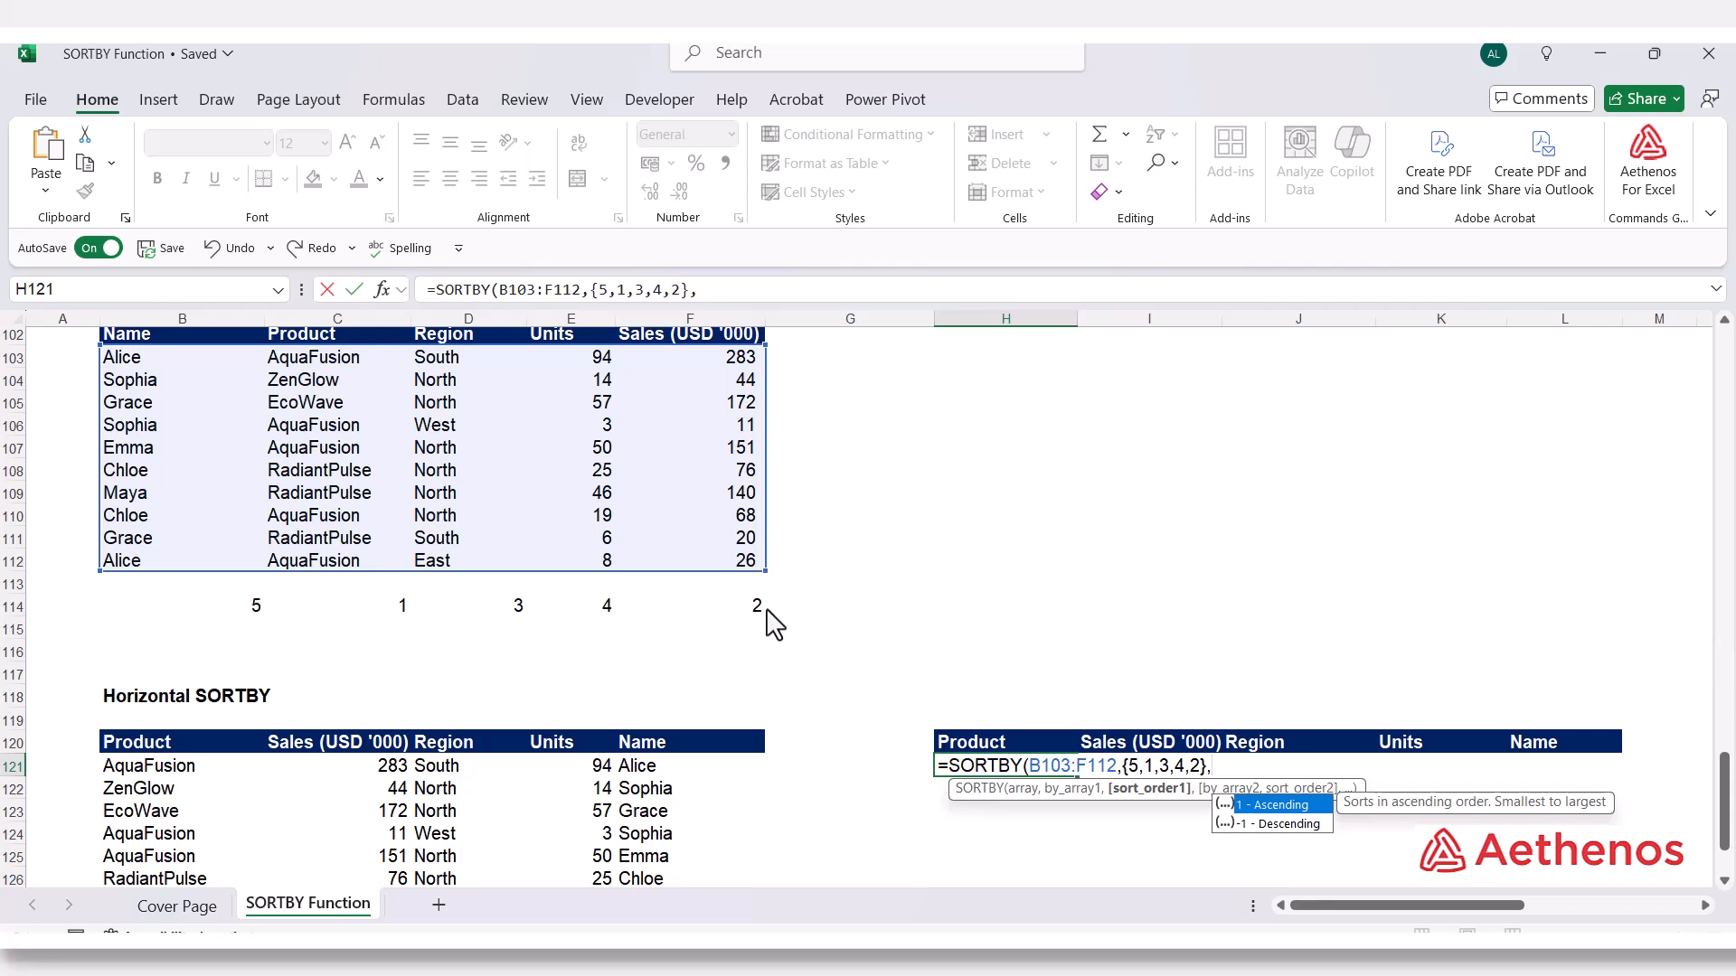
{"action": "type", "text": "1"}
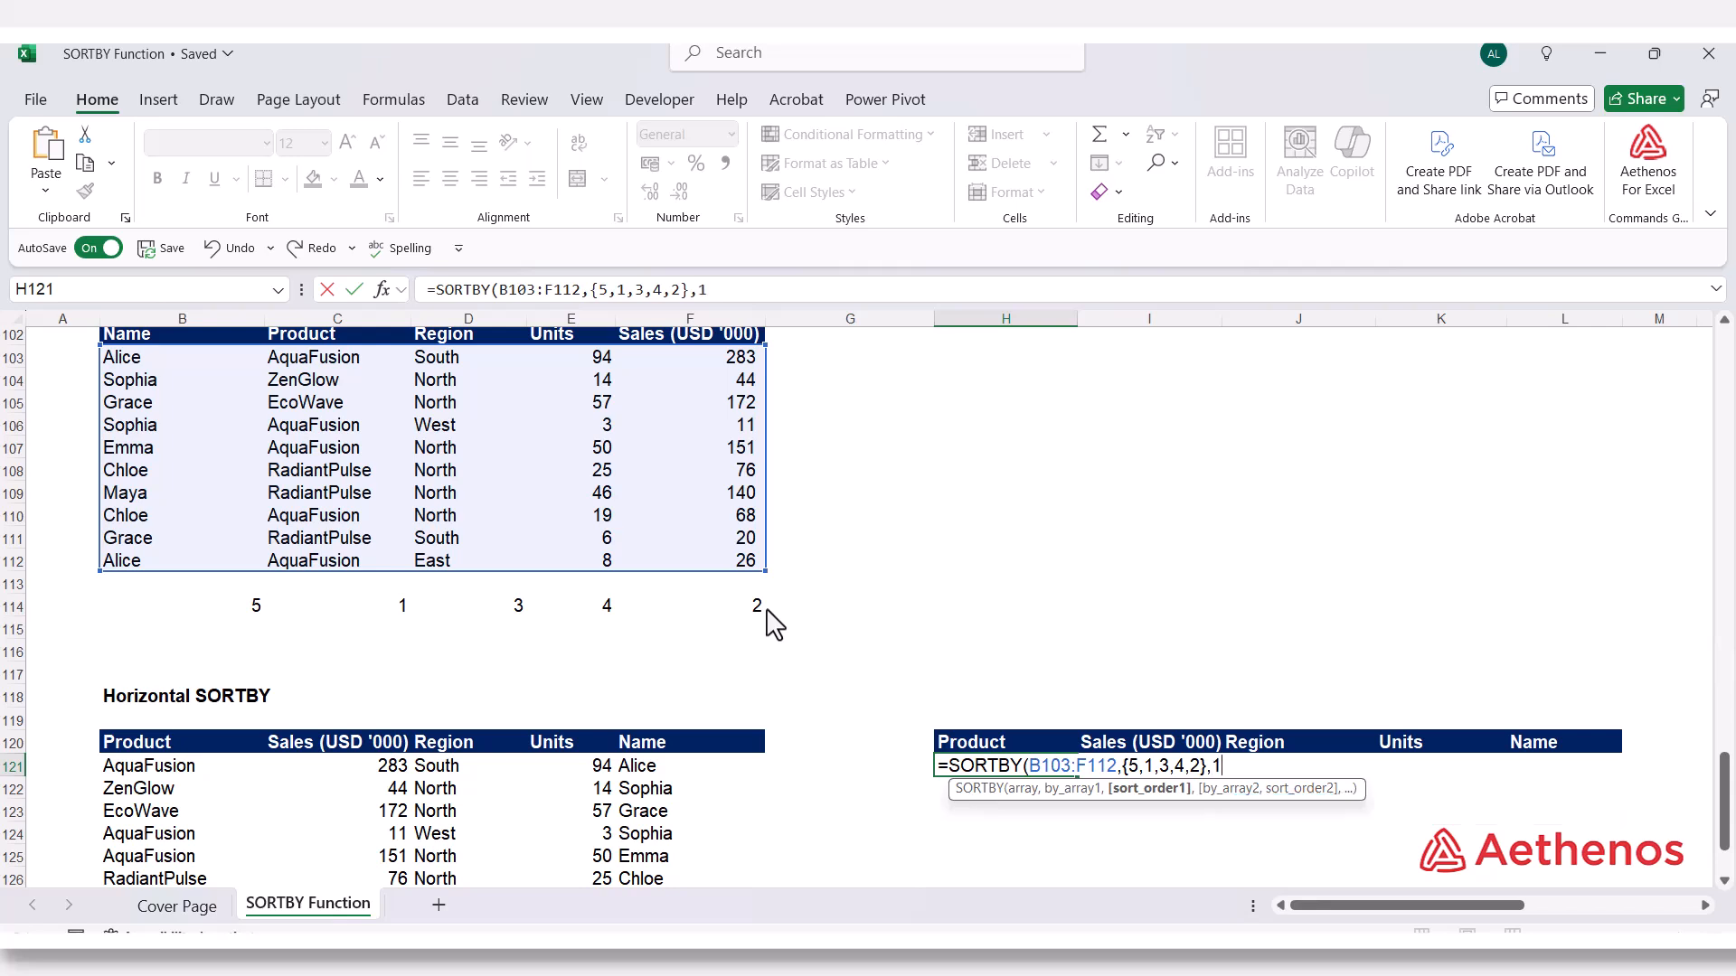
{"action": "type", "text": ")"}
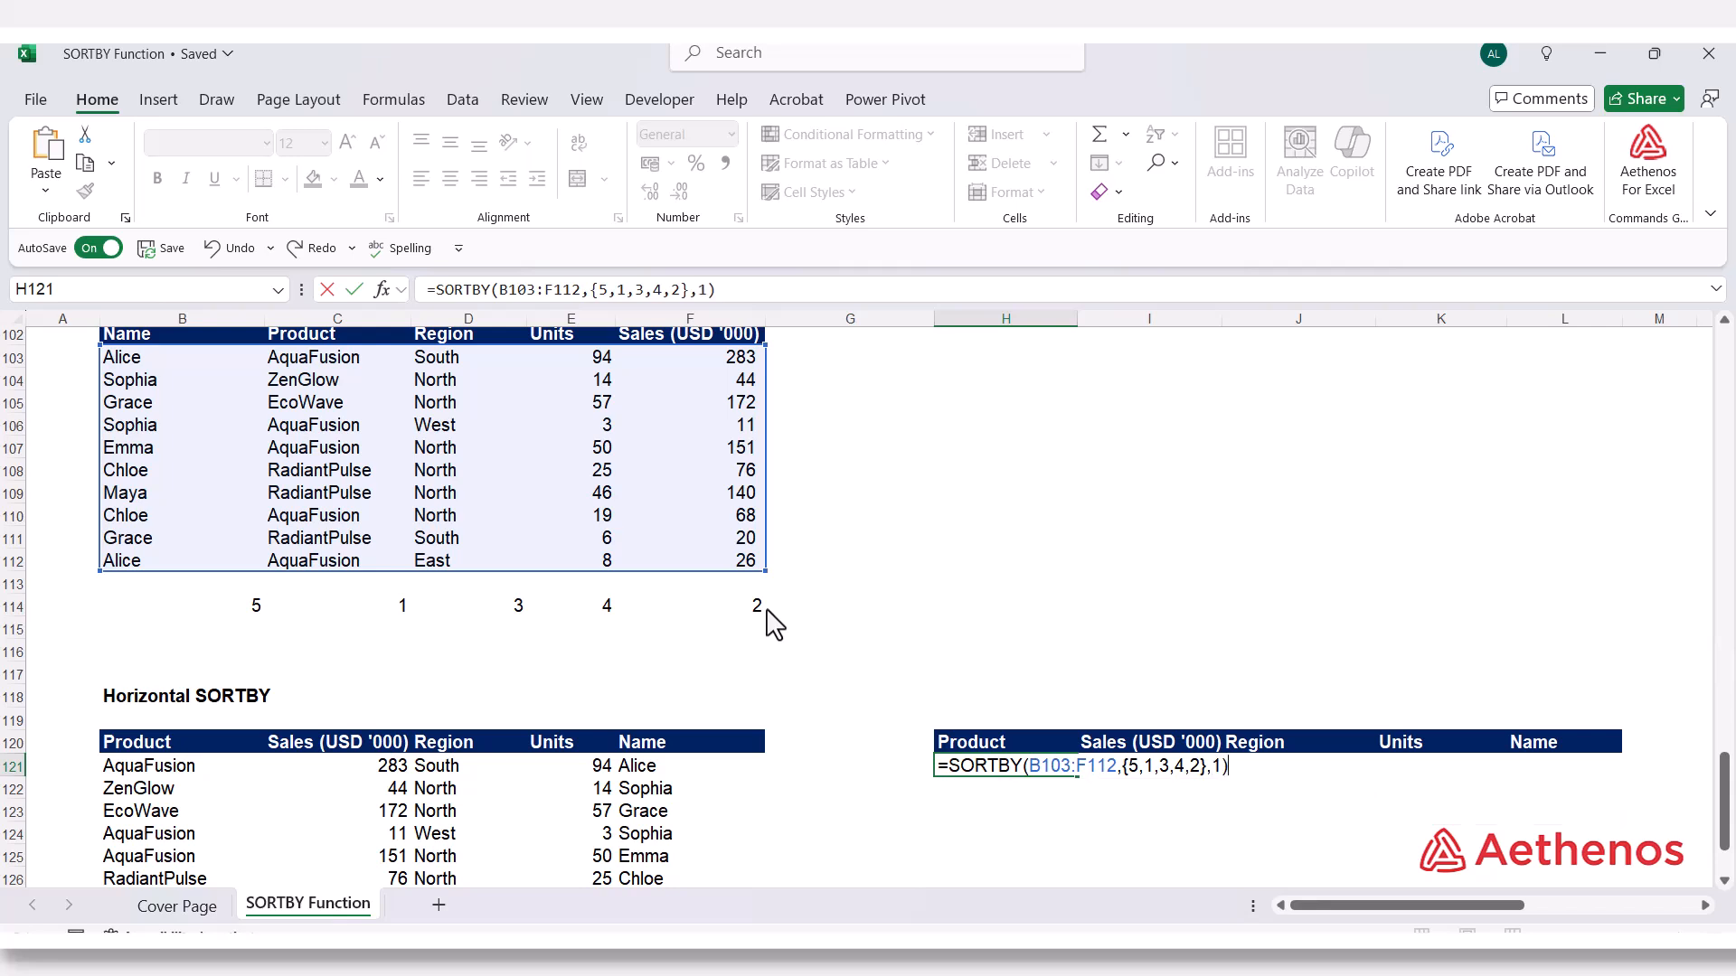
{"action": "key", "text": "Return"}
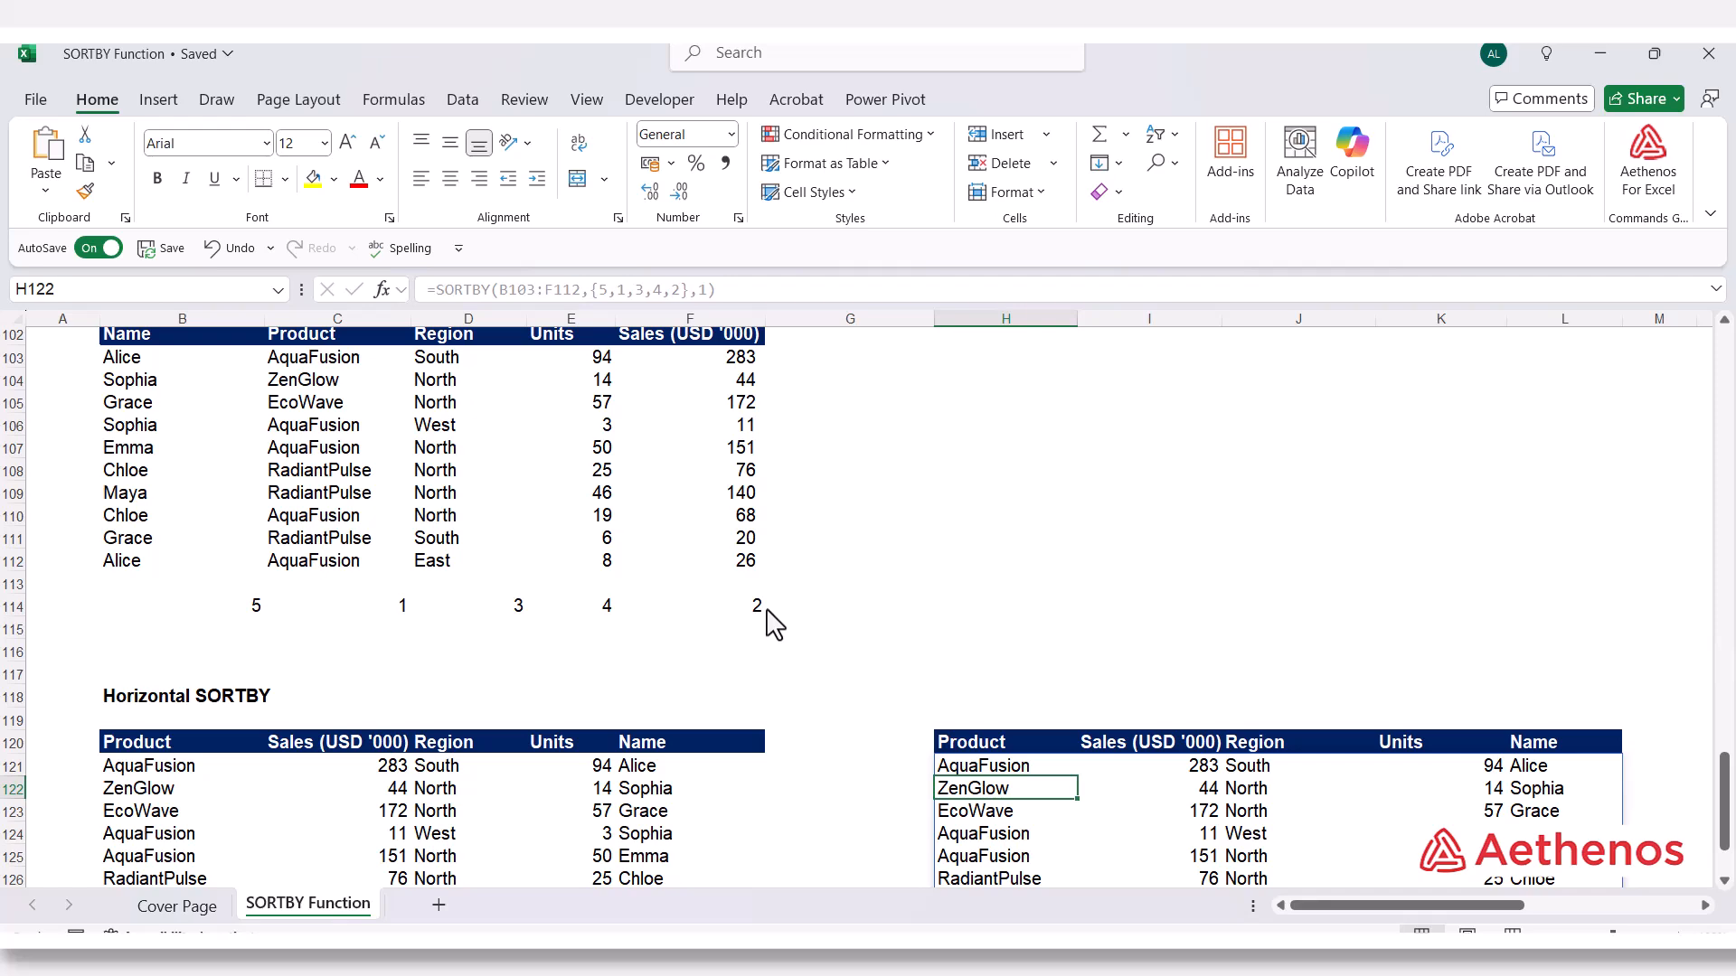
Compare the Product and Name columns of the result at B121 with those of the array-constant result at H121
{"action": "scroll", "coordinate": [814, 615], "scroll_direction": "down", "scroll_amount": 3}
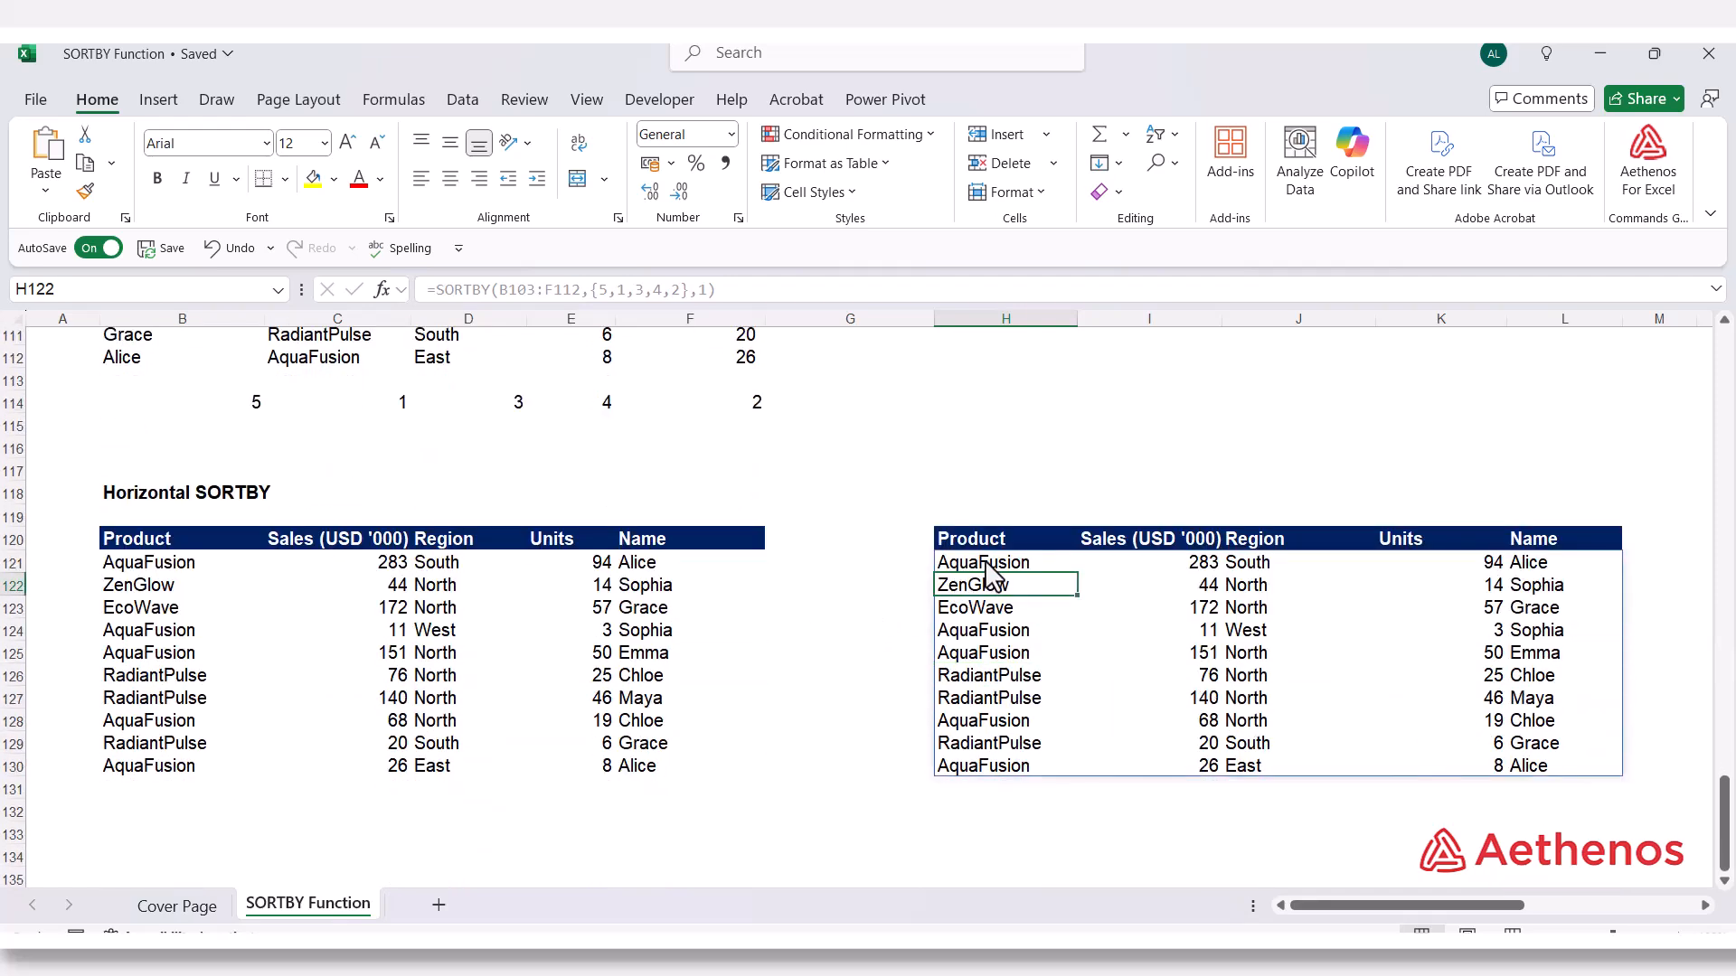
{"action": "left_click", "coordinate": [208, 564]}
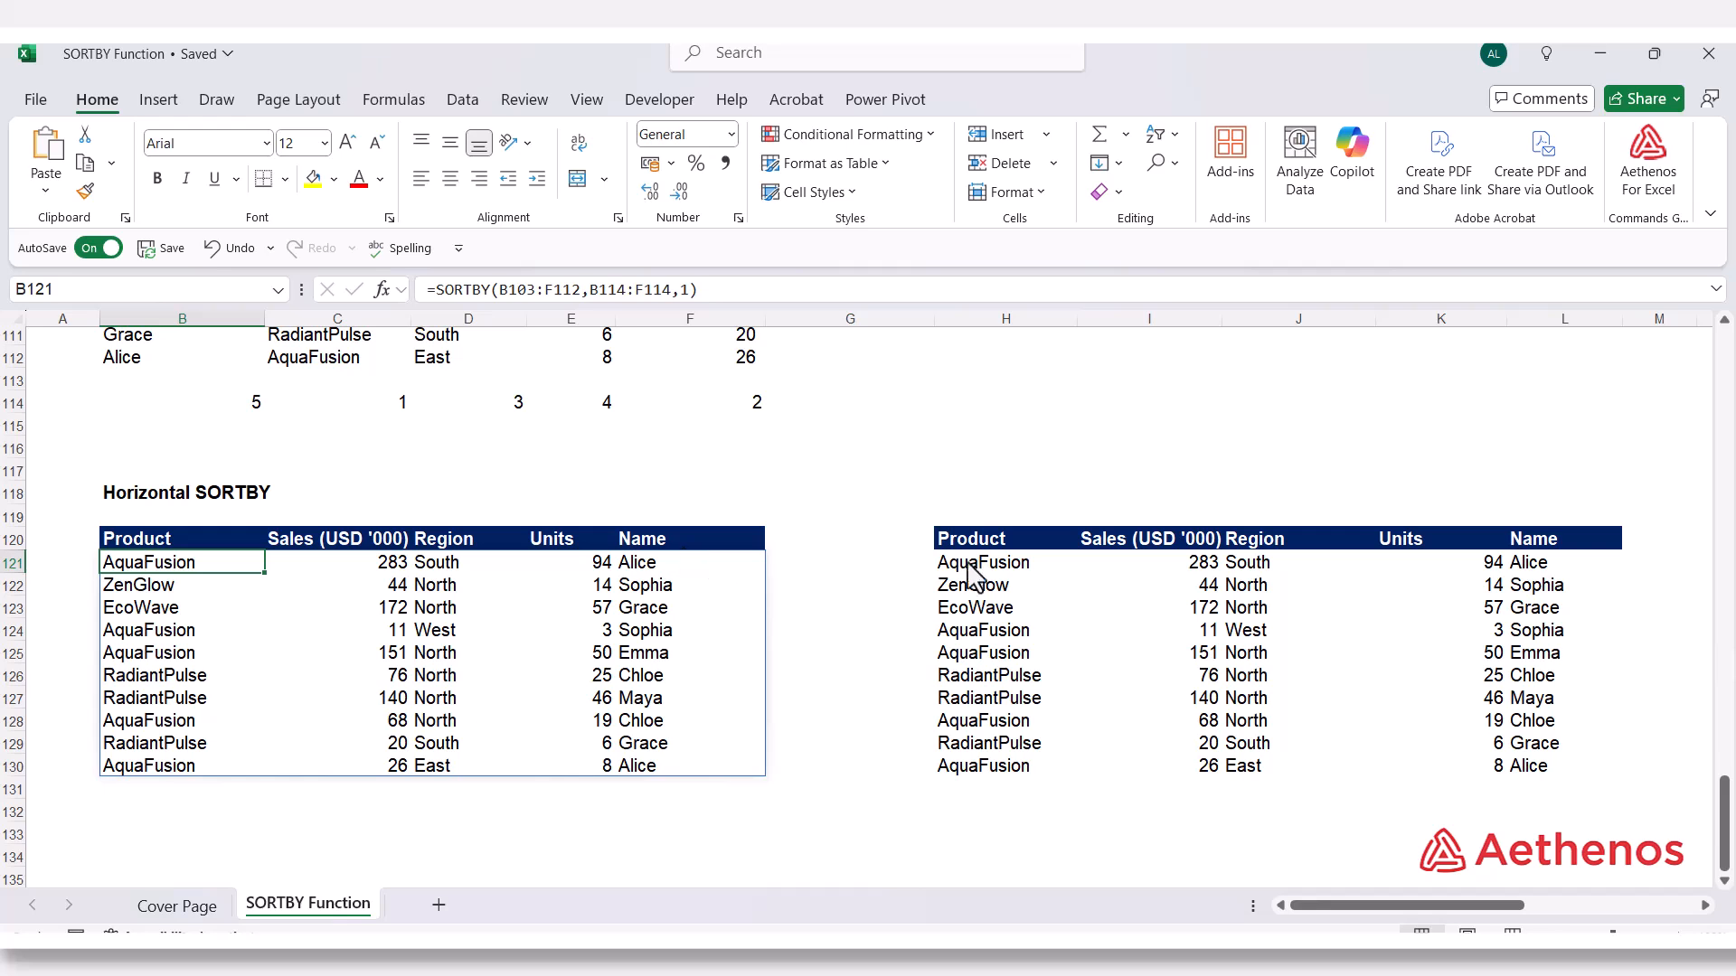
{"action": "left_click", "coordinate": [674, 542]}
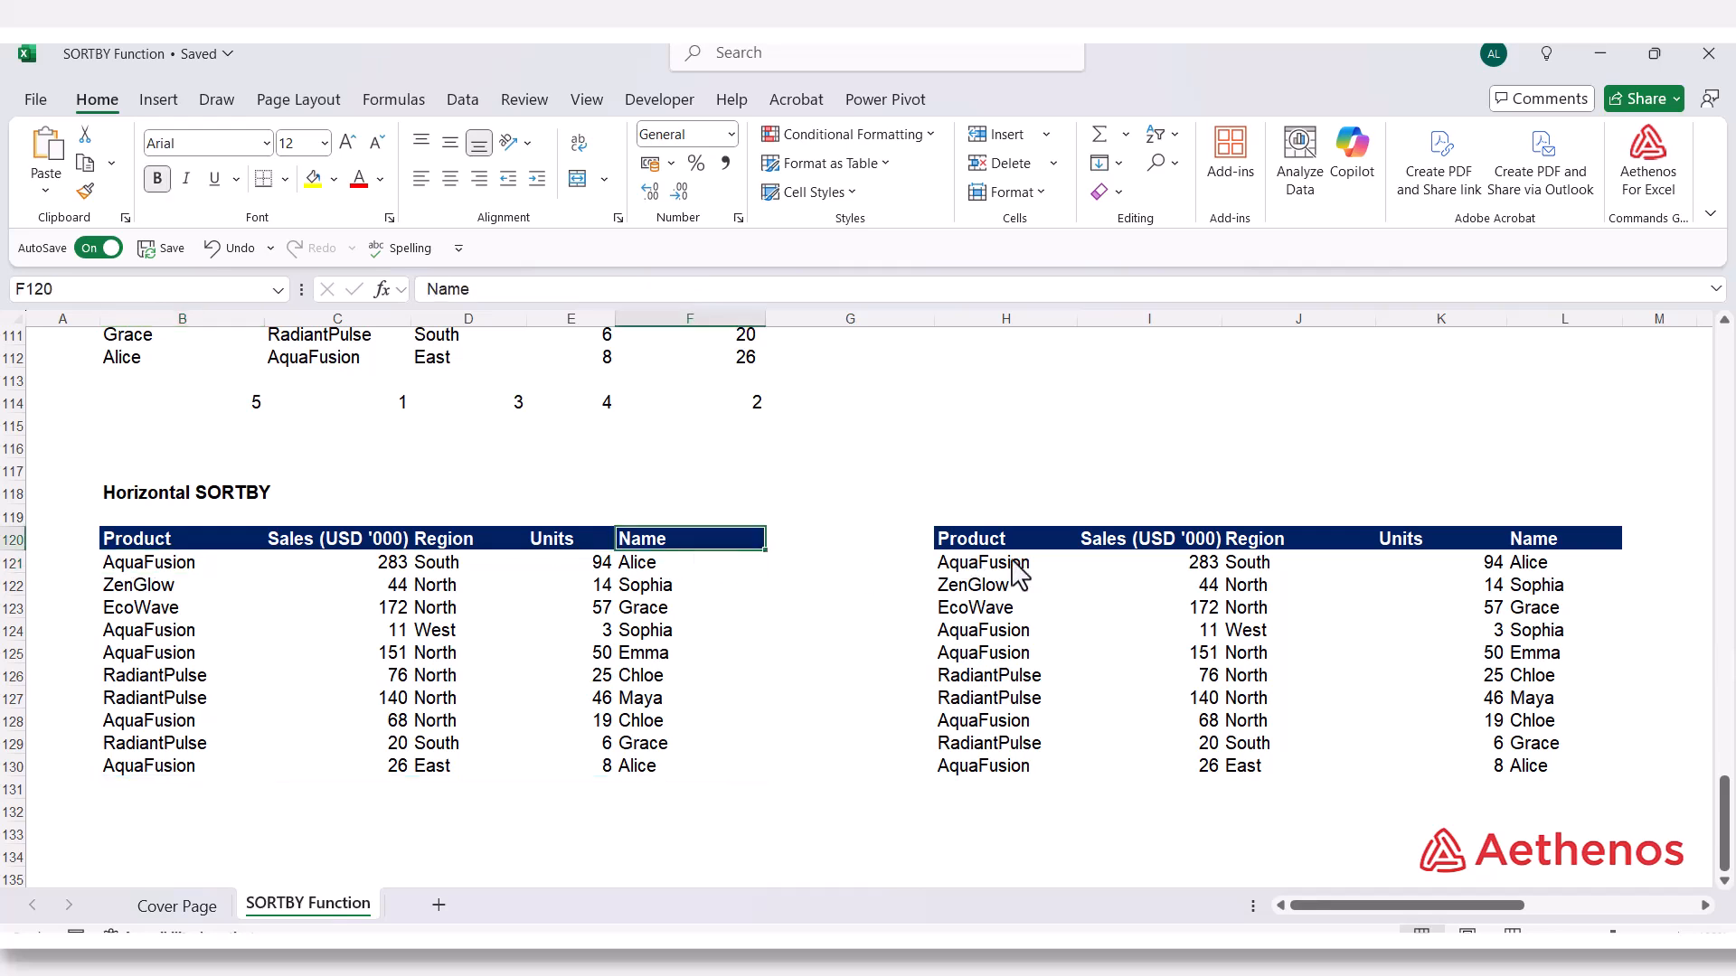
{"action": "left_click", "coordinate": [1001, 537]}
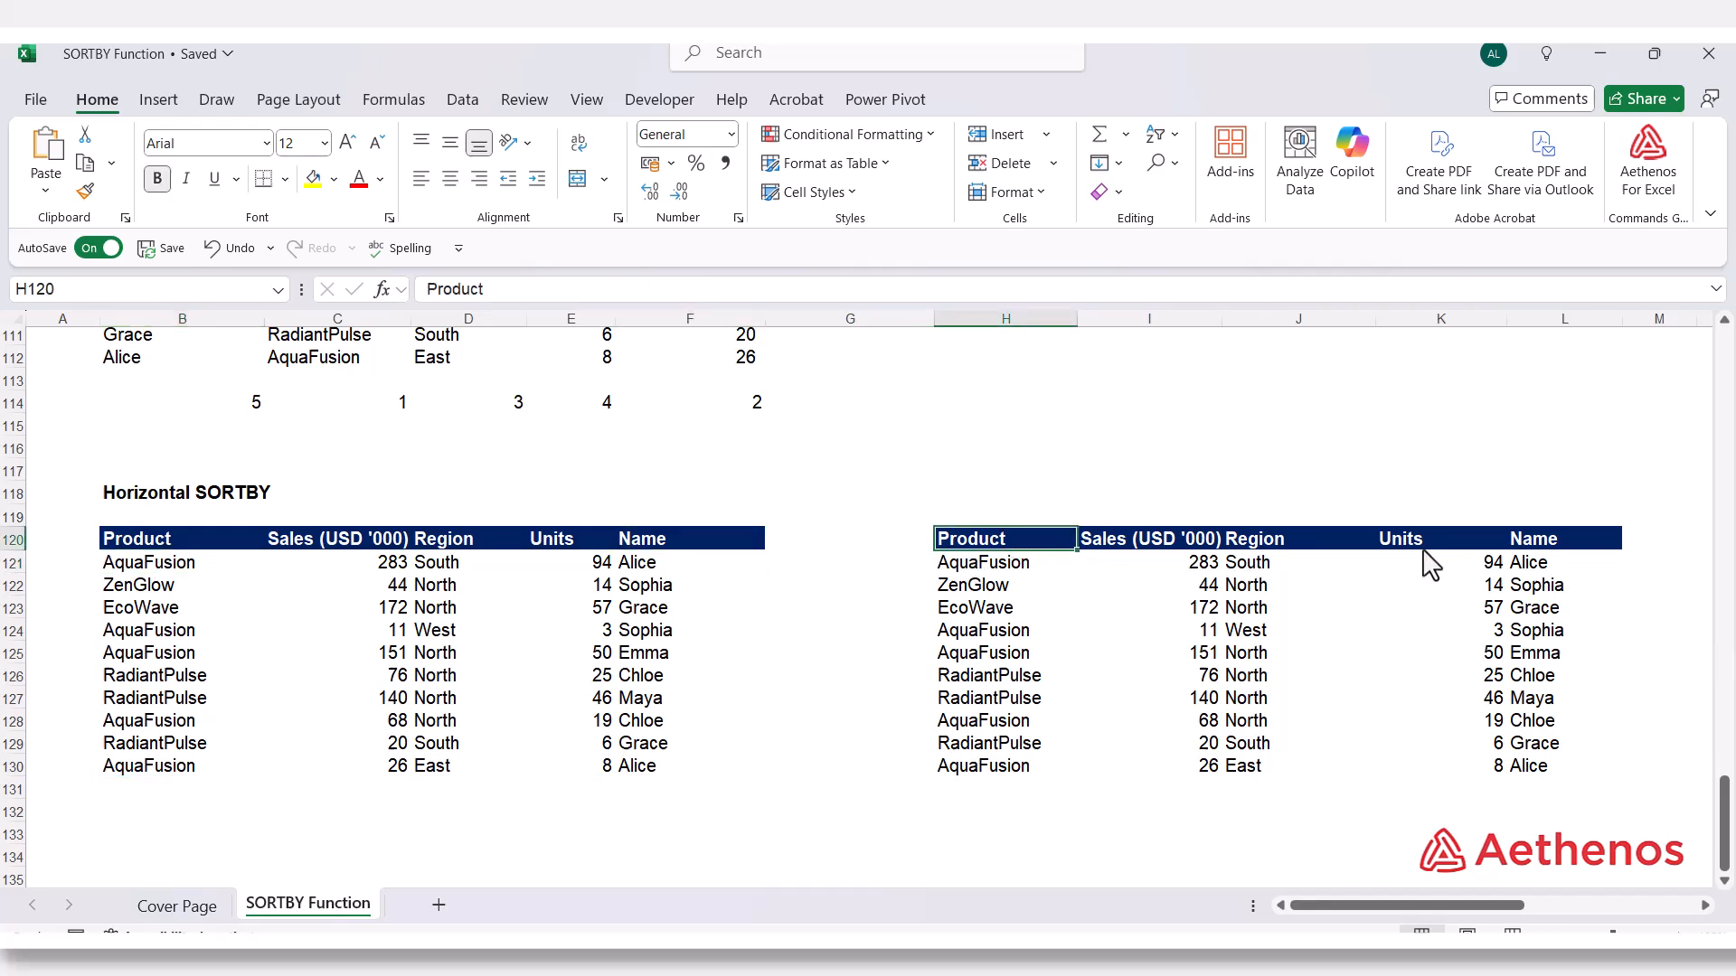
{"action": "left_click", "coordinate": [1557, 542]}
Examine the array constant used as the sort key in H121's formula and close the formula without editing it
{"action": "double_click", "coordinate": [1011, 568]}
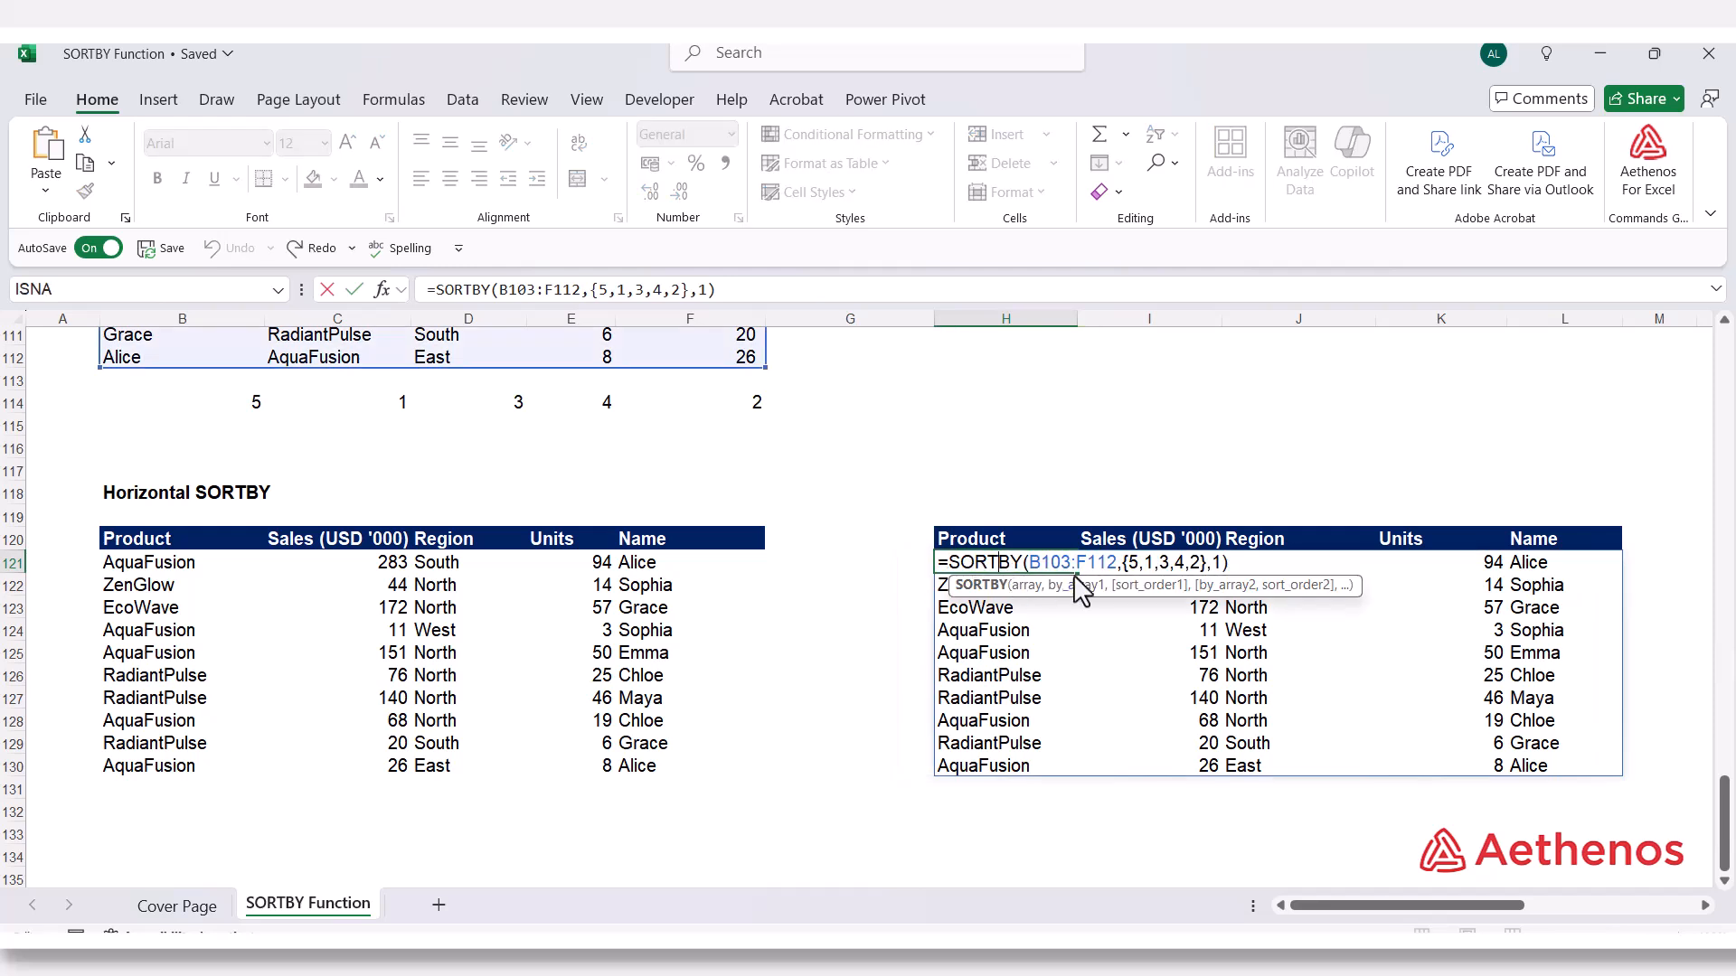
{"action": "left_click", "coordinate": [1084, 585]}
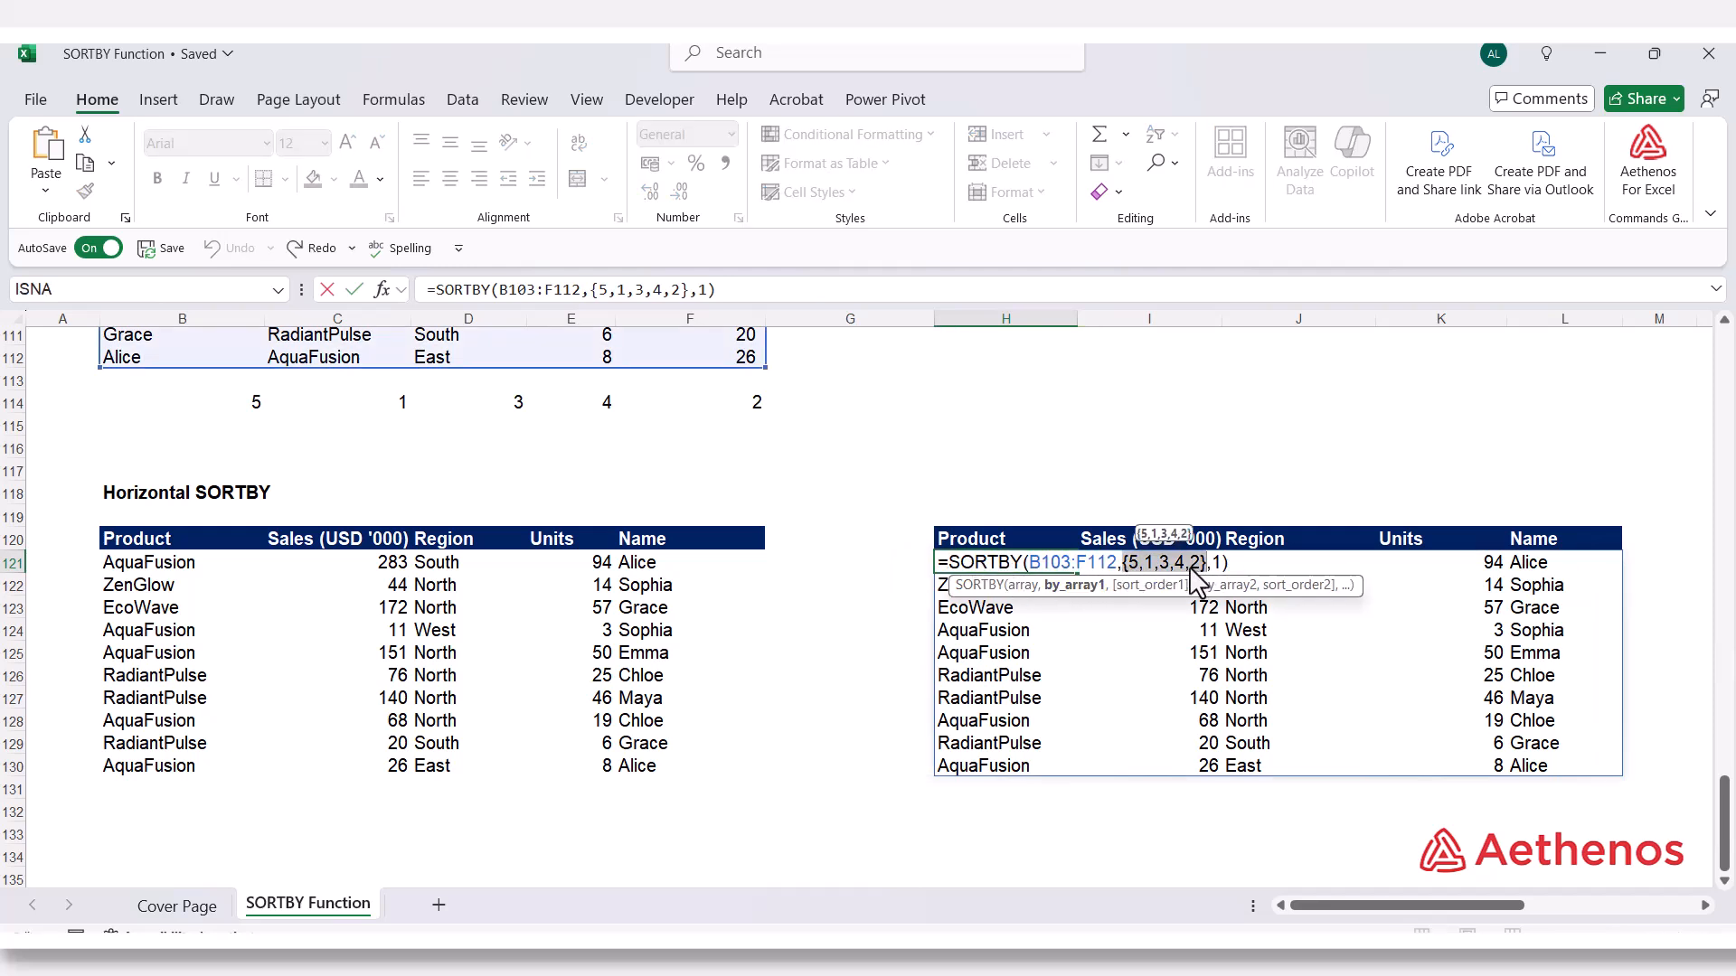
{"action": "key", "text": "Escape"}
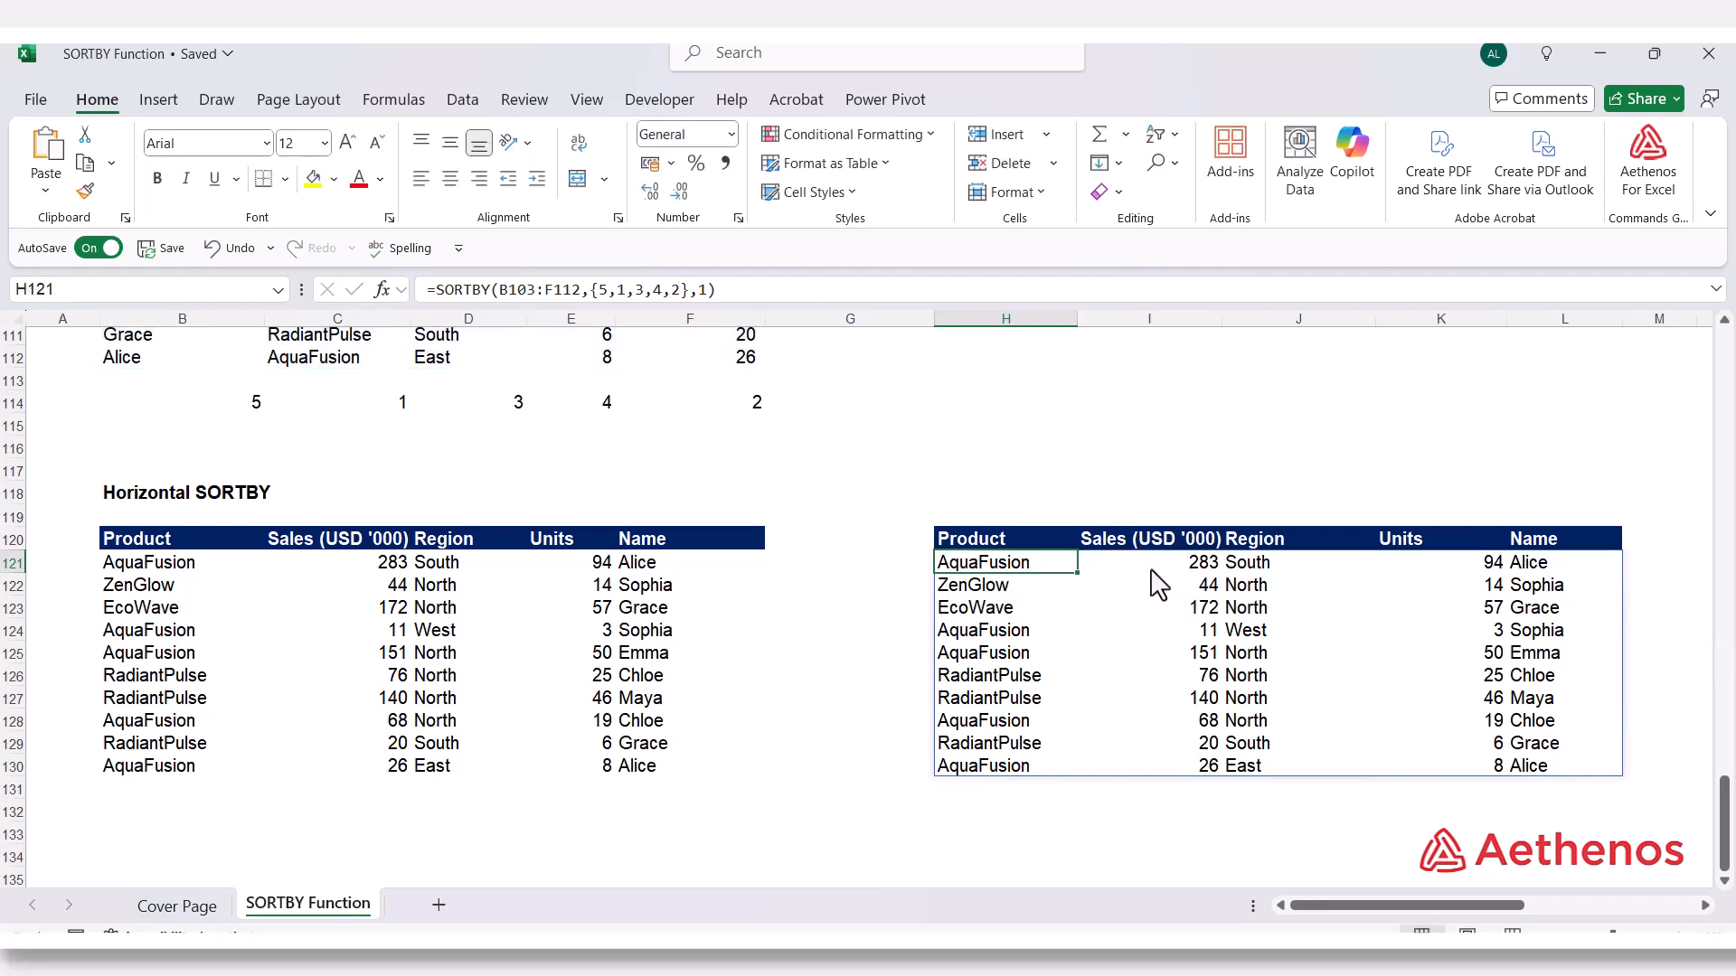
{"action": "left_click", "coordinate": [877, 817]}
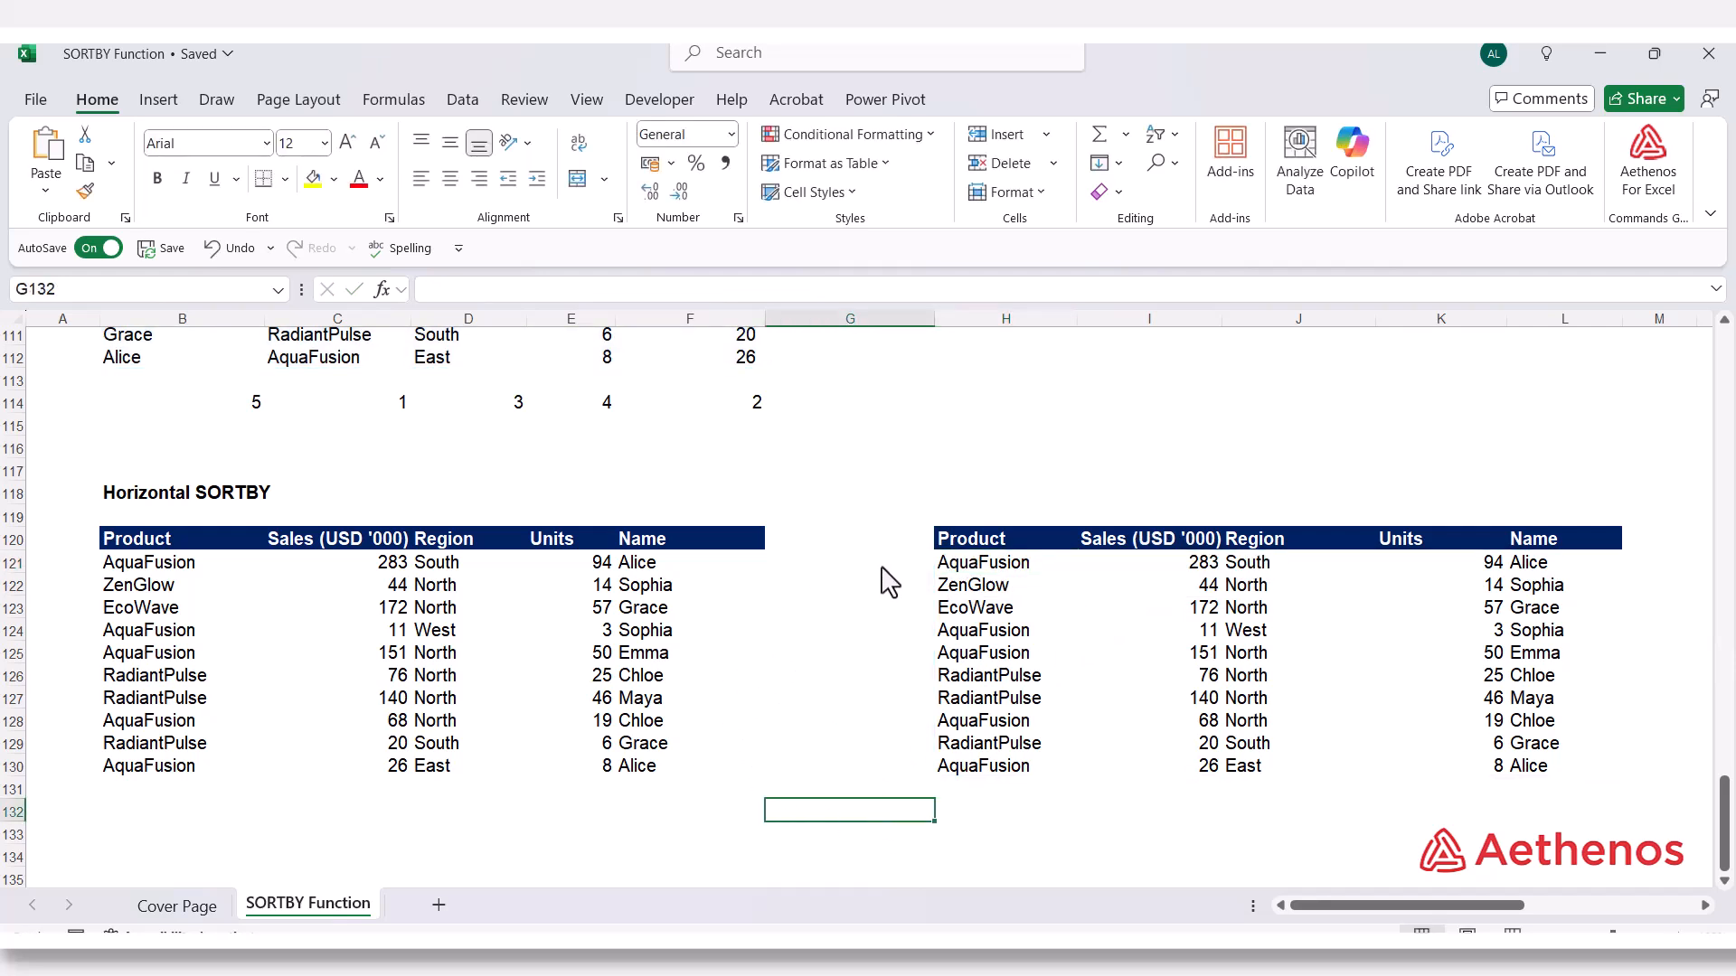